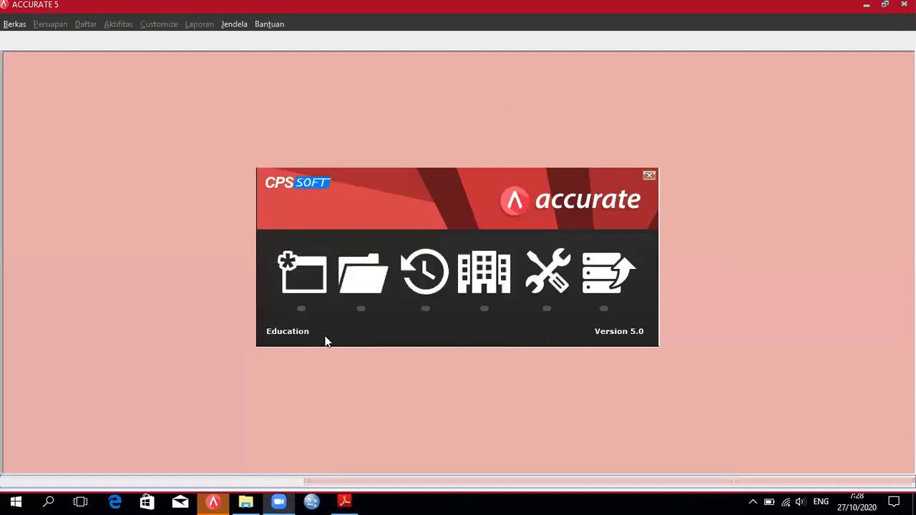
Step: Browse to the D:\Bahan Kuliah\MODUL ACCURATE VERSI 5 folder for an existing database
left_click(367, 278)
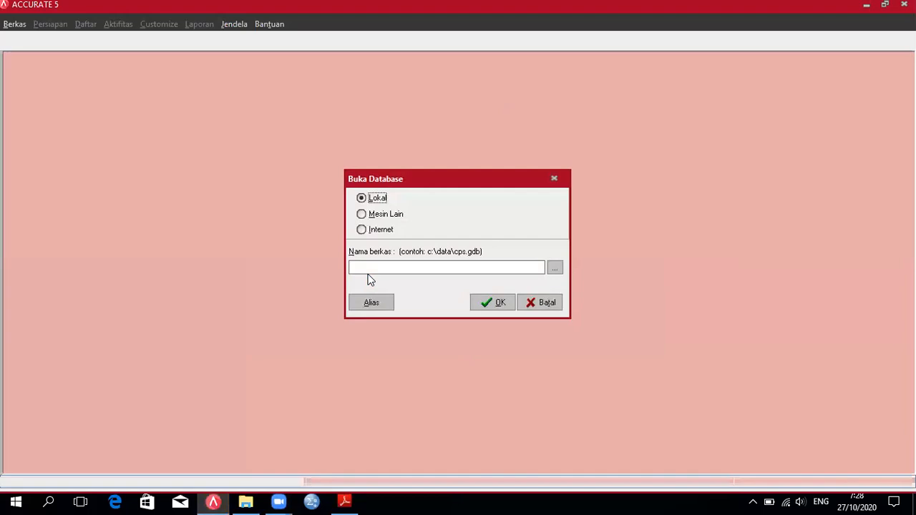
left_click(556, 270)
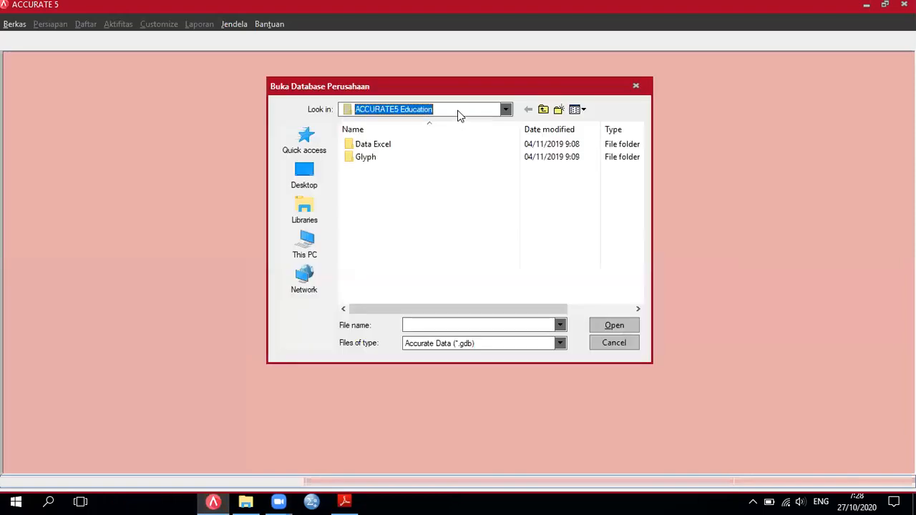
left_click(459, 113)
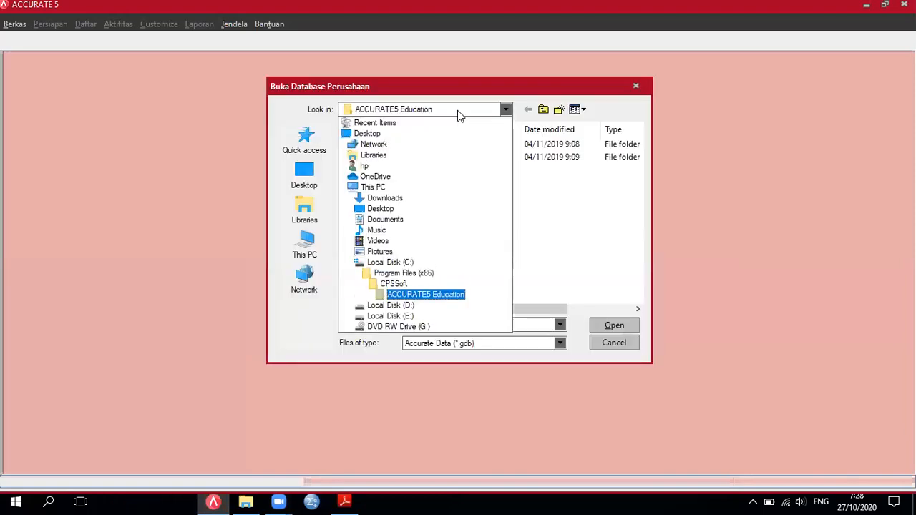
left_click(419, 308)
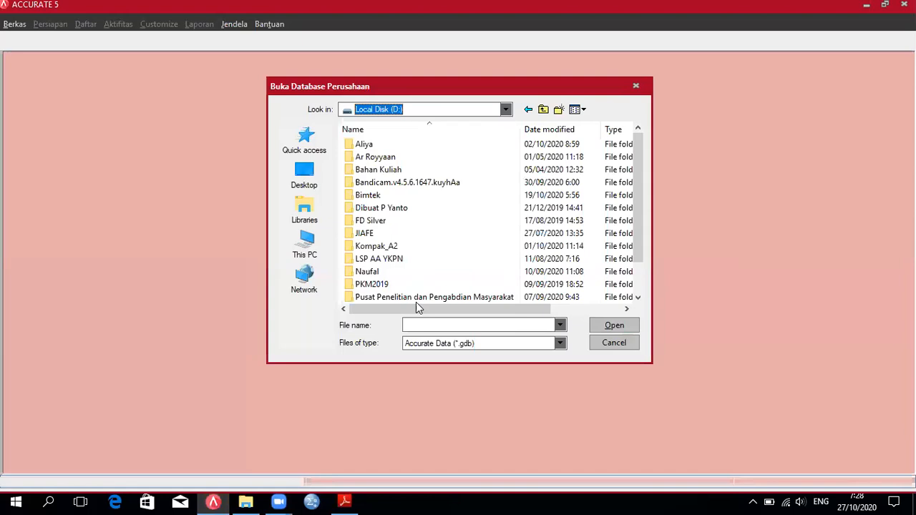
left_click(392, 176)
double_click(391, 176)
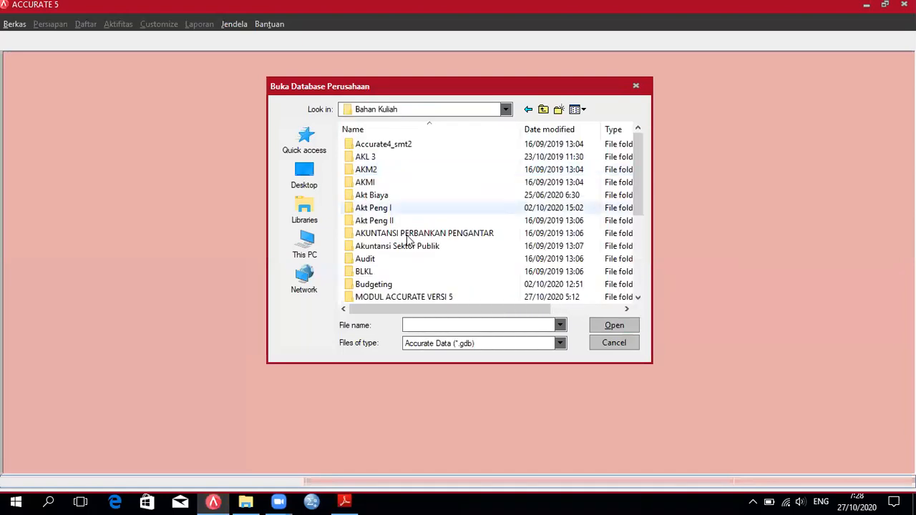
double_click(392, 297)
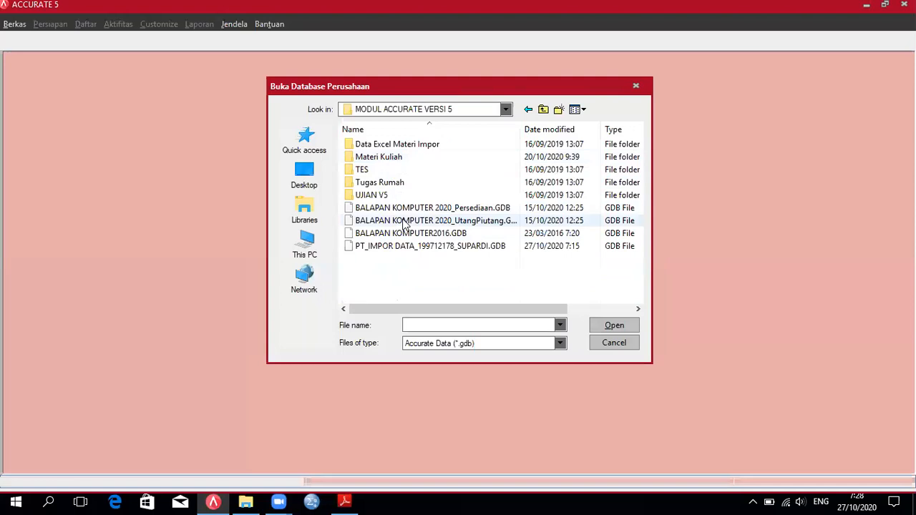
Step: Select the PT_IMPOR DATA .GDB file and open it
left_click(481, 143)
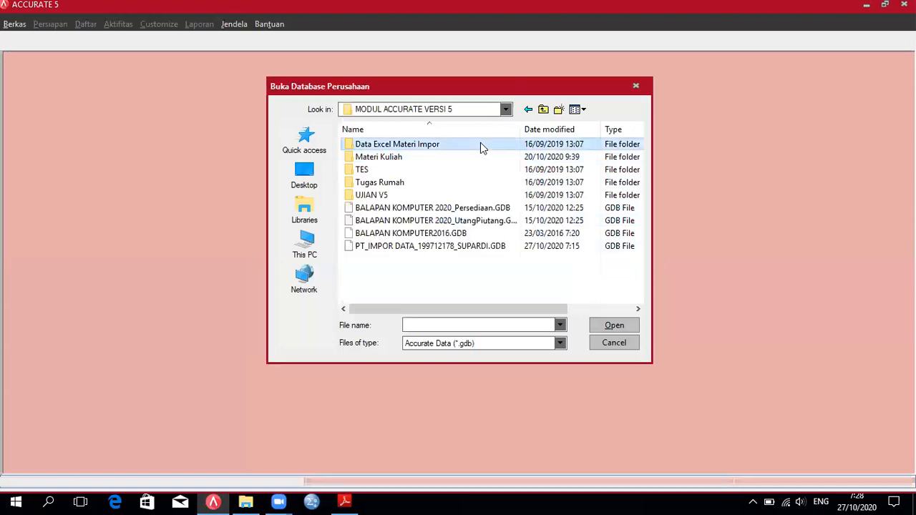
left_click(428, 246)
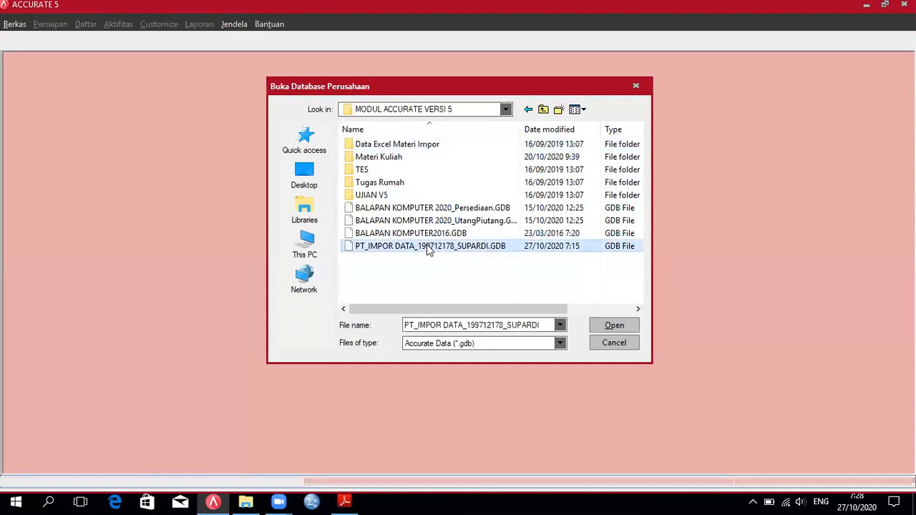
left_click(614, 325)
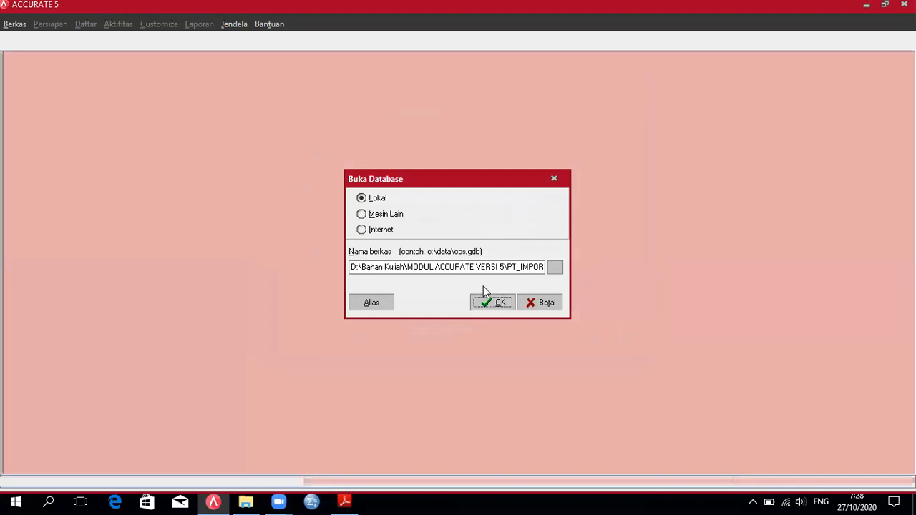
left_click(491, 304)
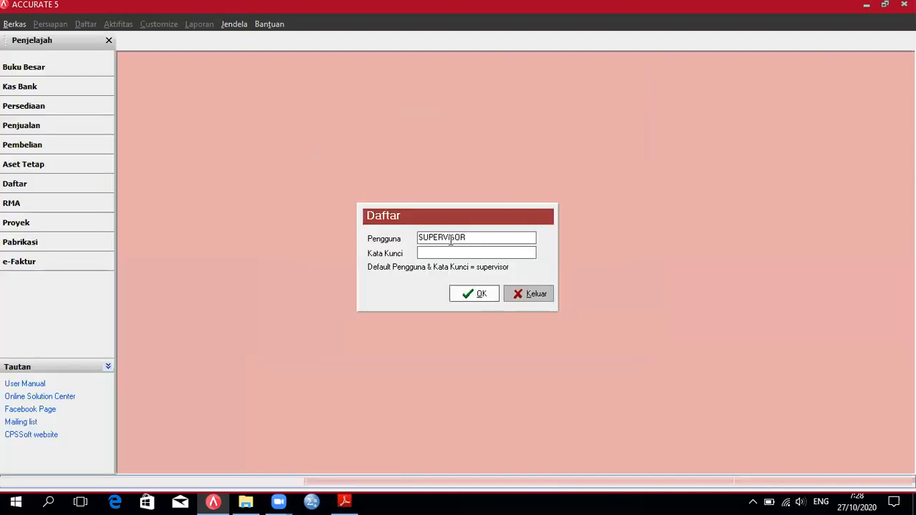
Step: Log in as the SUPERVISOR user with the account password
left_click_drag(471, 237, 405, 239)
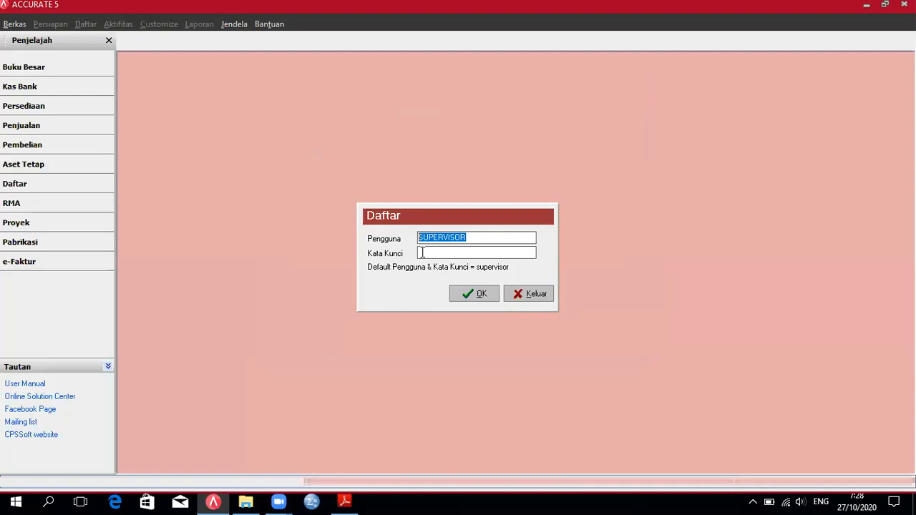
left_click(423, 252)
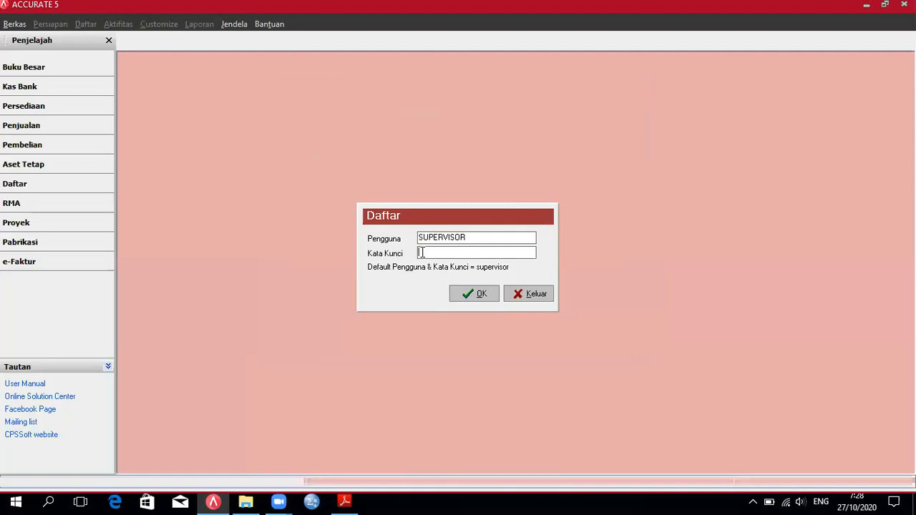
type("supervisor")
left_click(476, 294)
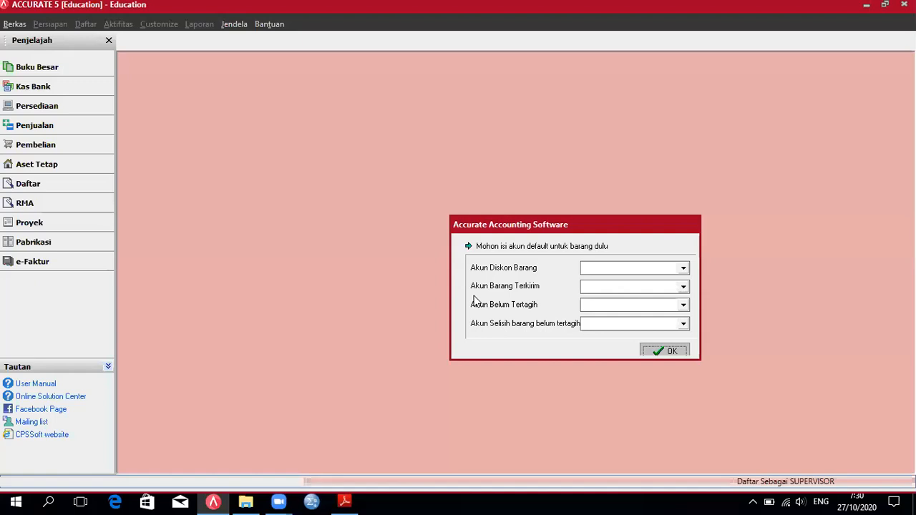
Step: Choose Sales Handphone, Inventory - Handphone, Exclusive Tax (PPnBM) and Item Sales Discount, then accept the warning
left_click(683, 268)
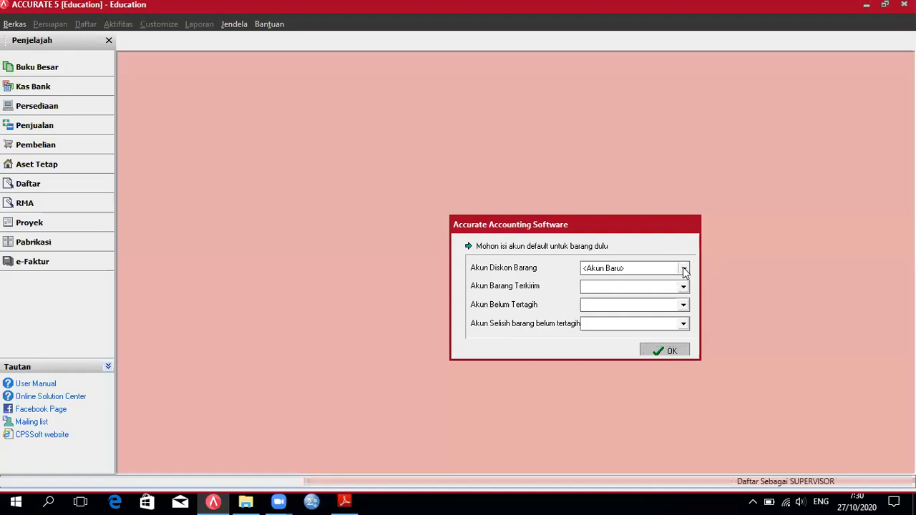
left_click(683, 269)
left_click(627, 311)
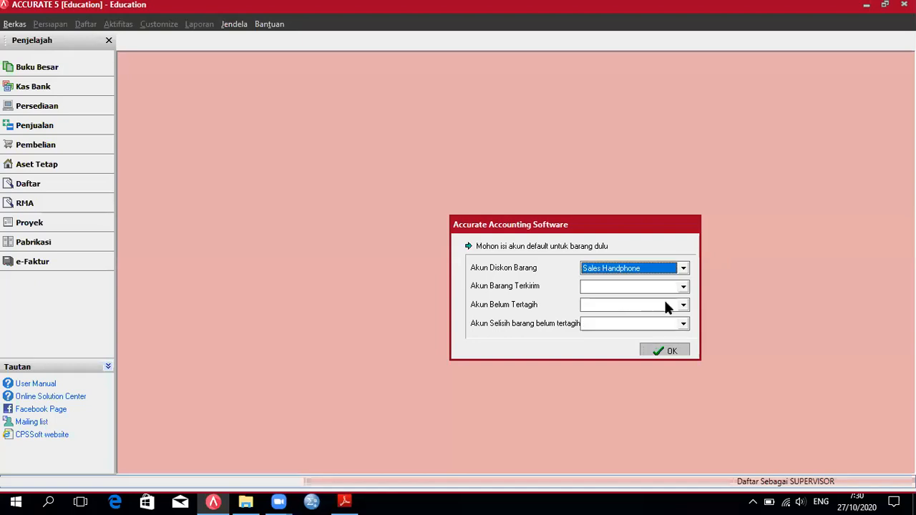
left_click(683, 287)
left_click(651, 328)
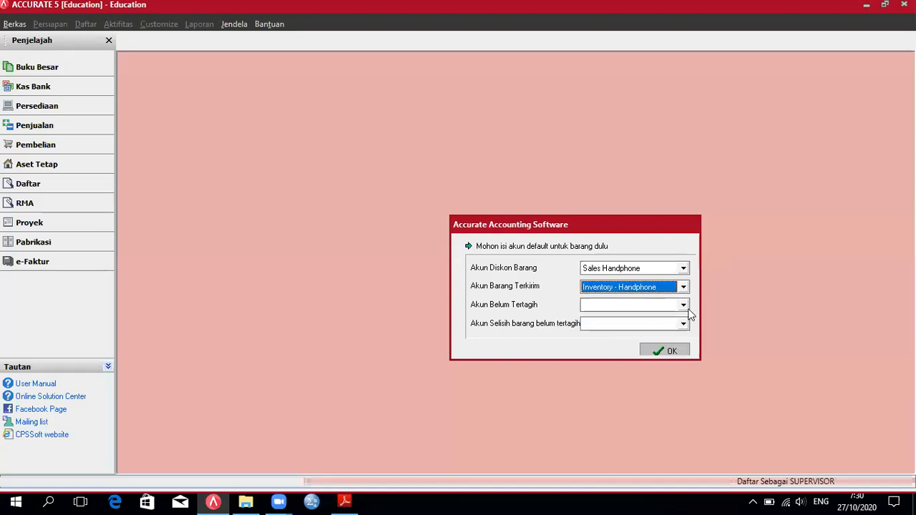
left_click(683, 306)
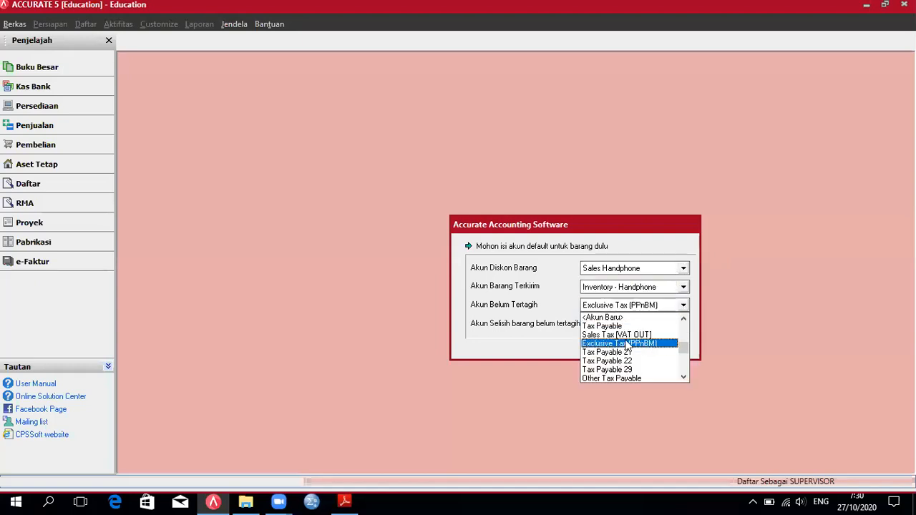
left_click(627, 344)
left_click(684, 324)
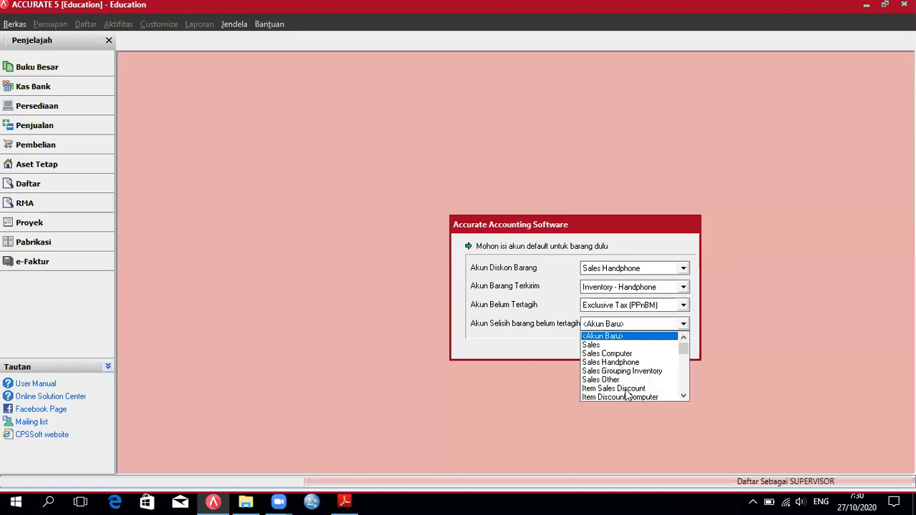
left_click(624, 390)
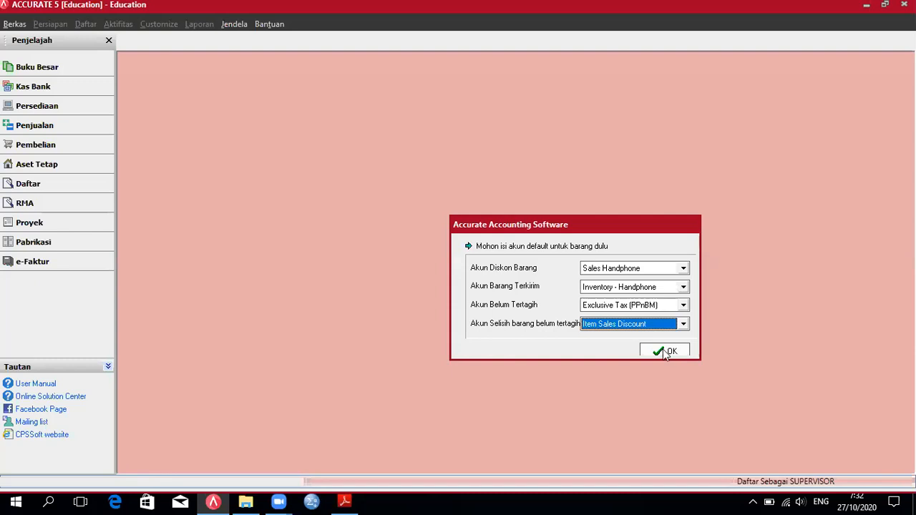
left_click(665, 352)
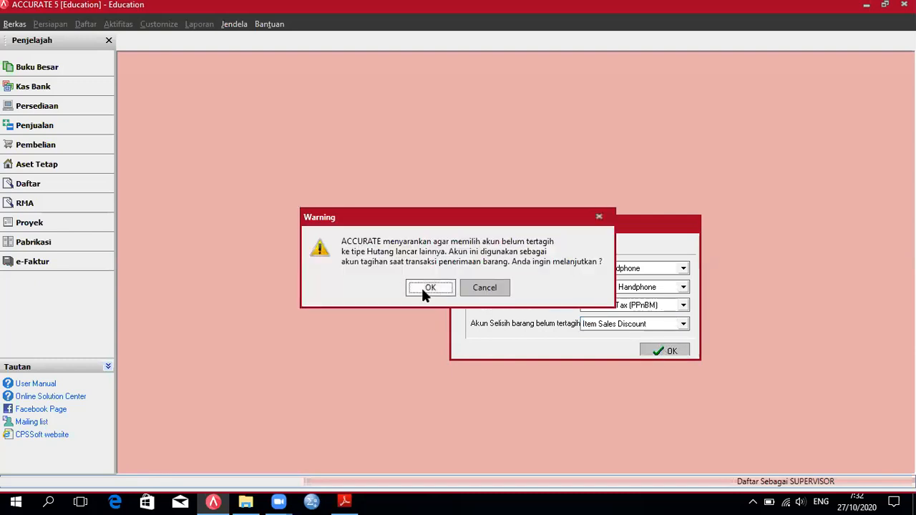
left_click(421, 288)
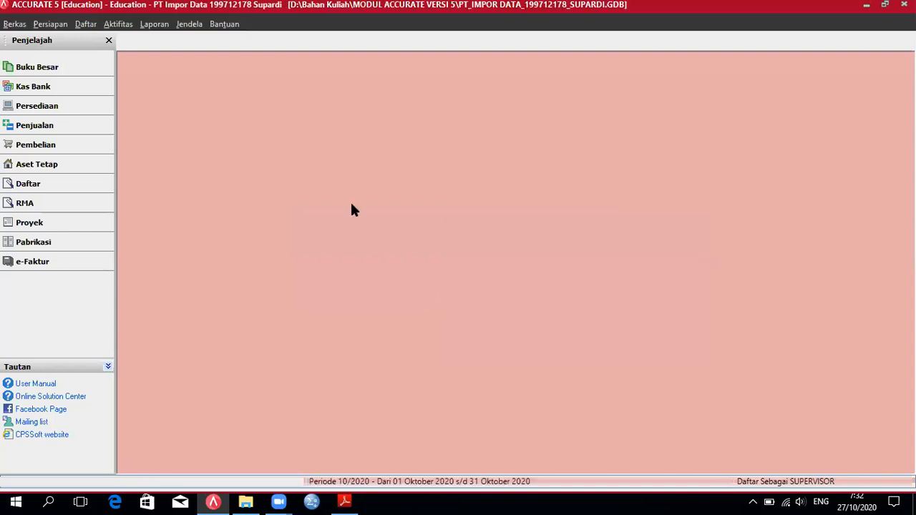
Step: Start the Persiapan Singkat wizard and choose the advanced setup, Persiapan Mahir
left_click(50, 24)
left_click(75, 103)
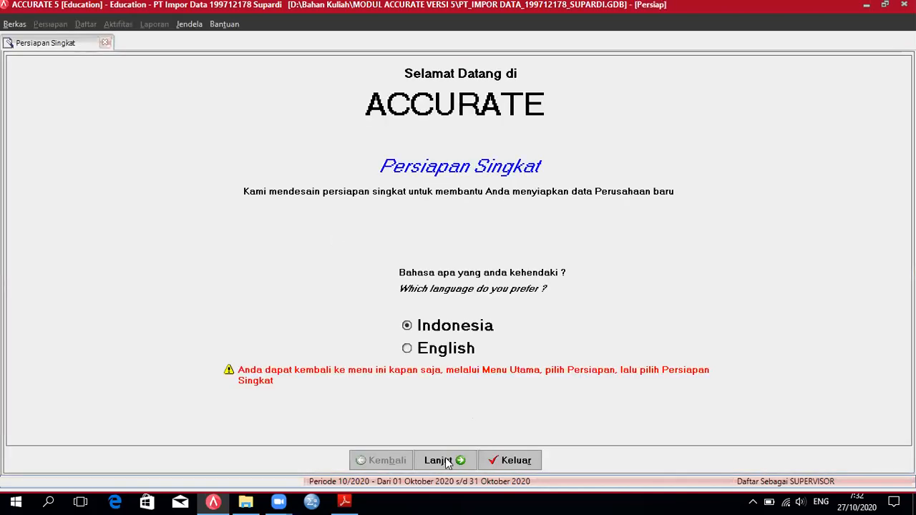
left_click(446, 462)
left_click(121, 223)
key("space")
left_click(445, 460)
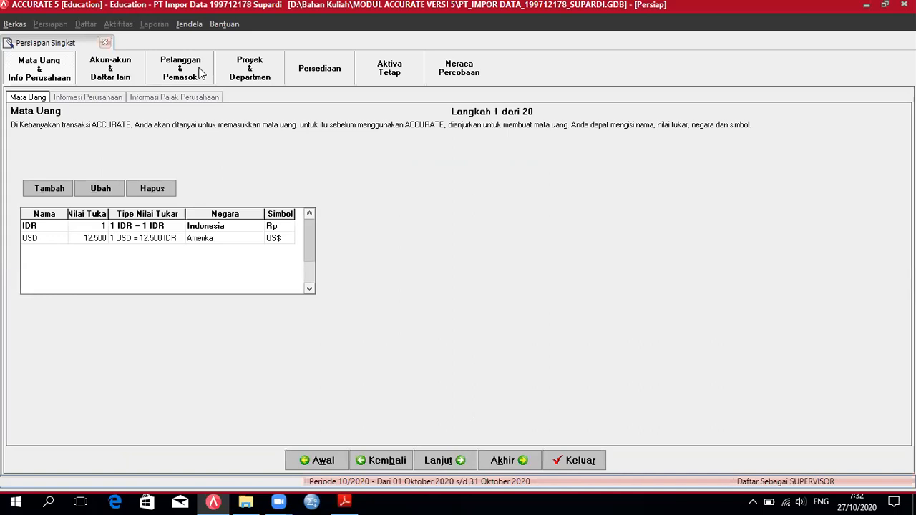
Step: View the customer and supplier lists, then bring up the Impor Saldo Awal guide
left_click(199, 71)
left_click(139, 99)
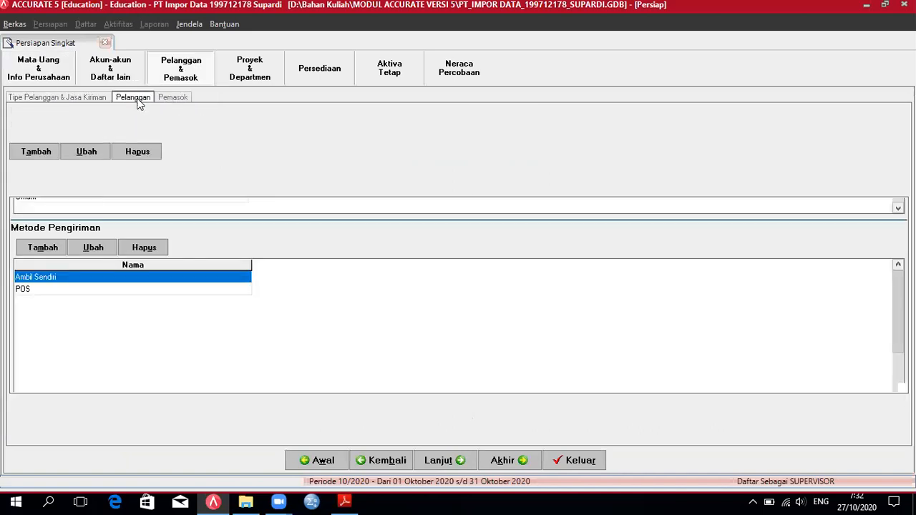
left_click(177, 101)
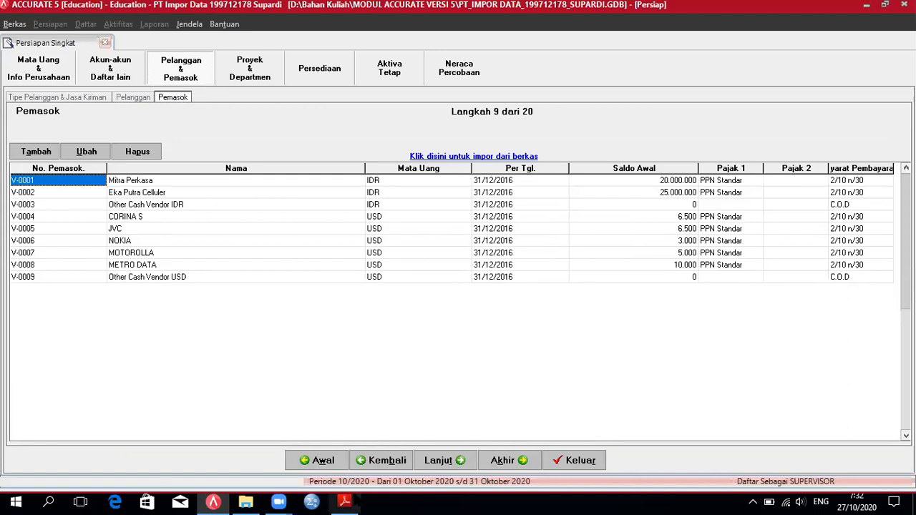
left_click(355, 501)
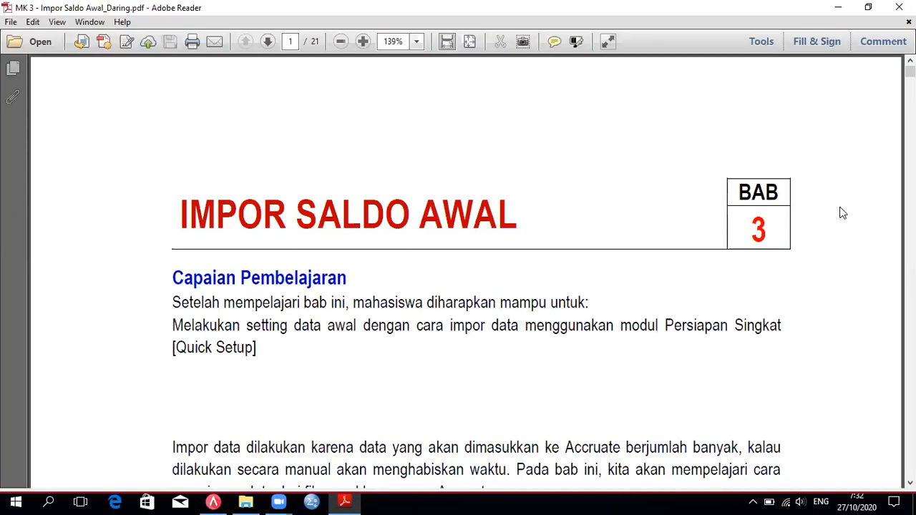
Step: Scroll the guide to page 10, showing 3.4.3 Data Pemasok and 3.5 Proyek & Departemen
left_click_drag(912, 72, 911, 166)
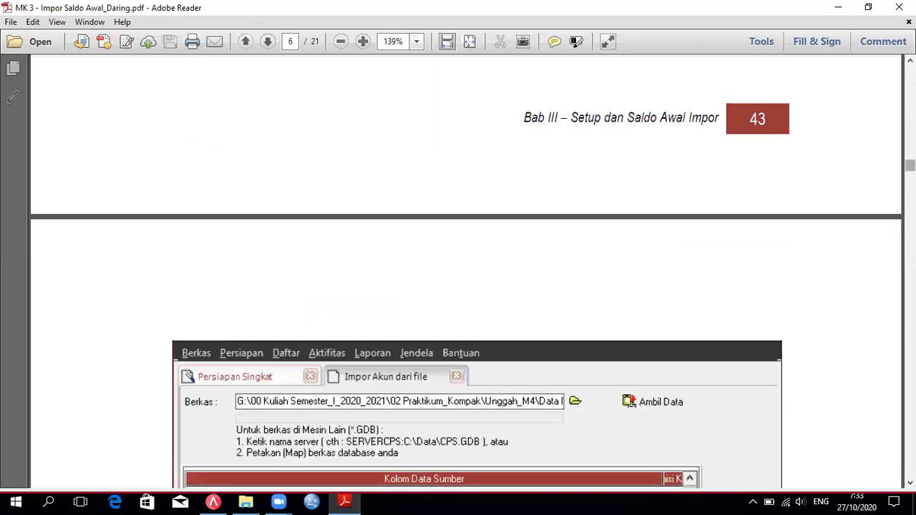
scroll(466, 272, "down", 5)
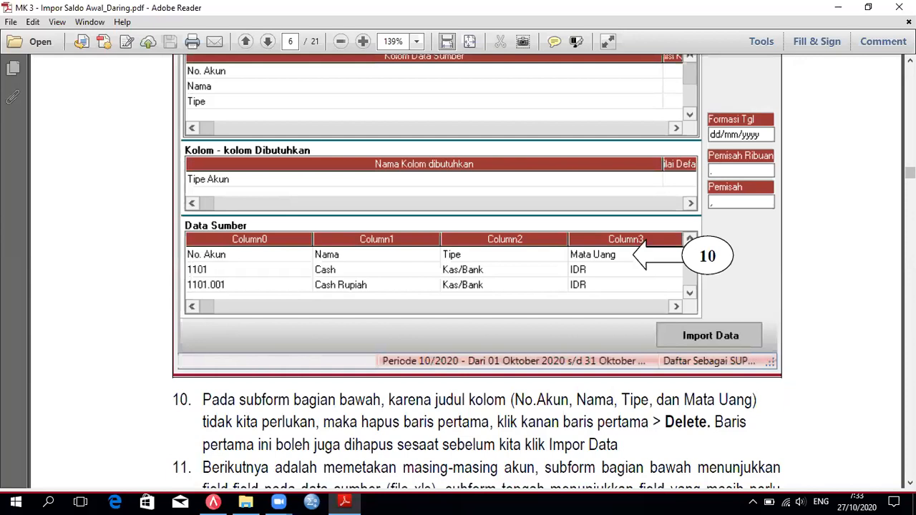
scroll(465, 272, "down", 10)
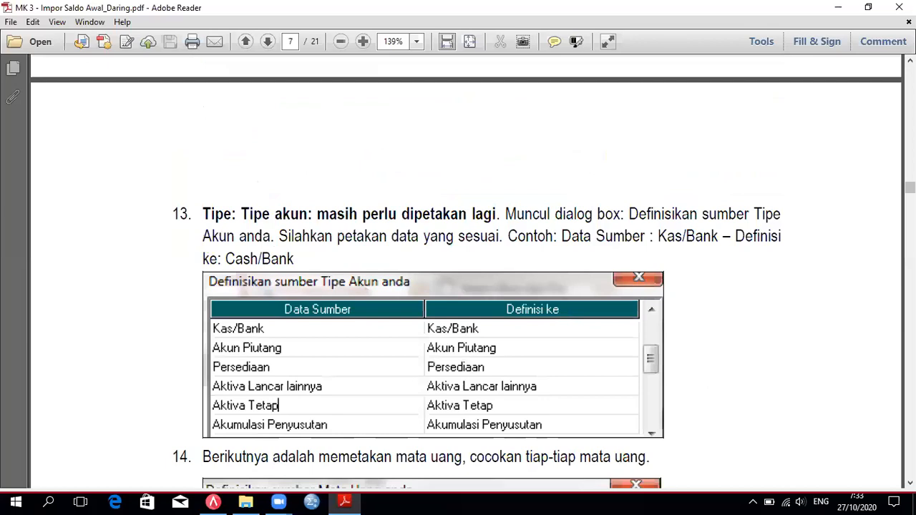
scroll(466, 272, "down", 3)
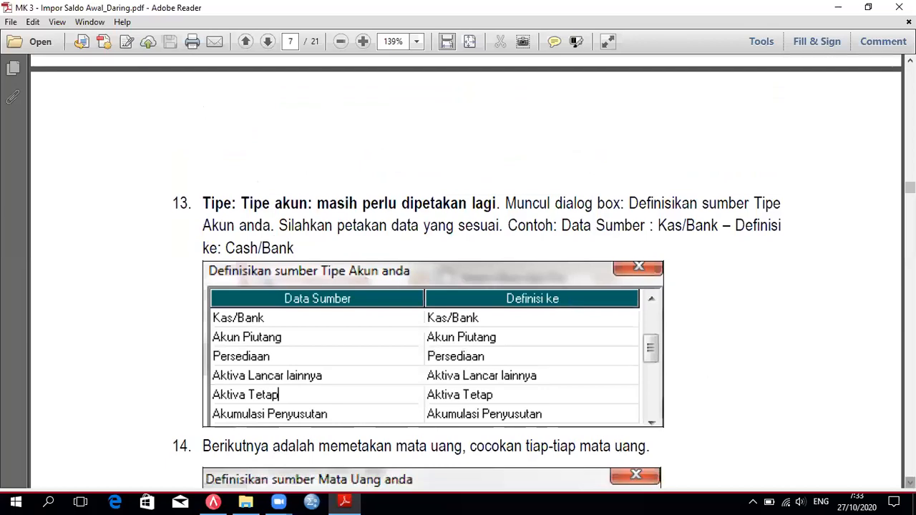
scroll(466, 272, "down", 5)
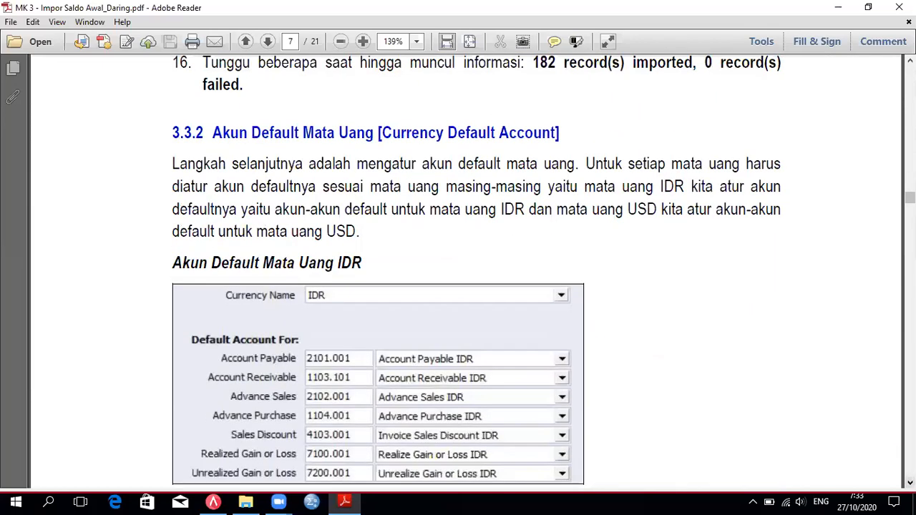
scroll(465, 272, "down", 12)
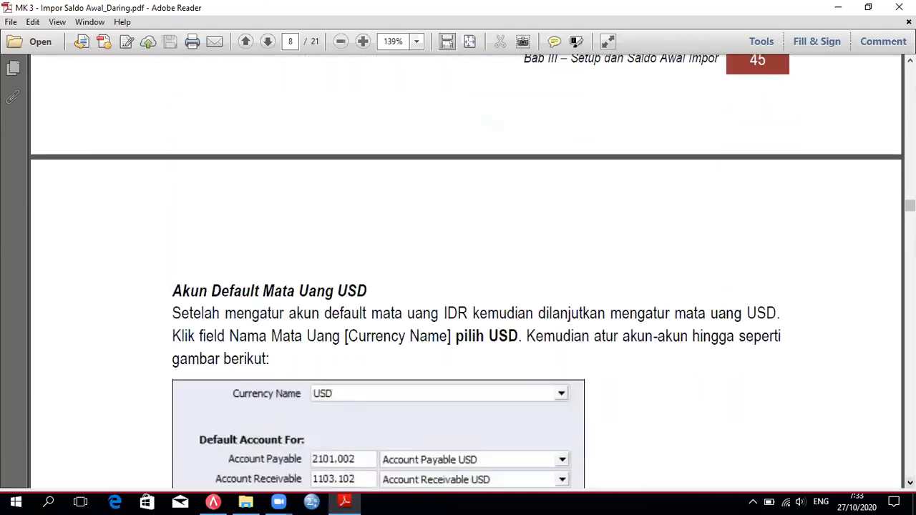
scroll(465, 272, "down", 15)
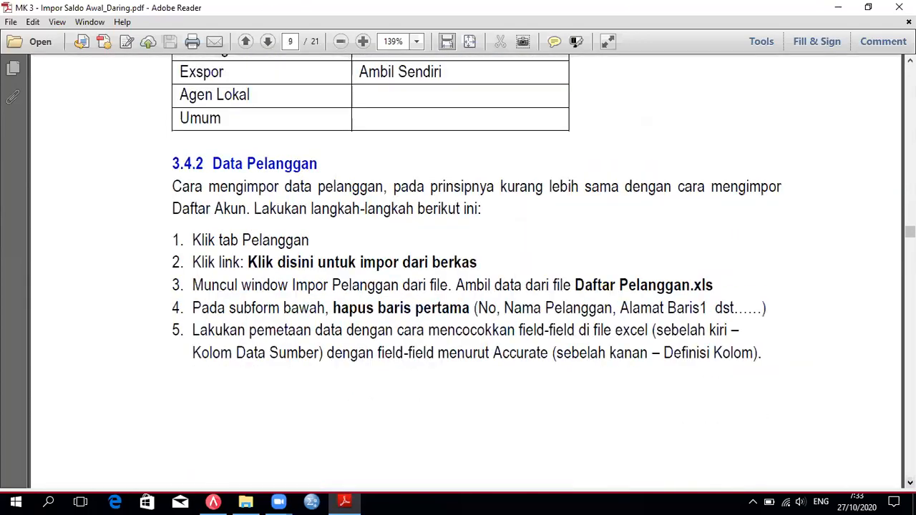
scroll(466, 272, "down", 5)
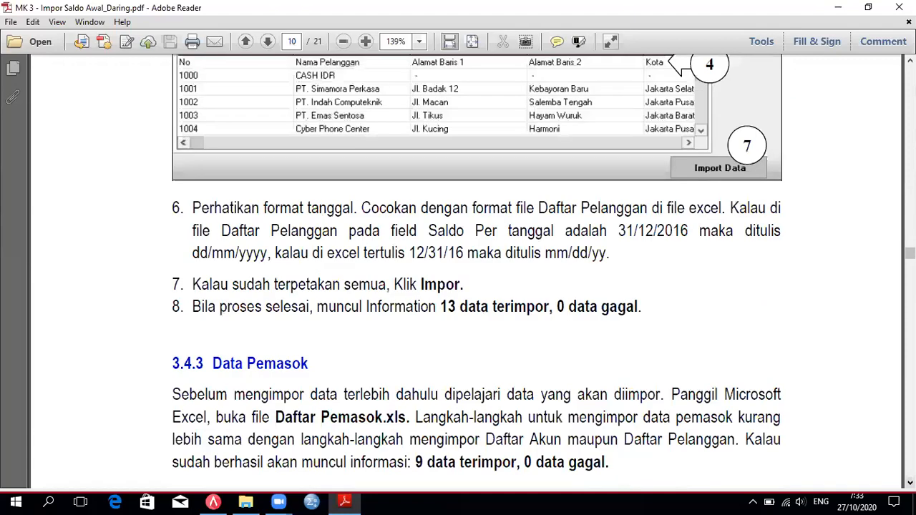
scroll(346, 171, "down", 8)
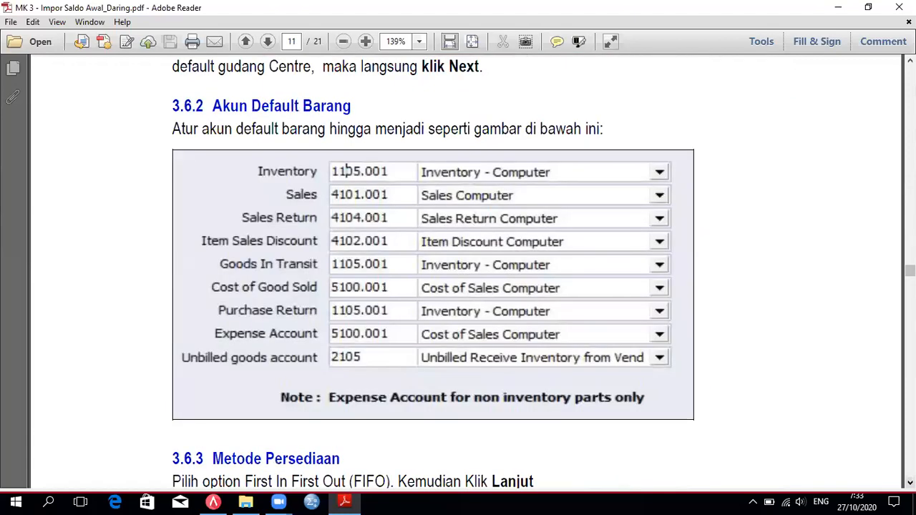
scroll(465, 272, "up", 1)
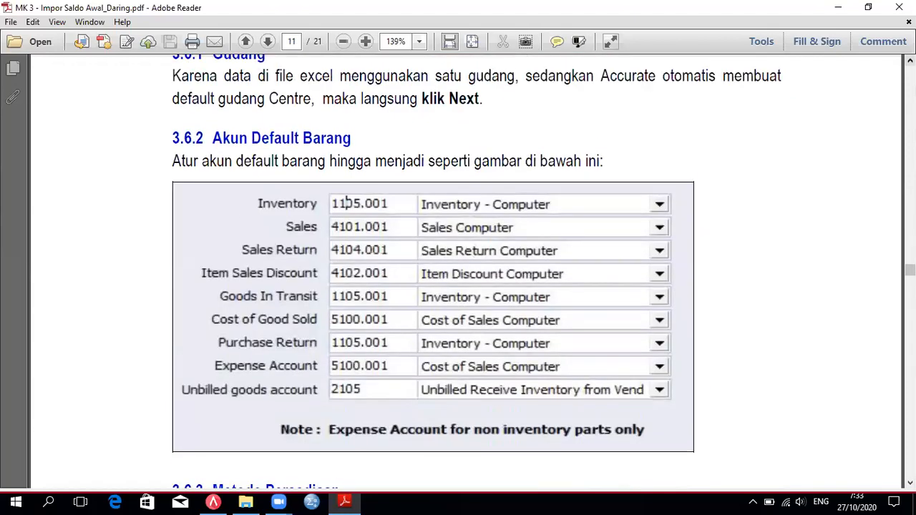
scroll(465, 272, "up", 5)
scroll(346, 409, "up", 5)
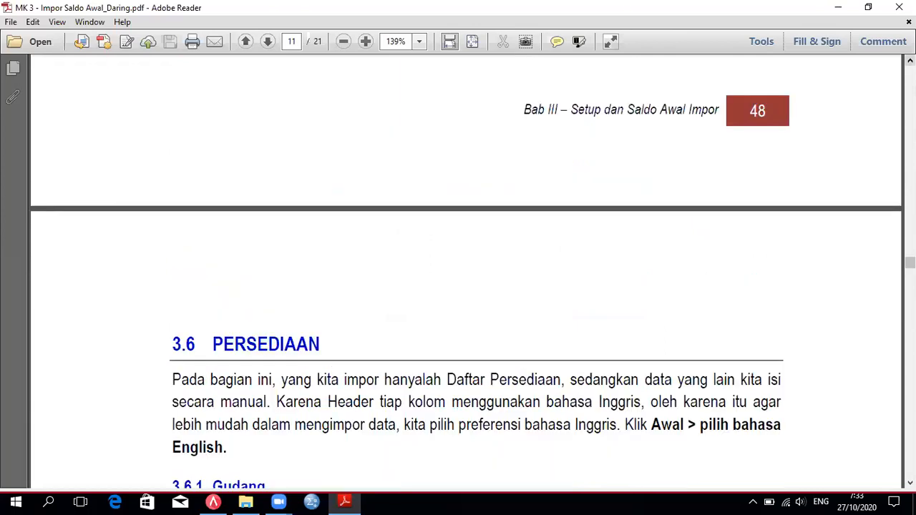
scroll(466, 272, "up", 2)
scroll(466, 272, "up", 4)
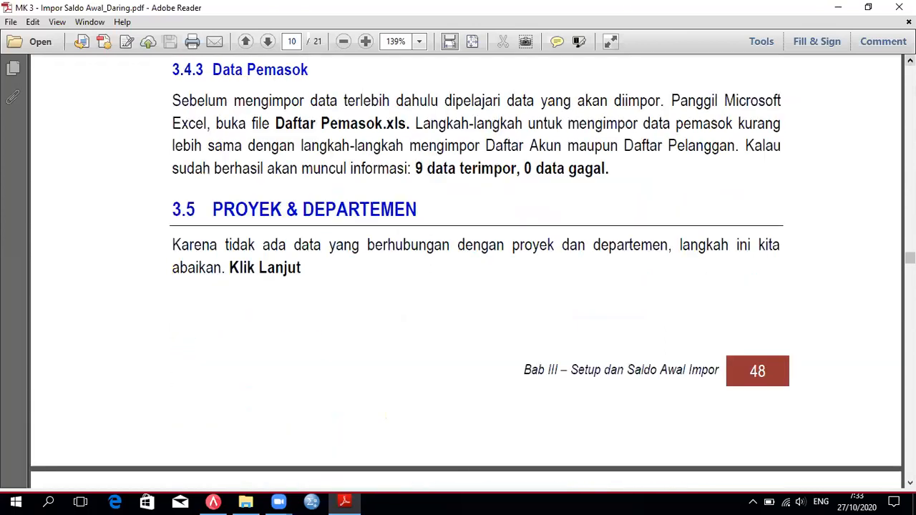
scroll(465, 272, "up", 2)
scroll(465, 272, "up", 2)
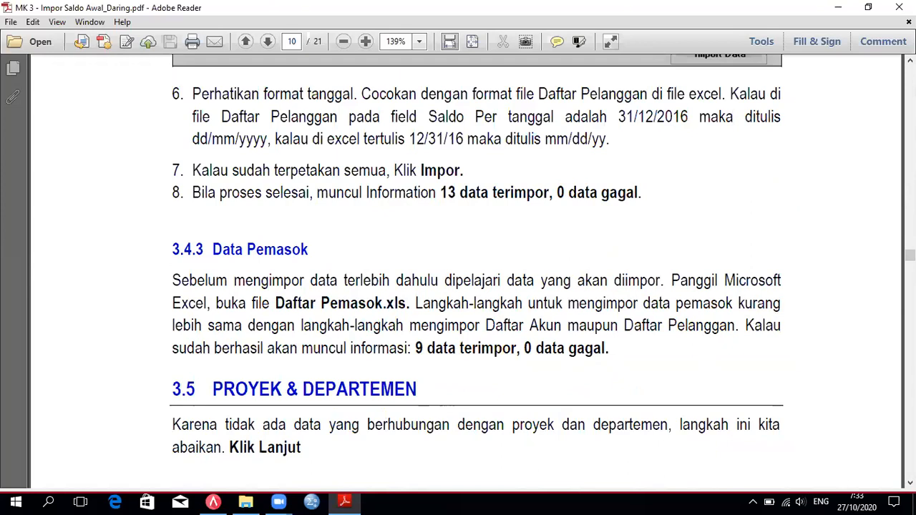
scroll(394, 487, "down", 3)
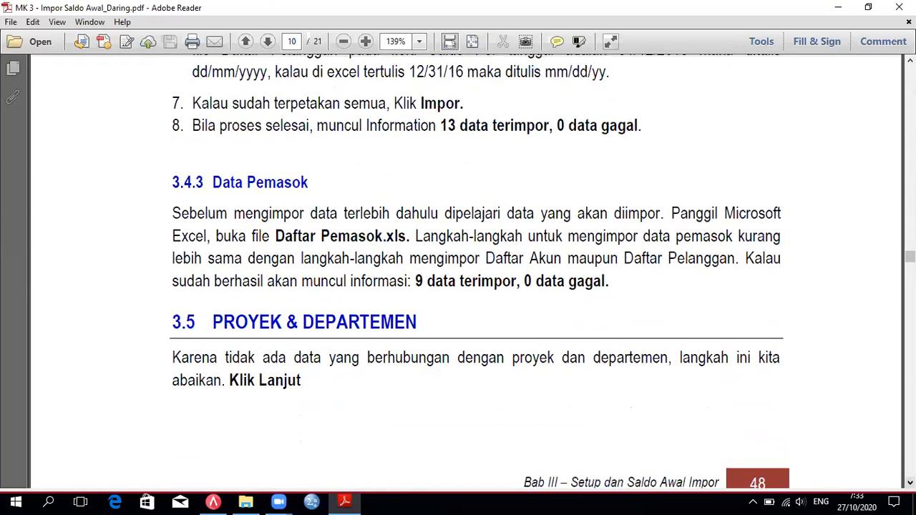
left_click(214, 502)
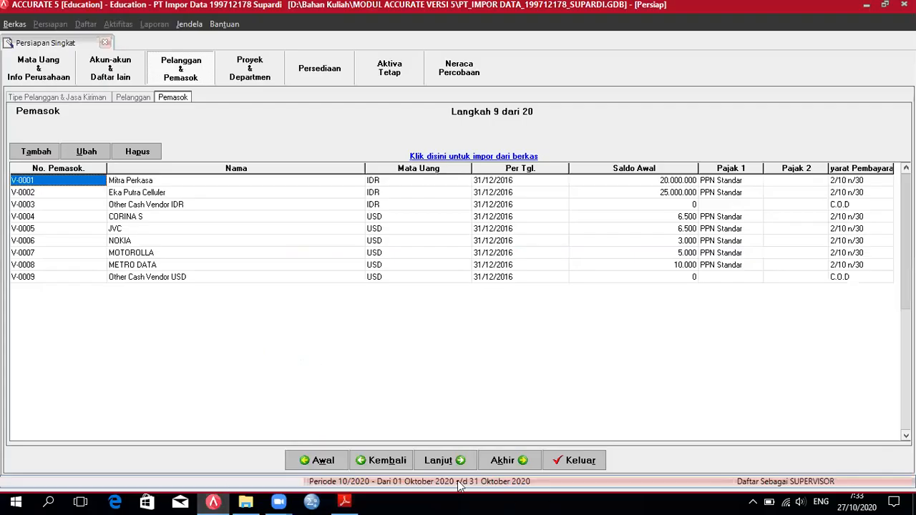
Step: Advance the wizard from Pemasok past Proyek & Departemen to the Persediaan page
left_click(442, 460)
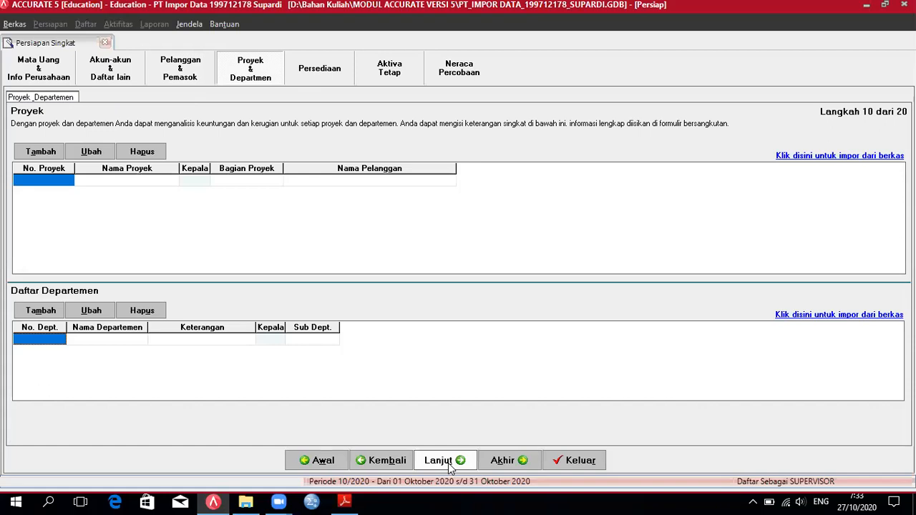
left_click(449, 463)
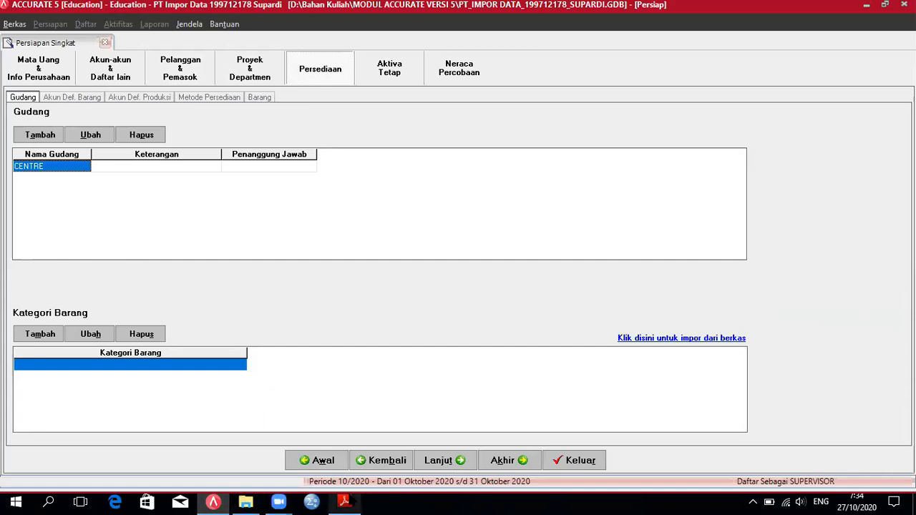
left_click(344, 502)
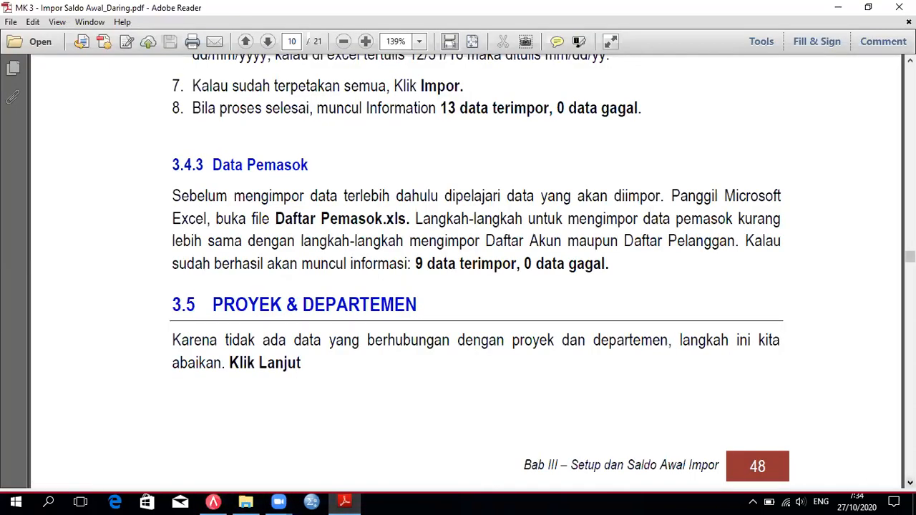
scroll(465, 272, "down", 10)
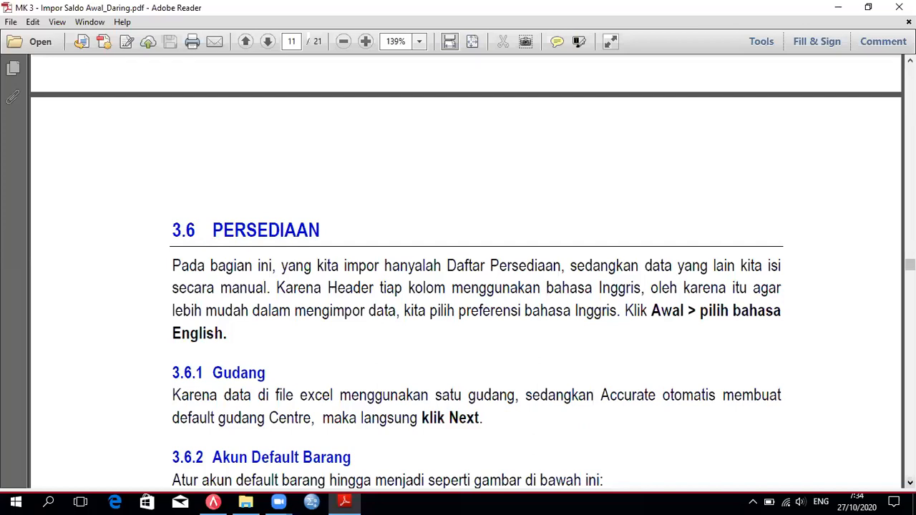
Step: Scroll the guide to page 11, section 3.6 PERSEDIAAN with Gudang and default accounts
scroll(347, 471, "down", 2)
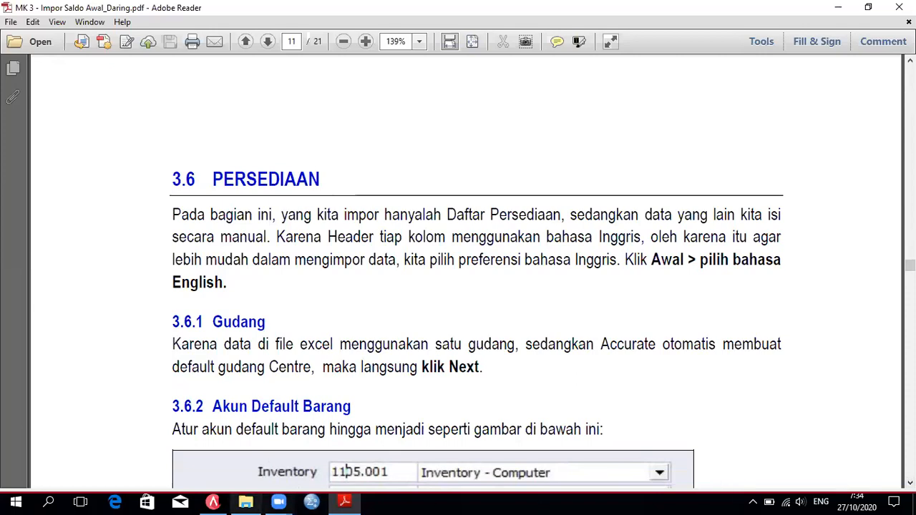
mouse_move(219, 504)
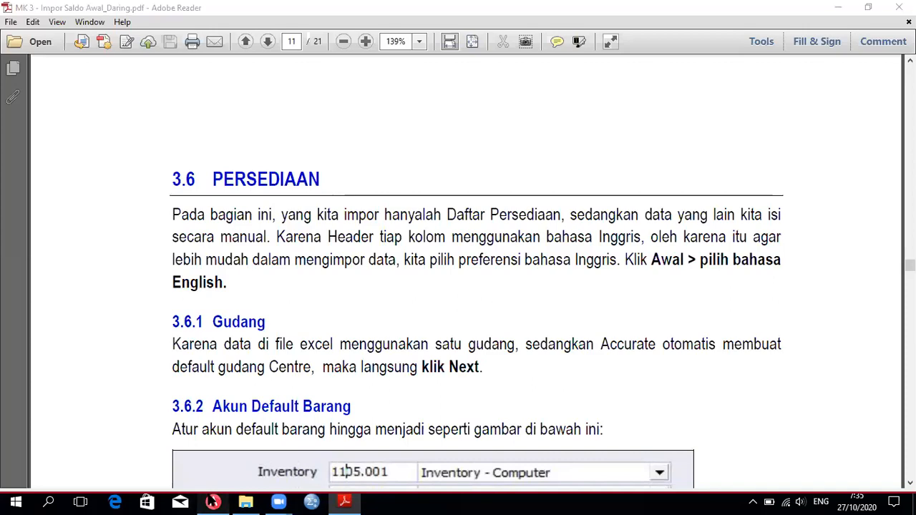
left_click(213, 502)
Step: Move from the Gudang page to Akun Default Barang, step 12 of 20
left_click(447, 462)
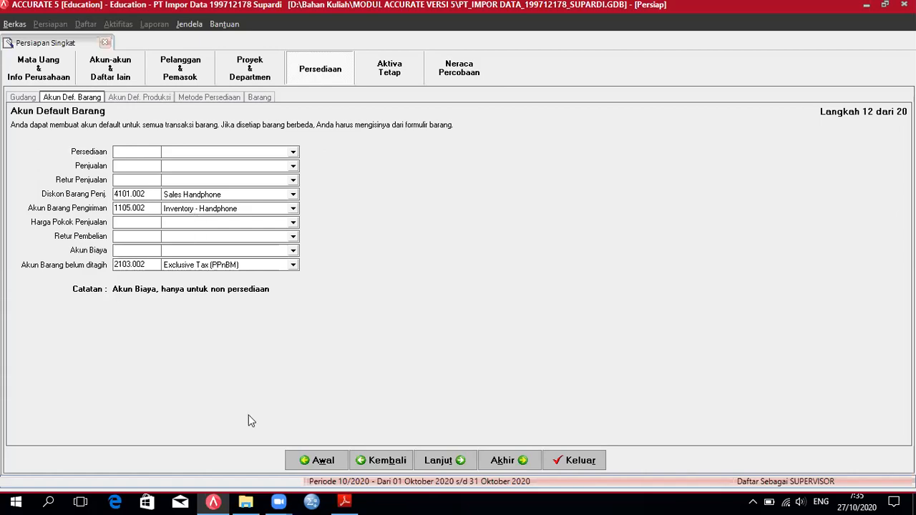
left_click(344, 502)
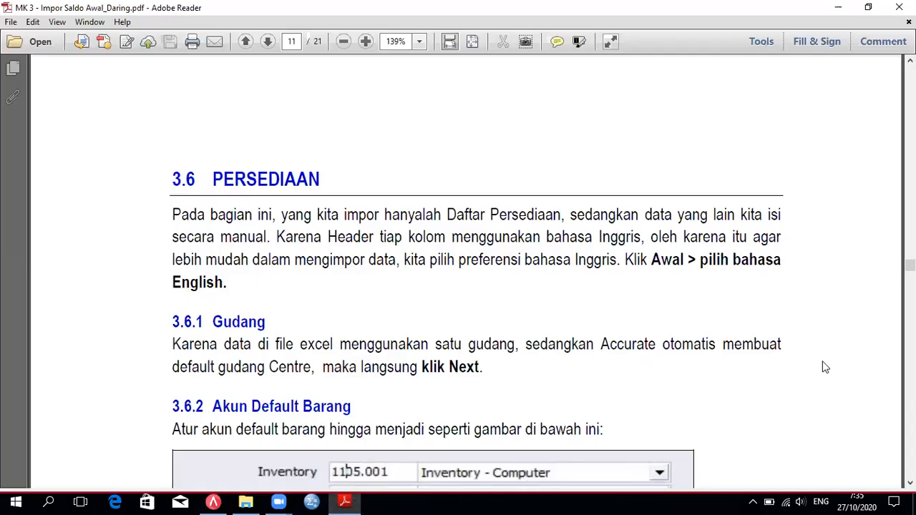
Step: Scroll to the complete 3.6.2 Akun Default Barang table in the guide
scroll(909, 266, "down", 5)
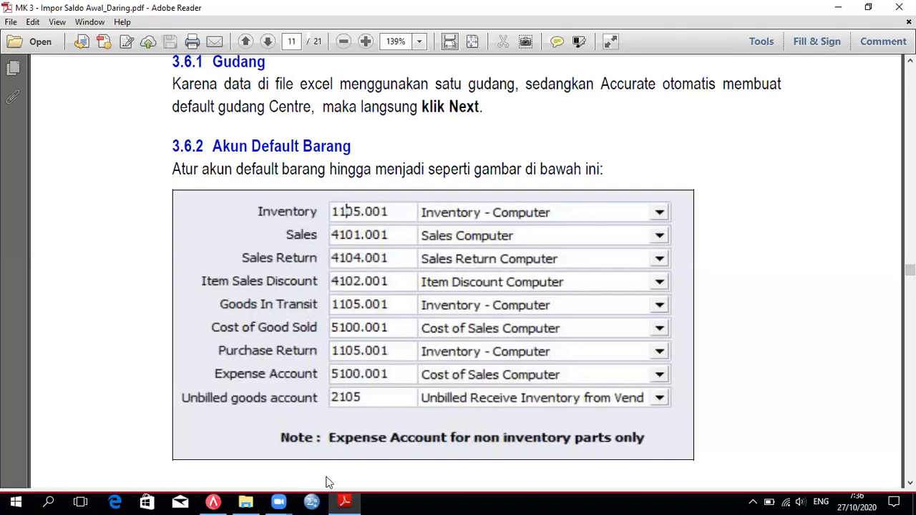
left_click(212, 503)
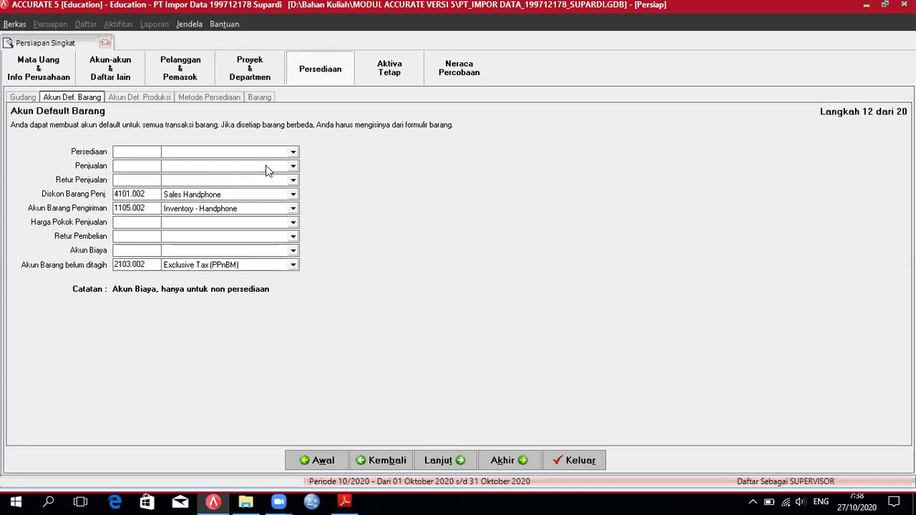
Step: Try 1105.01 for Persediaan, clear it after the not-found error, and list inventory accounts
left_click(344, 501)
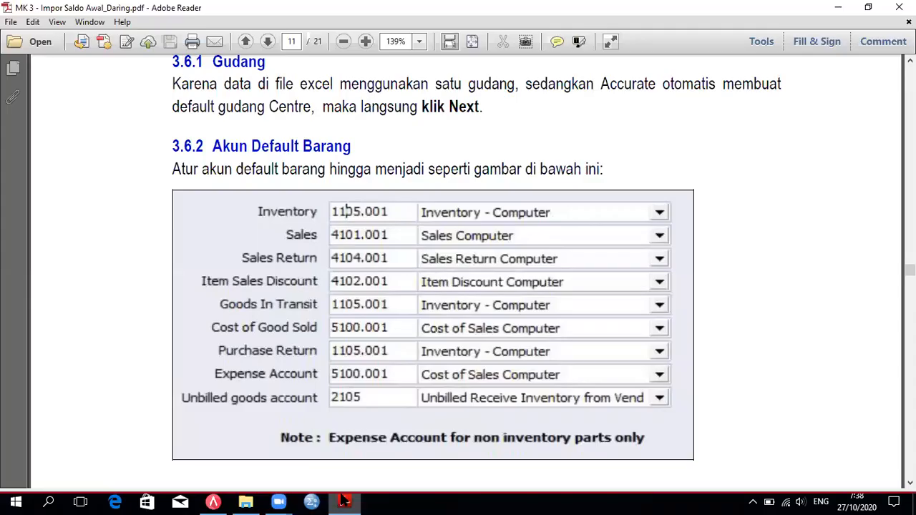
left_click(345, 500)
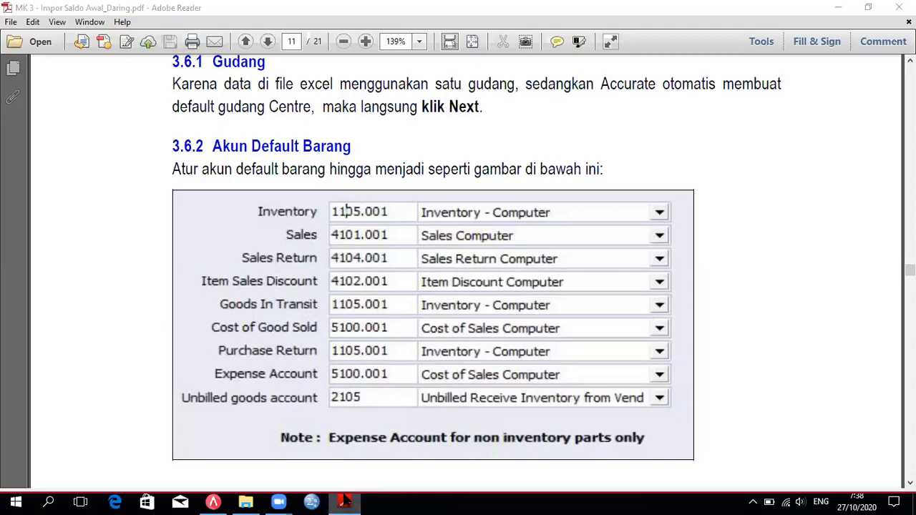
left_click(130, 151)
type("1105.01")
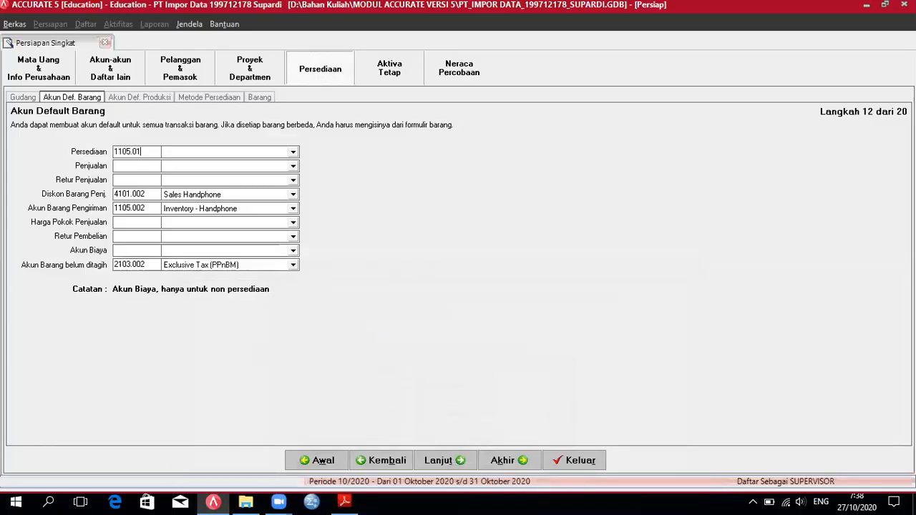
key("Tab")
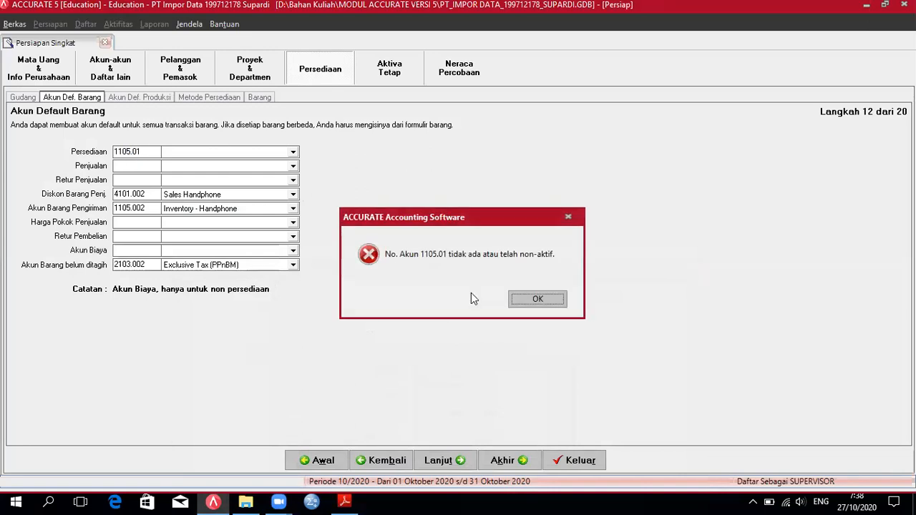
key("Return")
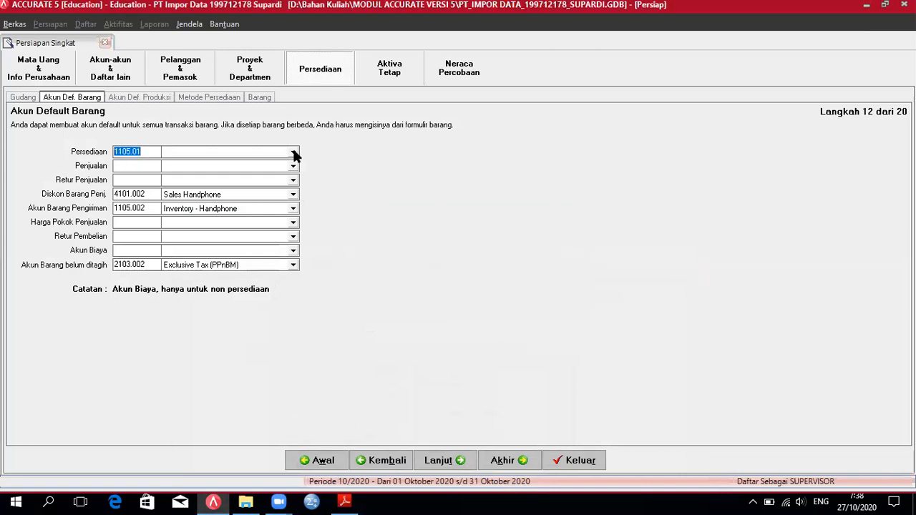
key("BackSpace")
left_click(292, 153)
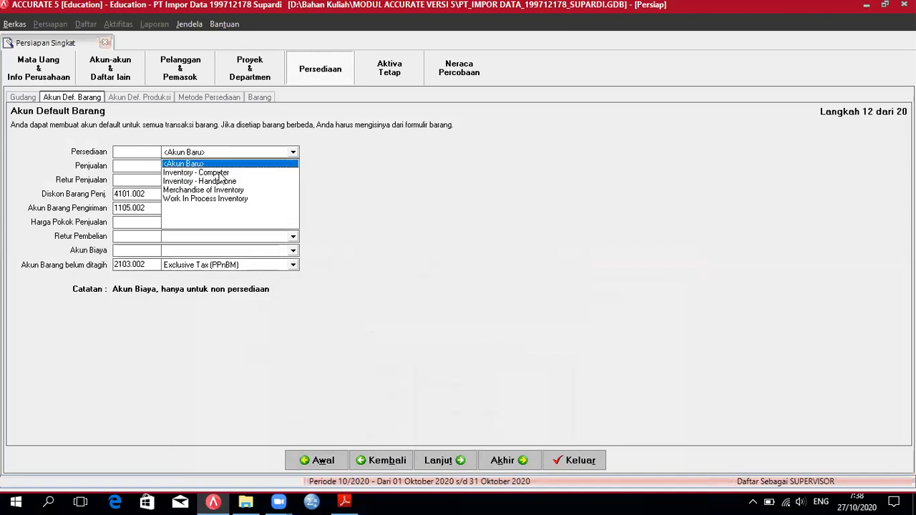
Step: Set Persediaan to Inventory - Computer and Penjualan to Sales Computer
left_click(219, 173)
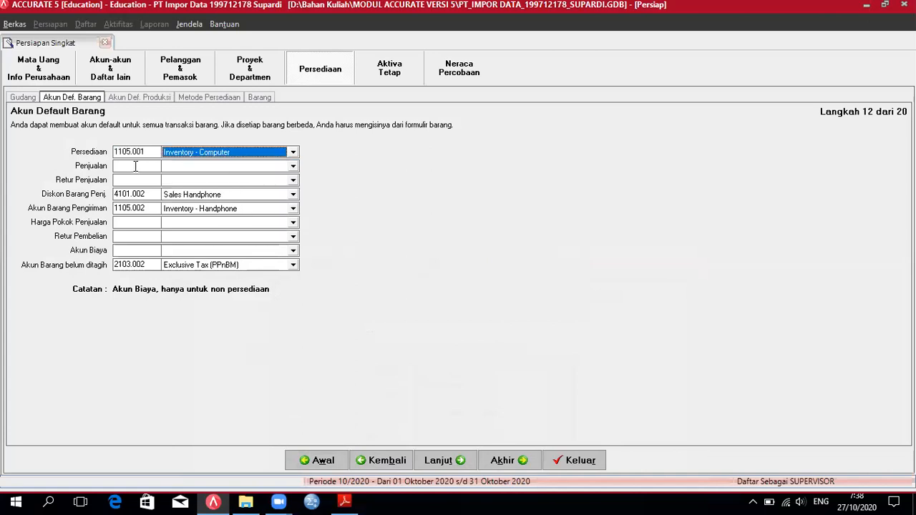
left_click(141, 167)
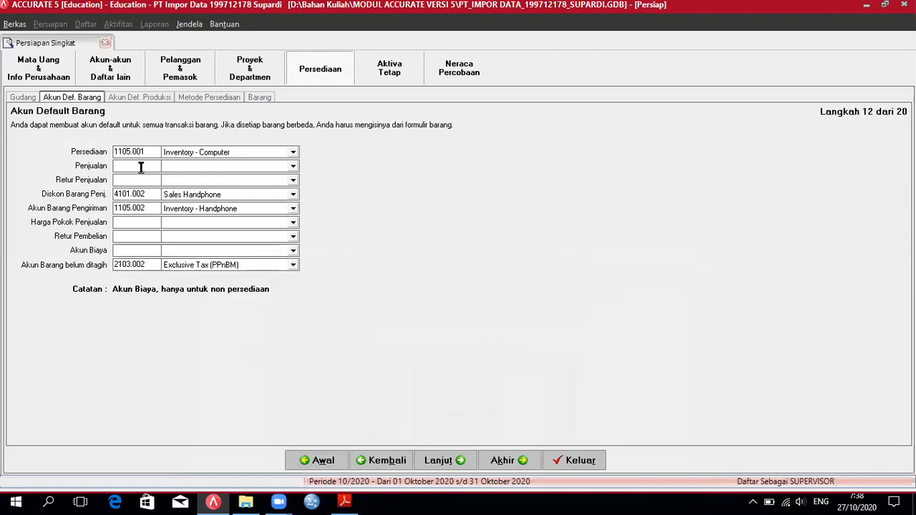
left_click(293, 166)
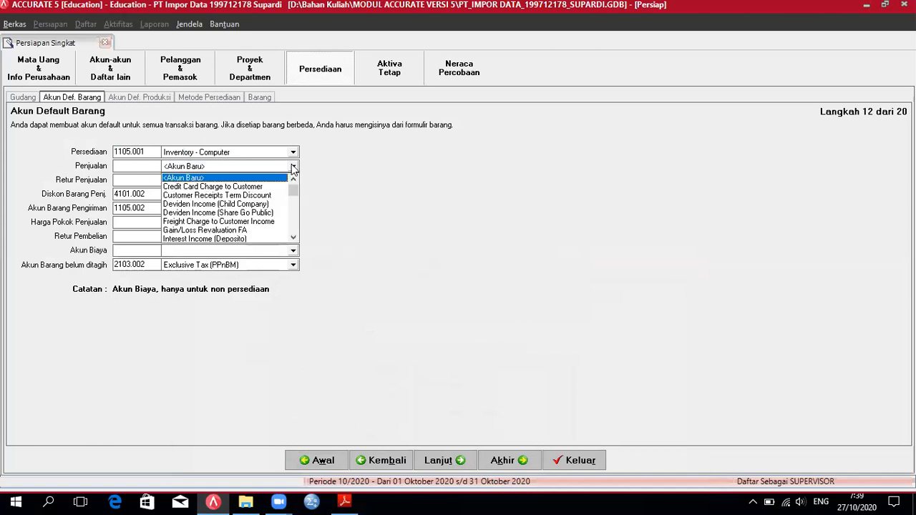
left_click(293, 238)
left_click(293, 238)
left_click(293, 237)
left_click(293, 238)
left_click(293, 238)
left_click(293, 238)
left_click(293, 238)
left_click(293, 237)
left_click(293, 237)
left_click(293, 238)
left_click(293, 238)
left_click(293, 237)
left_click(293, 237)
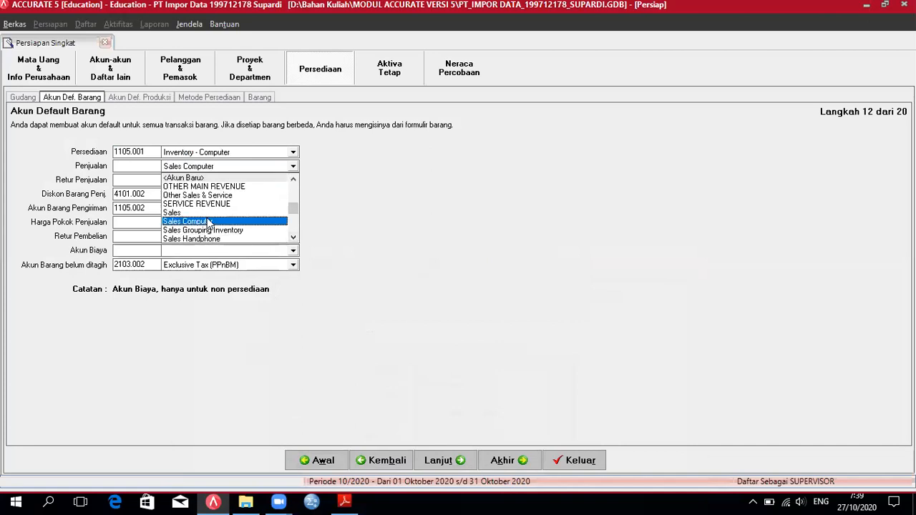
left_click(209, 221)
Step: Set the Retur Penjualan account to Sales Return Computer
left_click(293, 181)
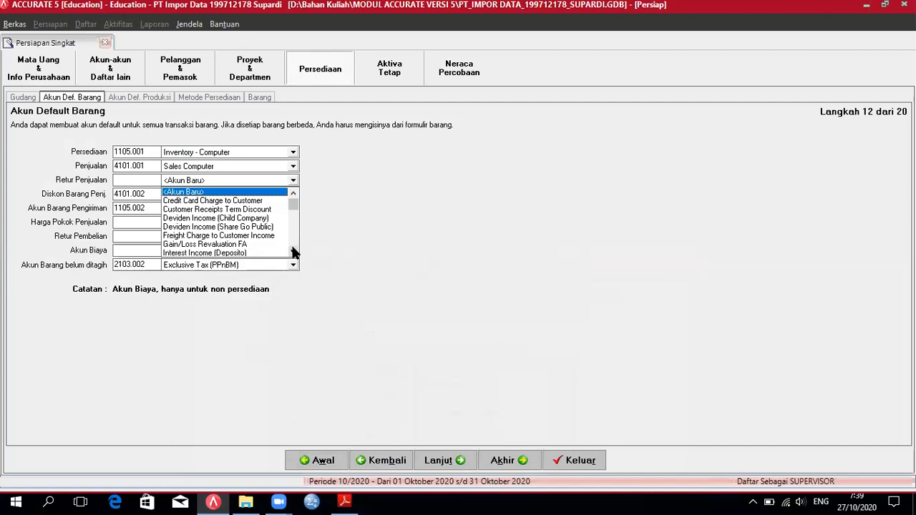
left_click(292, 253)
left_click(293, 252)
left_click(293, 253)
left_click(293, 253)
left_click(293, 252)
left_click(293, 252)
left_click(293, 253)
left_click(293, 253)
left_click(293, 252)
left_click(293, 252)
left_click(293, 253)
left_click(293, 252)
left_click(292, 253)
left_click(292, 253)
left_click(293, 252)
left_click(292, 253)
left_click(292, 253)
left_click(293, 253)
left_click(232, 246)
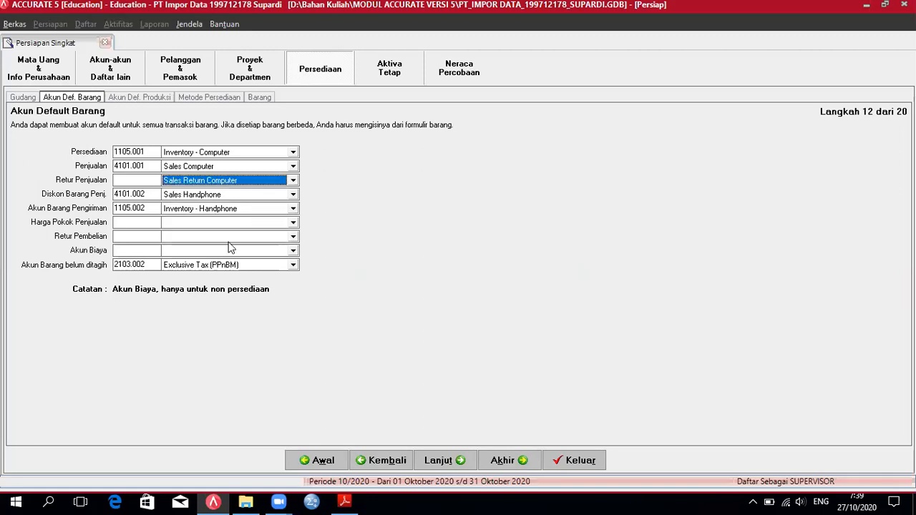
Step: Set Diskon Barang Penj. to Item Discount Computer and compare against the guide's 3.6.2 table
left_click(293, 195)
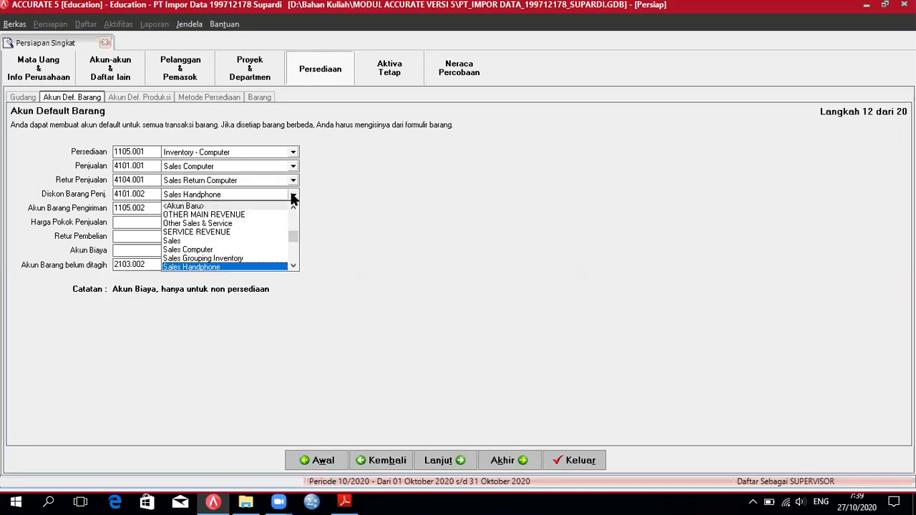
left_click(294, 267)
left_click(295, 267)
left_click(294, 267)
left_click(294, 267)
left_click(295, 267)
left_click(294, 267)
left_click(294, 267)
left_click(294, 267)
left_click(294, 267)
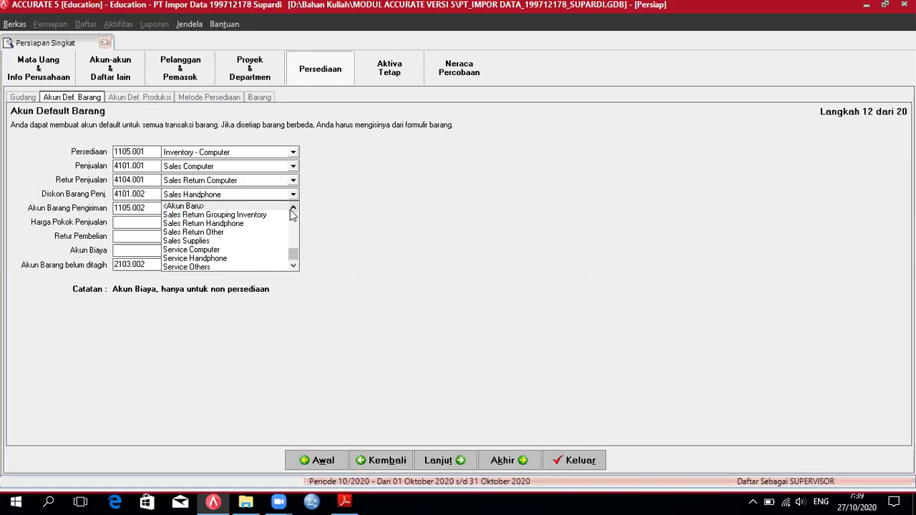
left_click(293, 209)
left_click(293, 208)
left_click(292, 208)
left_click(293, 209)
left_click(293, 208)
left_click(293, 208)
left_click(293, 208)
left_click(293, 208)
left_click(293, 209)
left_click(293, 208)
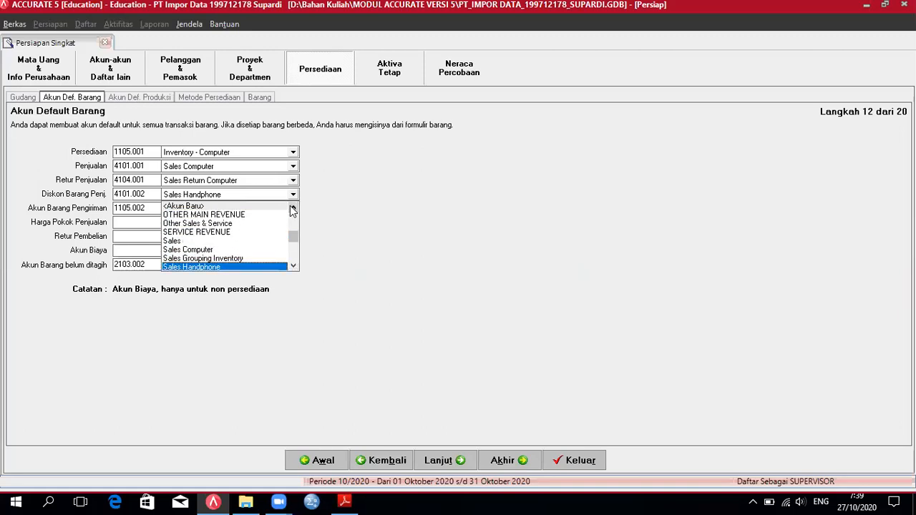
left_click(293, 209)
left_click(293, 209)
left_click(293, 209)
left_click(293, 208)
left_click(293, 208)
left_click(292, 208)
left_click(293, 208)
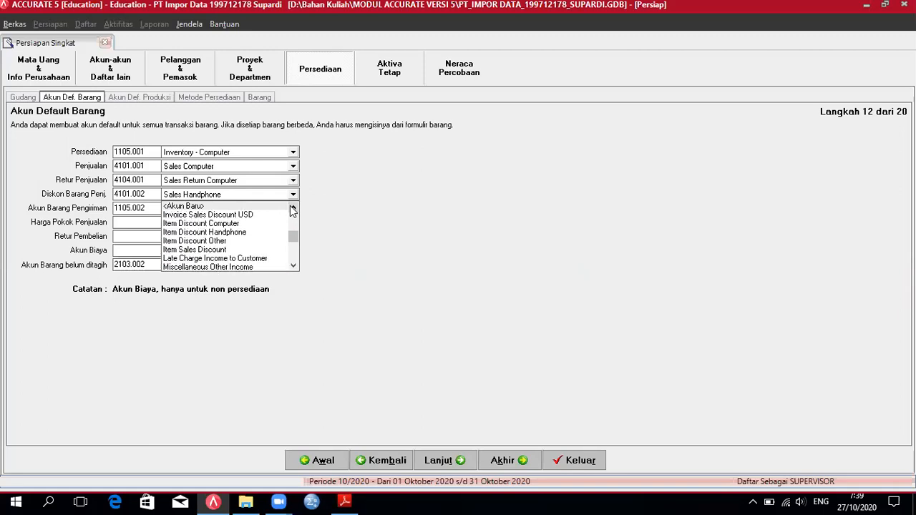
left_click(240, 223)
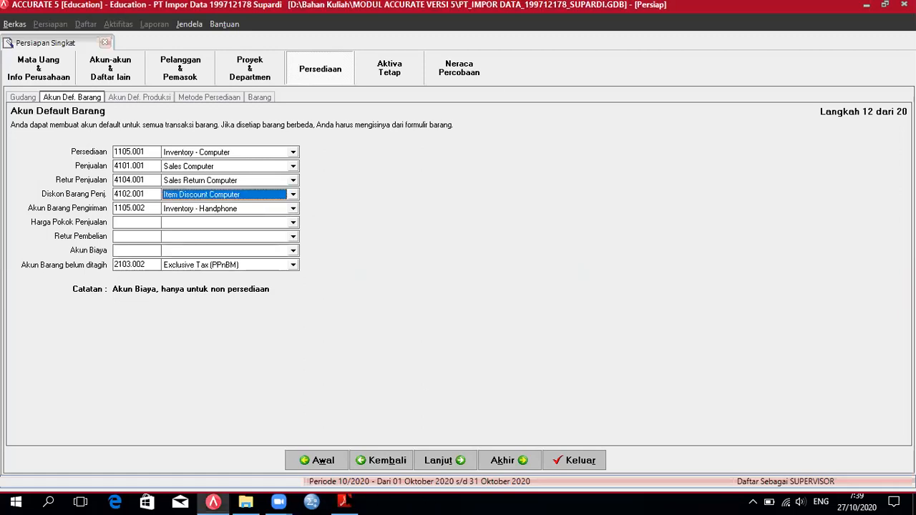
left_click(344, 501)
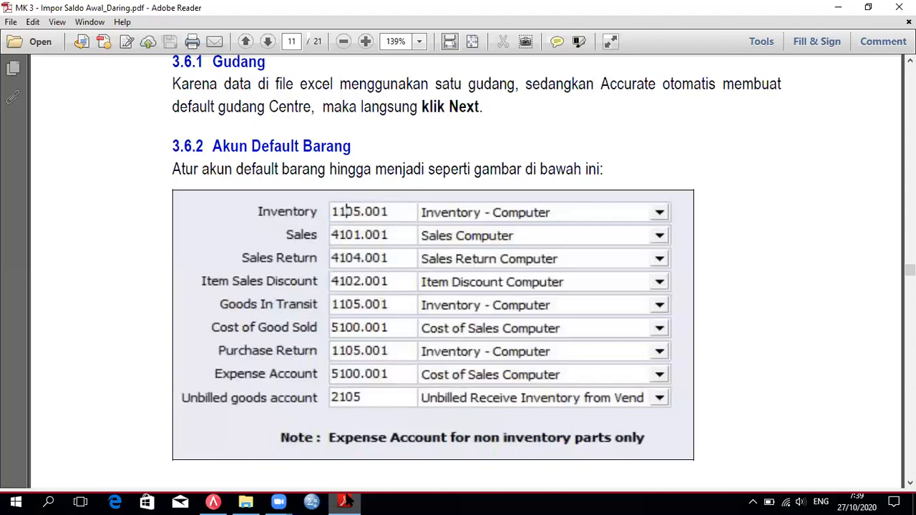
key("alt+Tab")
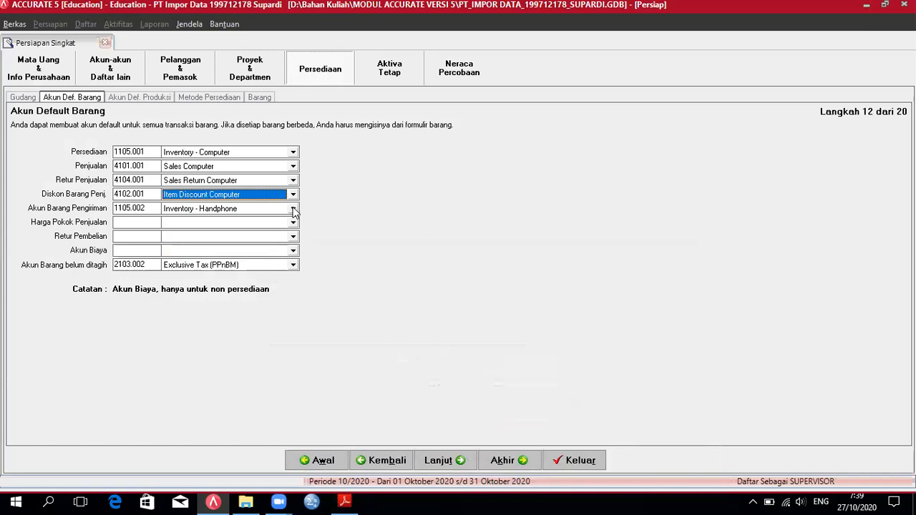
Step: Set goods-in-transit and purchase return to Inventory - Computer, cost of goods sold to Cost of Sales Computer
left_click(294, 208)
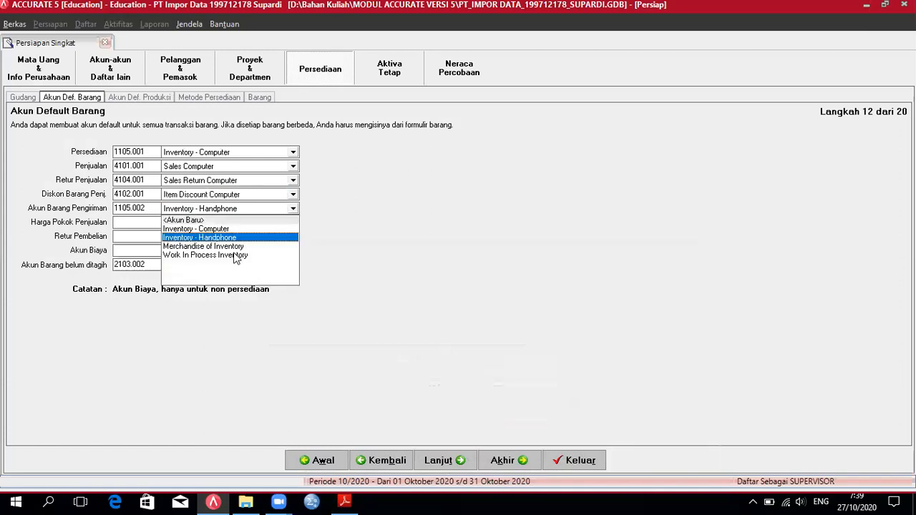
left_click(218, 229)
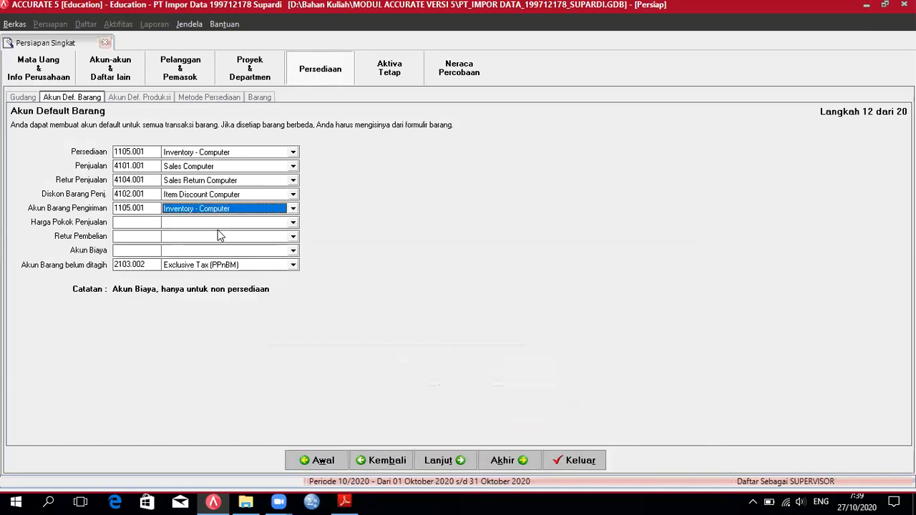
left_click(294, 223)
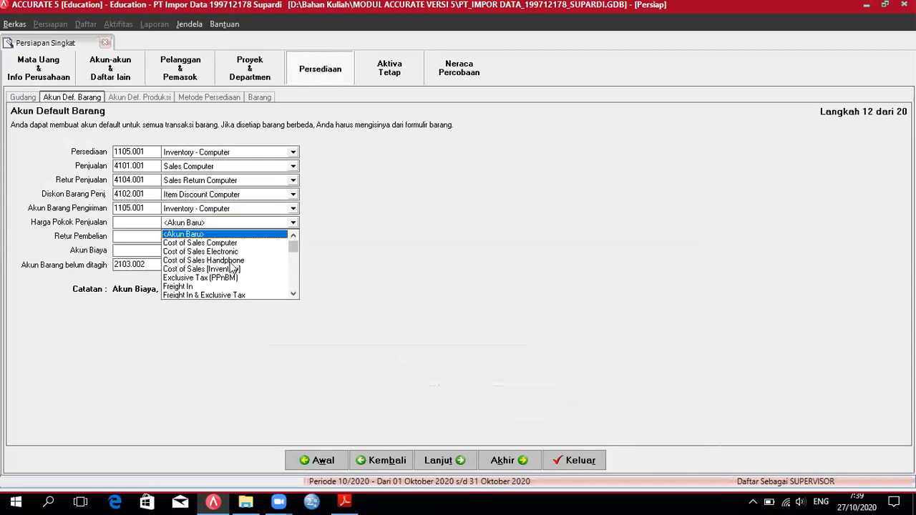
left_click(224, 244)
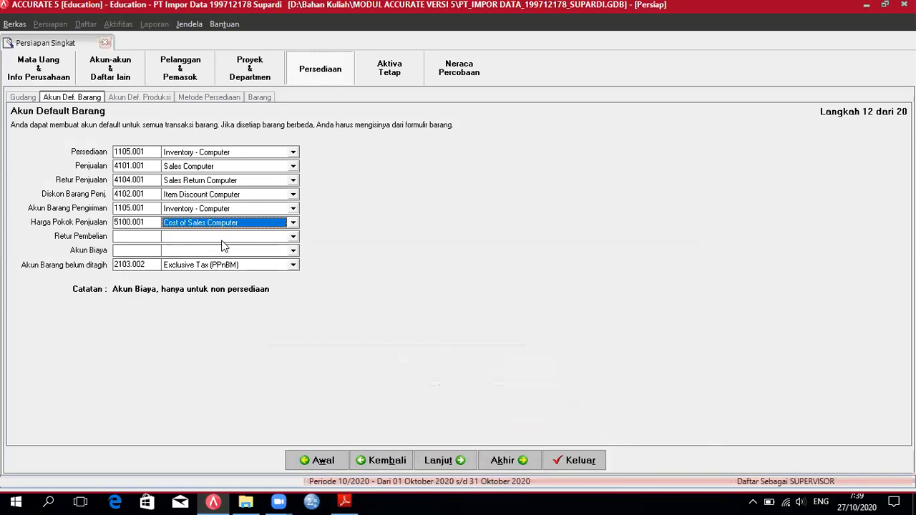
left_click(294, 238)
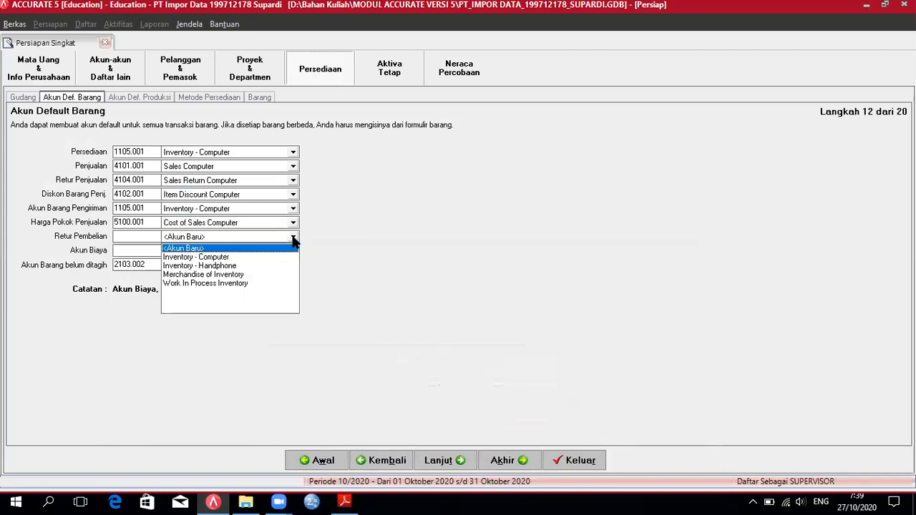
left_click(213, 258)
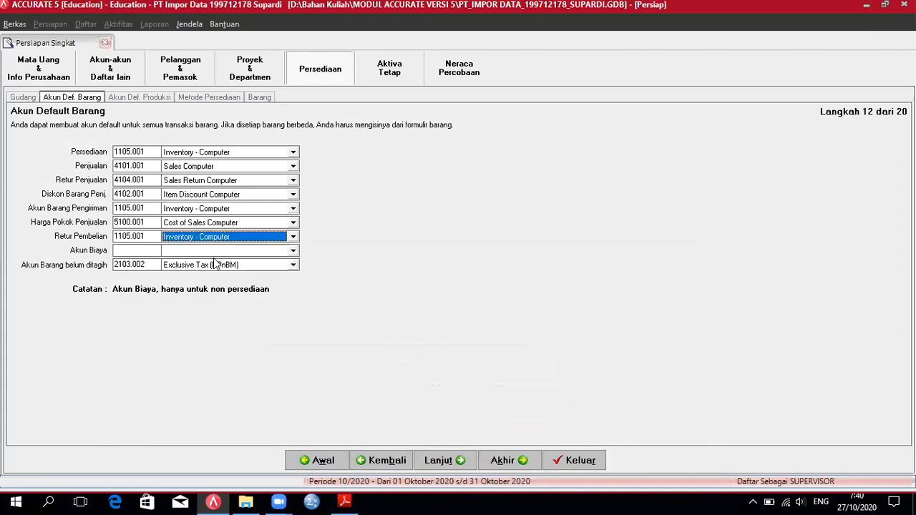
Step: Set the expense account to Cost of Sales Computer, checking it against the guide's table
left_click(298, 251)
left_click(349, 503)
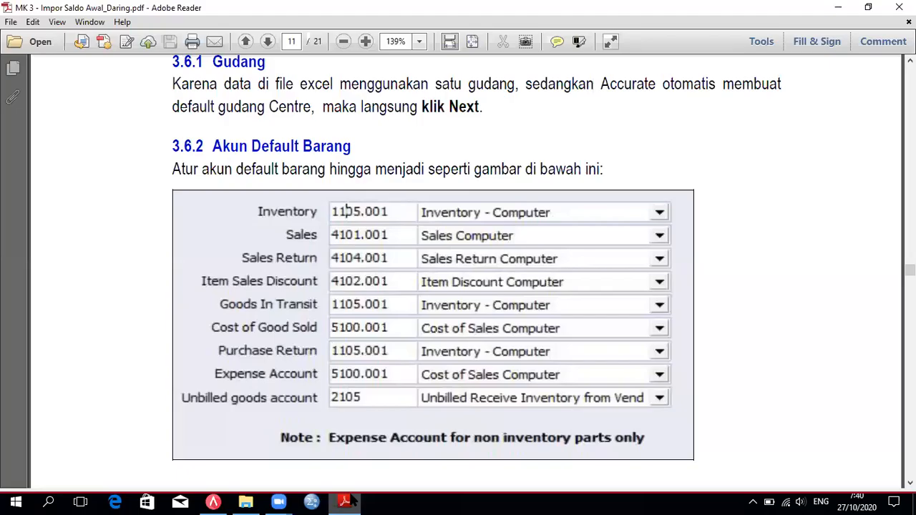
left_click(351, 501)
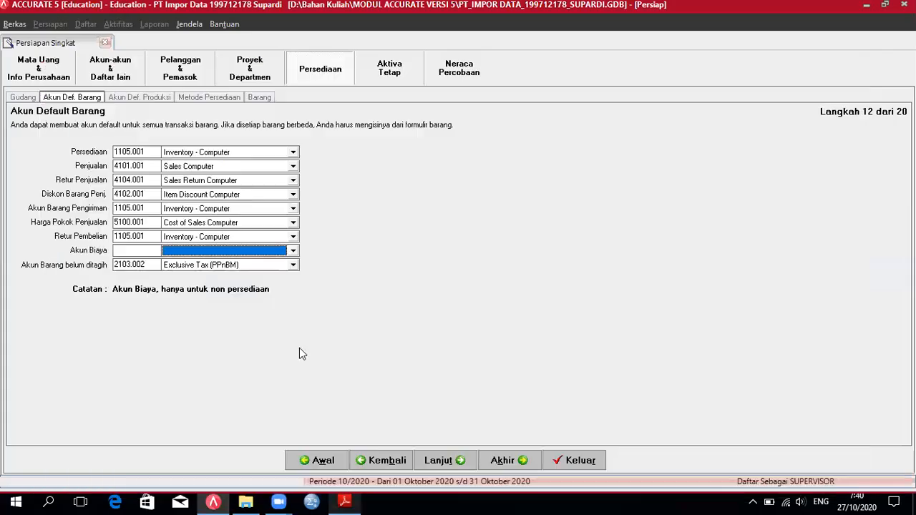
left_click(293, 251)
left_click(293, 323)
left_click(292, 324)
left_click(293, 324)
left_click(293, 324)
left_click(293, 324)
left_click(292, 325)
left_click(217, 306)
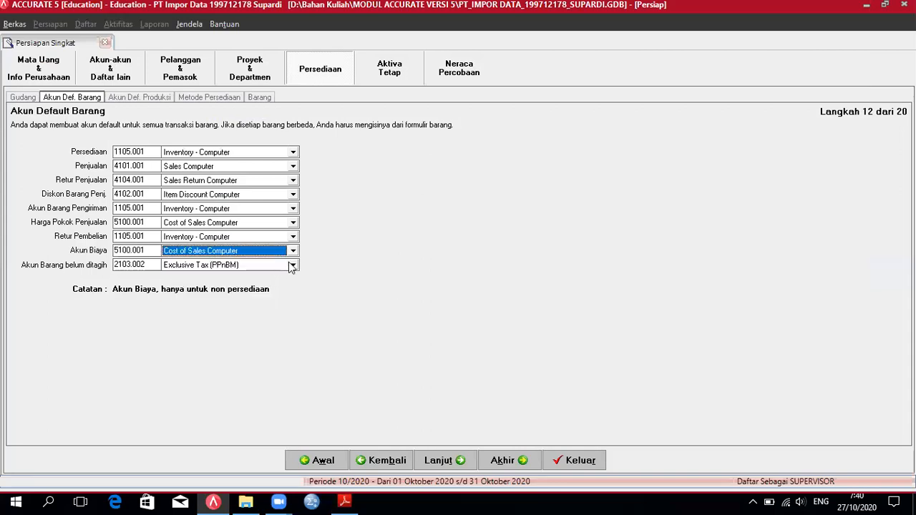
left_click(348, 502)
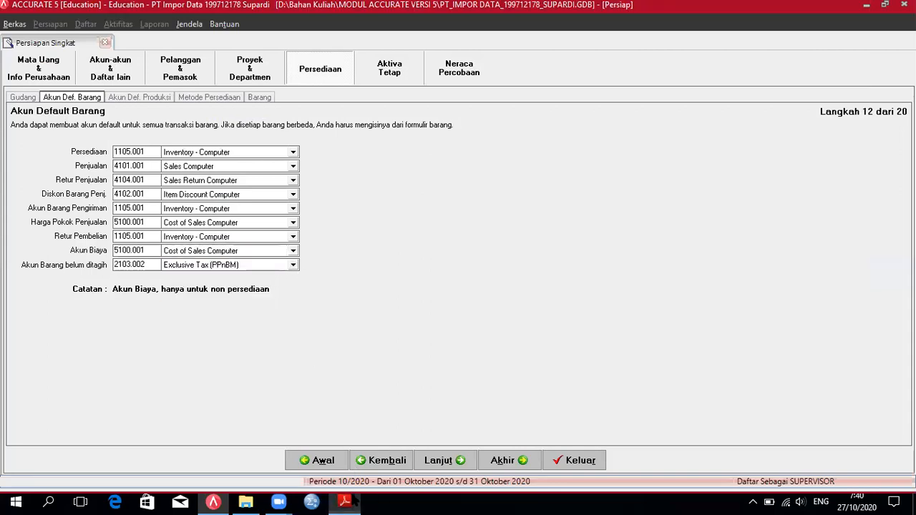
left_click(213, 501)
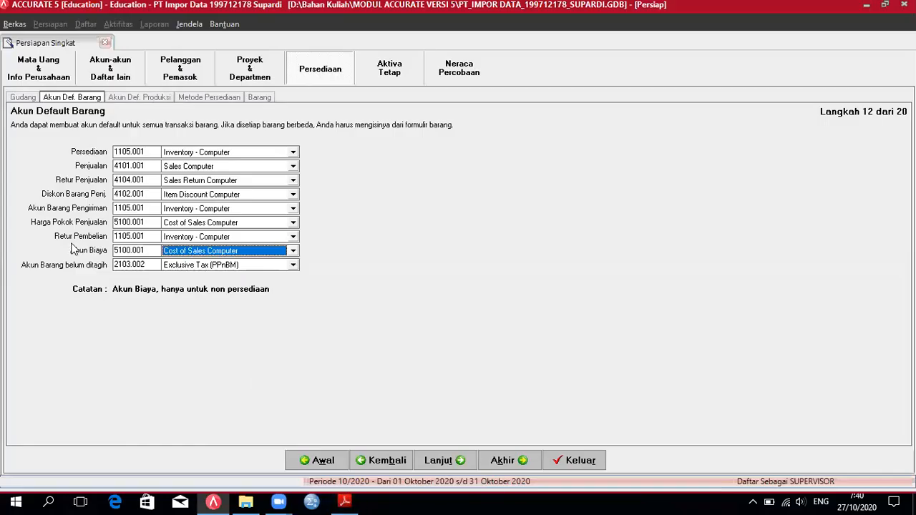
key("shift+Home")
Step: Enter 2015 as the unbilled goods account and clear it after the not-found error
type("2015")
key("Tab")
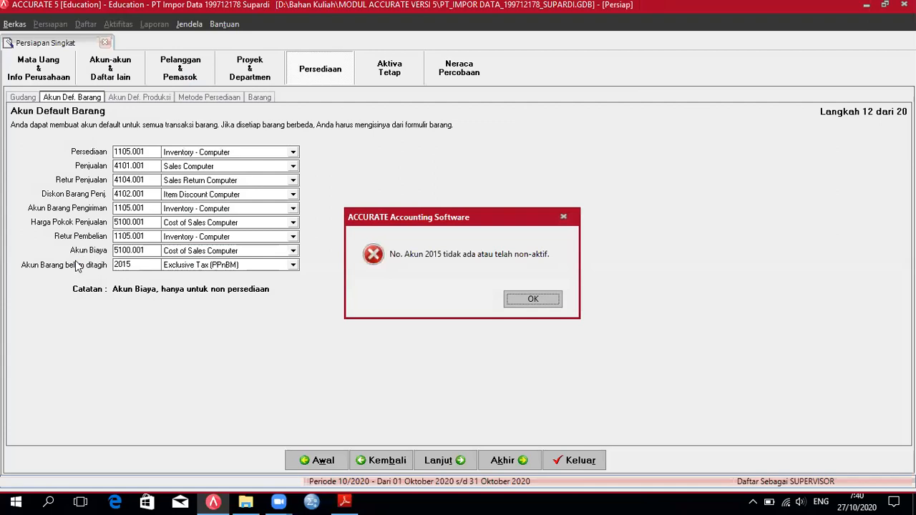
left_click(528, 299)
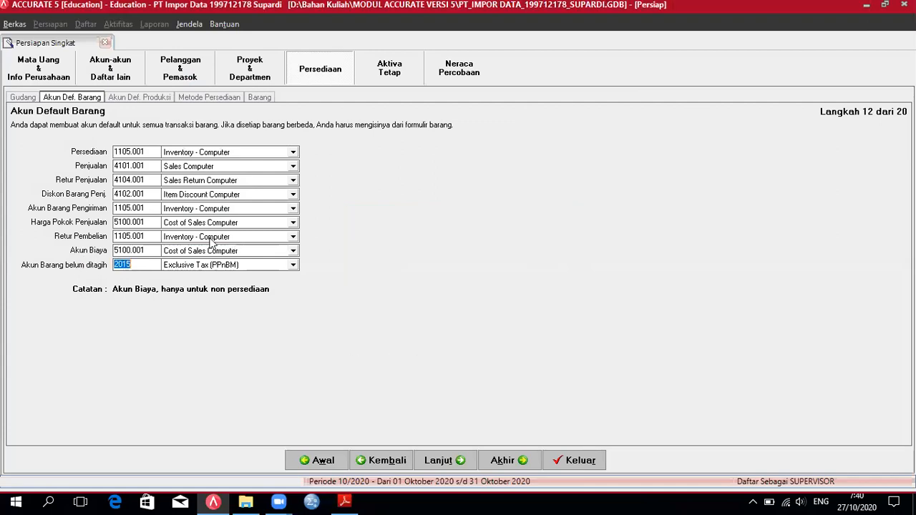
key("BackSpace")
Step: Set the unbilled goods account to 2105 Unbilled Receive Inventory and advance to step 13
left_click(292, 265)
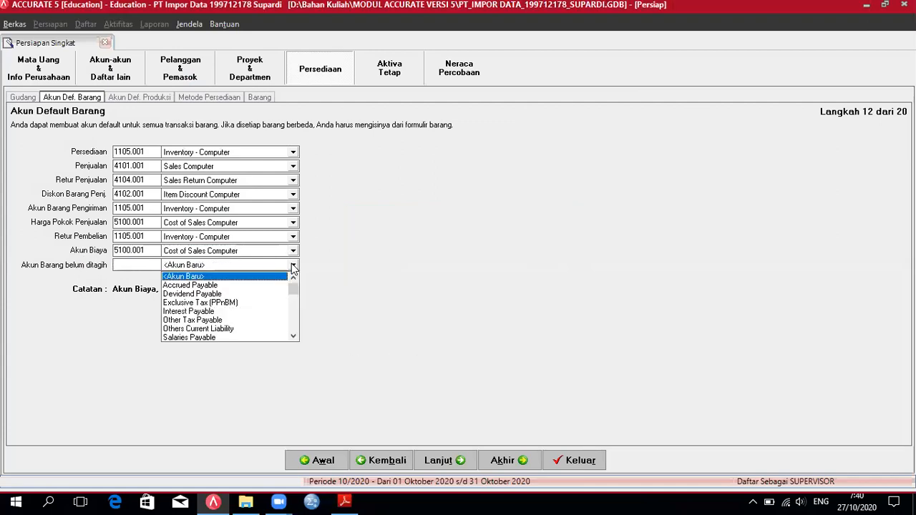
double_click(294, 338)
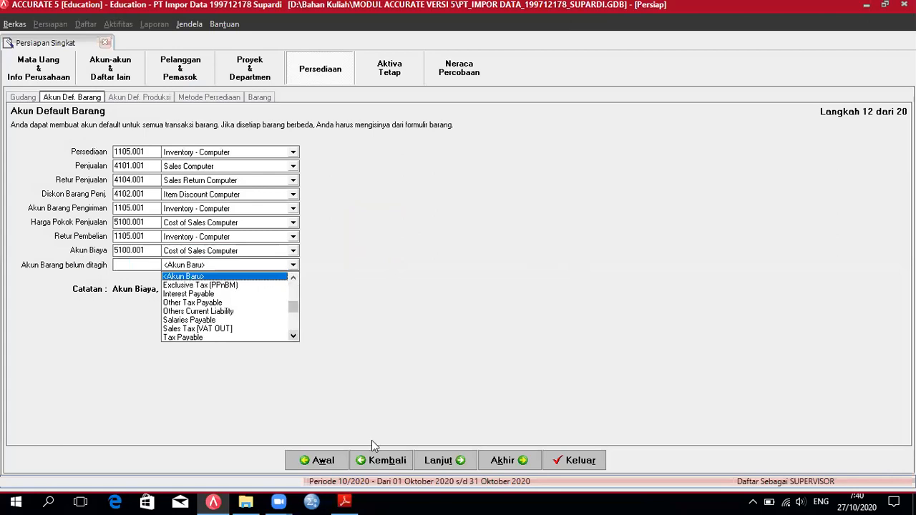
left_click(346, 502)
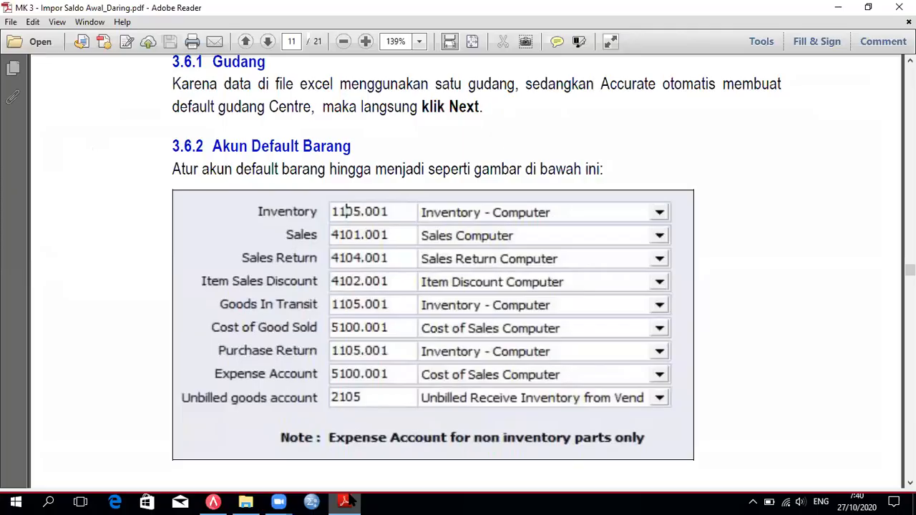
left_click(346, 502)
left_click(293, 266)
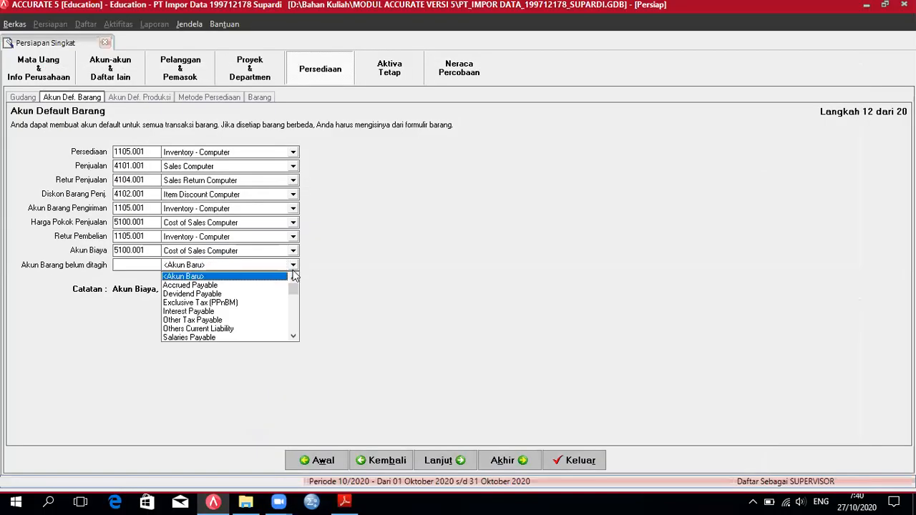
left_click(293, 337)
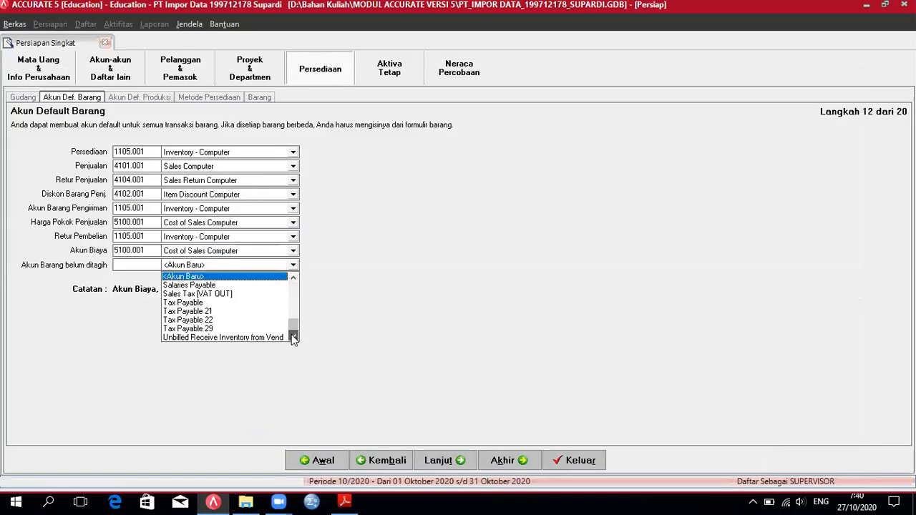
left_click(262, 338)
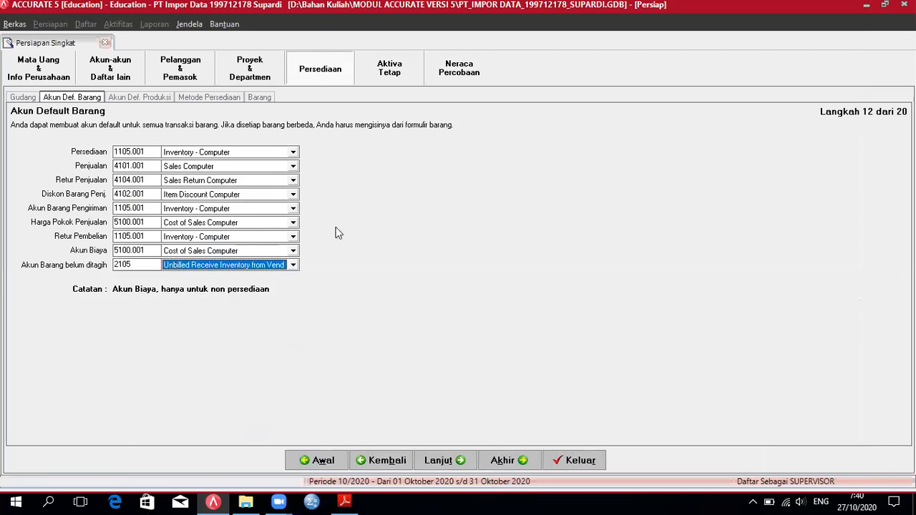
left_click(136, 264)
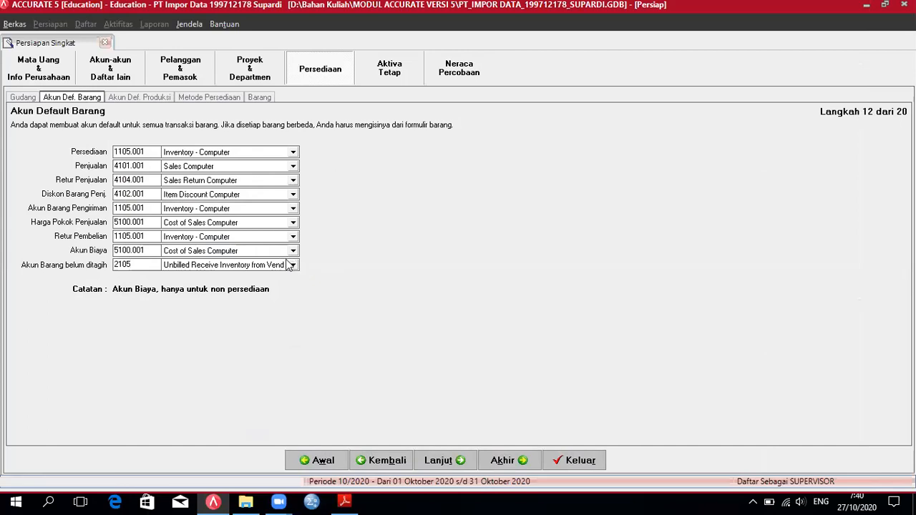
left_click(453, 460)
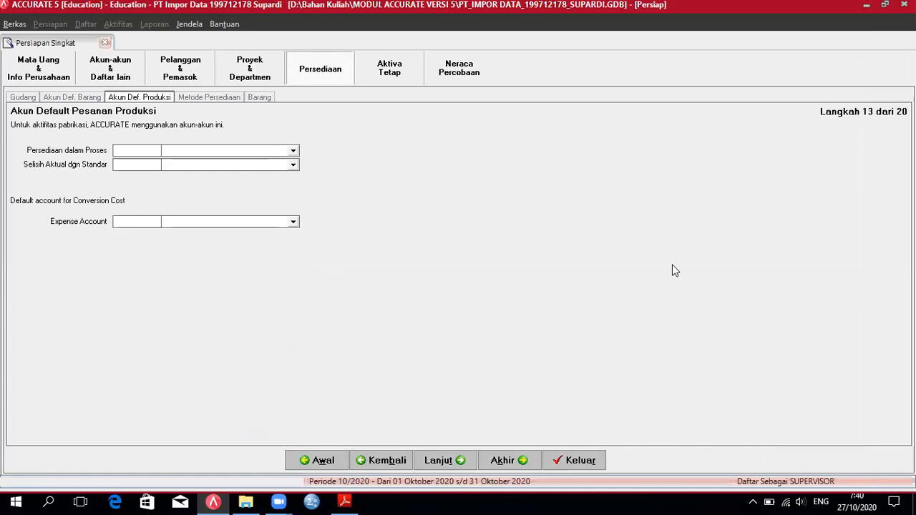
Step: Advance to step 14 Metode Biaya and read section 3.6.3 in the tutorial PDF
left_click(443, 461)
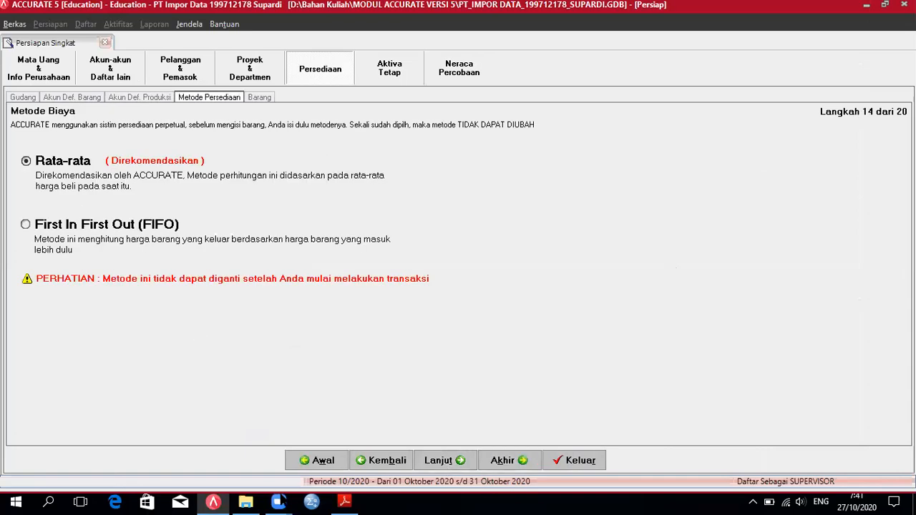
left_click(343, 502)
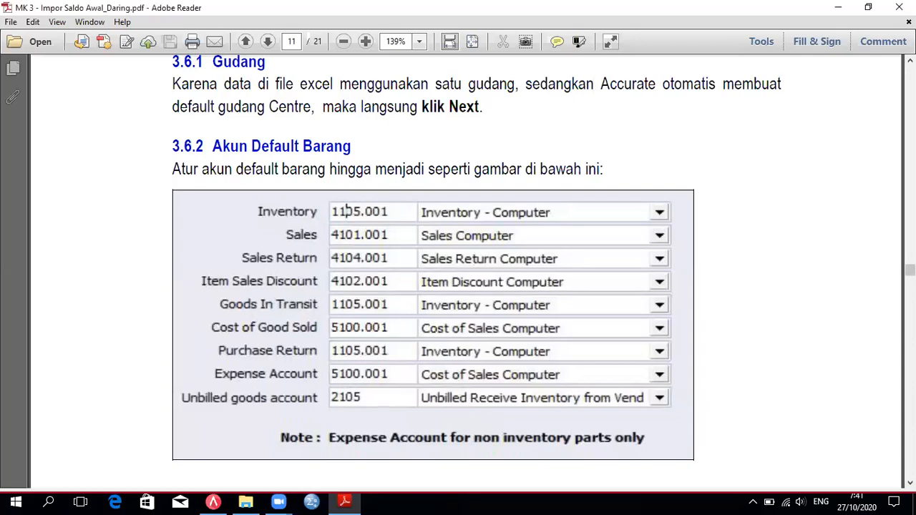
scroll(458, 272, "down", 2)
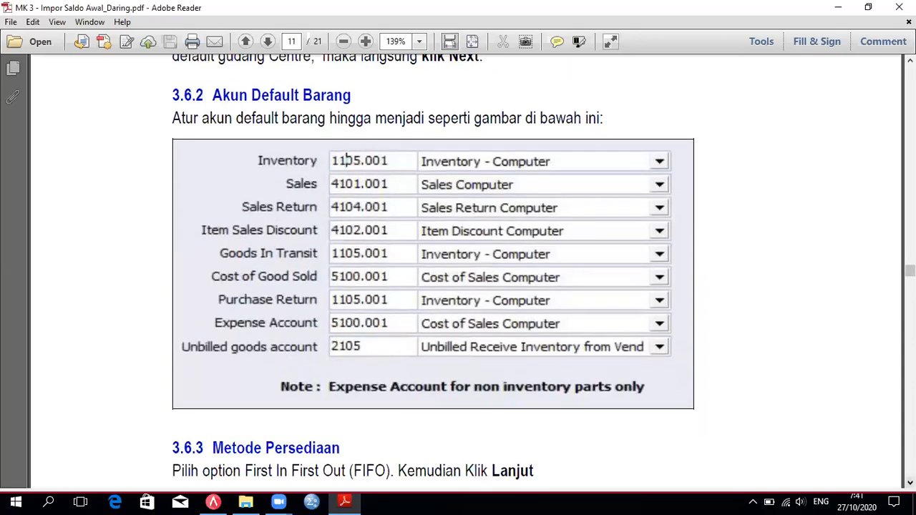
scroll(458, 272, "down", 8)
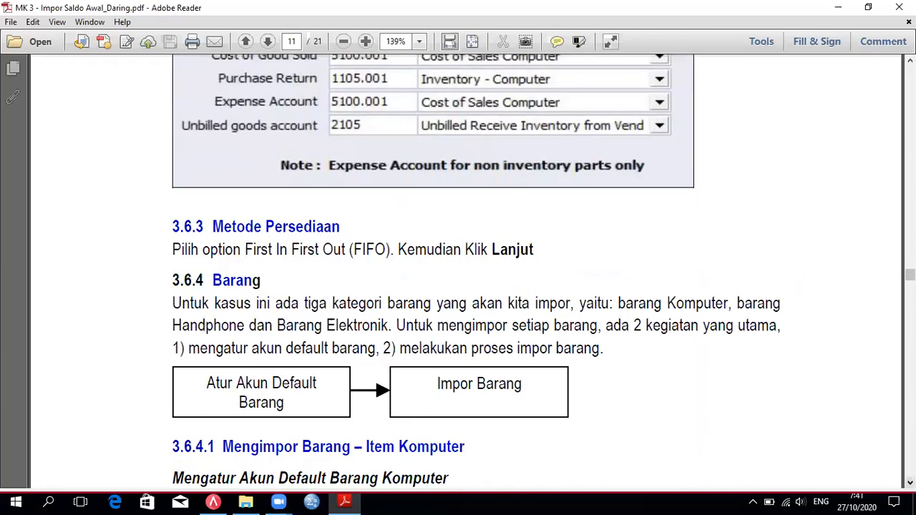
scroll(458, 272, "down", 1)
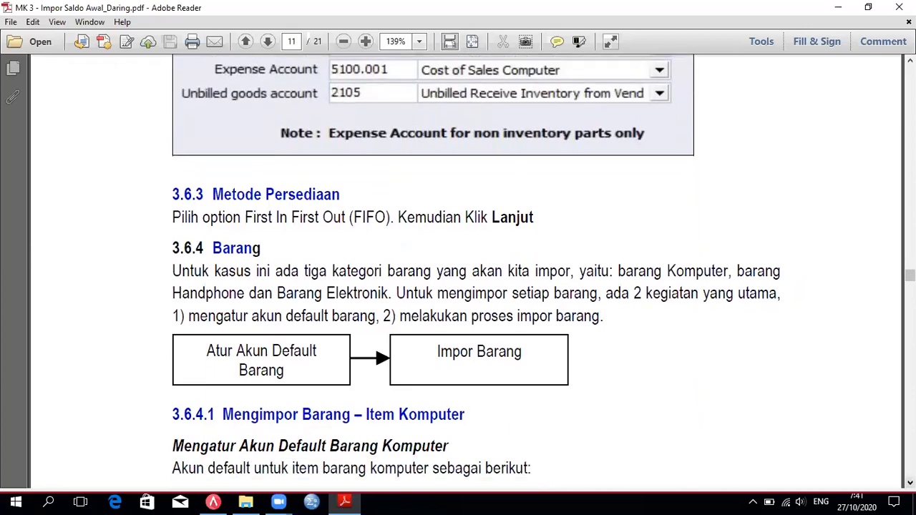
scroll(458, 272, "down", 4)
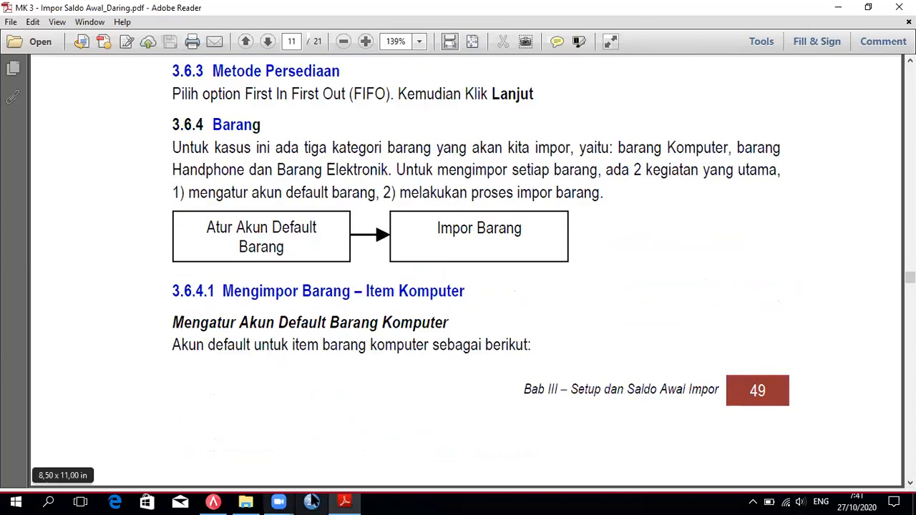
left_click(213, 501)
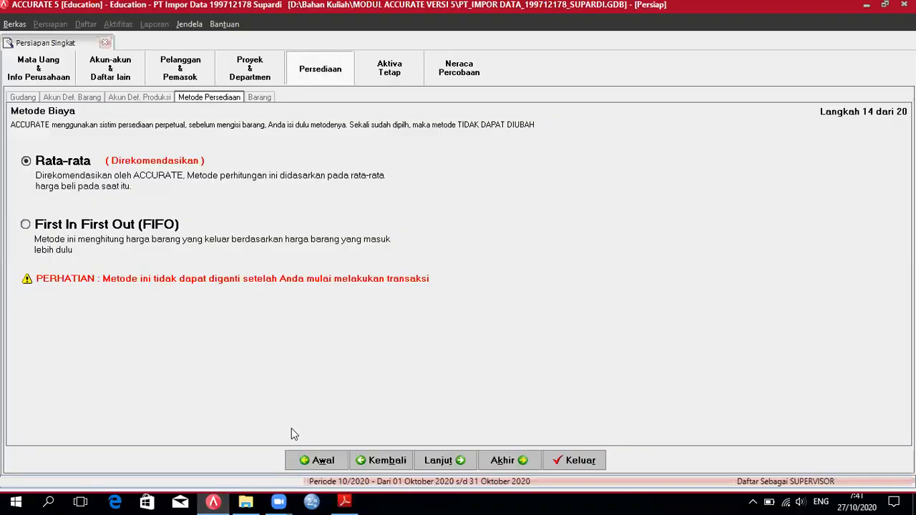
Step: Choose First In First Out (FIFO) costing, advance to step 15 Informasi Barang, and bring up File Explorer
left_click(107, 224)
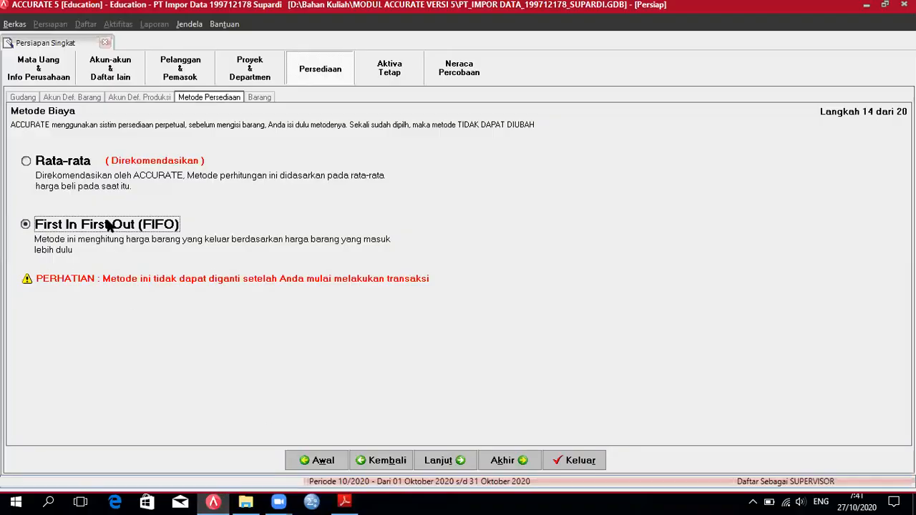
left_click(451, 462)
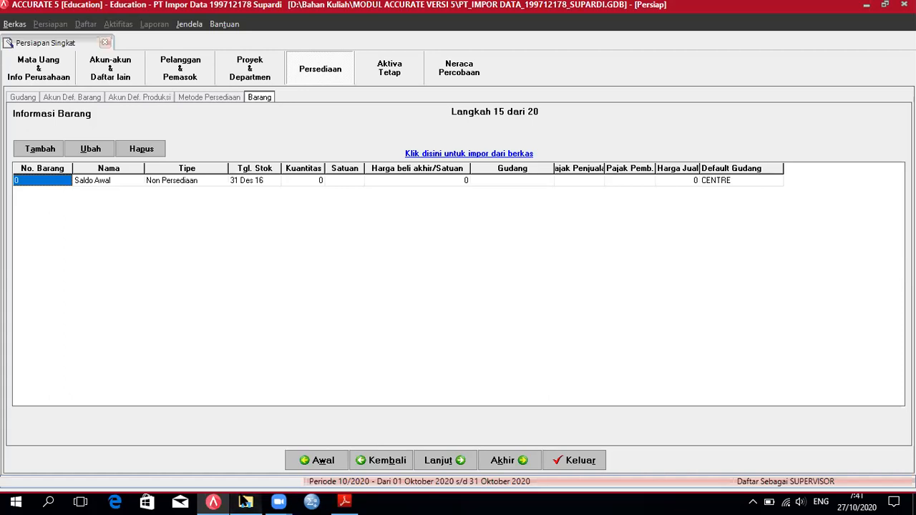
left_click(246, 502)
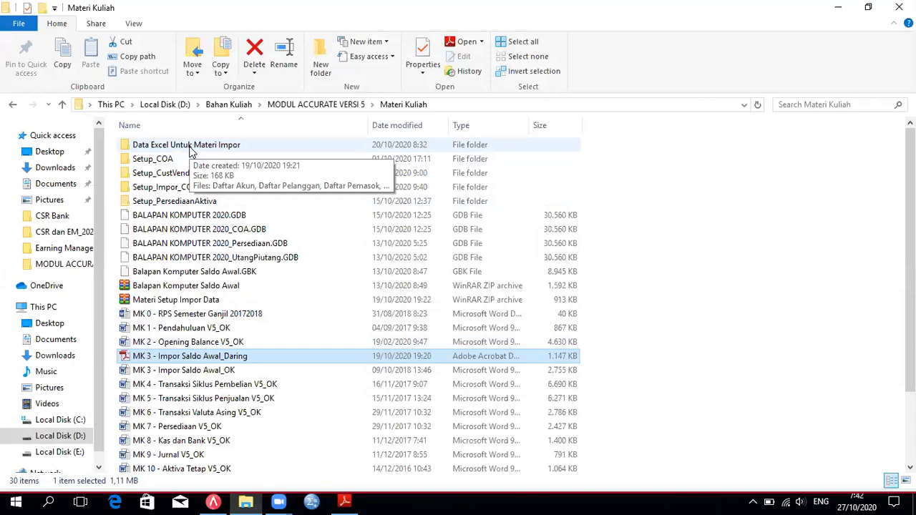
Step: Open the Item Komputer workbook from the Data Excel Untuk Materi Impor folder in Excel
double_click(190, 146)
double_click(178, 219)
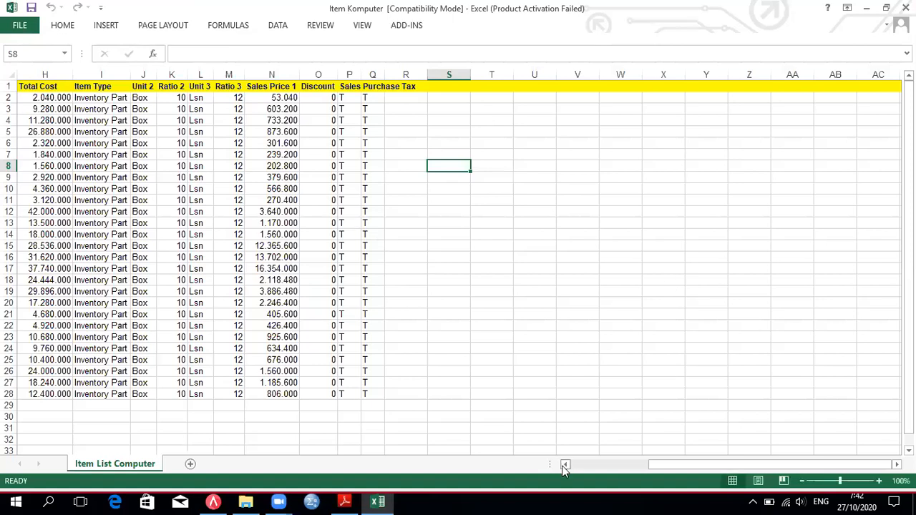
Step: Review the Item List Computer sheet's columns and the as of Balance dates in column F
left_click(564, 466)
left_click(565, 465)
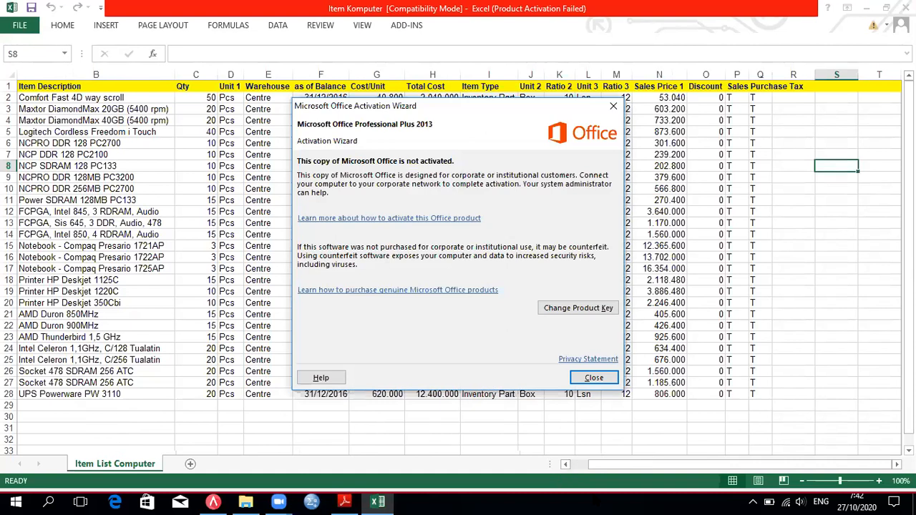
left_click(598, 373)
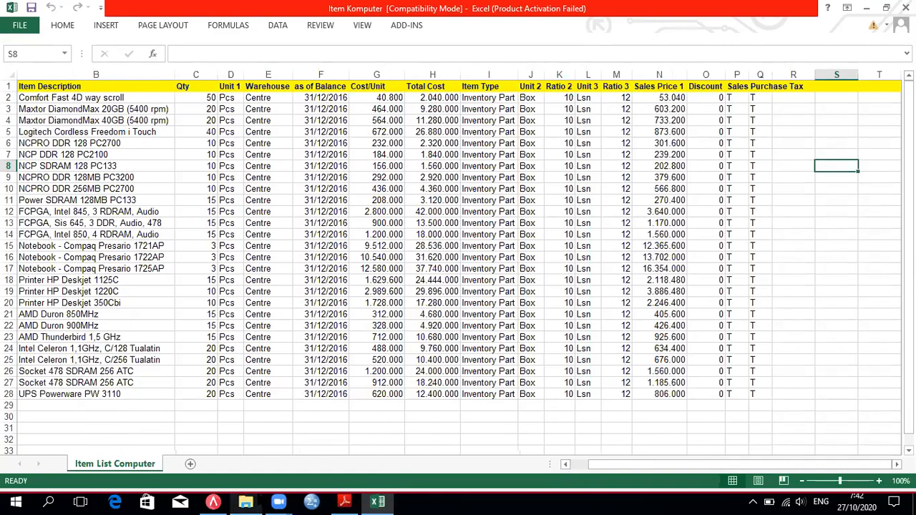
mouse_move(279, 502)
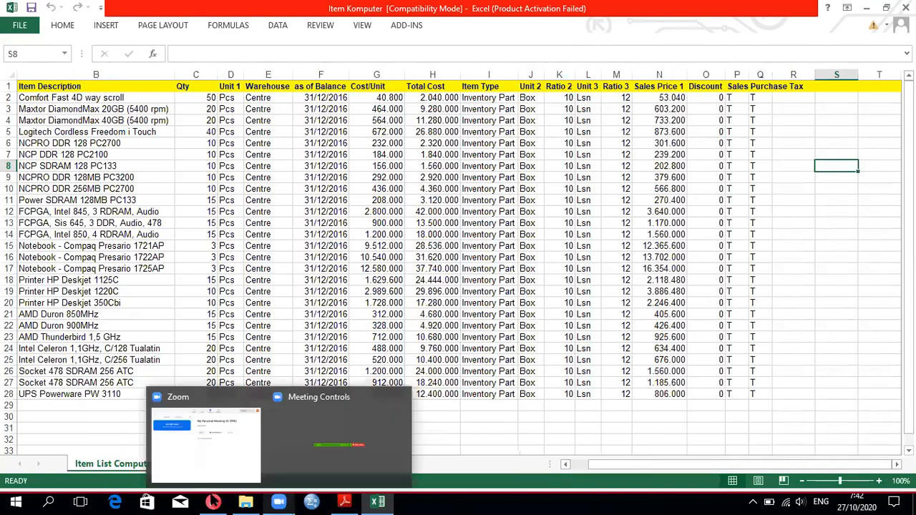
left_click(213, 502)
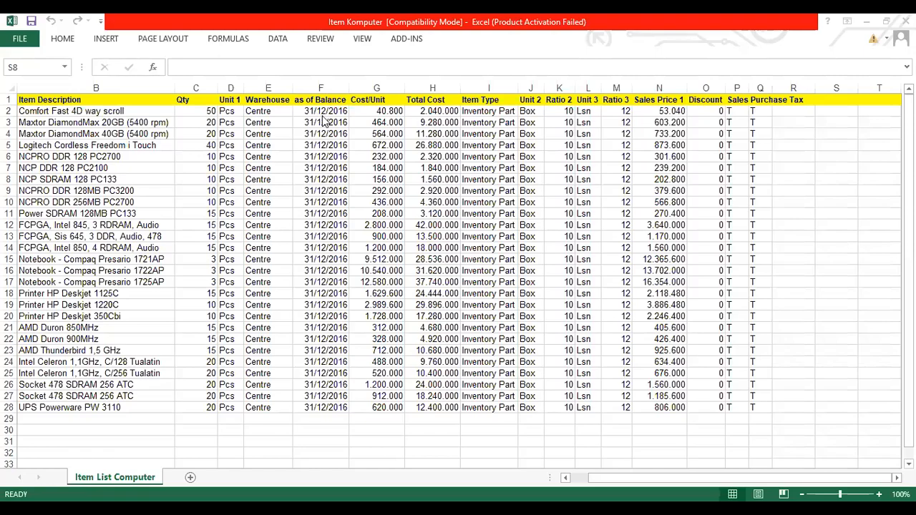
left_click(324, 133)
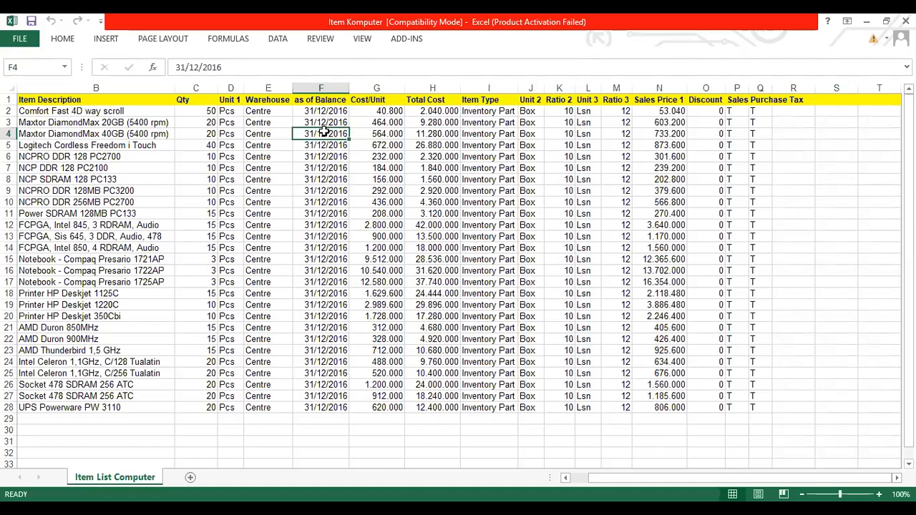
key("Down")
key("Down")
key("Down")
key("Down")
key("Down")
key("Down")
key("Down")
key("Down")
key("Down")
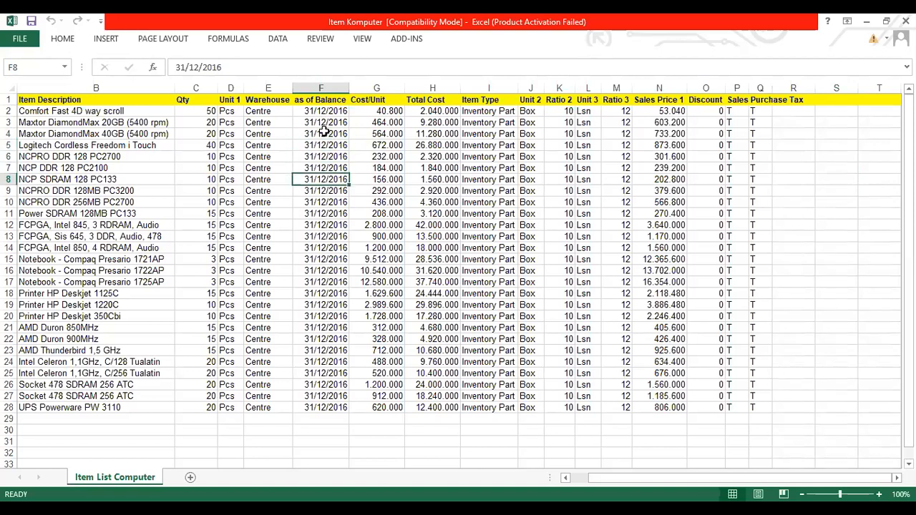
key("Down")
key("Down")
key("Down")
key("Down")
key("Down")
key("Down")
key("Down")
key("Down")
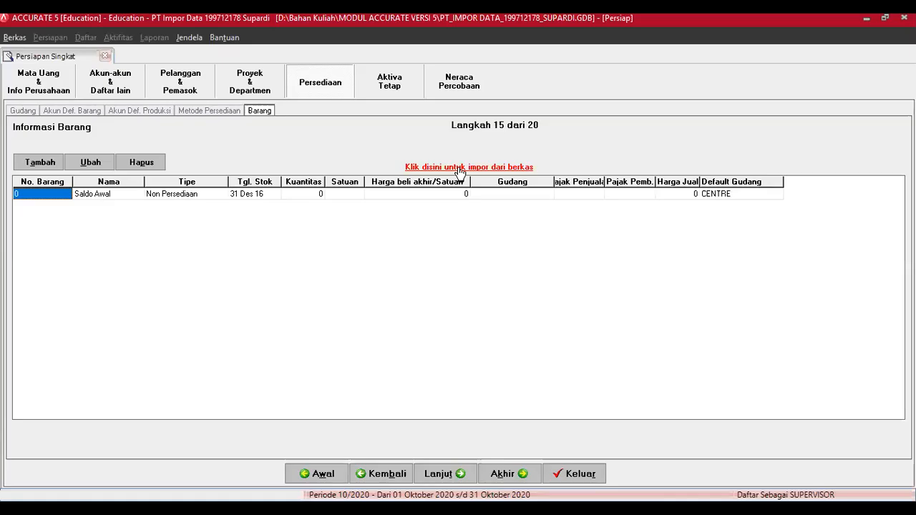
Step: Open the Impor Barang dari file window through the import-from-file link
left_click(457, 168)
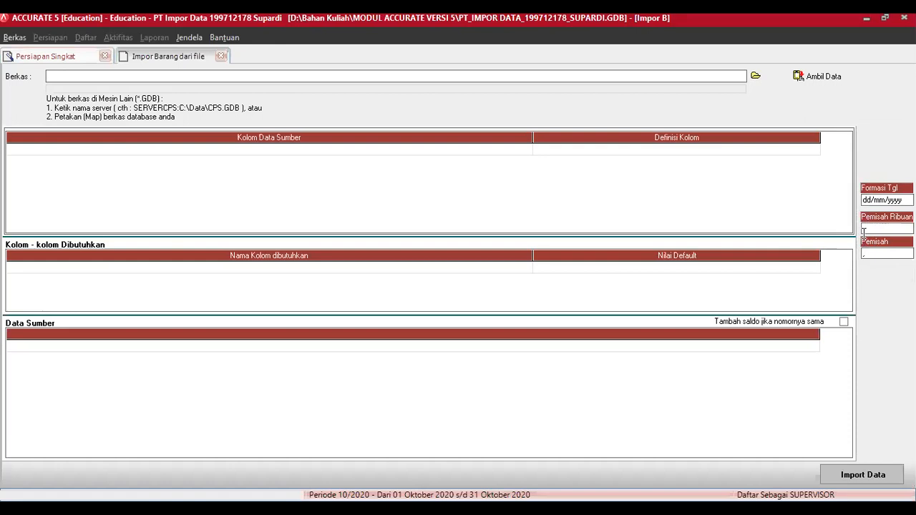
Step: Choose Item Komputer.xls from Data Excel Materi Impor as the import file and fetch its data
left_click(756, 76)
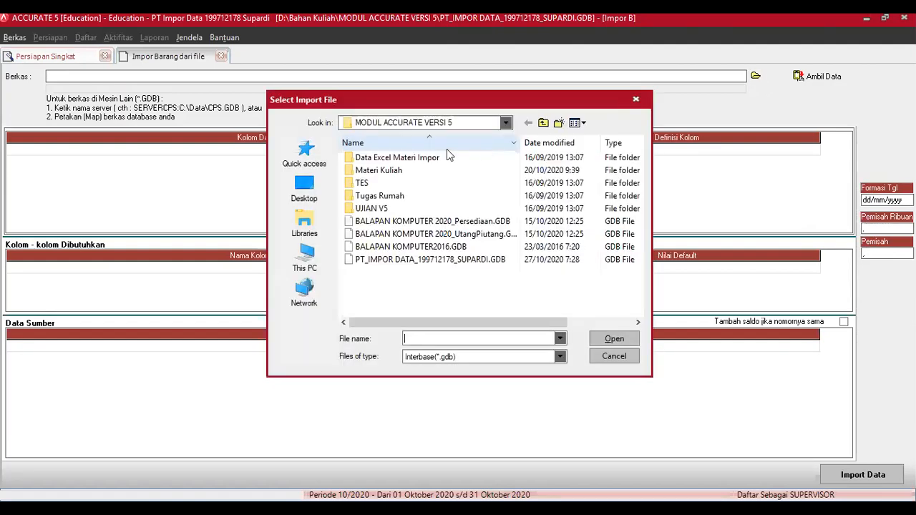
double_click(394, 158)
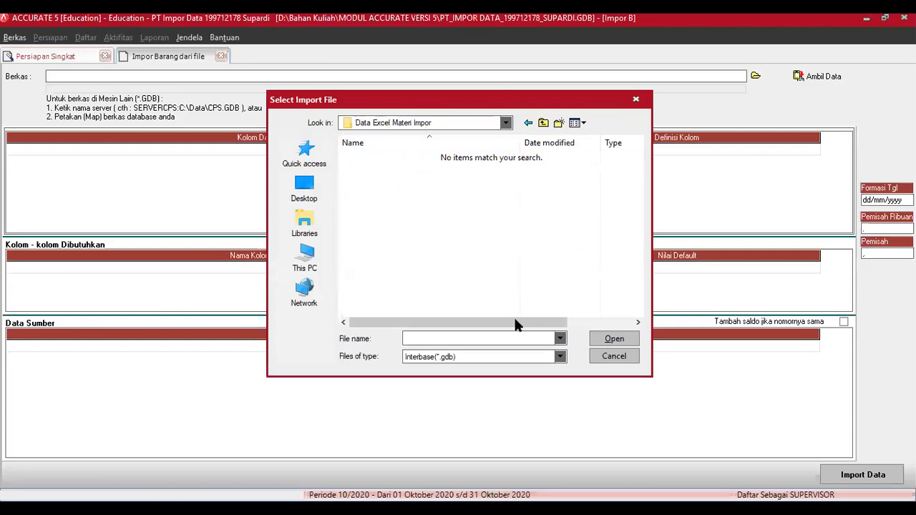
left_click(535, 356)
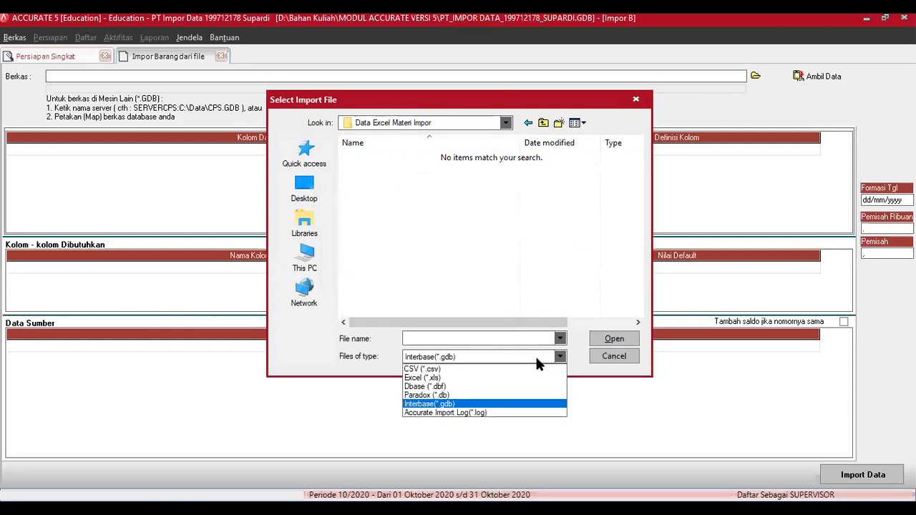
left_click(485, 380)
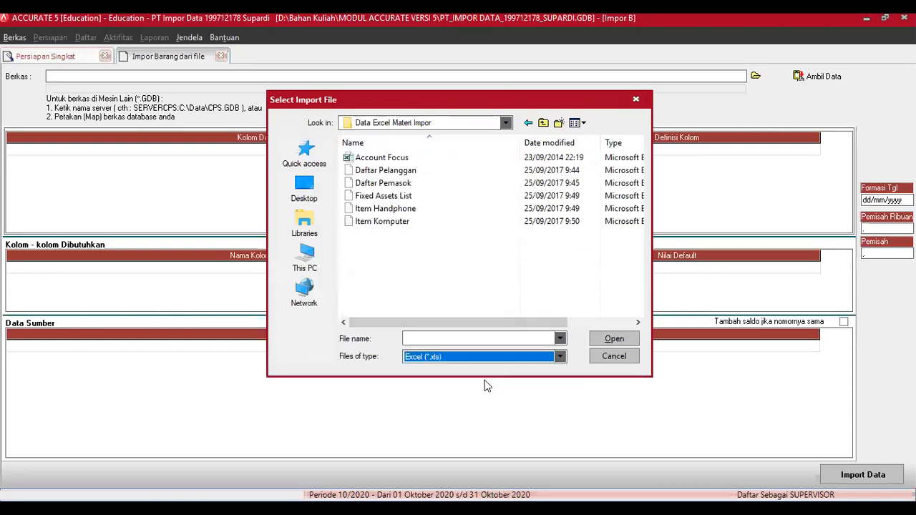
left_click(391, 225)
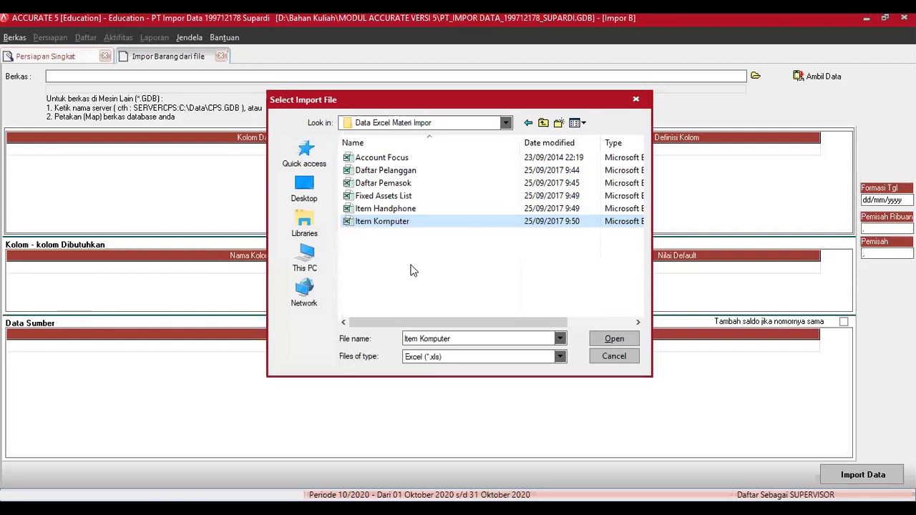
left_click(393, 222)
left_click(609, 339)
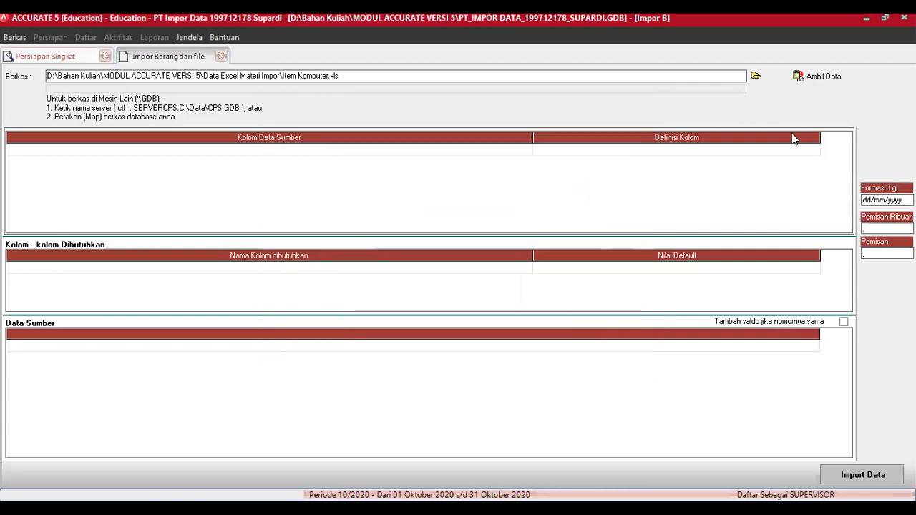
left_click(820, 77)
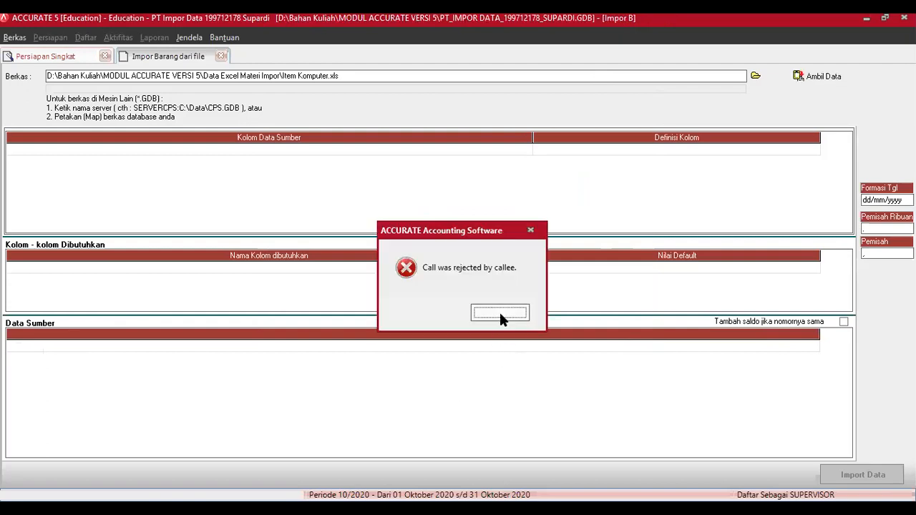
Step: Dismiss the 'Call was rejected by callee' error and run Ambil Data again
left_click(500, 313)
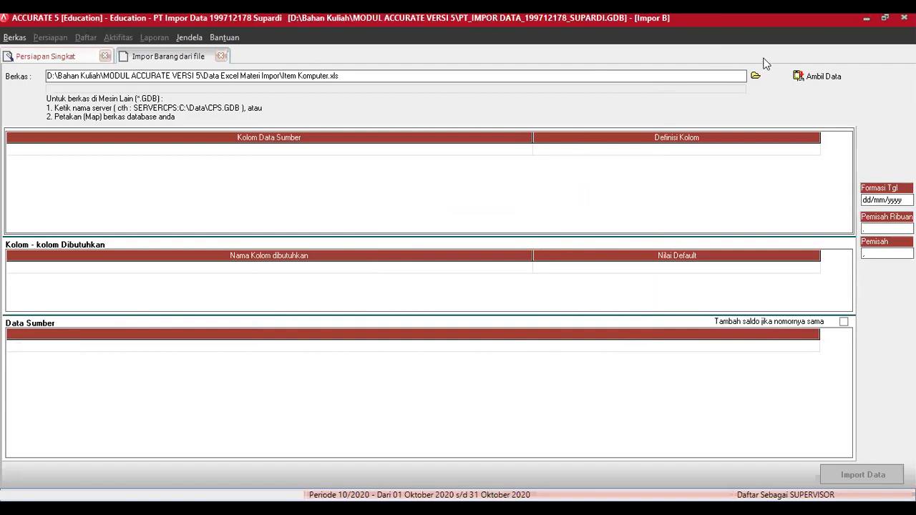
left_click(812, 77)
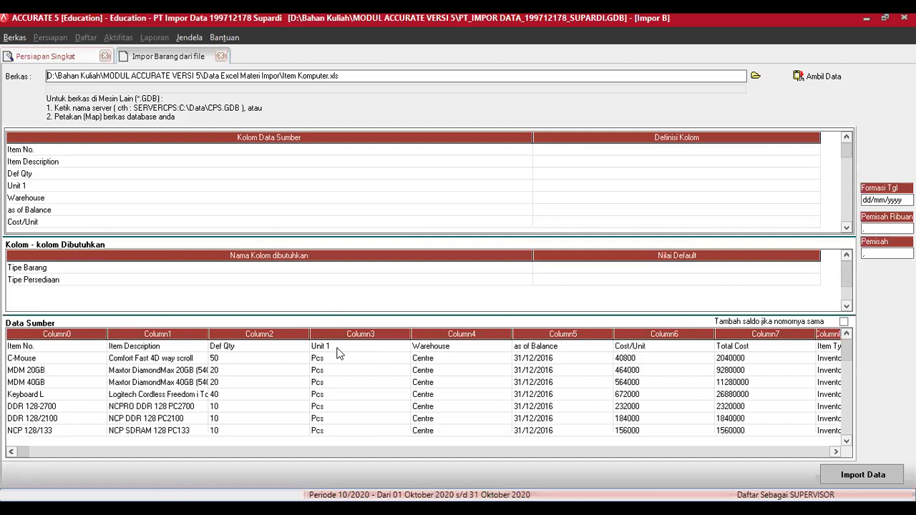
Step: Delete the Item No. header row from the source data
right_click(224, 343)
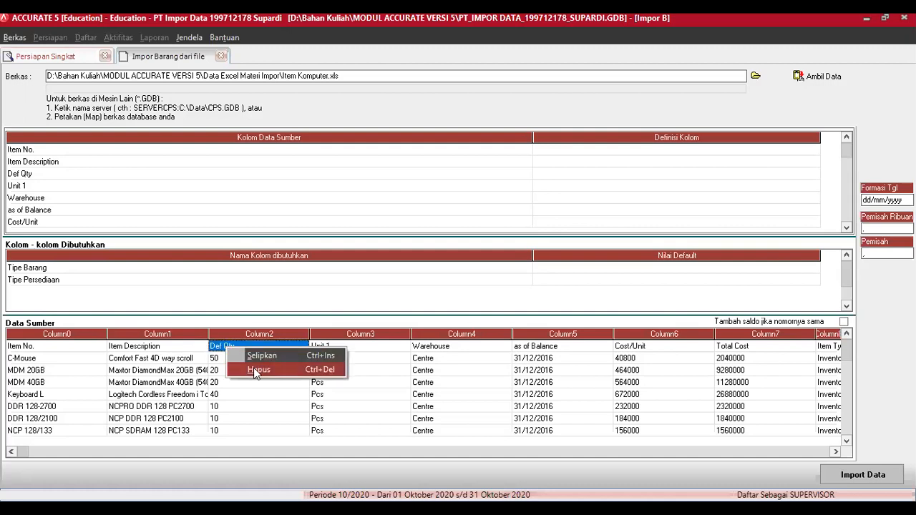
left_click(256, 371)
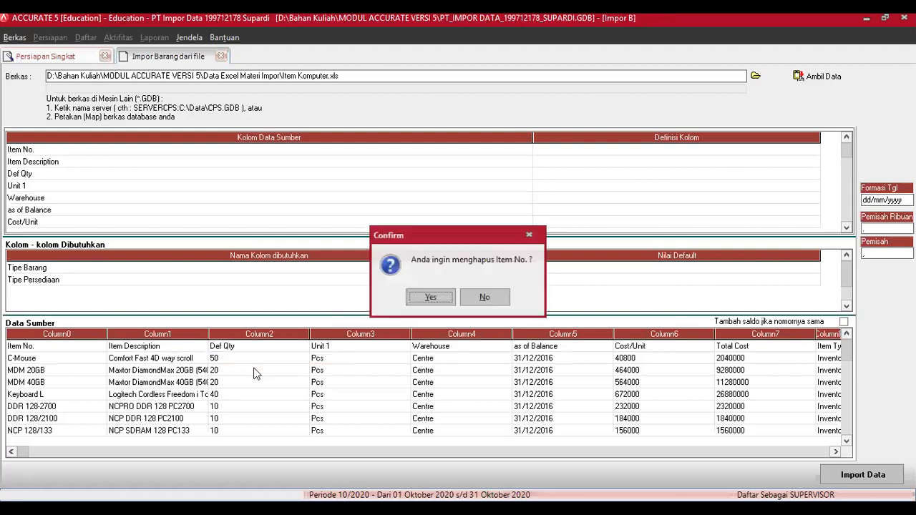
left_click(431, 297)
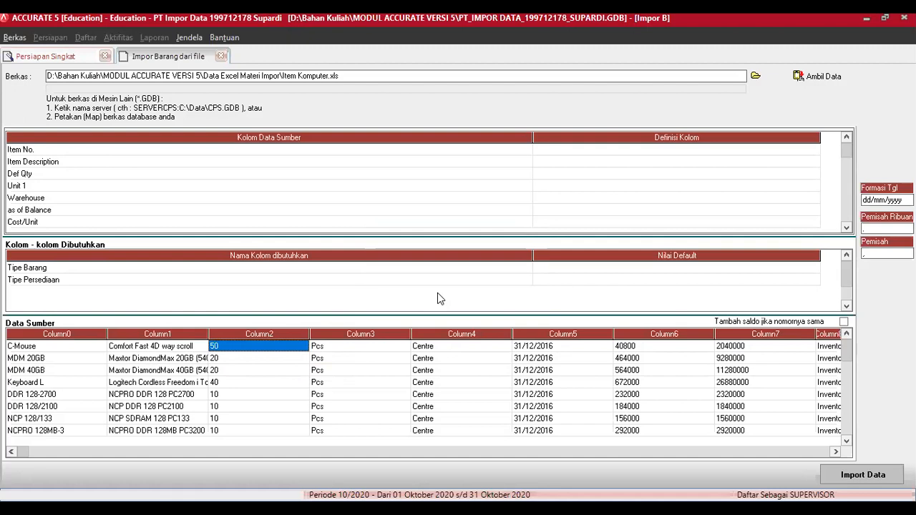
Step: Map Item No. to No. Barang and Item Description to Deskripsi Barang
left_click(816, 149)
left_click(817, 150)
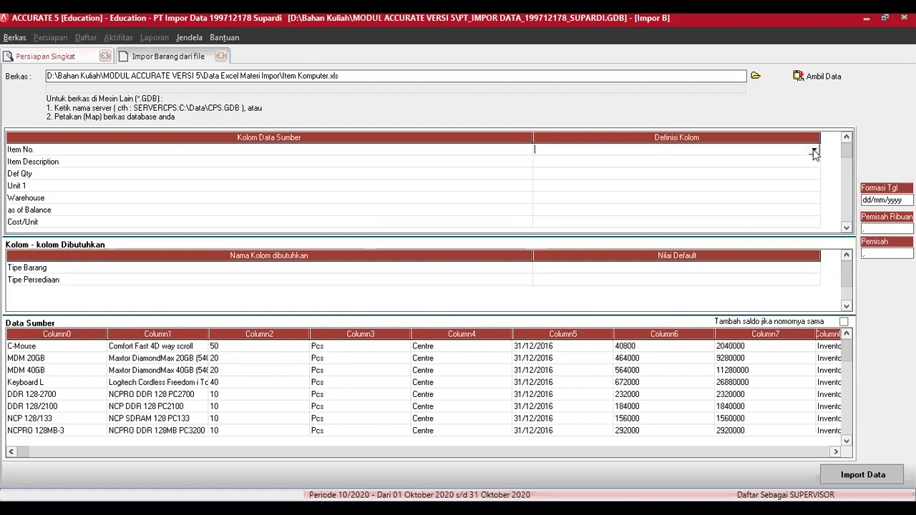
left_click(814, 149)
left_click(571, 169)
left_click(812, 161)
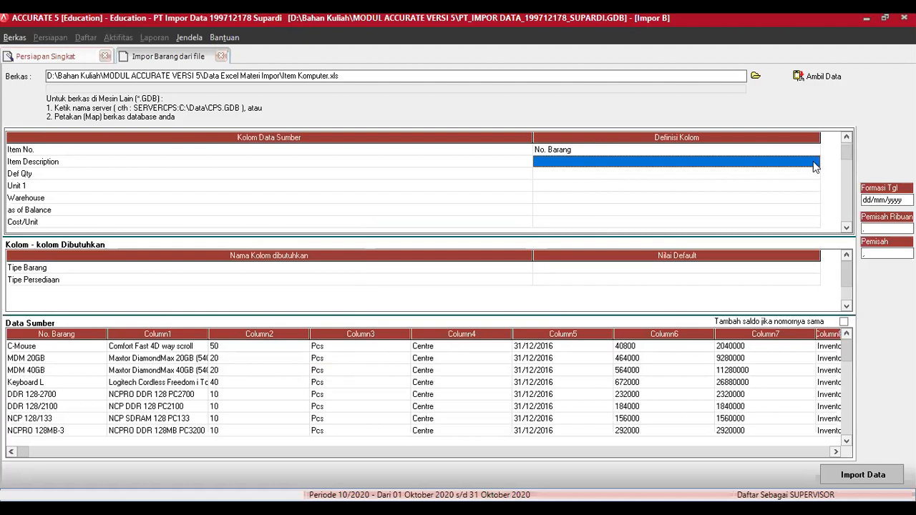
left_click(813, 163)
left_click(585, 189)
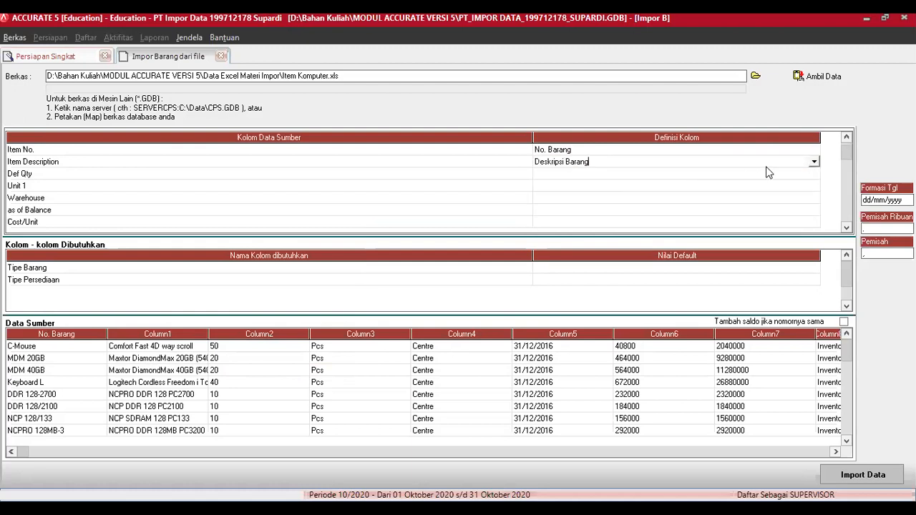
Step: Map Def Qty to Kuantitas and the Unit 1 column to Unit 1
left_click(789, 174)
left_click(814, 173)
left_click(815, 176)
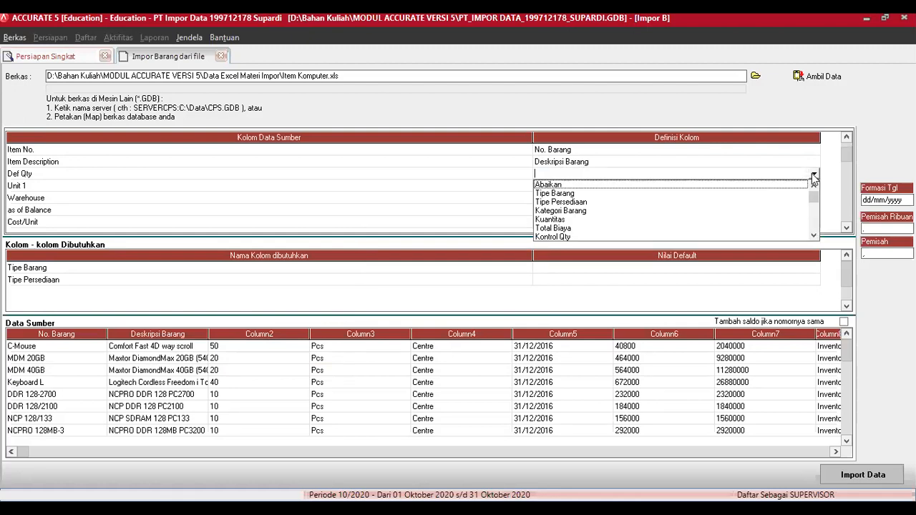
left_click(773, 219)
left_click(809, 190)
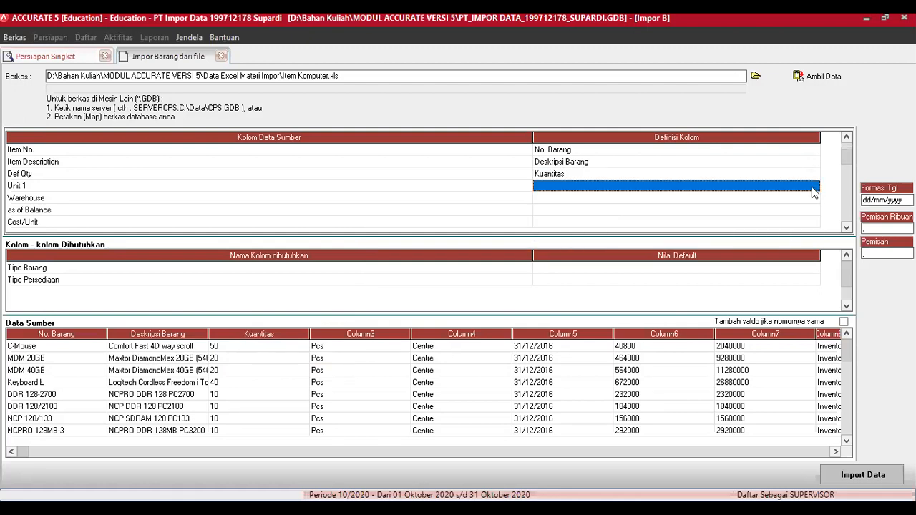
left_click(812, 187)
left_click(815, 187)
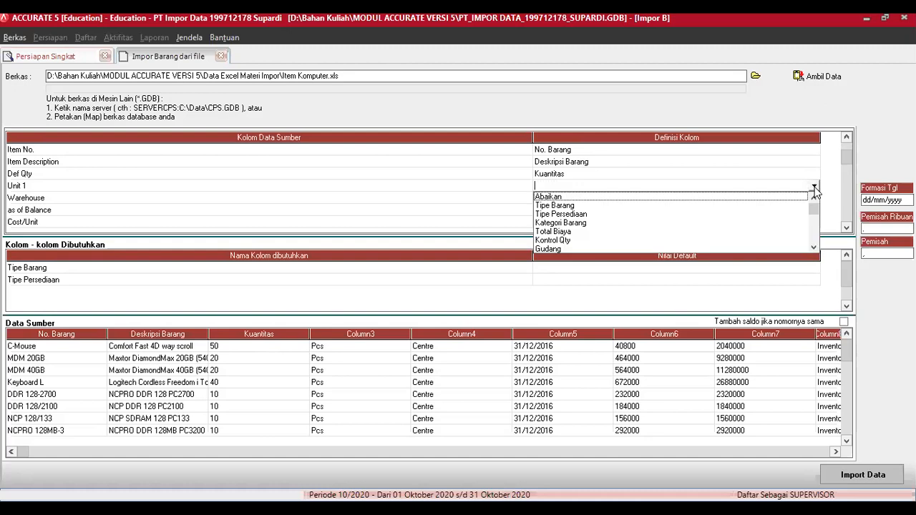
left_click(814, 248)
left_click(814, 247)
left_click(814, 248)
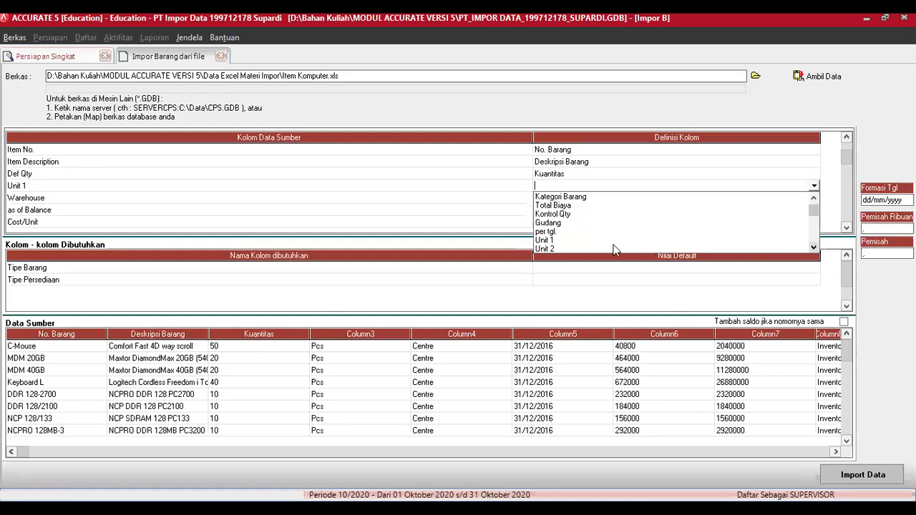
left_click(552, 240)
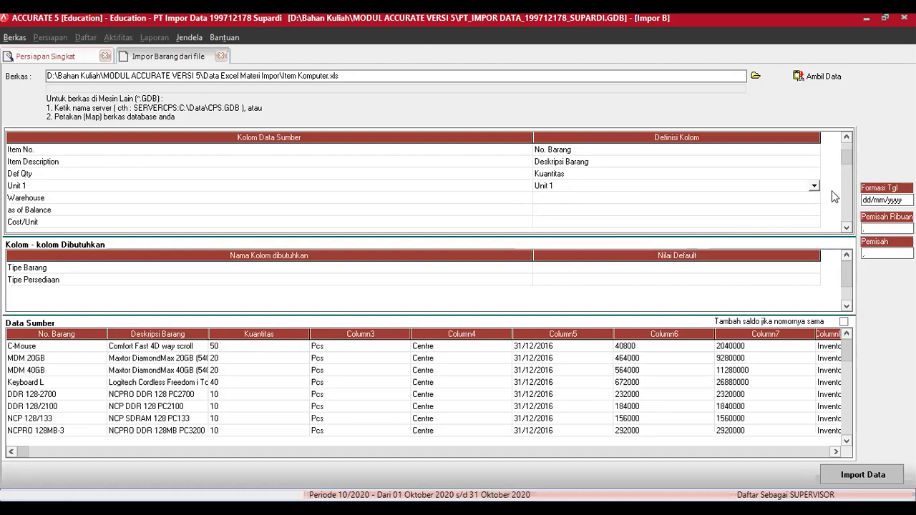
left_click(816, 201)
left_click(815, 202)
left_click(814, 199)
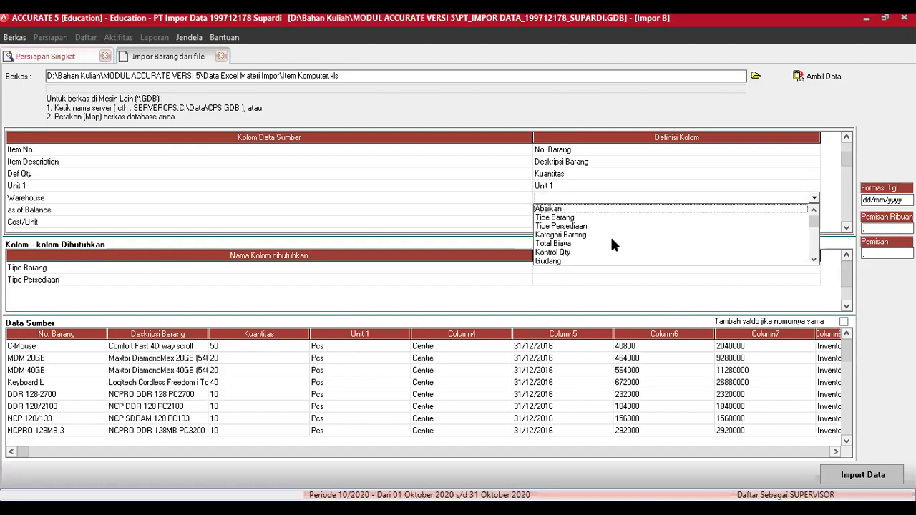
Step: Map Warehouse to Gudang, linking Centre to the CENTRE warehouse
left_click(550, 261)
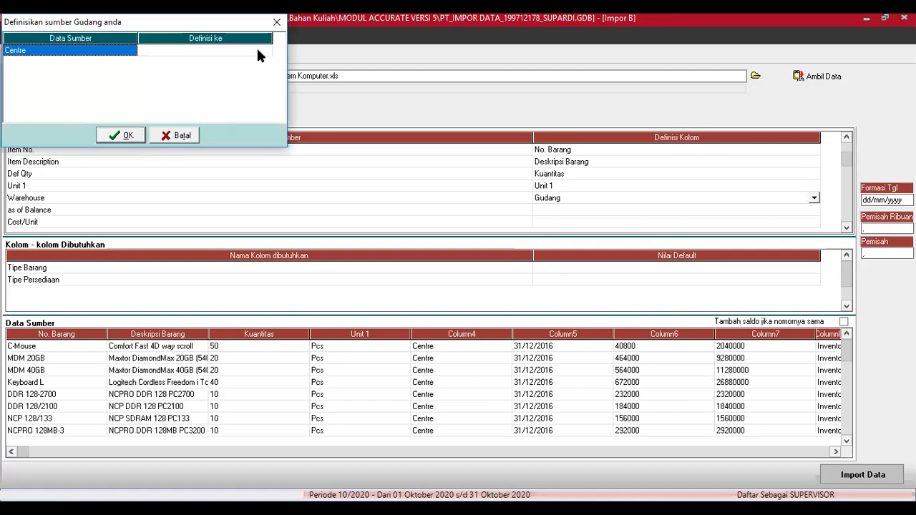
left_click(257, 50)
left_click(265, 50)
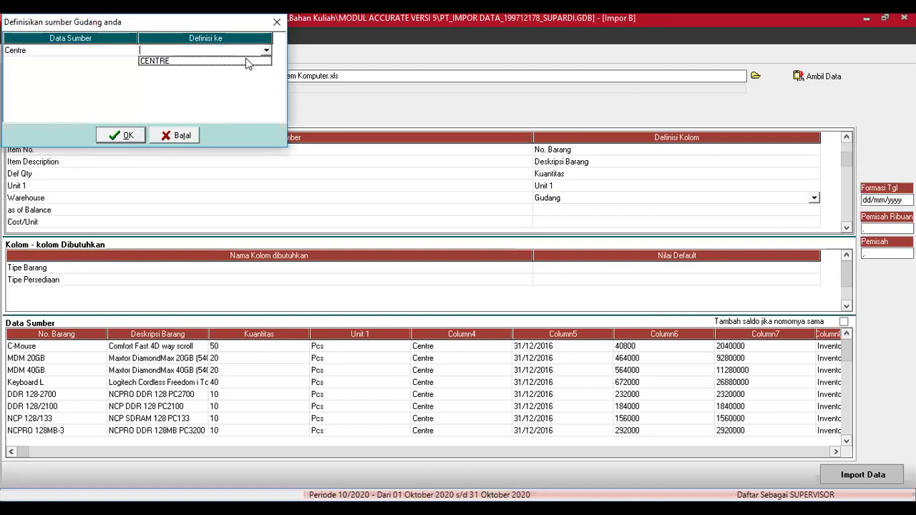
left_click(215, 61)
left_click(125, 139)
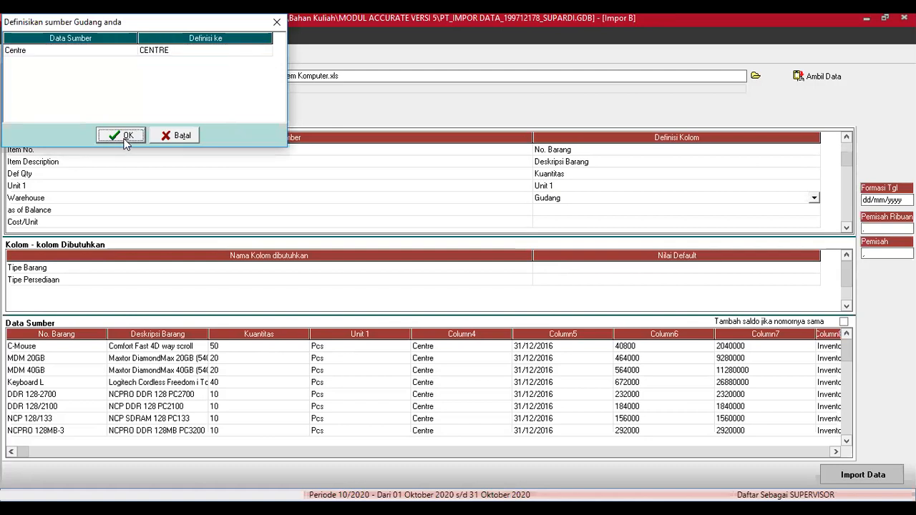
Step: Map the as of Balance column to per tgl
left_click(774, 209)
left_click(798, 214)
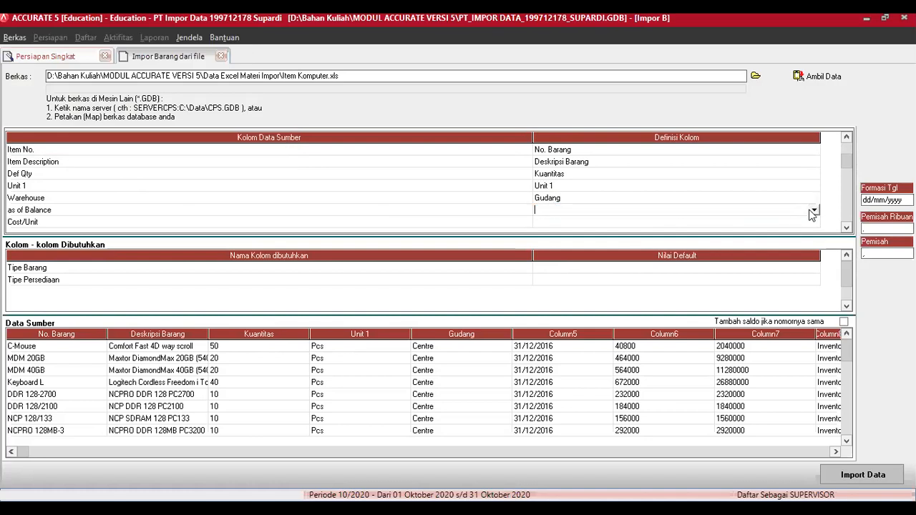
left_click(814, 210)
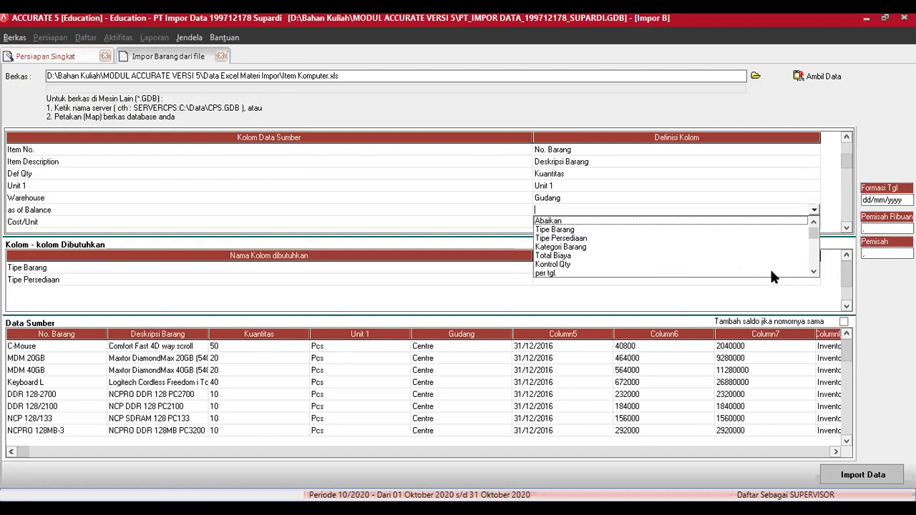
left_click(814, 272)
left_click(813, 272)
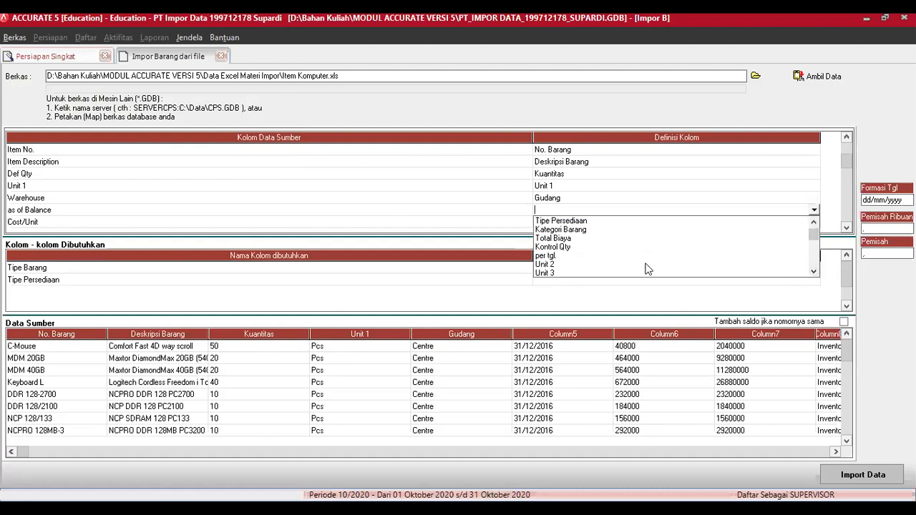
left_click(814, 272)
left_click(814, 273)
left_click(814, 273)
left_click(814, 273)
left_click(814, 272)
left_click(814, 273)
left_click(814, 273)
left_click(813, 273)
left_click(813, 273)
left_click(814, 273)
left_click(814, 273)
left_click(814, 273)
left_click(814, 224)
left_click(814, 224)
left_click(814, 224)
left_click(814, 224)
left_click(814, 224)
left_click(814, 224)
left_click(813, 225)
left_click(813, 224)
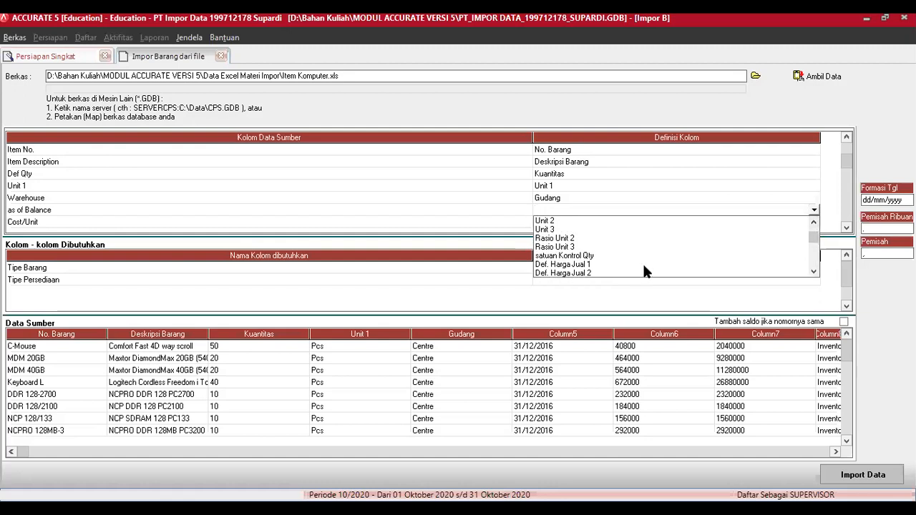
left_click(813, 224)
left_click(814, 224)
left_click(814, 224)
left_click(814, 224)
left_click(545, 243)
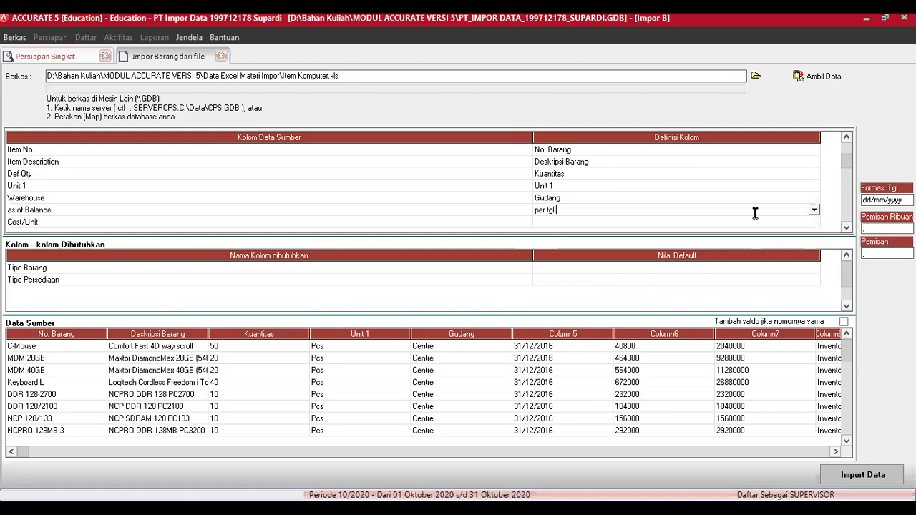
left_click(814, 224)
Step: Set the Cost/Unit column to Abaikan so it is ignored
left_click(814, 224)
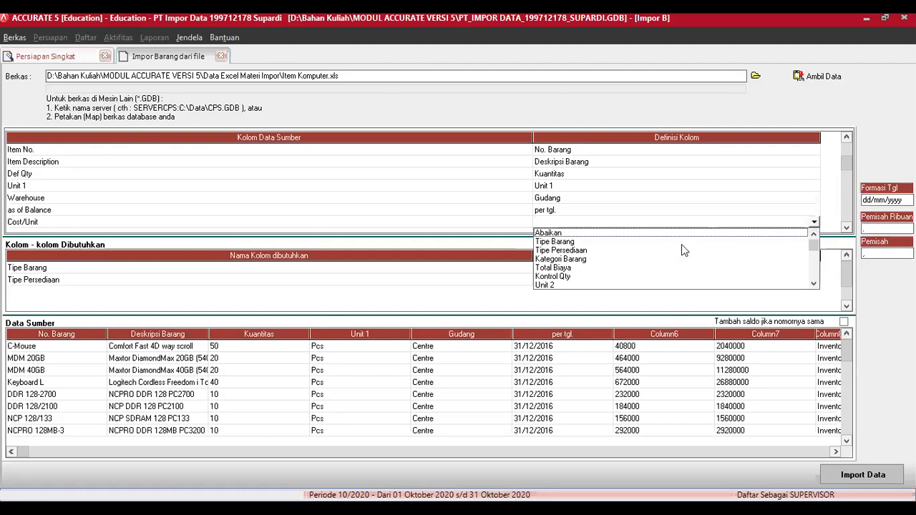
left_click(572, 234)
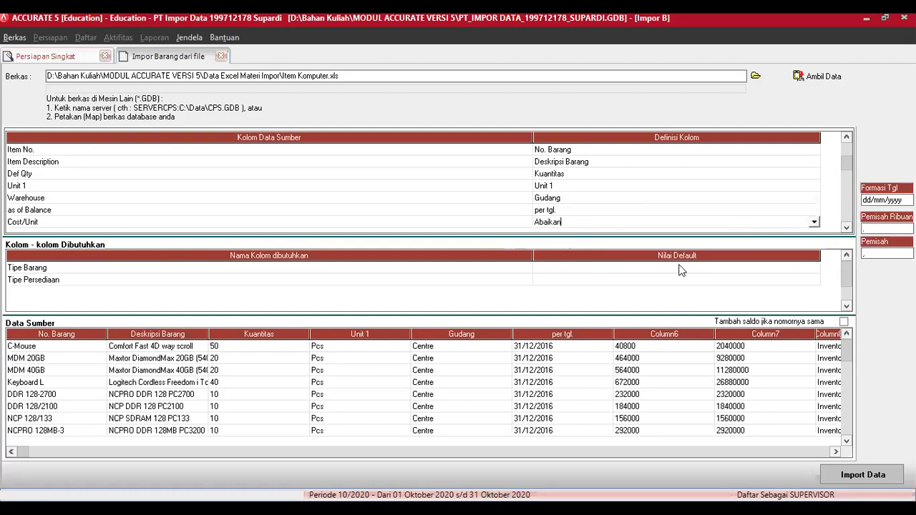
scroll(847, 227, "down", 5)
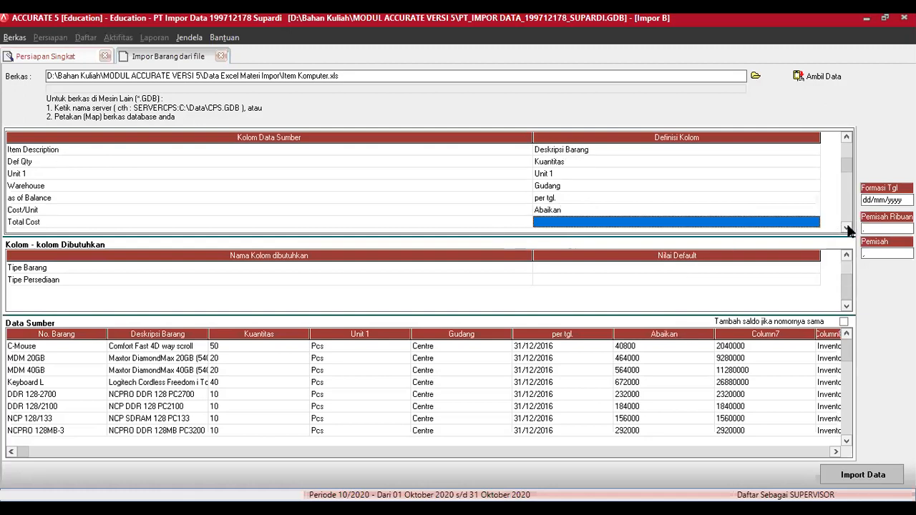
scroll(851, 229, "down", 1)
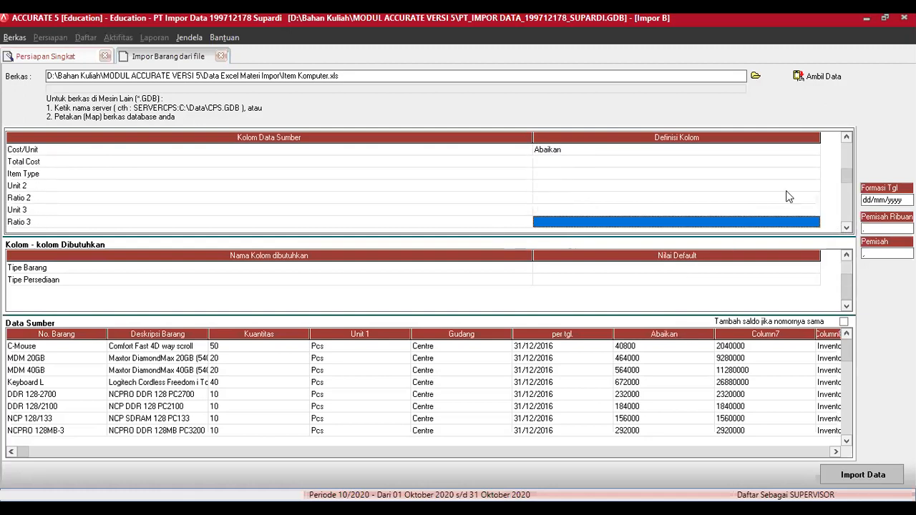
Step: Map the Total Cost column to Total Biaya
left_click(802, 162)
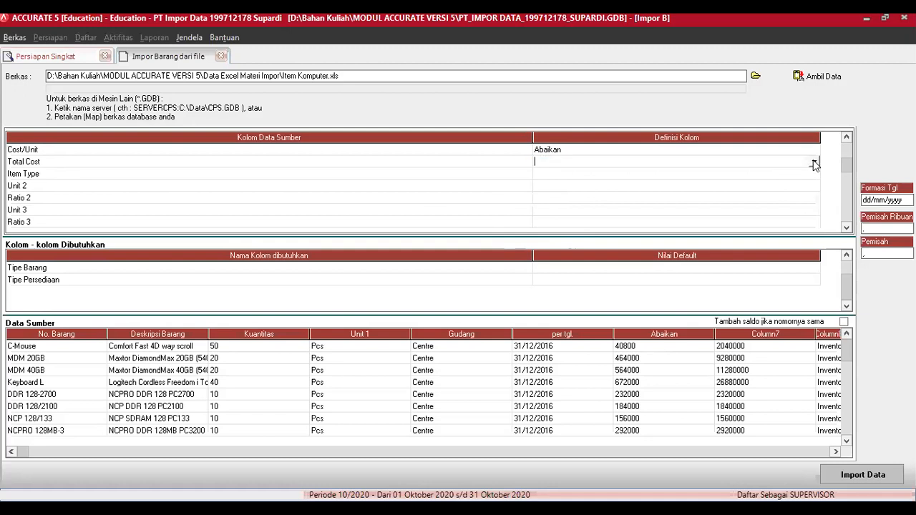
left_click(815, 163)
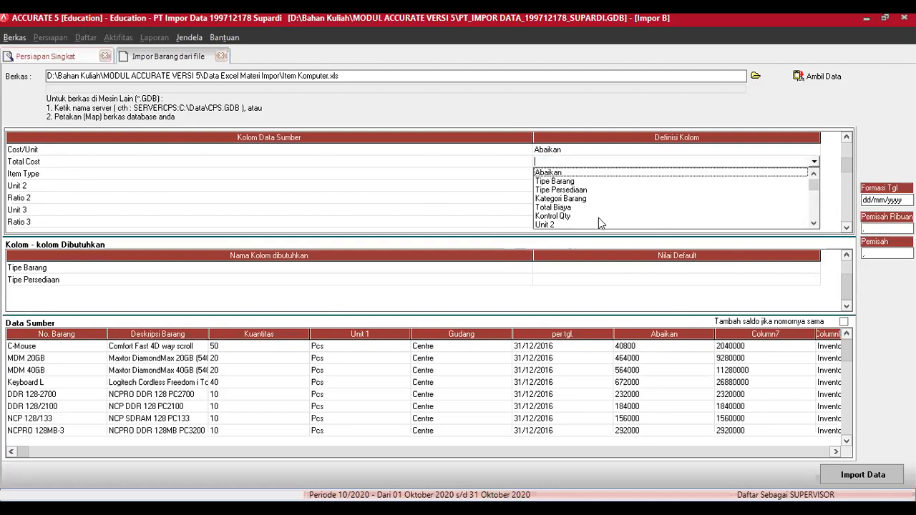
left_click(562, 207)
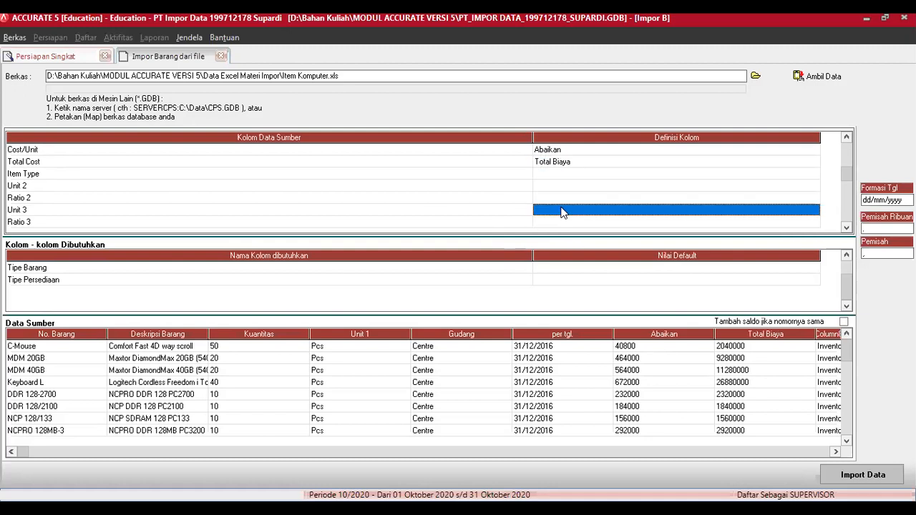
left_click(809, 174)
left_click(810, 174)
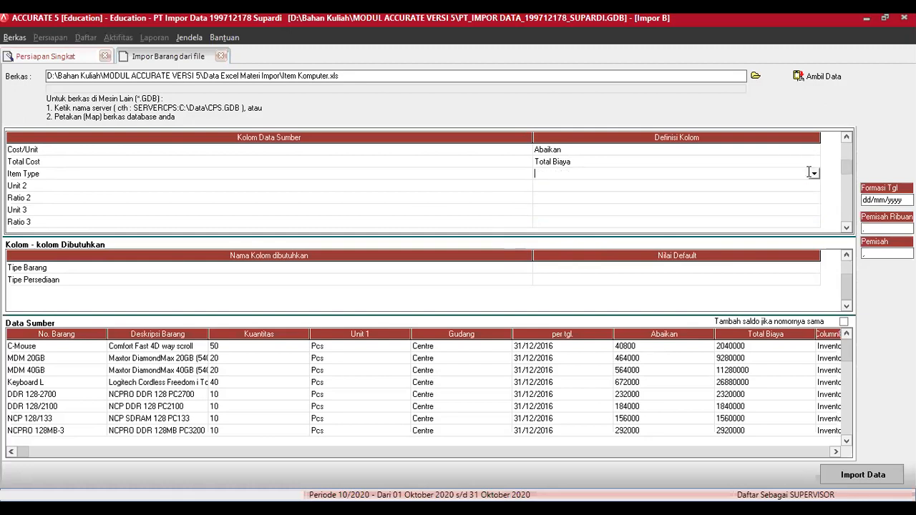
left_click(814, 174)
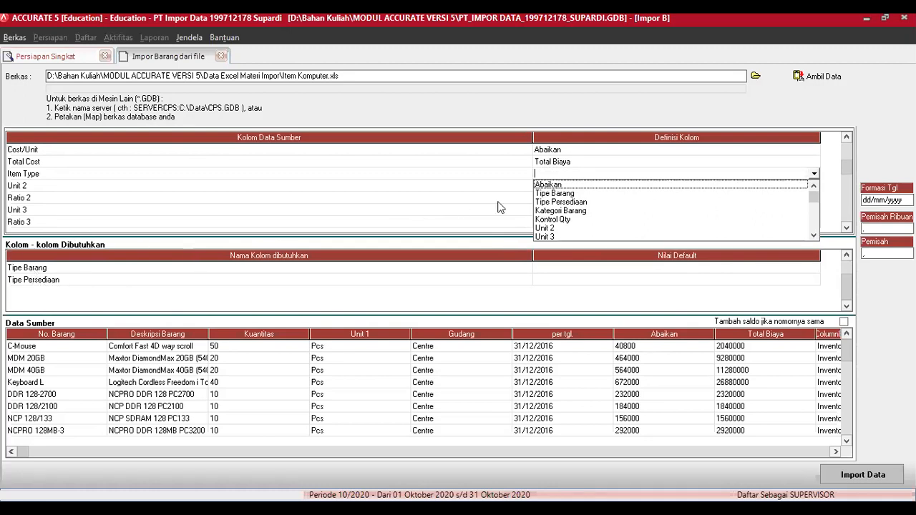
Step: Map Item Type to Tipe Barang, treating Inventory Part as Persediaan
left_click(555, 193)
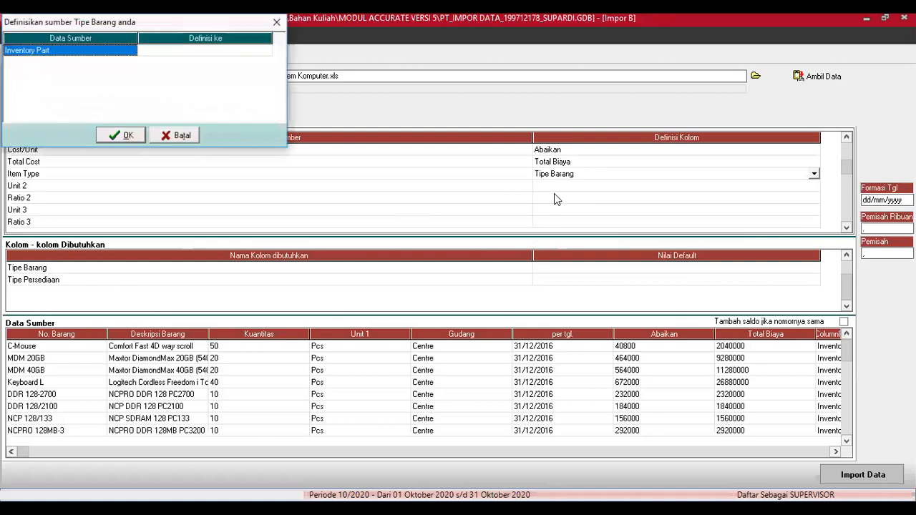
left_click(265, 54)
left_click(266, 55)
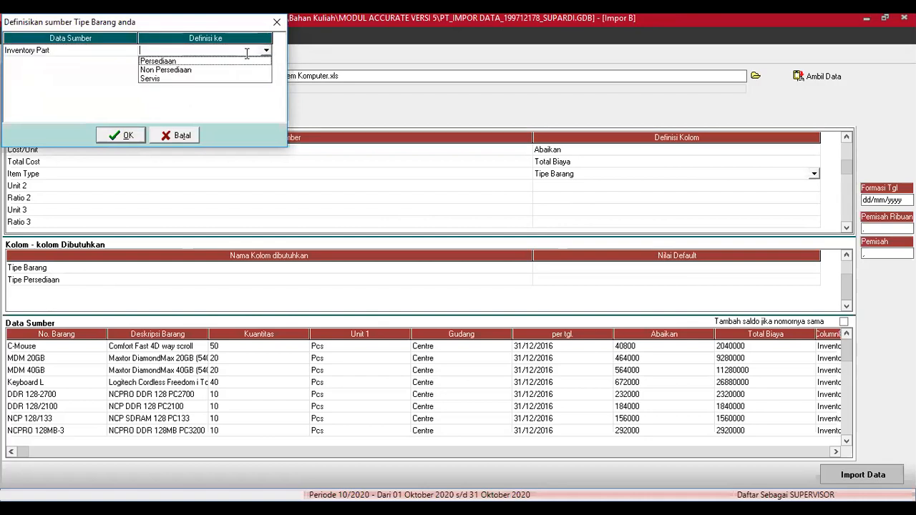
left_click(202, 62)
left_click(125, 135)
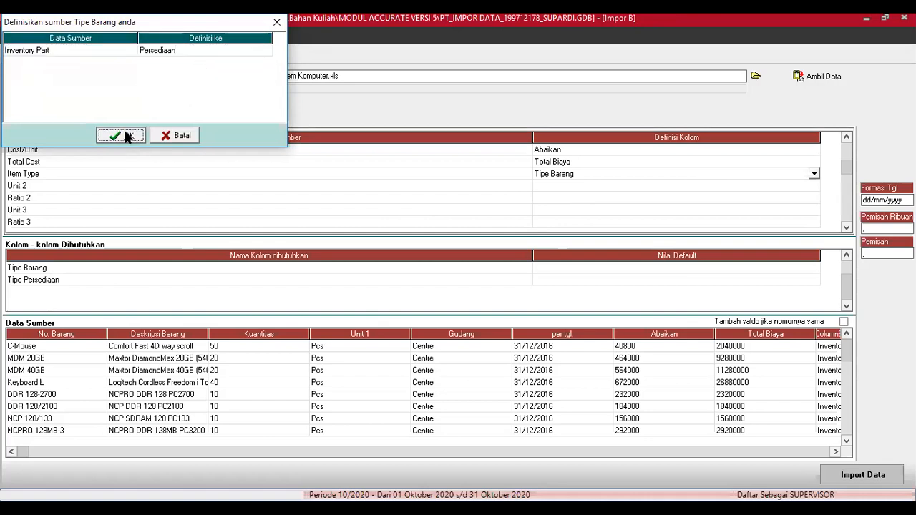
Step: Map Unit 2 to Unit 2 and Ratio 2 to Rasio Unit 2
left_click(635, 186)
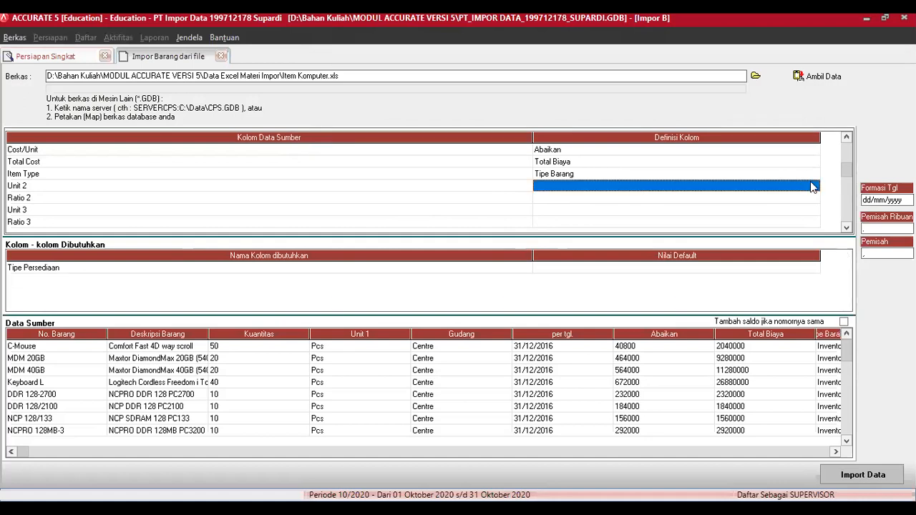
left_click(812, 186)
left_click(813, 186)
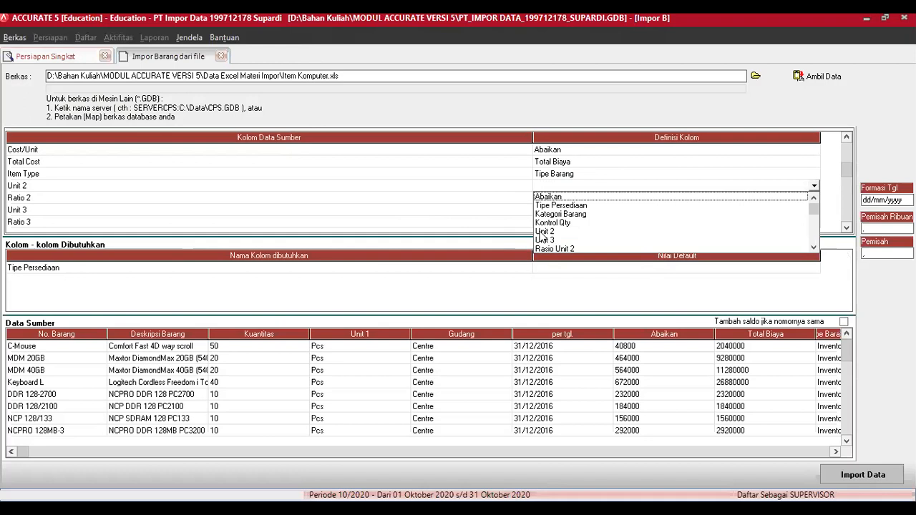
left_click(543, 232)
left_click(809, 198)
left_click(814, 197)
left_click(814, 198)
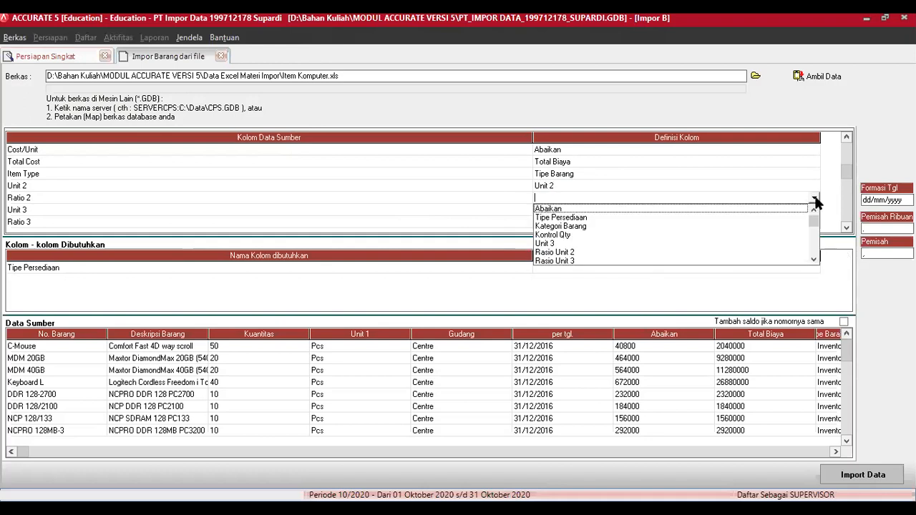
left_click(569, 251)
Step: Map Unit 3 to Unit 3 and Ratio 3 to Rasio Unit 3
left_click(608, 212)
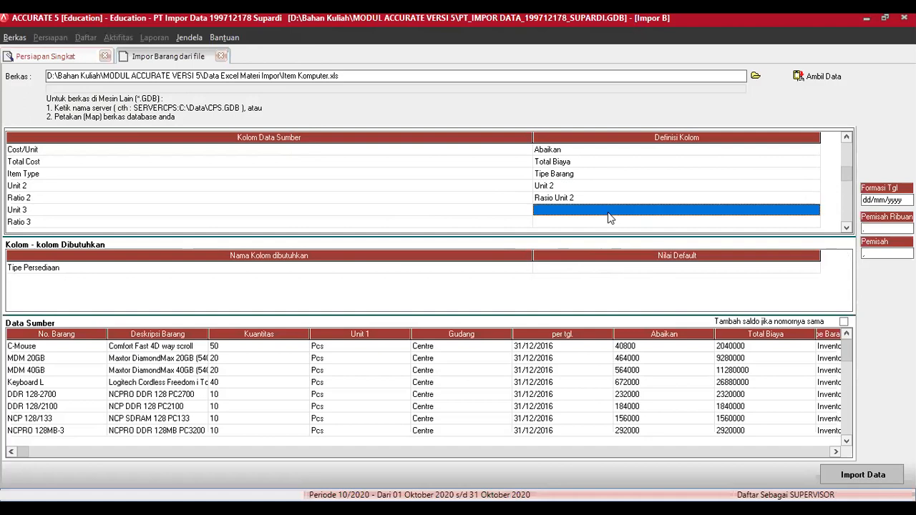
left_click(815, 212)
left_click(814, 209)
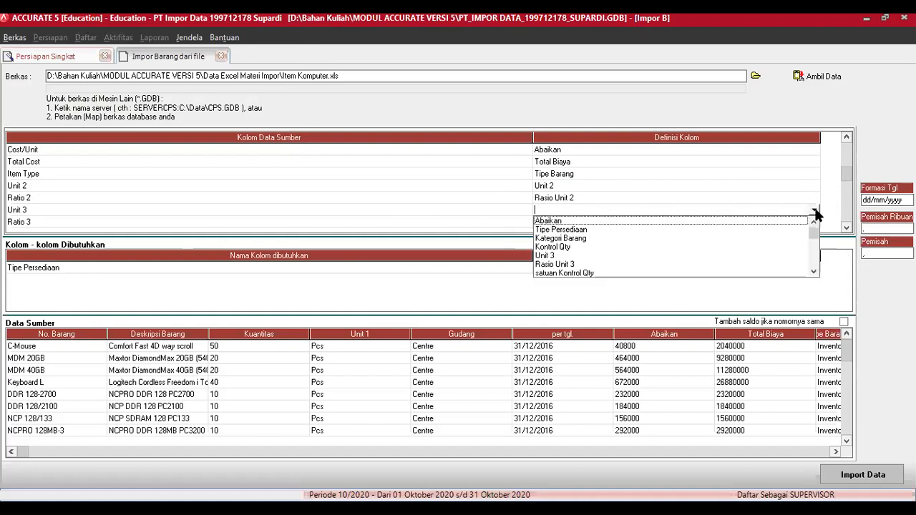
left_click(550, 256)
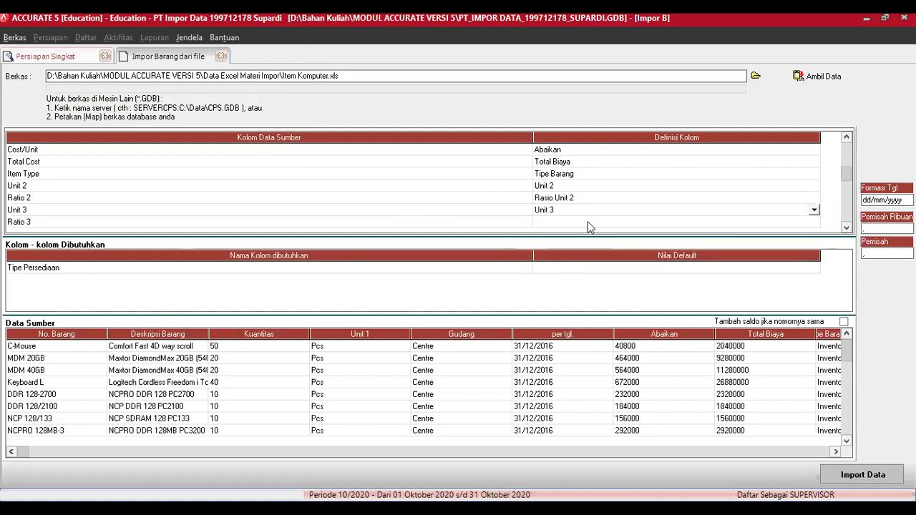
left_click(756, 223)
left_click(815, 223)
left_click(815, 223)
left_click(568, 267)
Step: Map Sales Price 1 and 2 to Def. Harga Jual 1 and 2
left_click(847, 229)
left_click(847, 229)
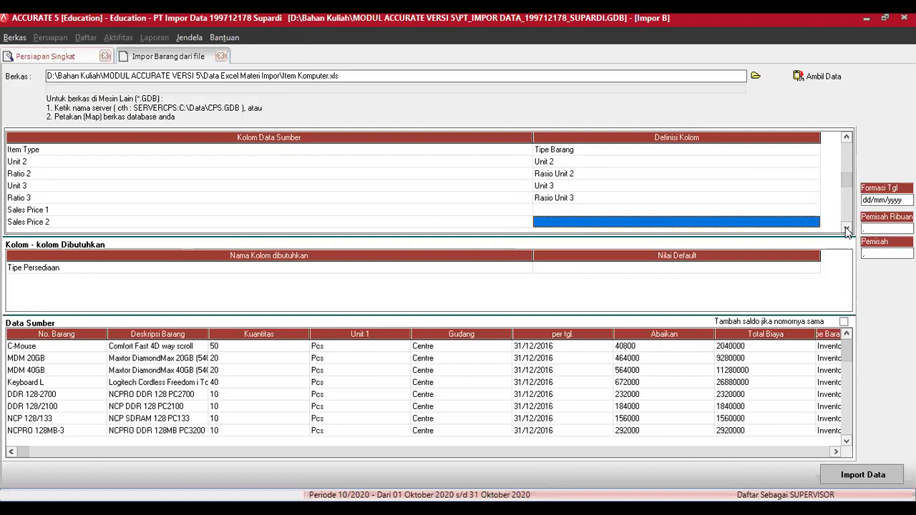
left_click(847, 229)
left_click(847, 229)
left_click(847, 229)
left_click(847, 229)
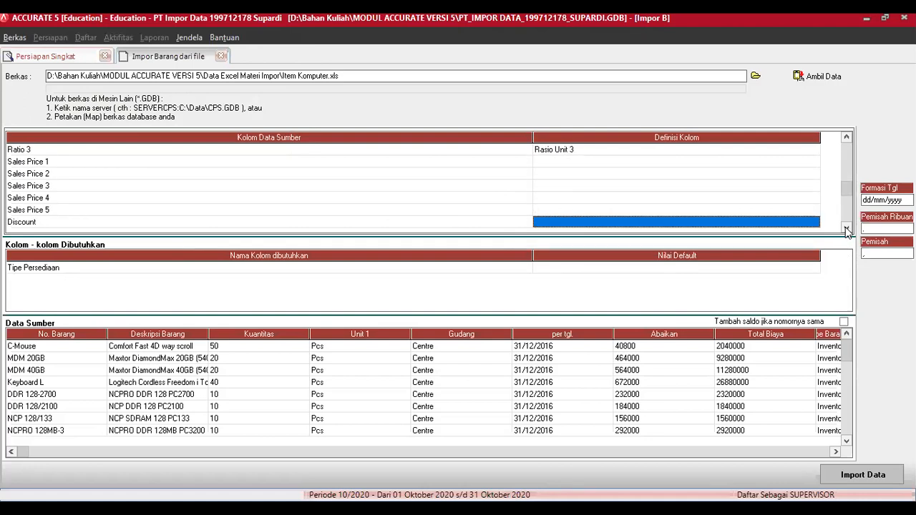
left_click(812, 163)
left_click(812, 162)
left_click(815, 163)
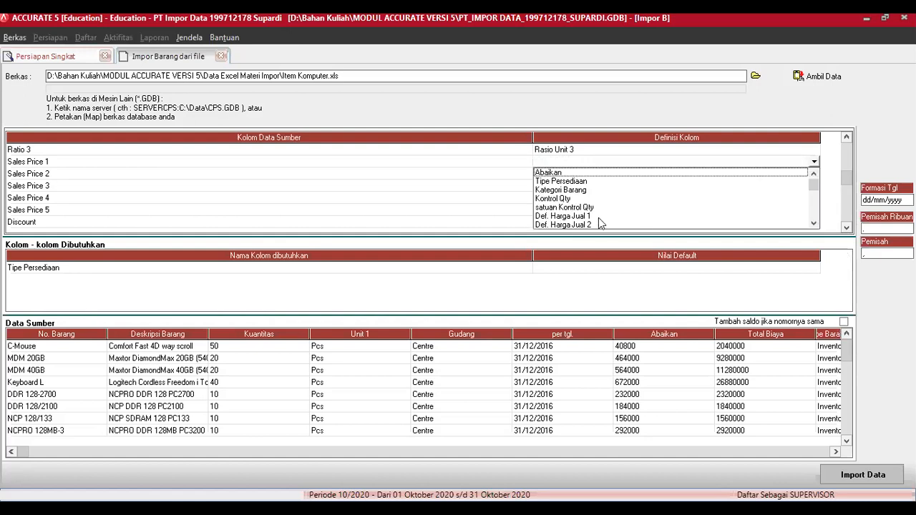
left_click(584, 216)
left_click(815, 174)
left_click(815, 175)
left_click(815, 174)
left_click(814, 236)
left_click(813, 236)
left_click(814, 236)
left_click(687, 193)
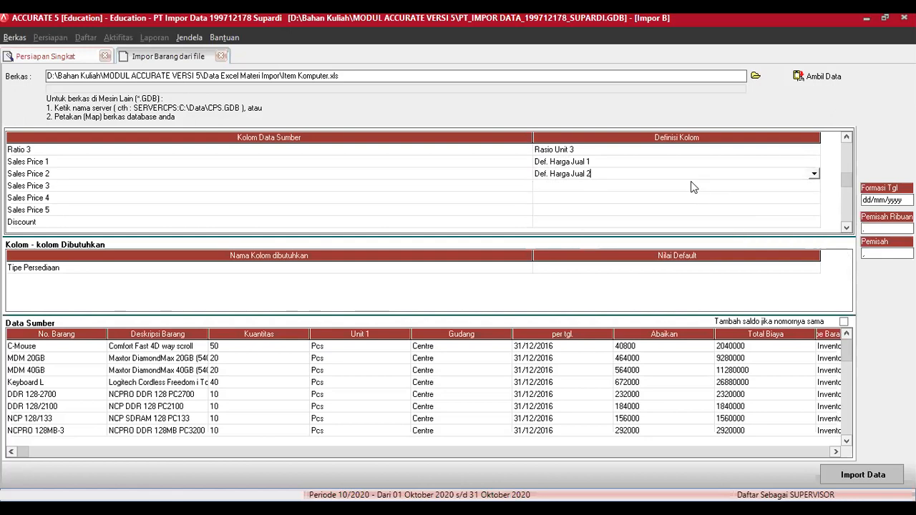
Step: Map Sales Price 3, 4 and 5 to Def. Harga Jual 3, 4 and 5
left_click(812, 184)
left_click(814, 183)
left_click(814, 185)
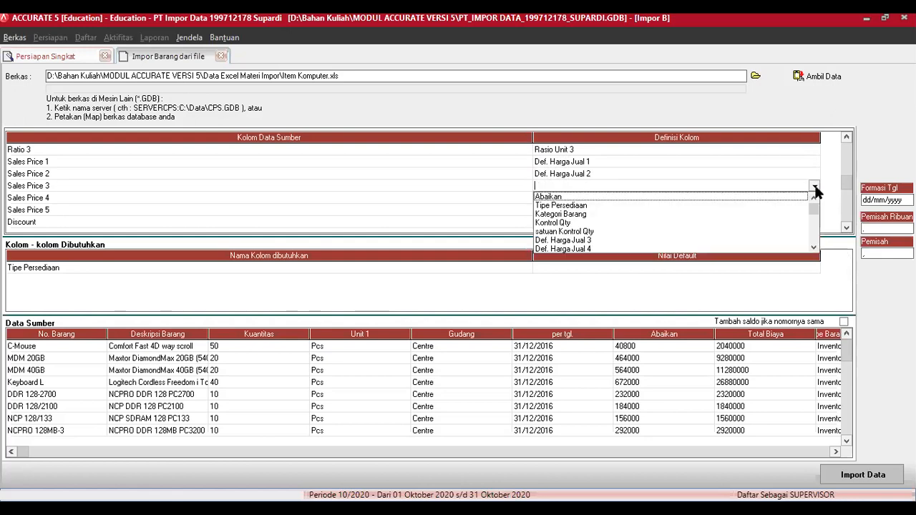
left_click(814, 248)
left_click(814, 247)
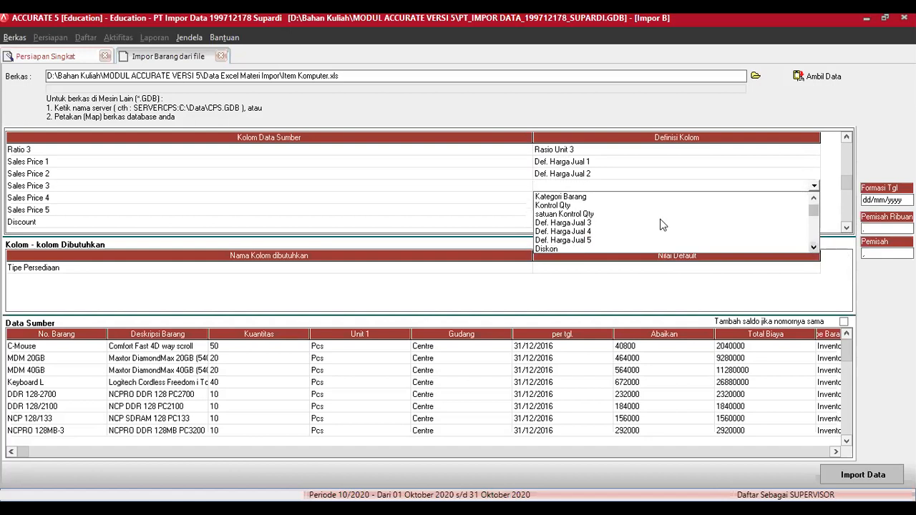
left_click(589, 224)
left_click(813, 198)
left_click(815, 199)
left_click(815, 199)
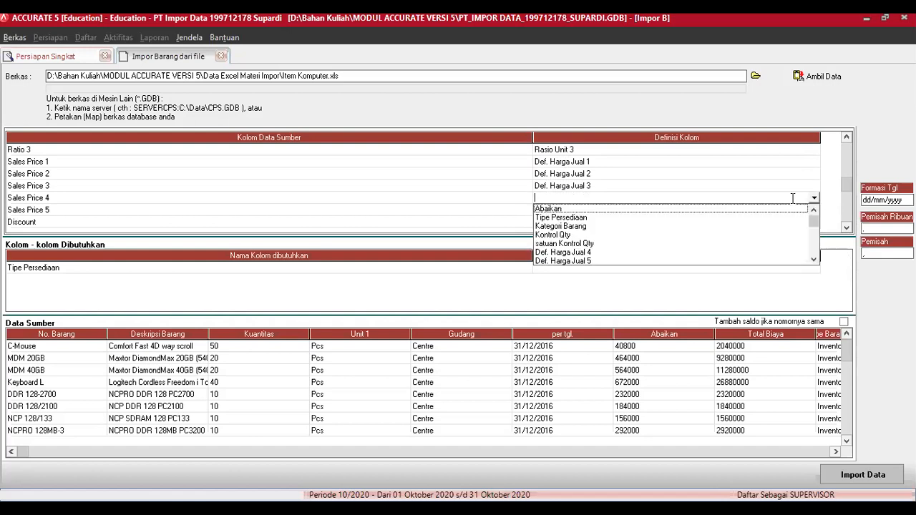
left_click(580, 254)
left_click(814, 212)
left_click(815, 212)
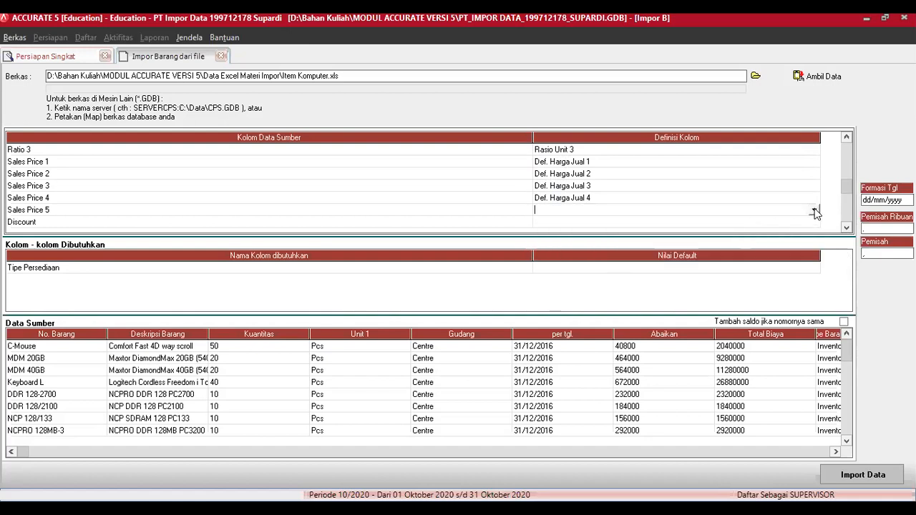
left_click(815, 210)
left_click(585, 265)
left_click(847, 229)
left_click(847, 229)
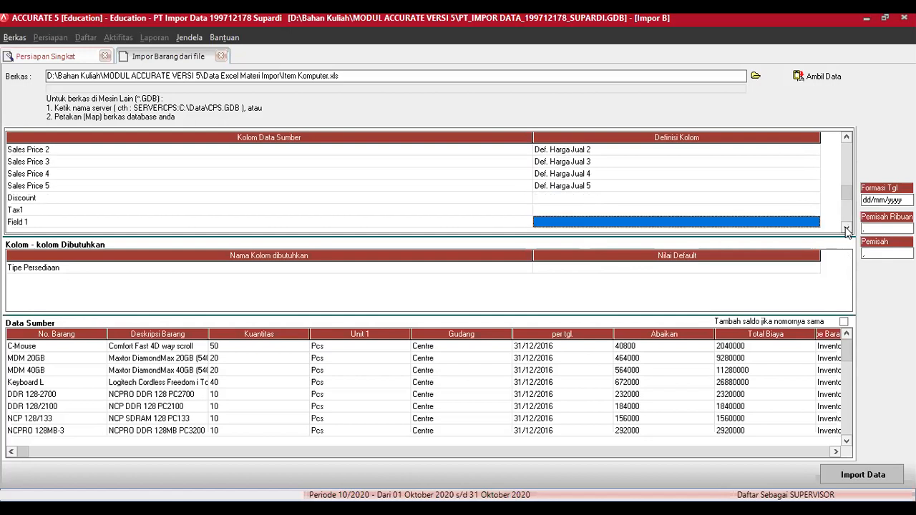
left_click(847, 230)
left_click(847, 229)
left_click(847, 229)
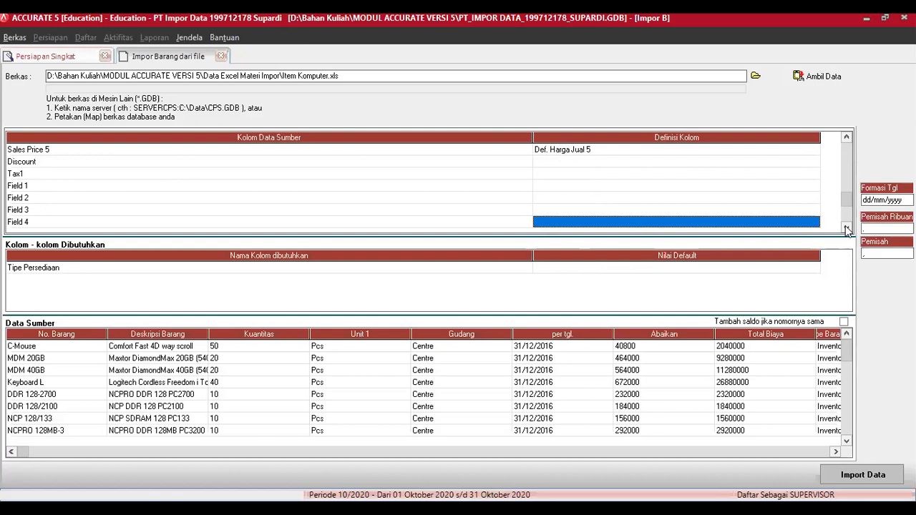
Step: Map the Discount column to Diskon
left_click(812, 162)
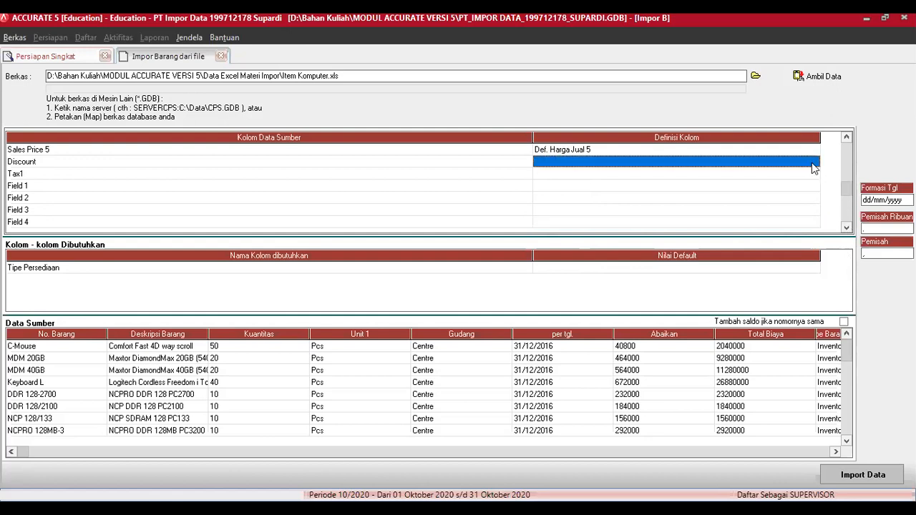
left_click(813, 162)
left_click(816, 163)
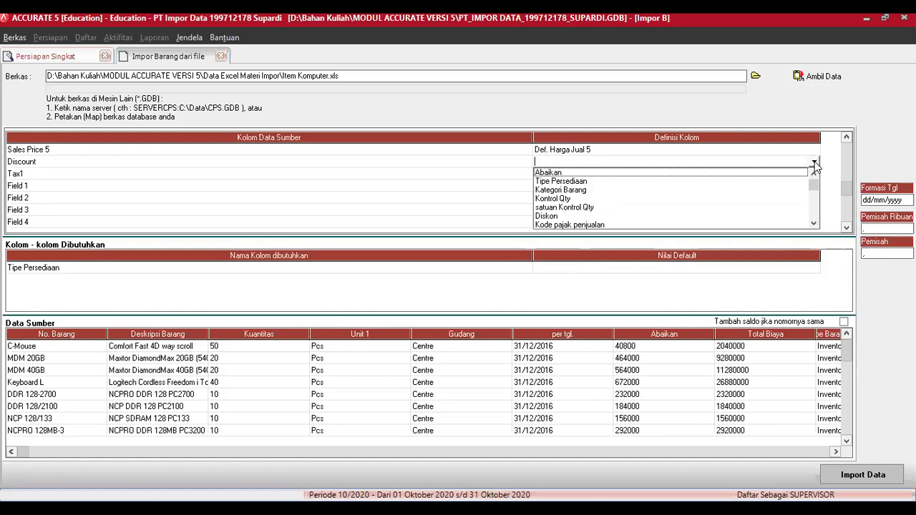
left_click(553, 217)
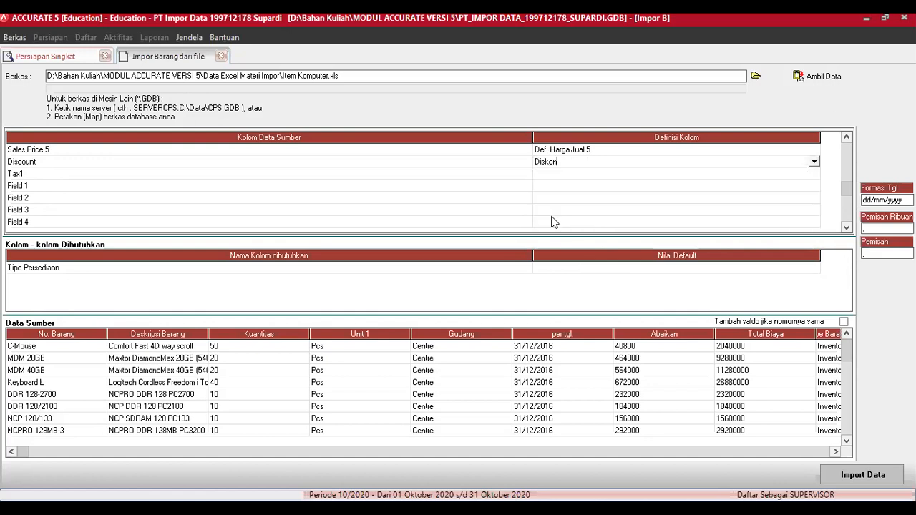
Step: Map Tax1 to Kode pajak penjualan, with tax value T set to PPN Standar
left_click(801, 173)
left_click(812, 174)
left_click(814, 174)
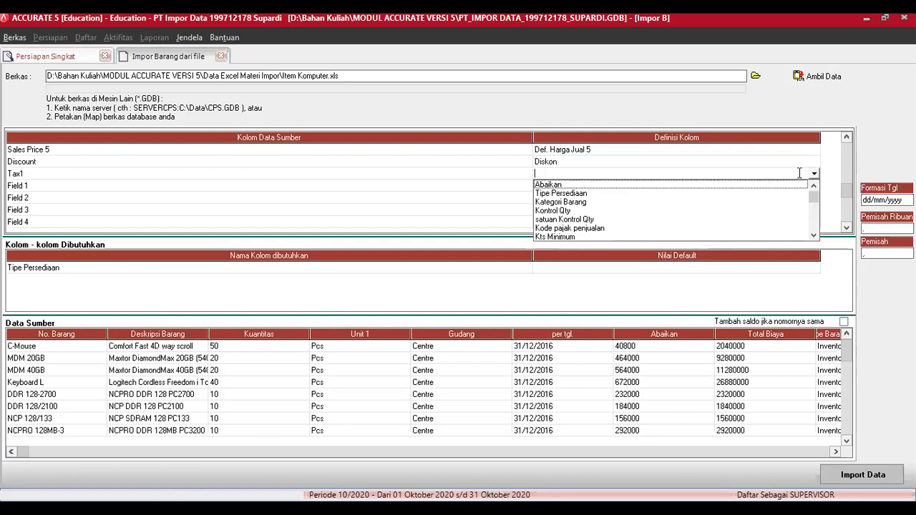
left_click(598, 227)
left_click(264, 52)
left_click(263, 56)
left_click(265, 51)
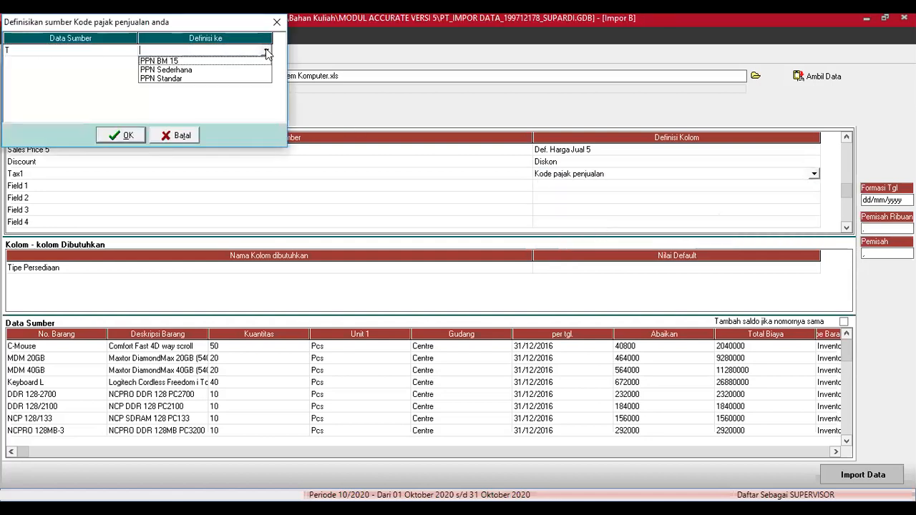
left_click(180, 79)
left_click(115, 140)
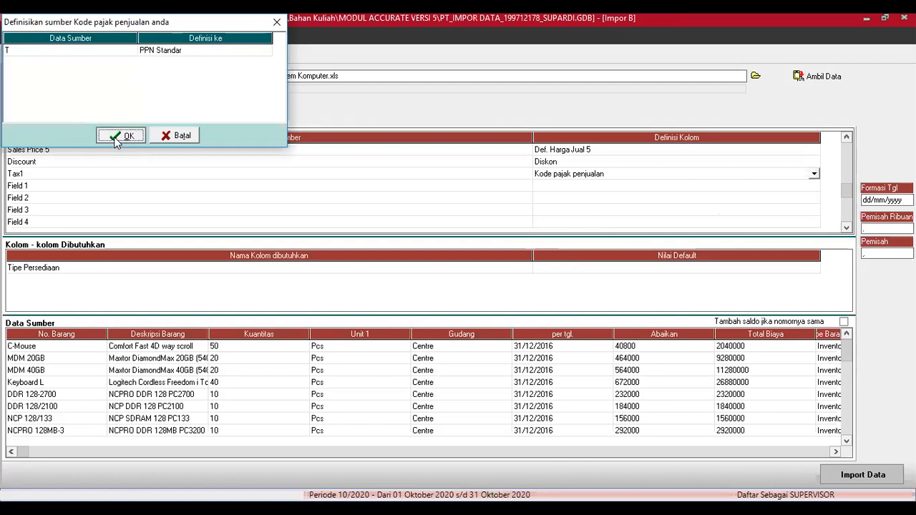
left_click(746, 185)
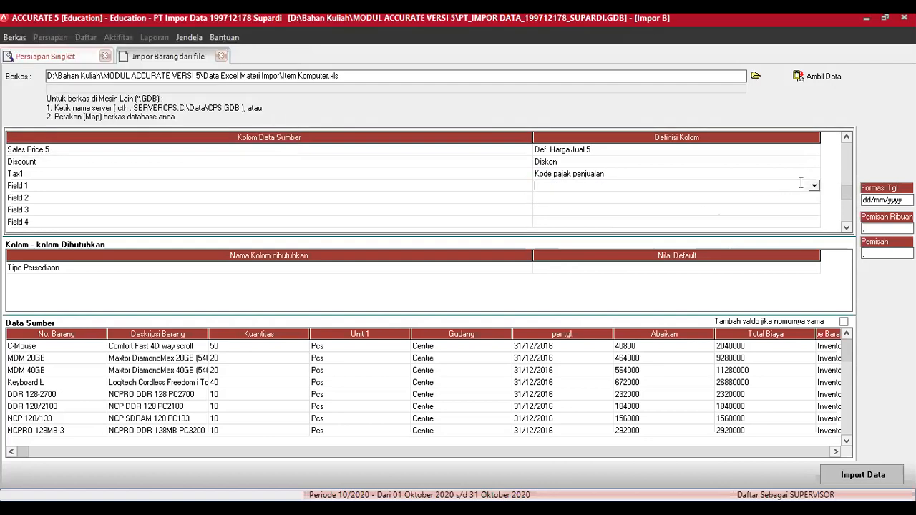
left_click(813, 184)
left_click_drag(813, 248, 814, 248)
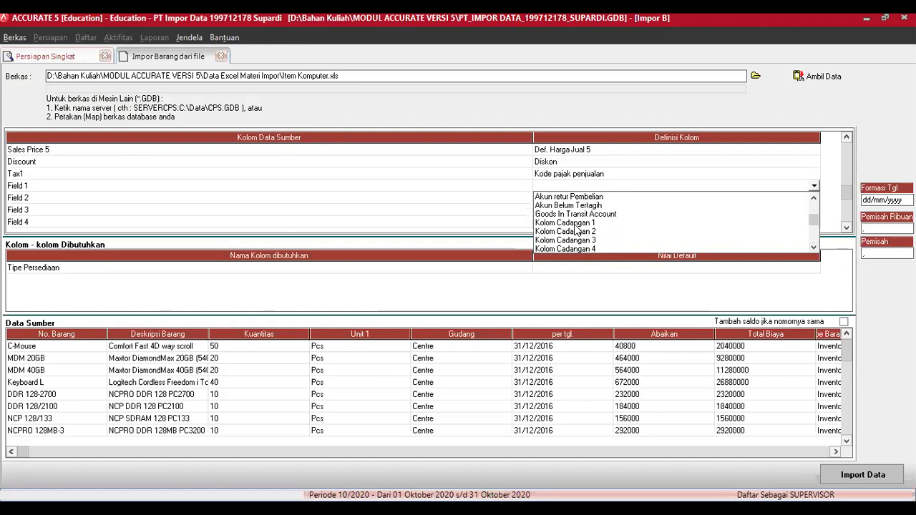
Step: Map Field 1 through Field 4 to Kolom Cadangan 1–4
left_click(575, 224)
left_click(795, 198)
left_click(814, 197)
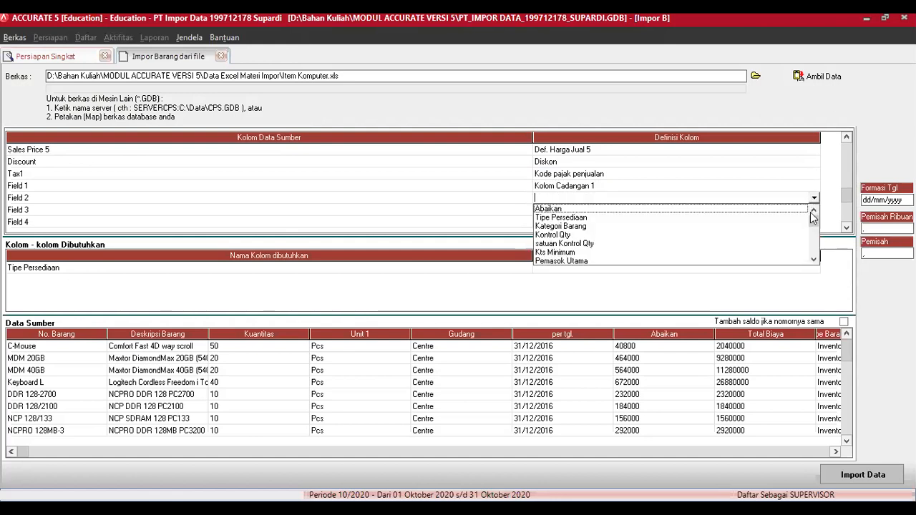
left_click_drag(814, 262, 816, 263)
left_click(594, 244)
left_click(812, 213)
left_click(814, 211)
left_click_drag(812, 246, 812, 246)
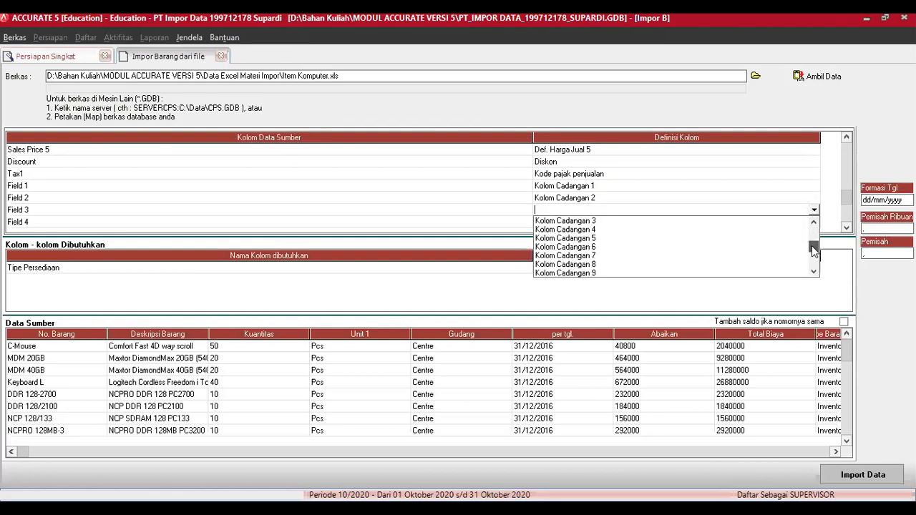
left_click(593, 221)
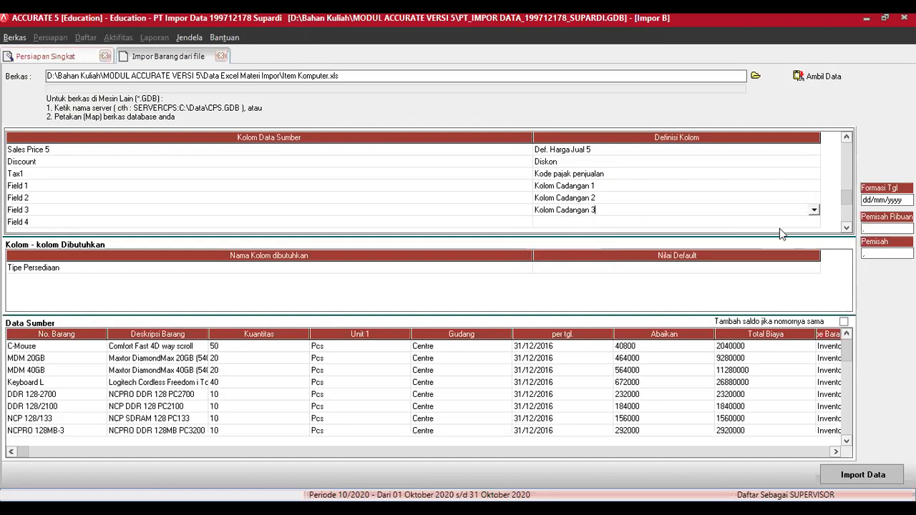
left_click(809, 224)
left_click(813, 222)
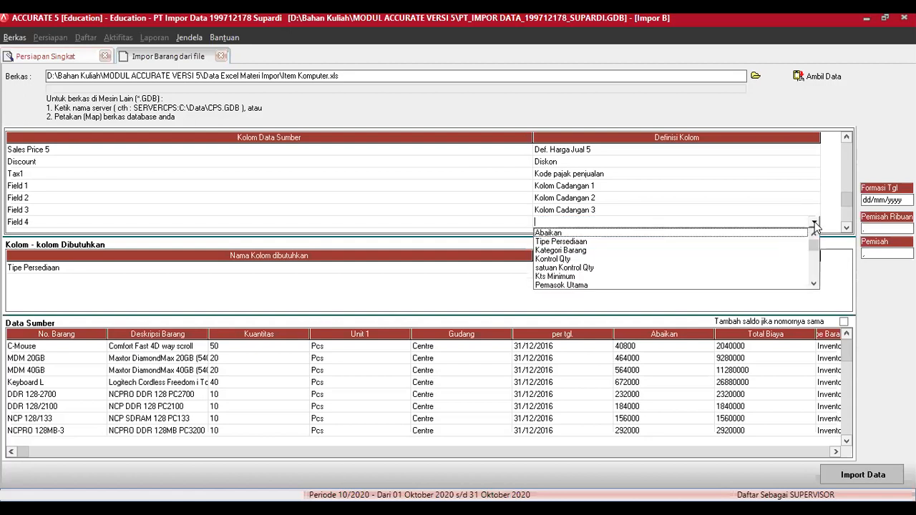
left_click_drag(813, 246, 814, 268)
left_click(593, 260)
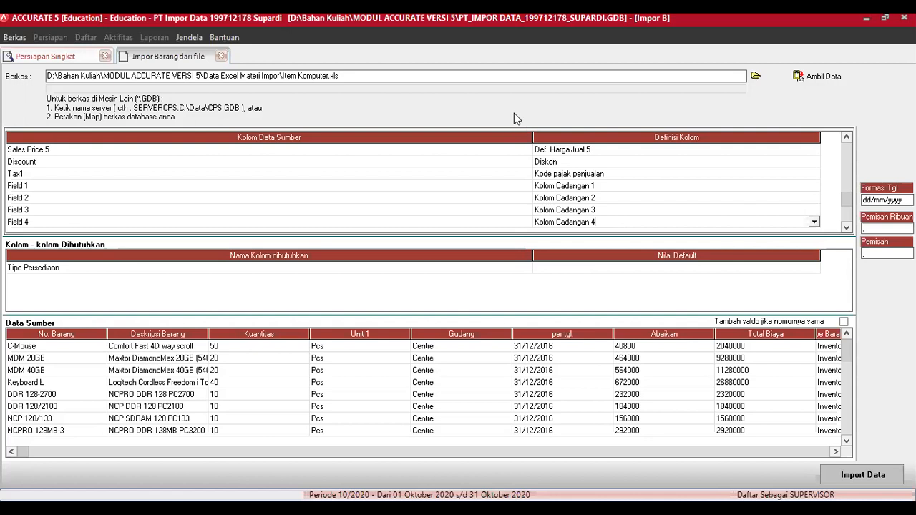
Step: Scroll the Data Sumber preview right to check the unit, ratio and Kolom Cadangan columns
left_click(834, 452)
left_click(537, 407)
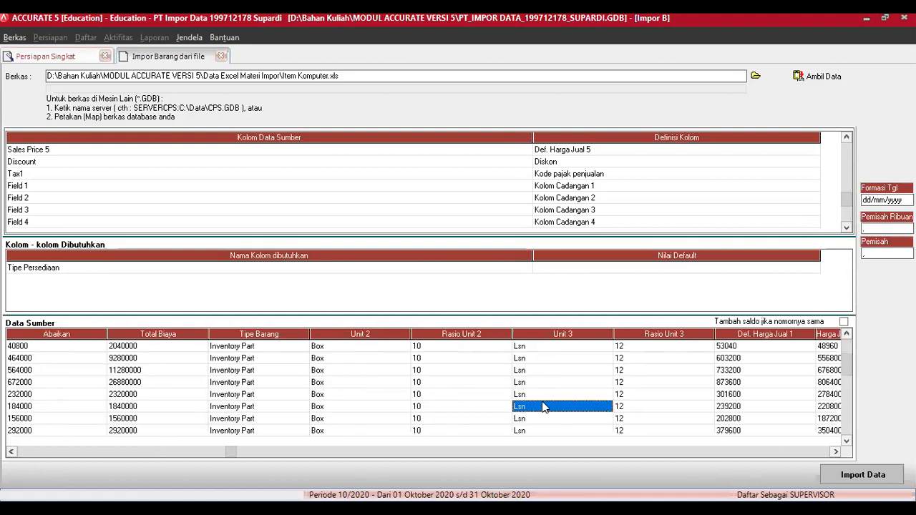
left_click(836, 452)
left_click(835, 452)
left_click(835, 452)
left_click(836, 451)
left_click(835, 452)
left_click(835, 452)
left_click(835, 452)
left_click(835, 452)
left_click(836, 451)
left_click(836, 451)
left_click(835, 452)
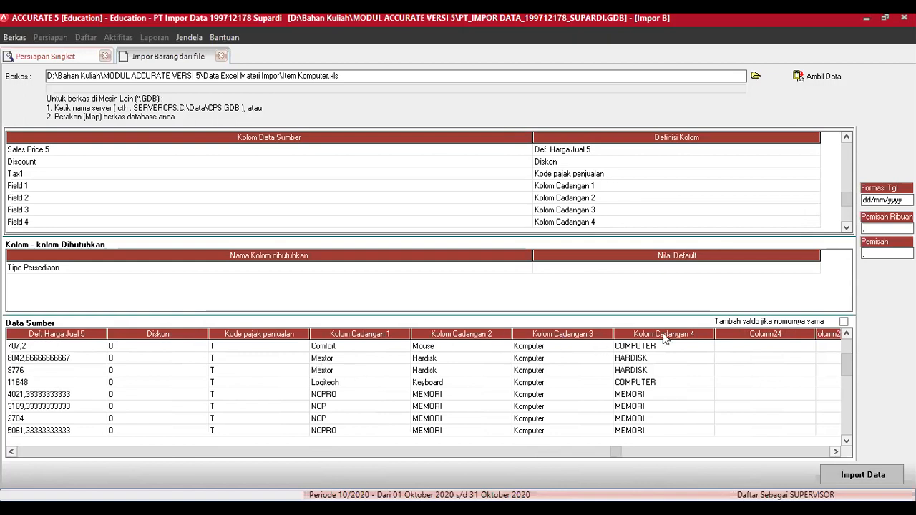
left_click(846, 227)
left_click(846, 227)
left_click(846, 227)
Step: Map Field 5 and Field 6 to Kolom Cadangan 5 and 6
left_click(847, 228)
left_click(847, 227)
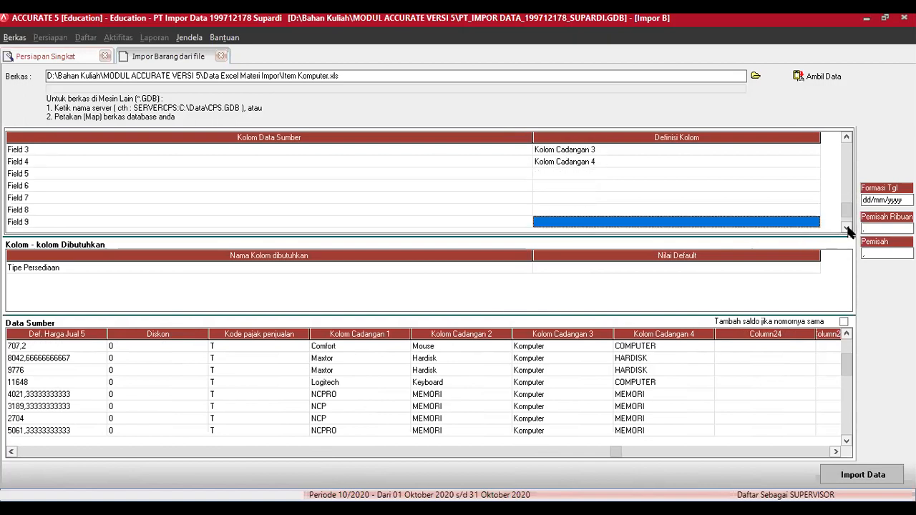
left_click(812, 173)
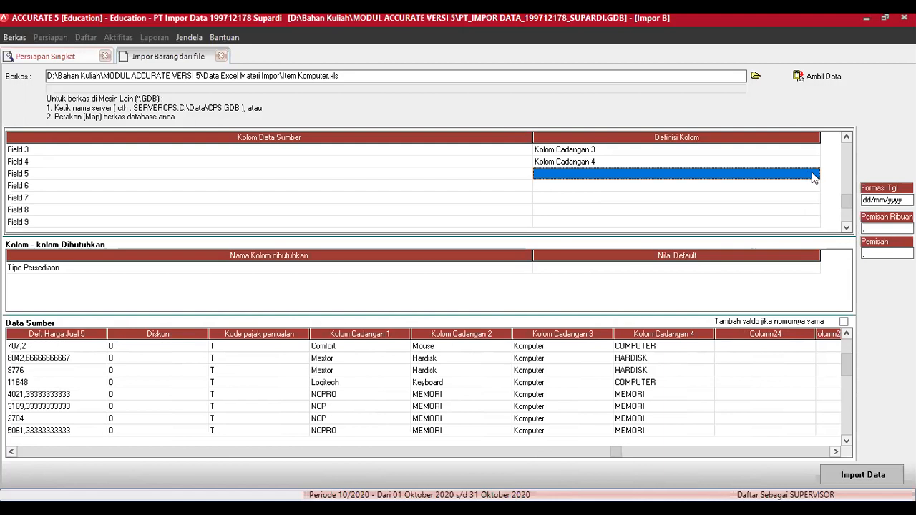
left_click(814, 177)
left_click(813, 174)
left_click(813, 236)
left_click(814, 236)
left_click(813, 236)
left_click(814, 237)
left_click(814, 237)
left_click(813, 236)
left_click(814, 237)
left_click(814, 237)
left_click(814, 236)
left_click(814, 236)
left_click(814, 237)
left_click(814, 236)
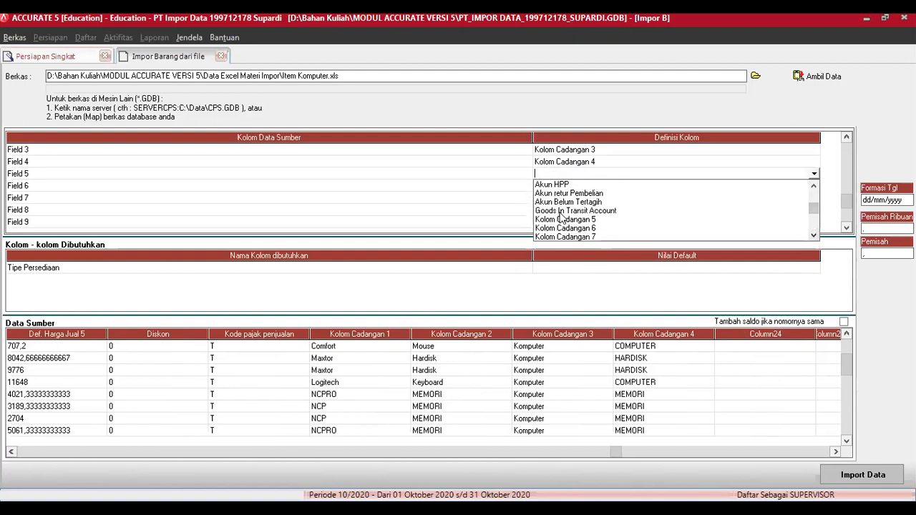
left_click(565, 219)
left_click(814, 186)
left_click(814, 186)
left_click(814, 186)
scroll(816, 213, "down", 4)
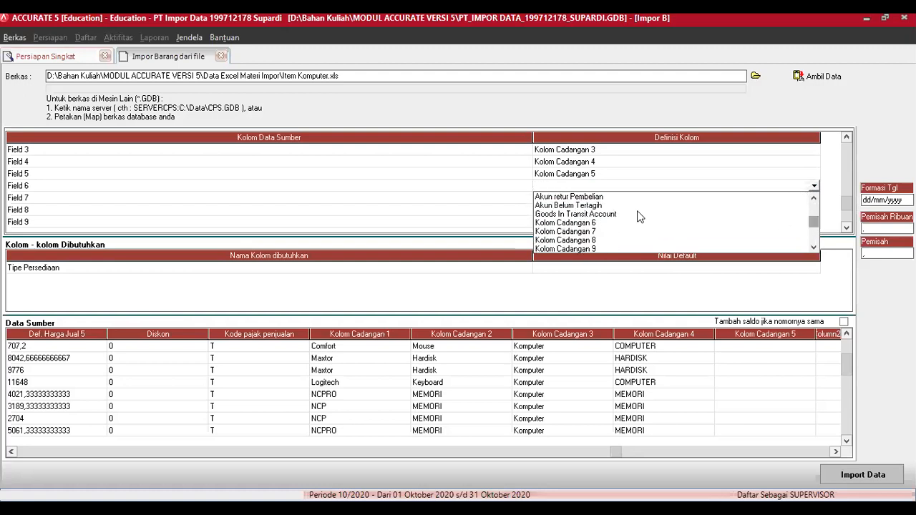
left_click(593, 224)
Step: Map Field 7 and Field 8 to Kolom Cadangan 7 and 8
left_click(813, 197)
left_click(814, 198)
left_click_drag(813, 223, 814, 236)
left_click(594, 245)
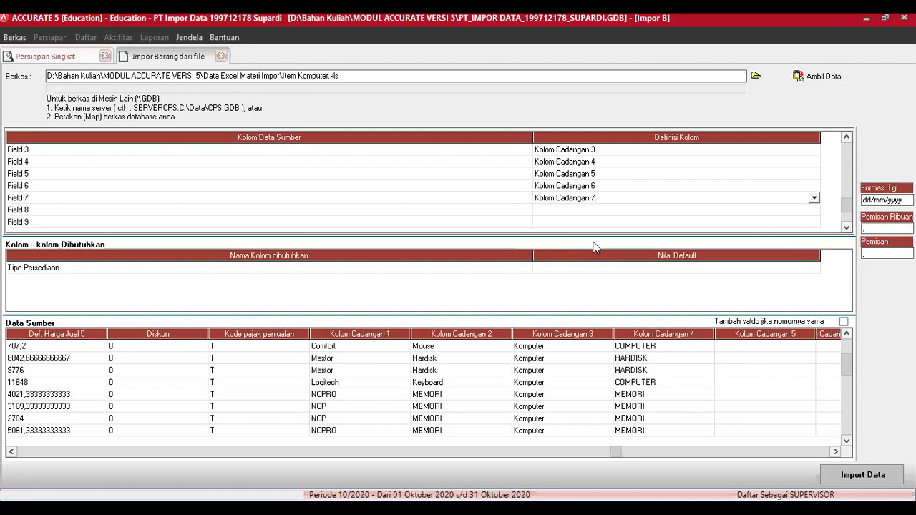
left_click(804, 212)
left_click(813, 211)
left_click(814, 210)
mouse_move(814, 230)
left_mouse_down()
mouse_move(814, 252)
mouse_move(813, 243)
left_mouse_up()
left_click(595, 256)
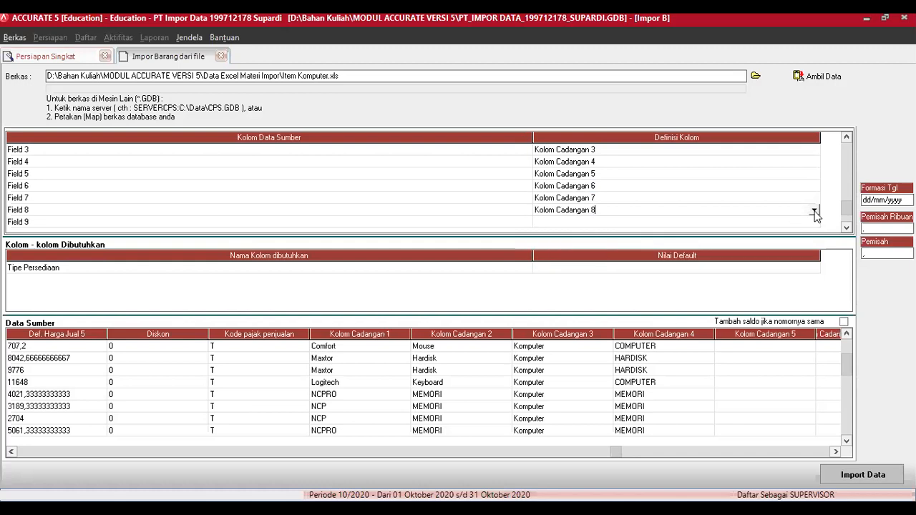
Step: Map Field 9 and Field 10 to Kolom Cadangan 9 and 10
left_click(805, 223)
left_click(805, 223)
left_click(814, 222)
scroll(816, 247, "down", 5)
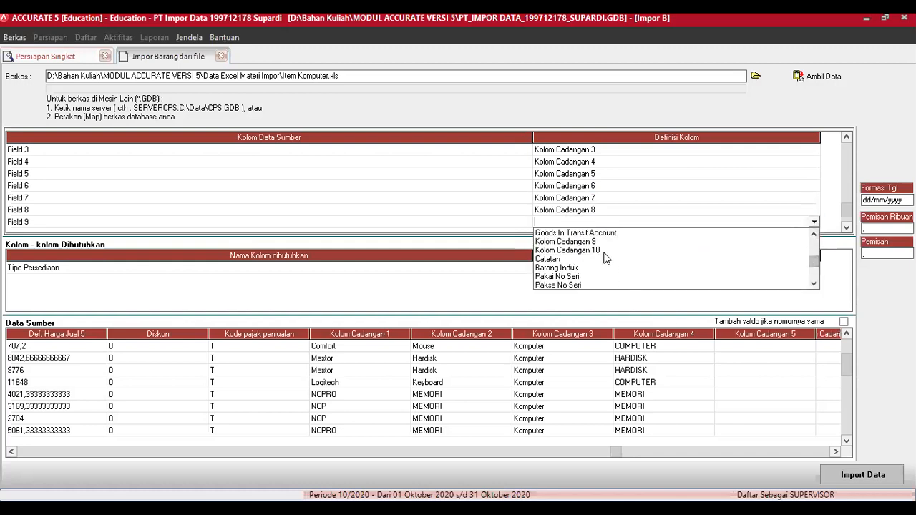
left_click(587, 242)
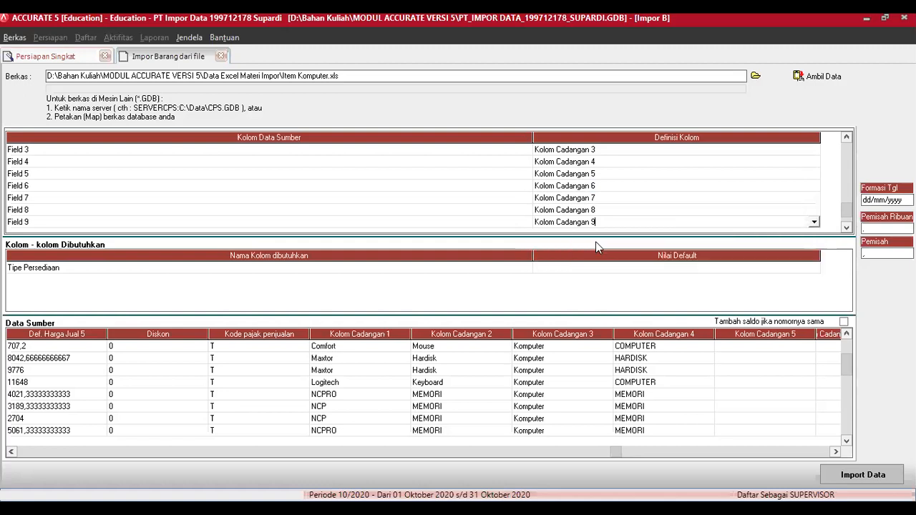
left_click(847, 228)
left_click(848, 228)
left_click(809, 210)
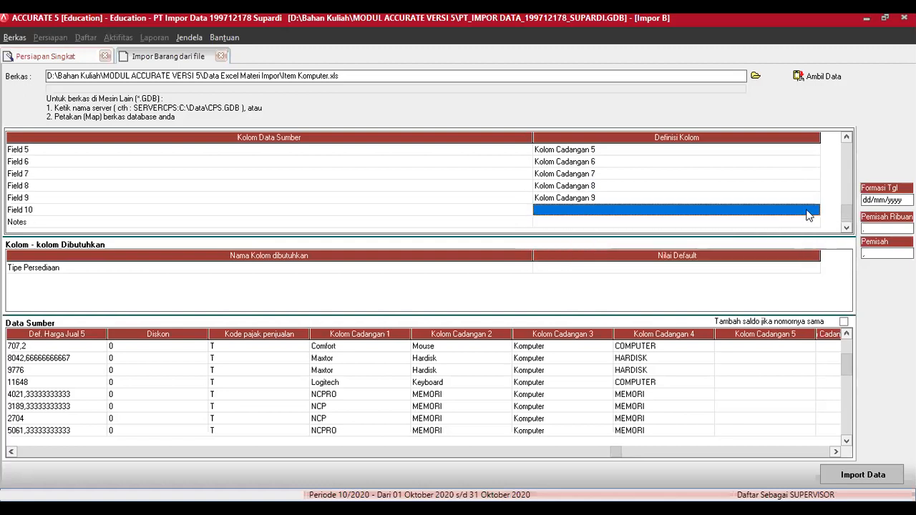
left_click(814, 211)
left_click_drag(815, 233, 817, 248)
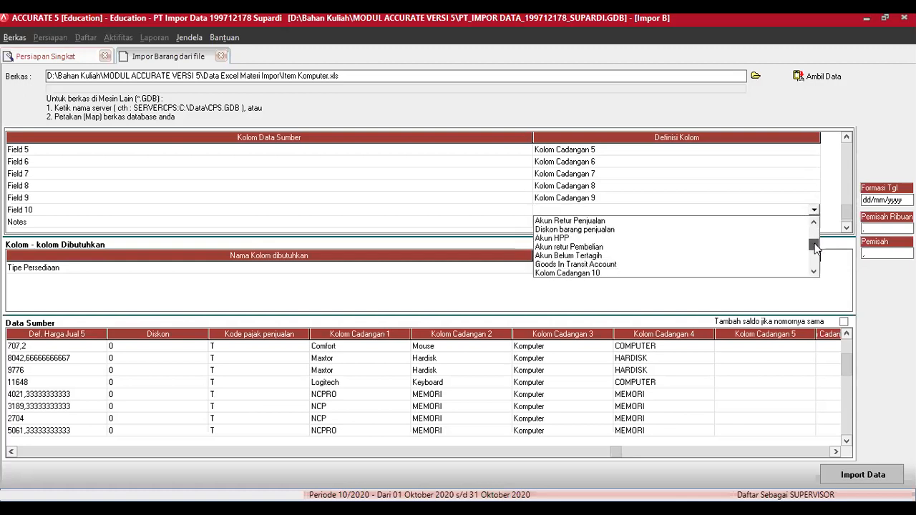
left_click(593, 275)
Step: Map the Notes column to Catatan
left_click(815, 223)
left_click(816, 223)
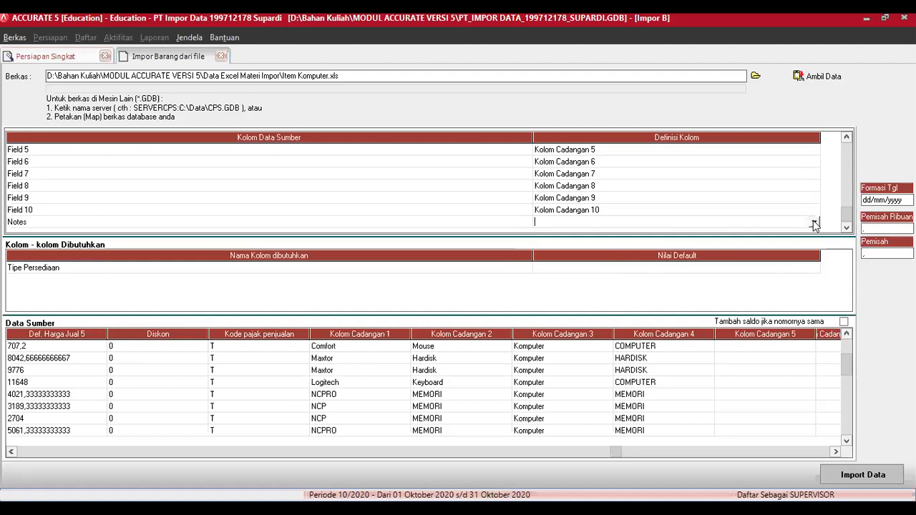
left_click(813, 222)
left_click(814, 221)
left_click(816, 224)
left_click_drag(816, 248, 818, 263)
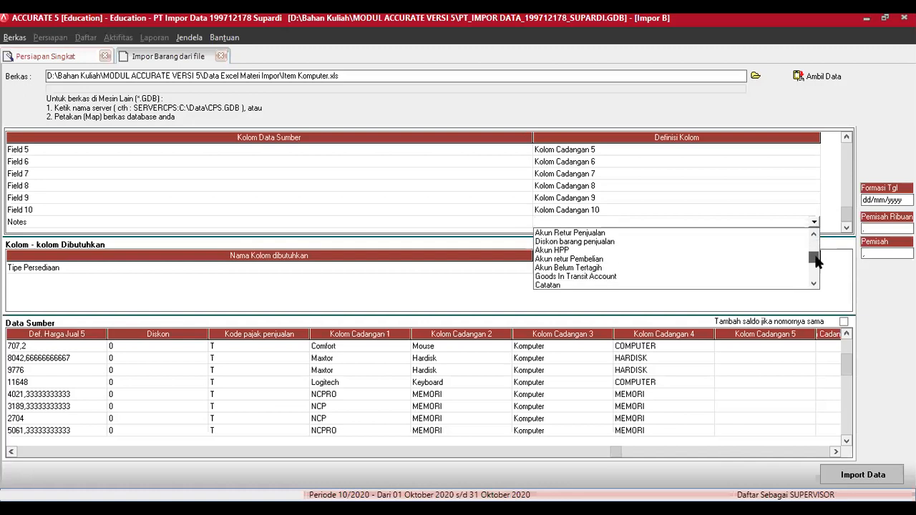
scroll(546, 269, "down", 1)
left_click(547, 268)
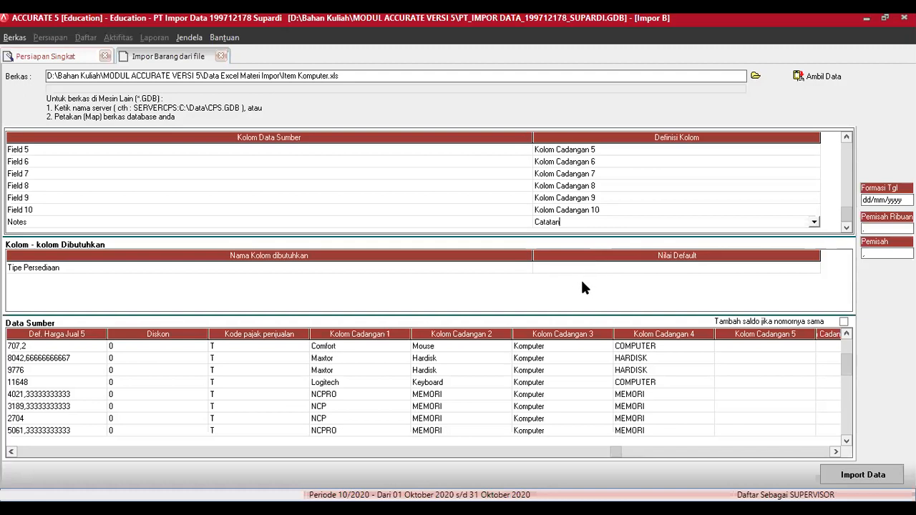
left_click(582, 282)
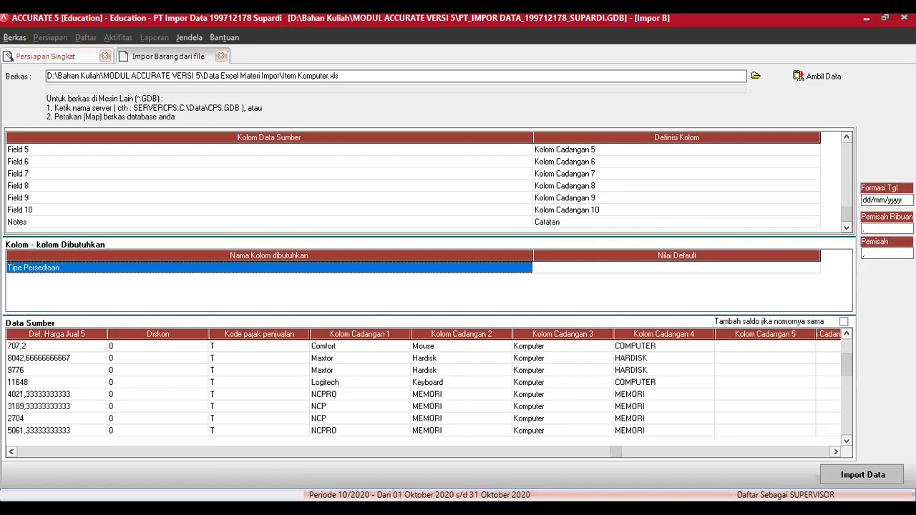
left_click(847, 138)
left_click(846, 138)
left_click_drag(849, 188, 851, 221)
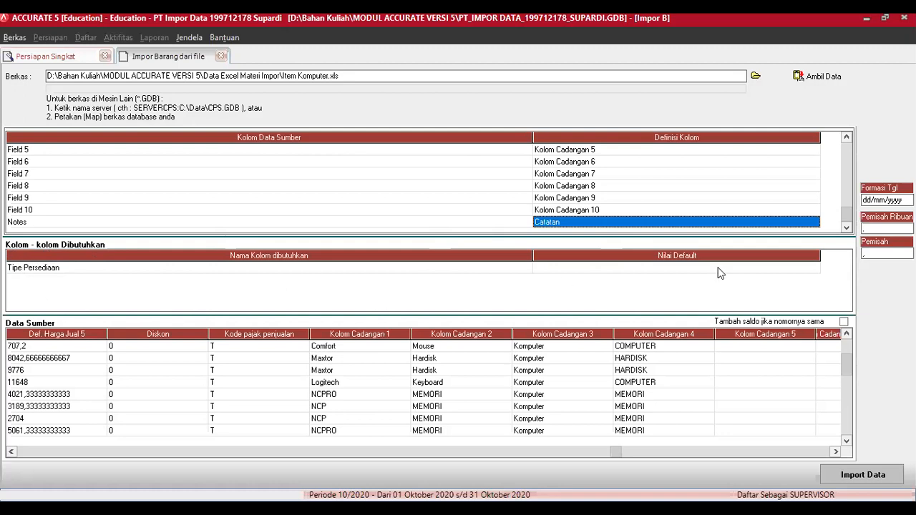
Step: Set the Tipe Persediaan default value to Barang Jadi and start the import
left_click(809, 269)
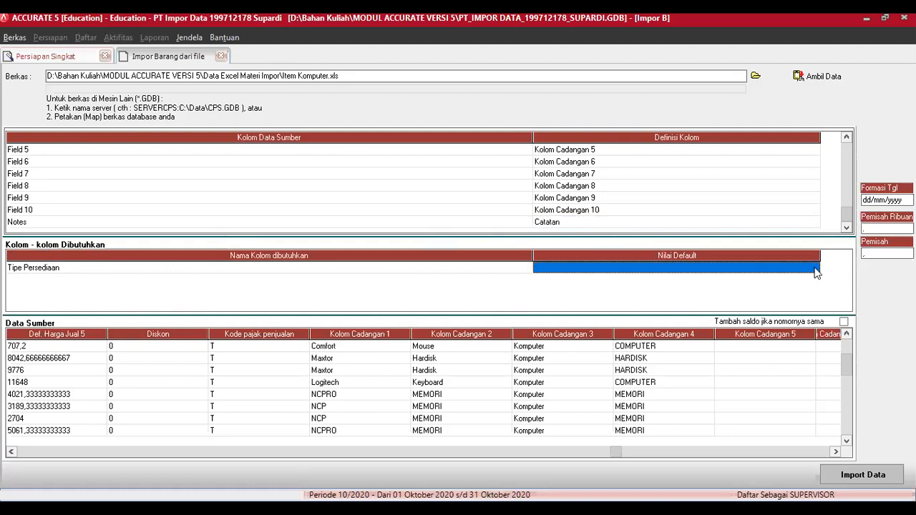
left_click(811, 270)
left_click(814, 270)
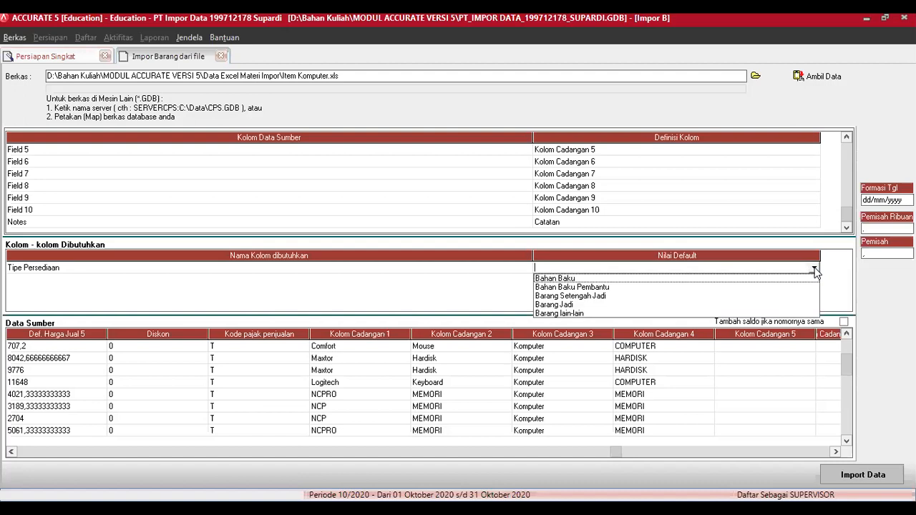
left_click(562, 305)
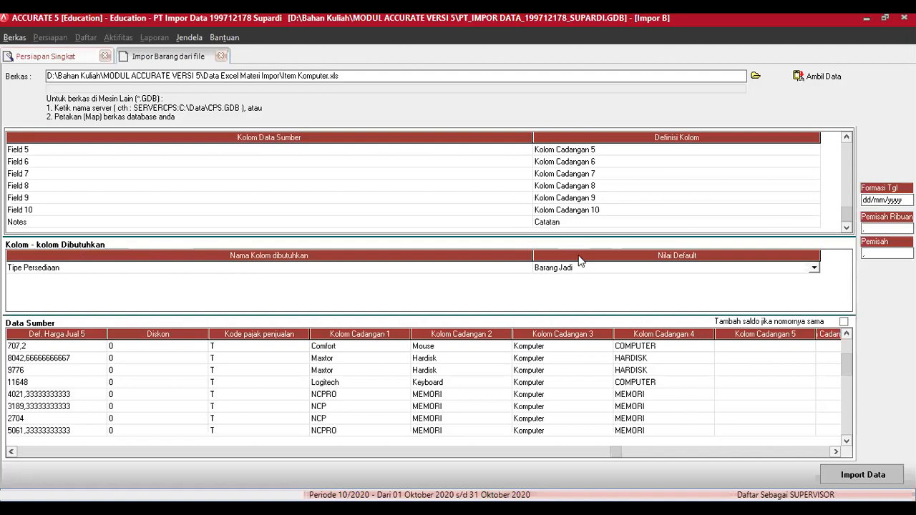
left_click(859, 476)
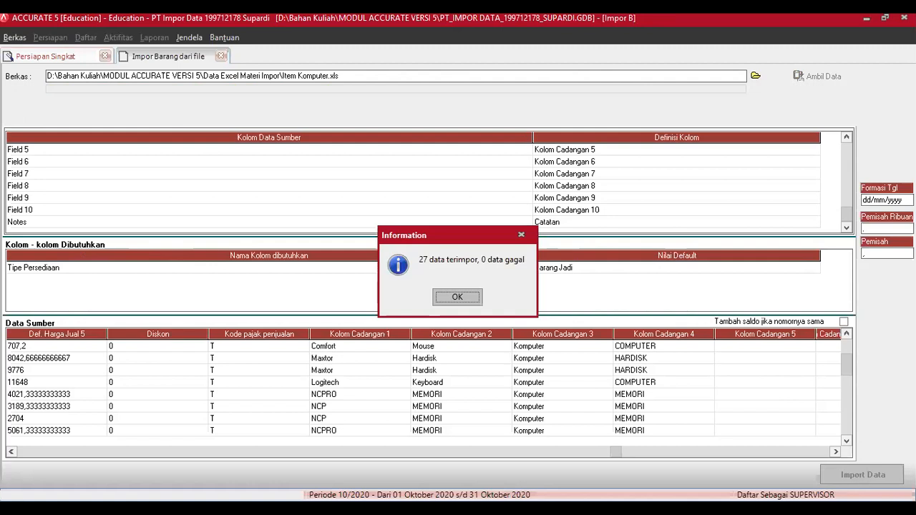
Step: Acknowledge the import result: 27 items imported, 0 failed
left_click(457, 297)
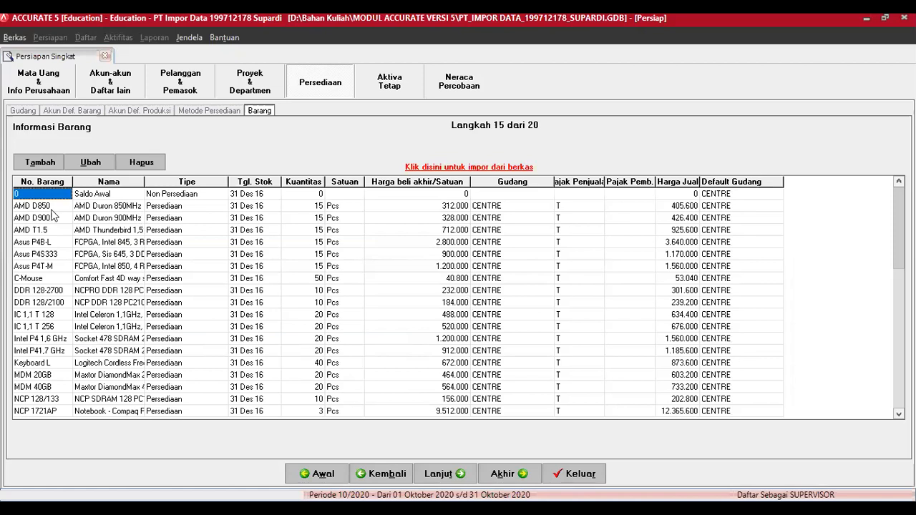
left_click(51, 208)
left_click(90, 161)
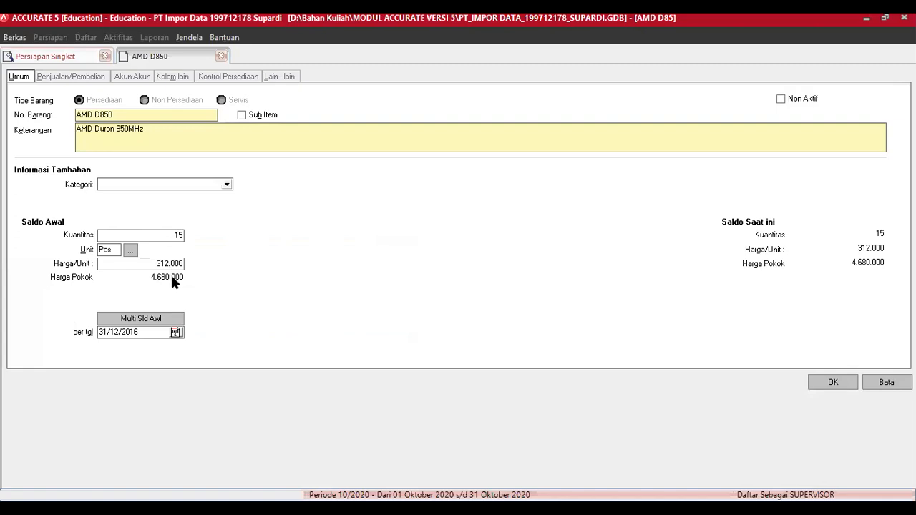
left_click(80, 75)
left_click(250, 111)
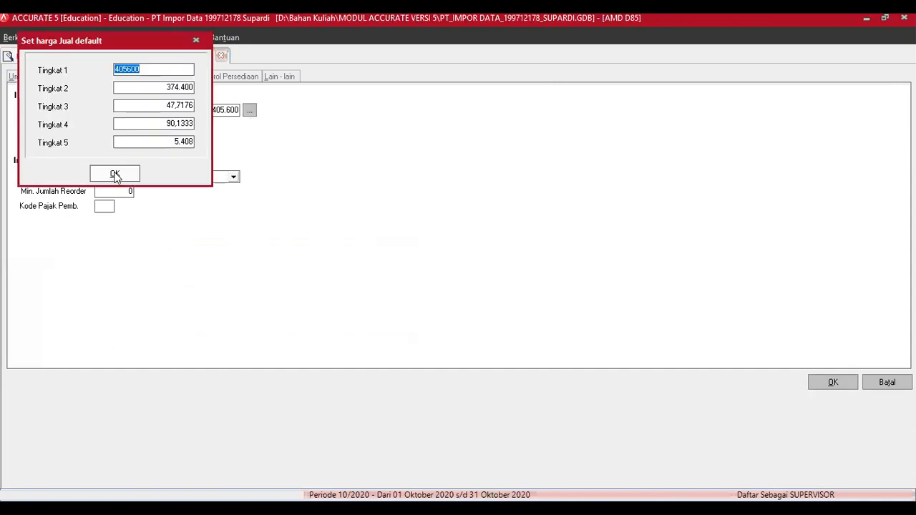
left_click(115, 176)
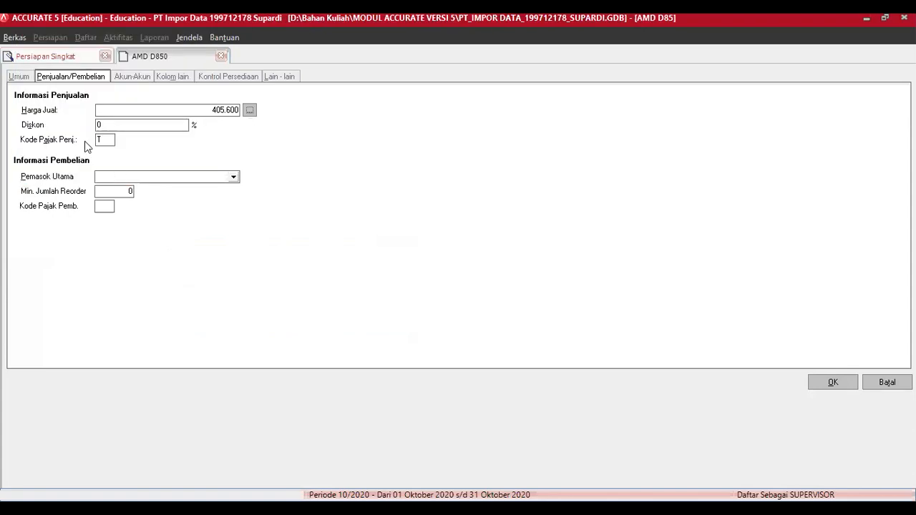
left_click(138, 76)
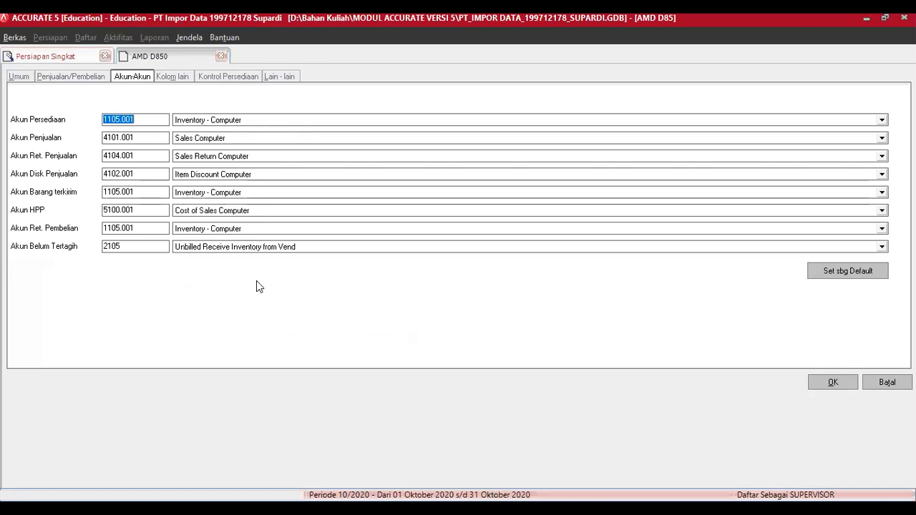
left_click(841, 384)
left_click(841, 382)
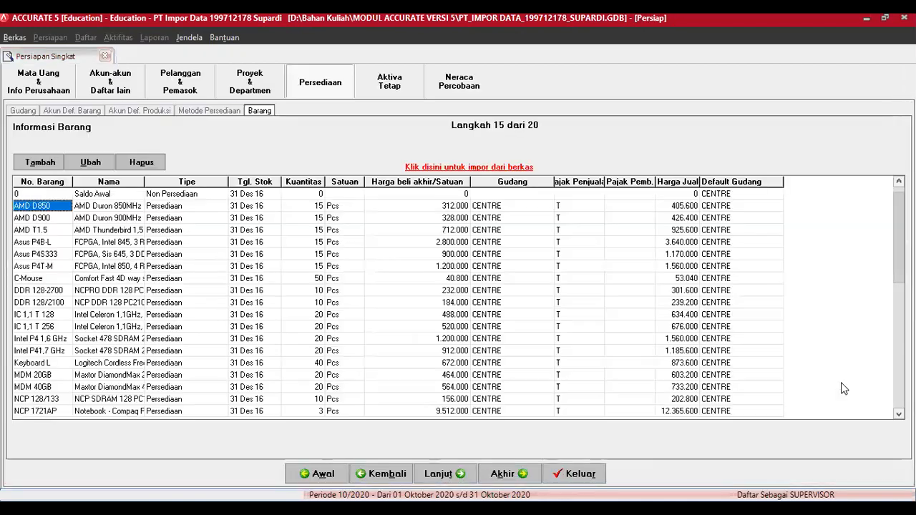
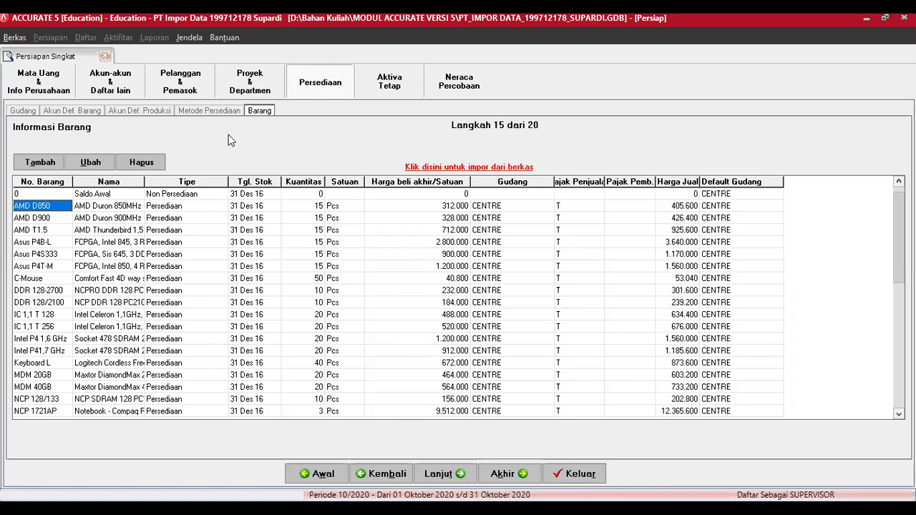
Step: Preview Item Handphone.xls from Data Excel Untuk Materi Impor in the item import form, then close it without importing
left_click(469, 168)
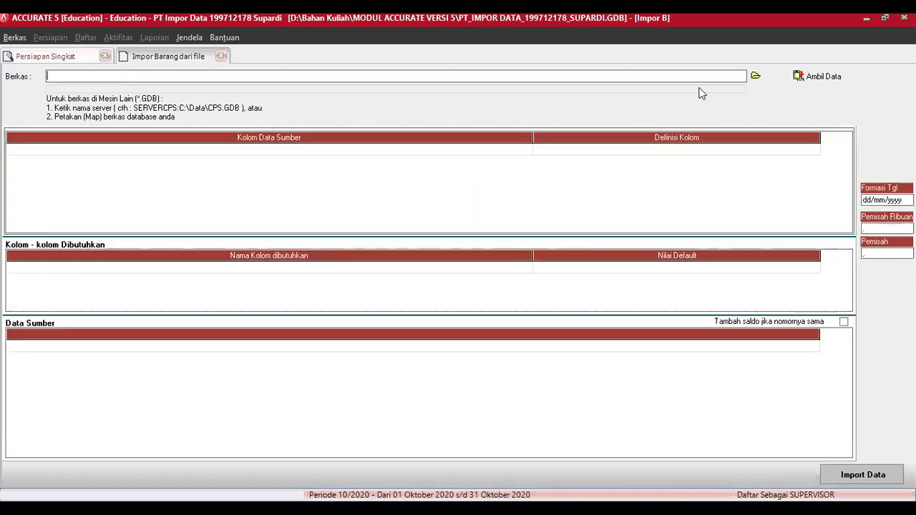
left_click(755, 76)
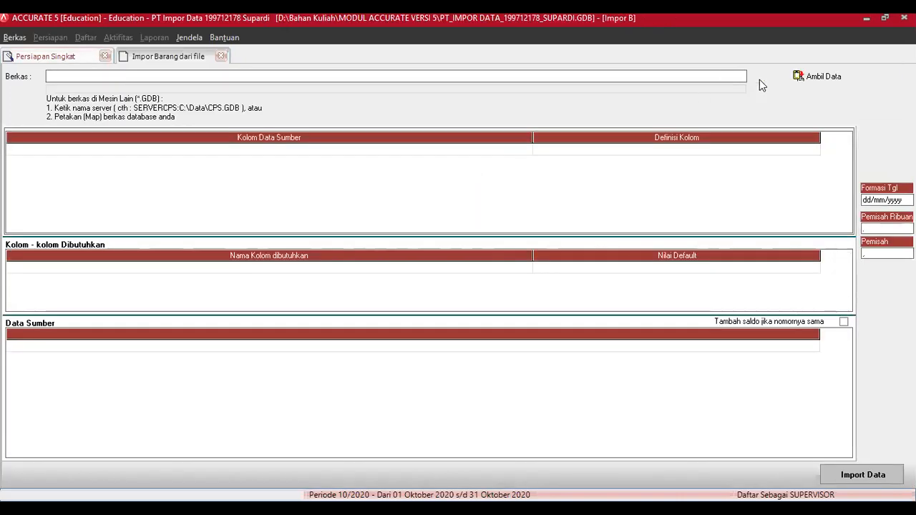
left_click(430, 123)
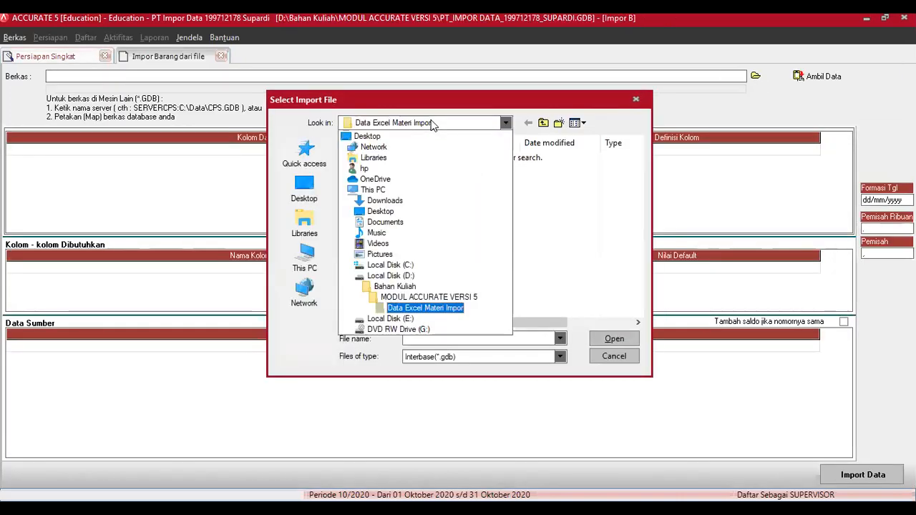
left_click(427, 308)
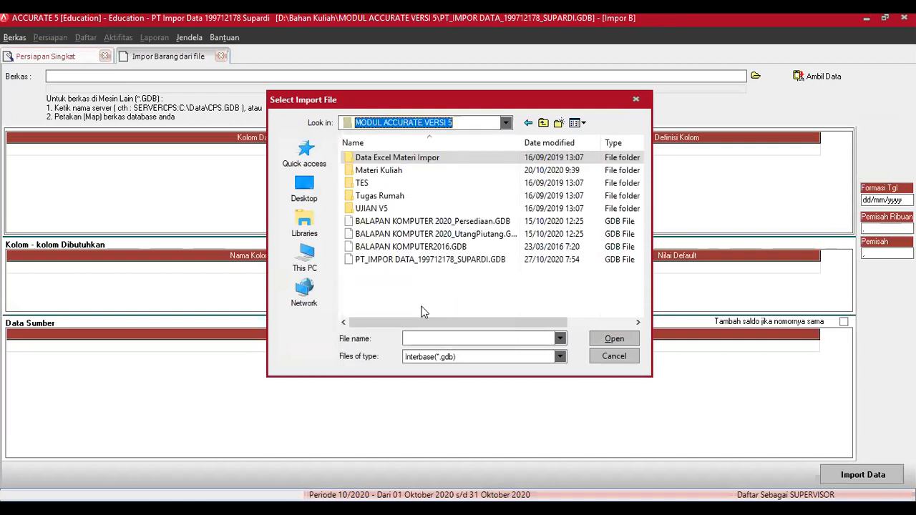
double_click(396, 172)
double_click(416, 158)
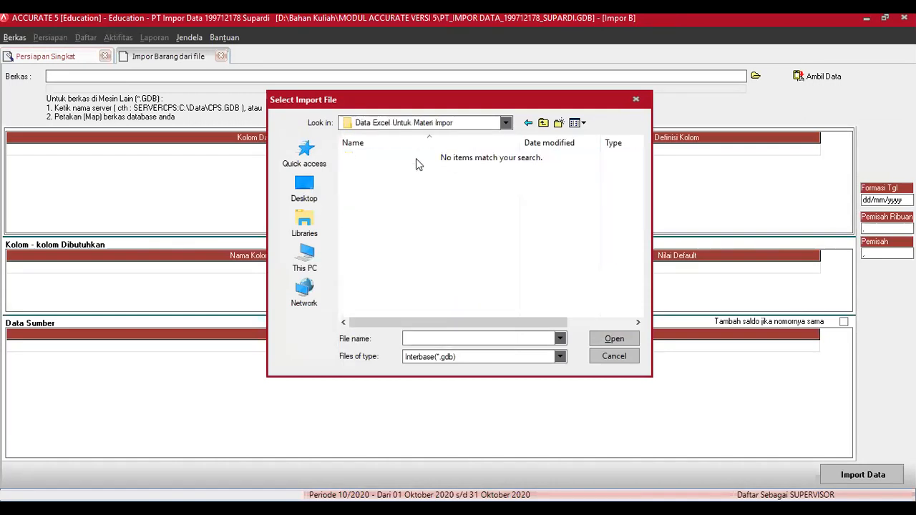
left_click(476, 356)
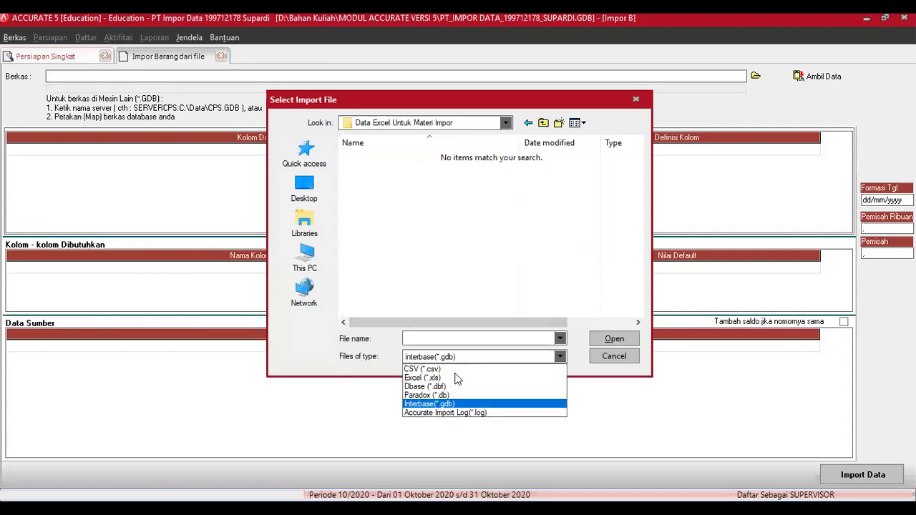
left_click(449, 379)
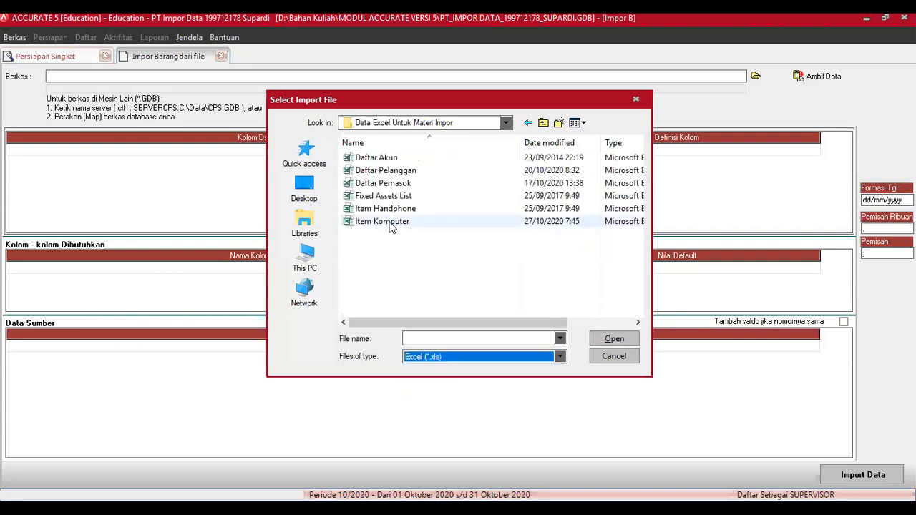
left_click(391, 222)
double_click(383, 209)
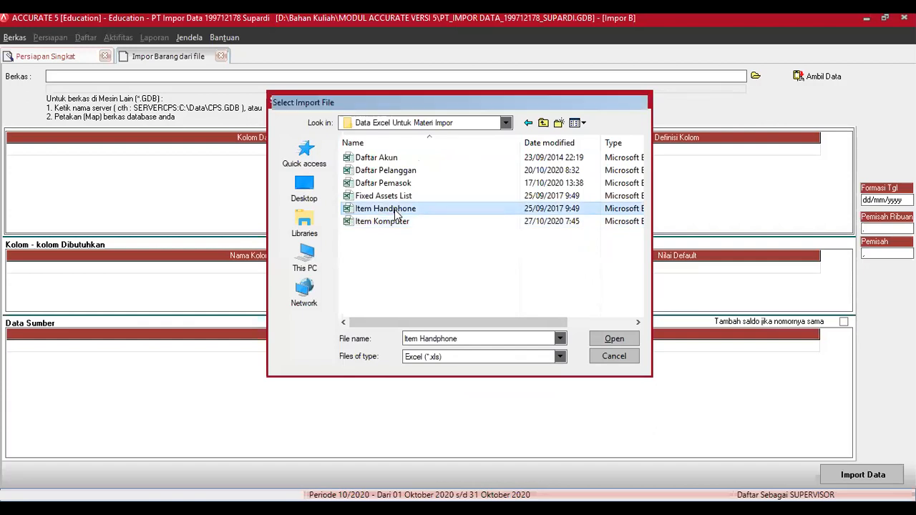
left_click(823, 75)
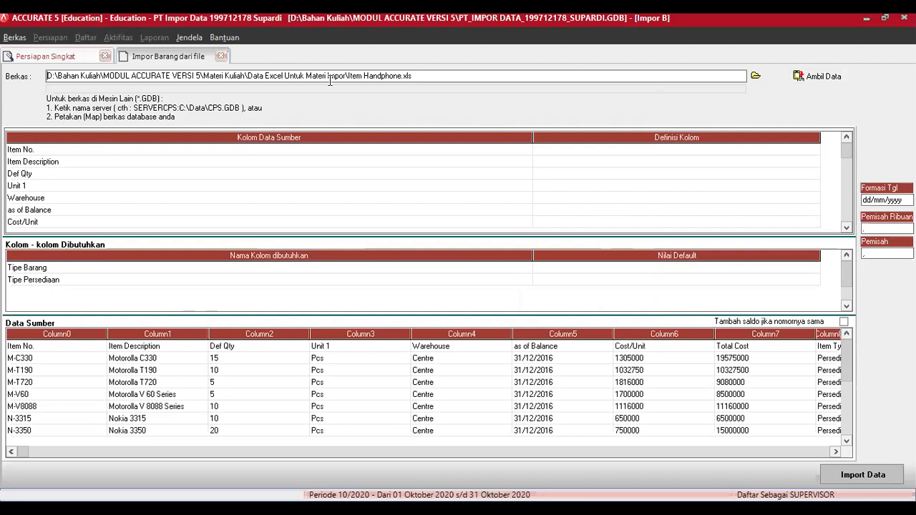
left_click(222, 56)
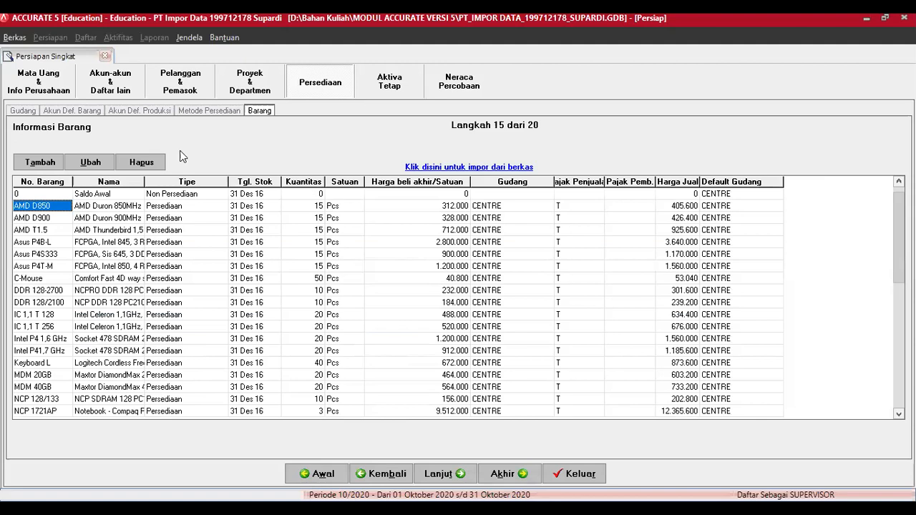
Step: On Akun Def. Barang, change the Persediaan, Penjualan and Retur Penjualan account codes to end in .002
left_click(85, 112)
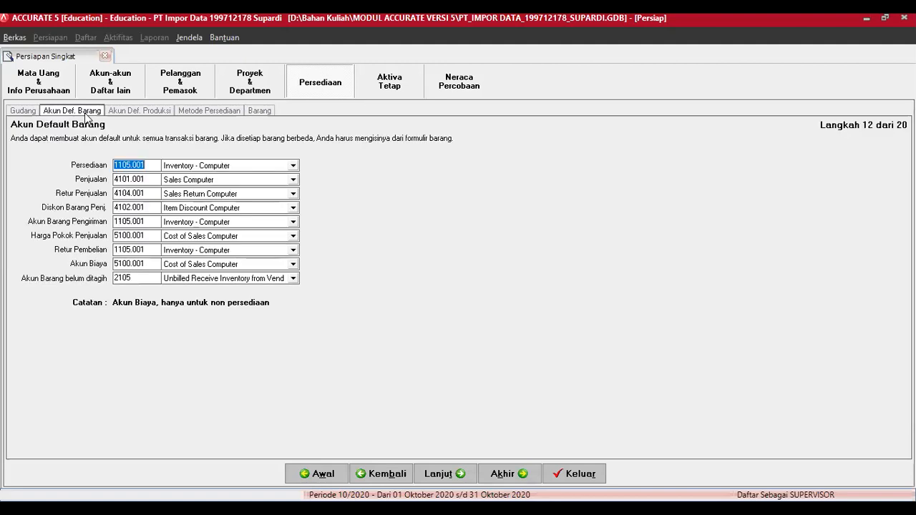
left_click(144, 165)
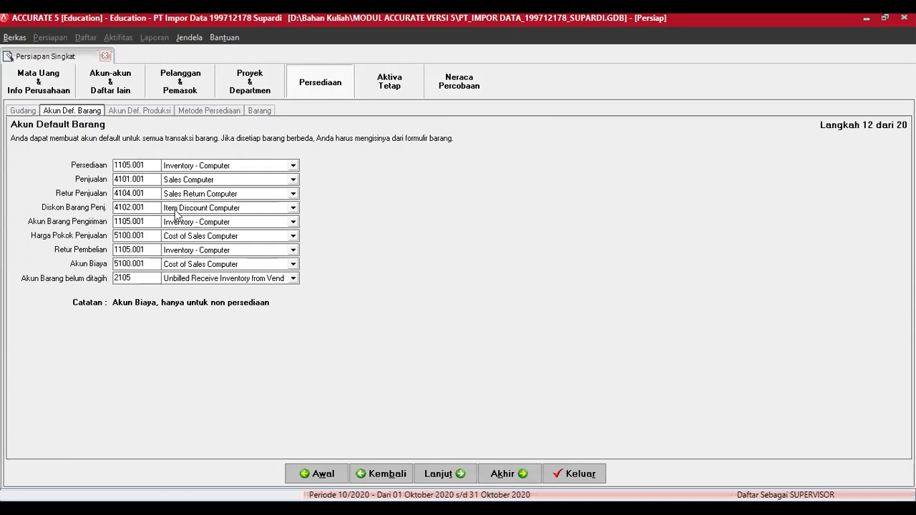
key("BackSpace")
type("2")
key("Tab")
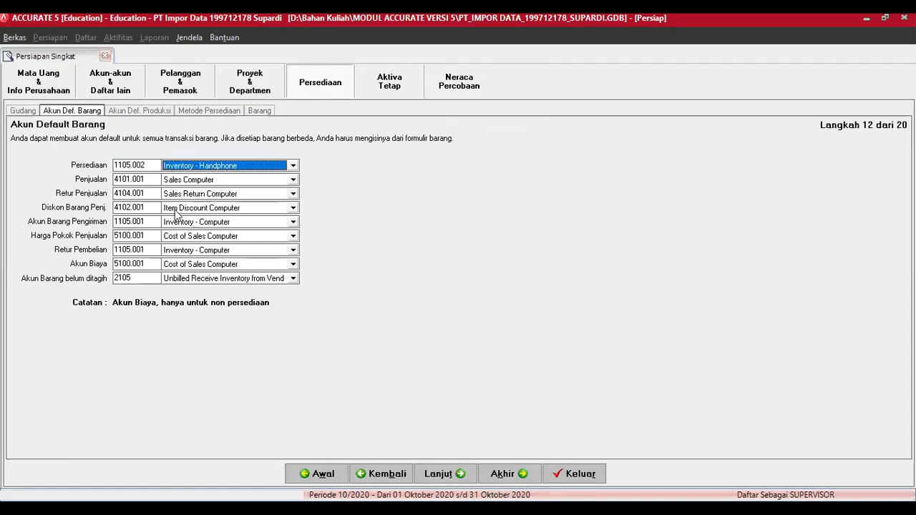
key("Tab")
key("BackSpace")
type("2")
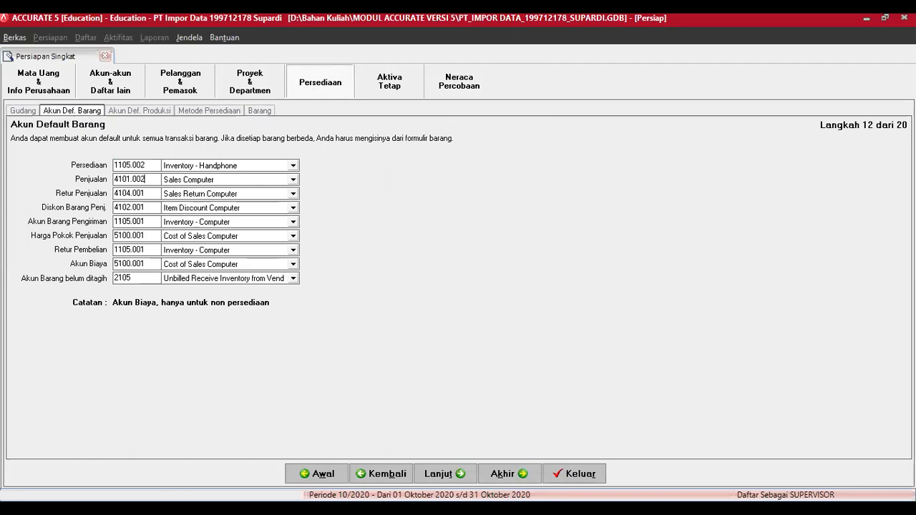
left_click(150, 196)
key("BackSpace")
type("2")
Step: Change the item discount, Barang Pengiriman and Harga Pokok Penjualan account codes to end in .002
left_click(147, 208)
key("BackSpace")
type("2")
left_click(147, 222)
key("BackSpace")
type("2")
left_click(144, 238)
key("BackSpace")
type("2")
Step: Set Retur Pembelian and Akun Biaya codes to .002, accepting the warning to keep 5100.002
left_click(147, 249)
key("BackSpace")
type("2")
left_click(150, 263)
key("BackSpace")
type("2")
left_click(152, 281)
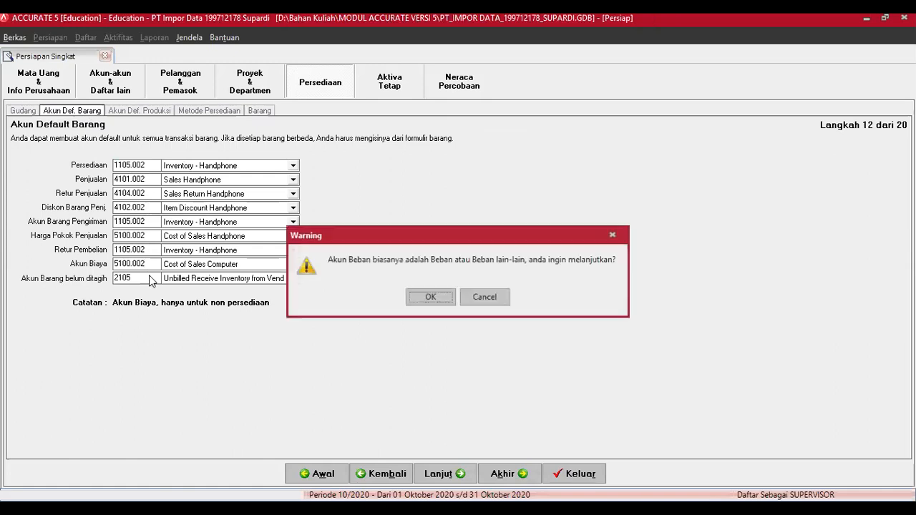
left_click(425, 298)
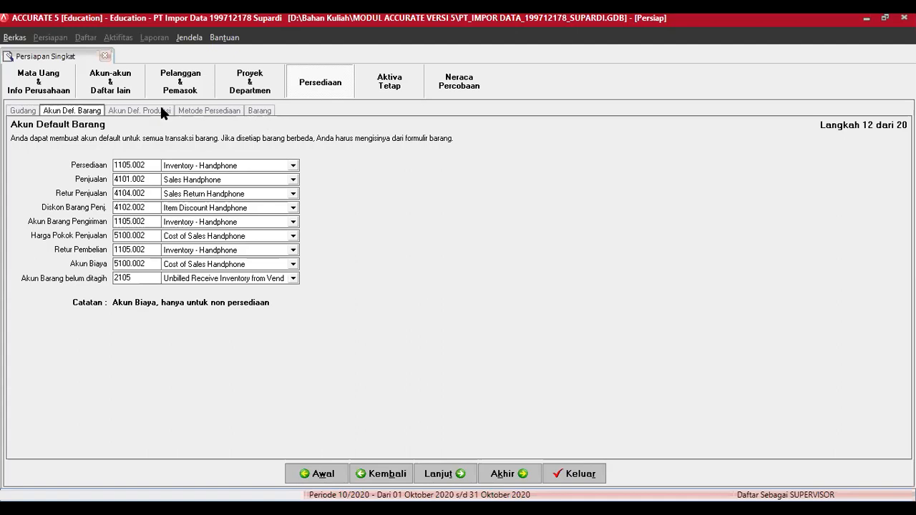
Step: Move through the setup wizard steps to reach the item information step
left_click(444, 476)
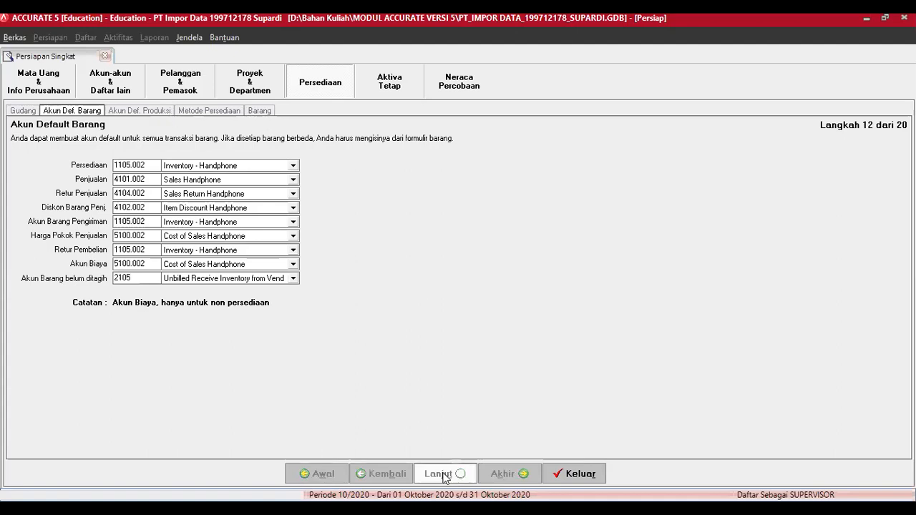
left_click(387, 475)
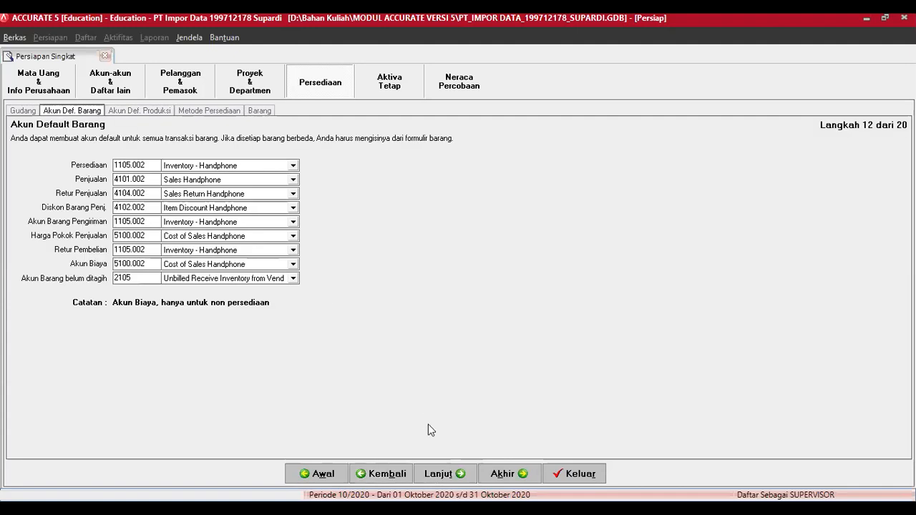
left_click(440, 474)
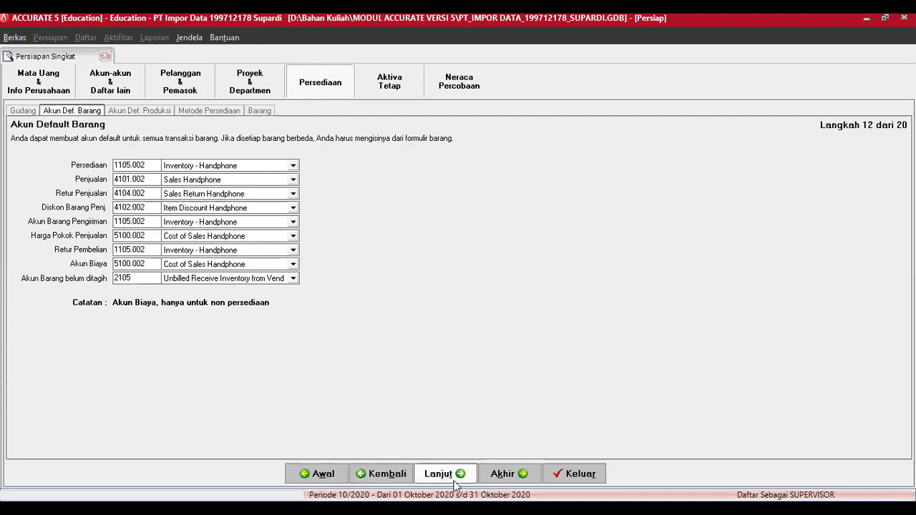
left_click(260, 110)
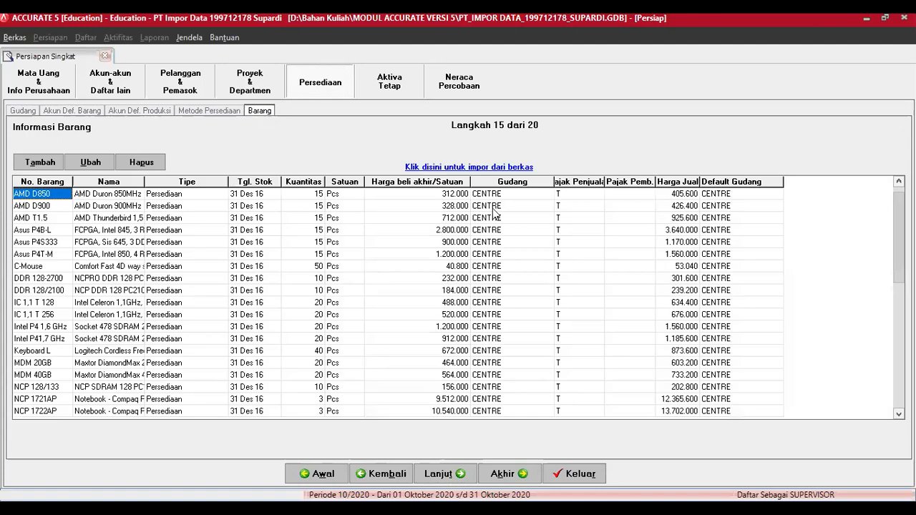
Step: Load Item Handphone.xls from MODUL ACCURATE VERSI 5 > Materi Kuliah > Data Excel Untuk Materi Impor into the import form
left_click(491, 169)
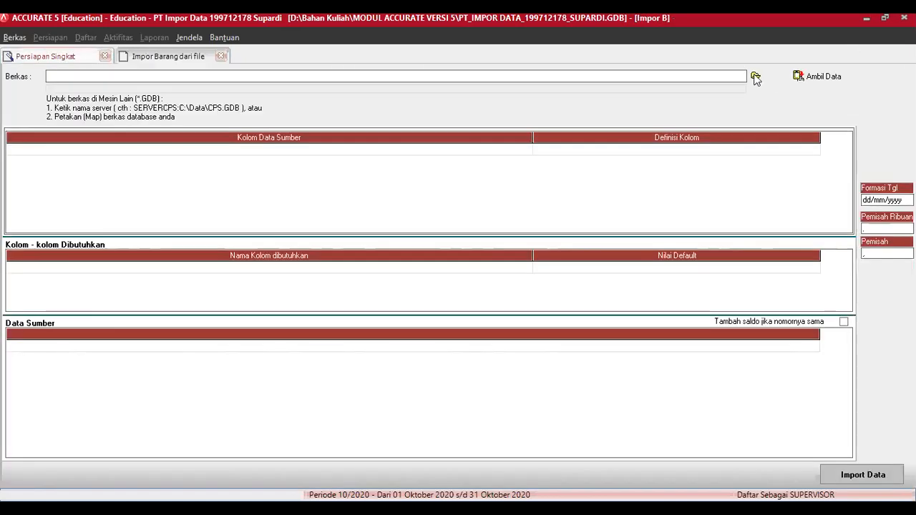
left_click(757, 78)
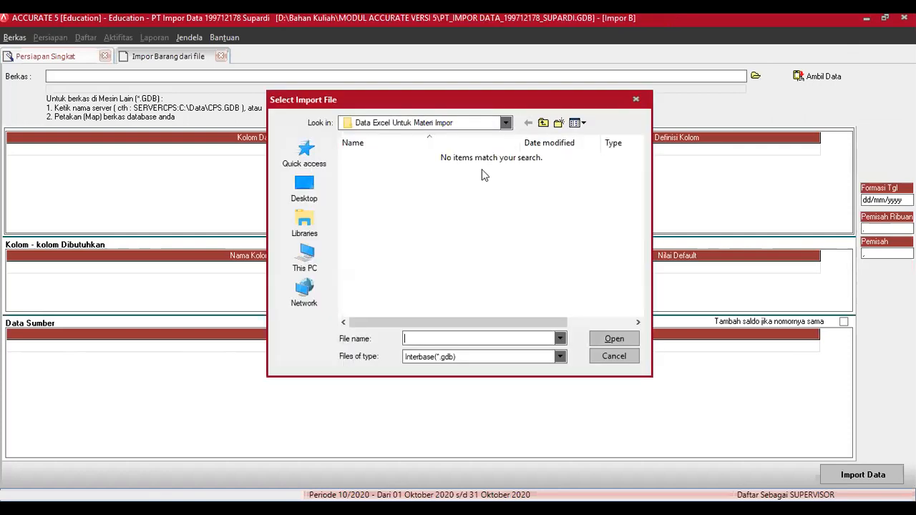
left_click(490, 126)
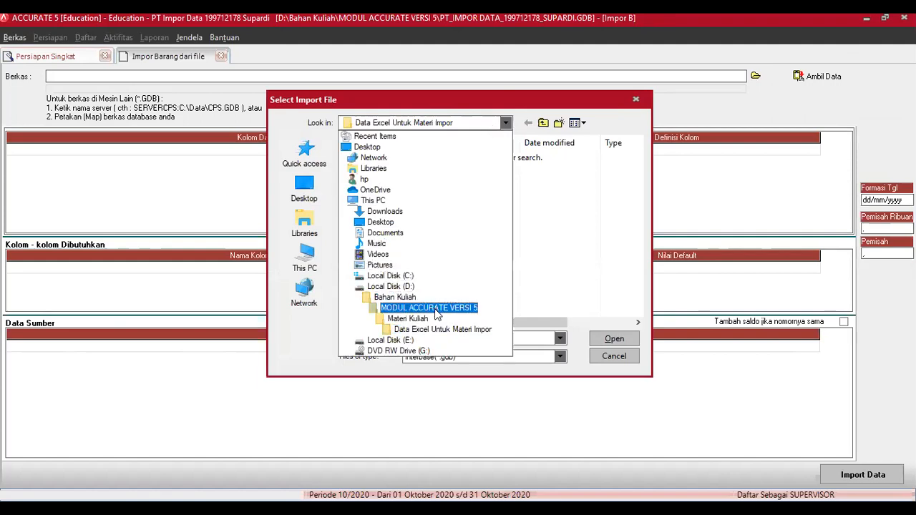
left_click(429, 308)
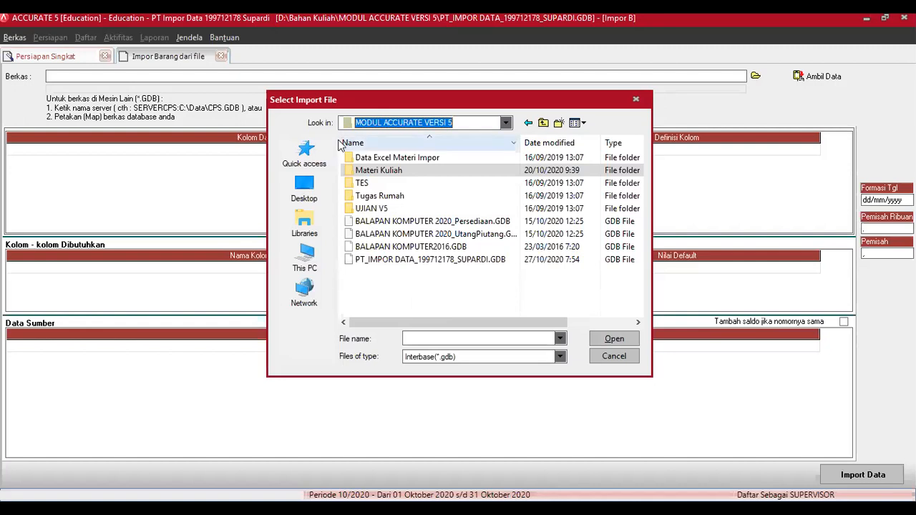
double_click(377, 172)
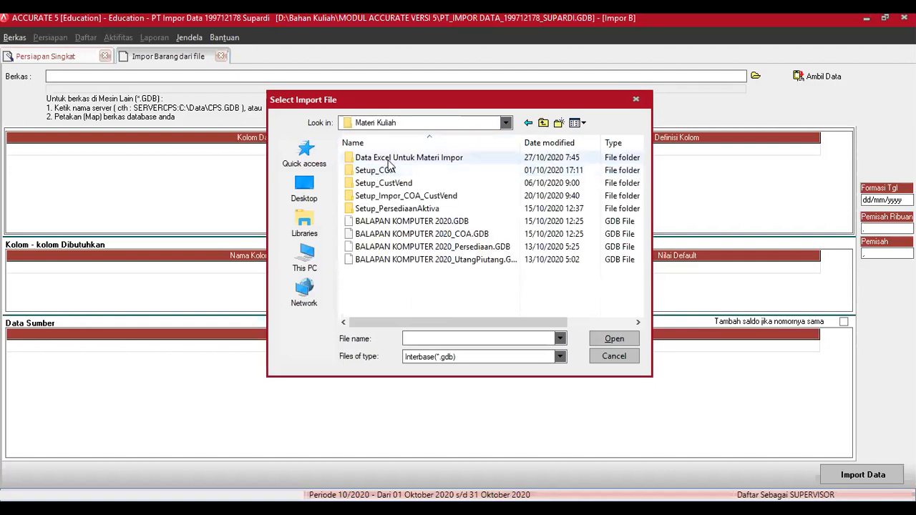
double_click(389, 164)
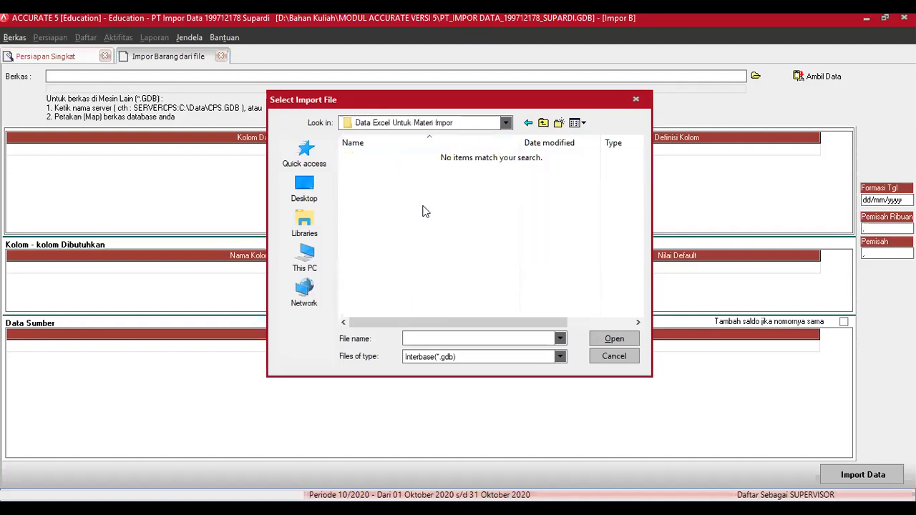
left_click(439, 356)
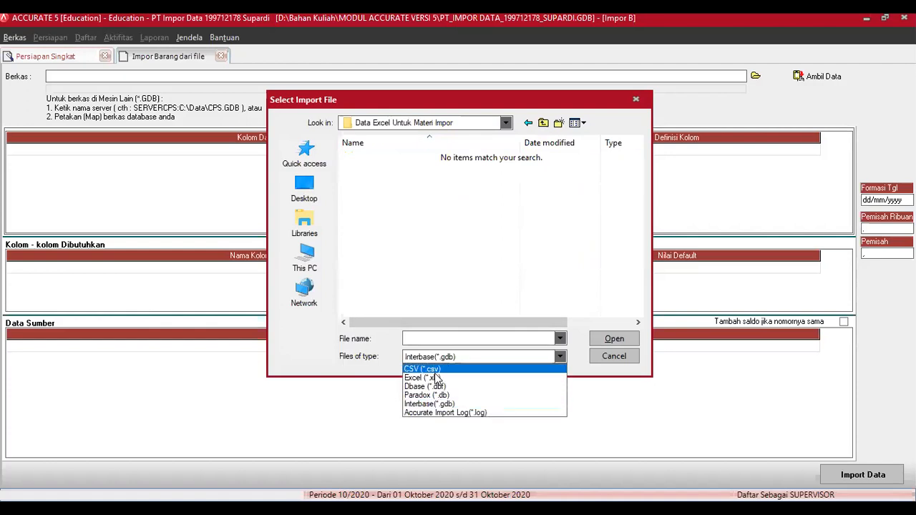
left_click(430, 378)
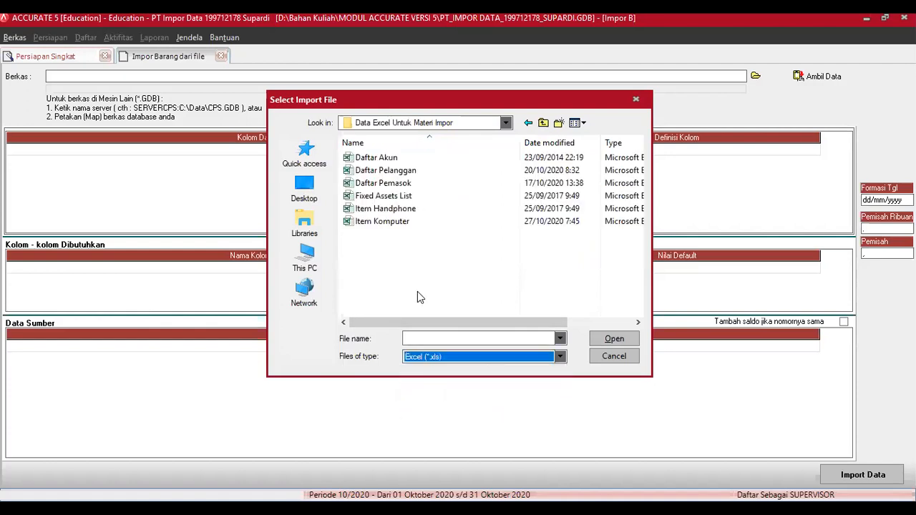
left_click(408, 209)
left_click(613, 339)
left_click(822, 76)
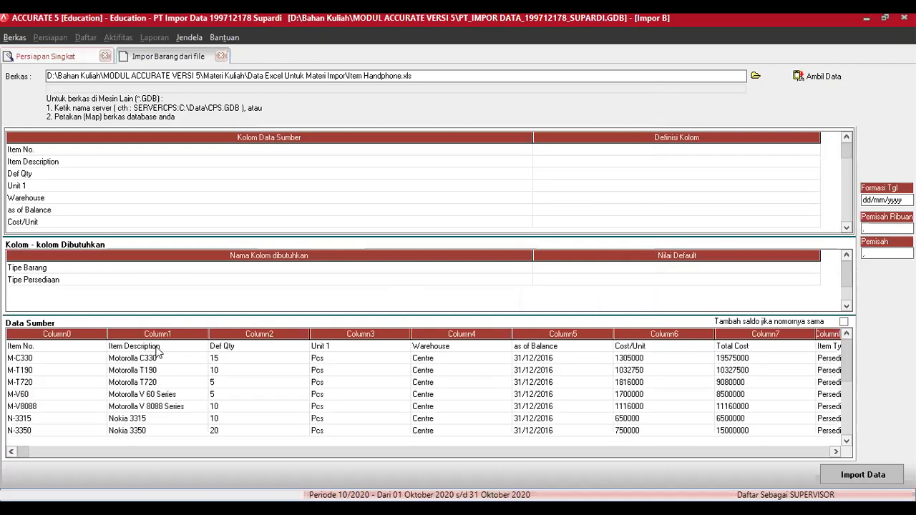
Step: Delete the Item No. header row from the source data
right_click(157, 350)
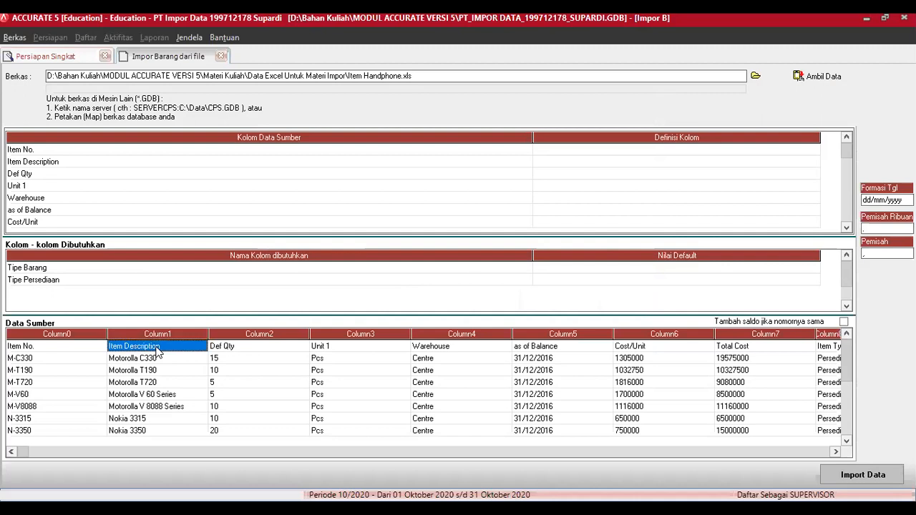
left_click(190, 370)
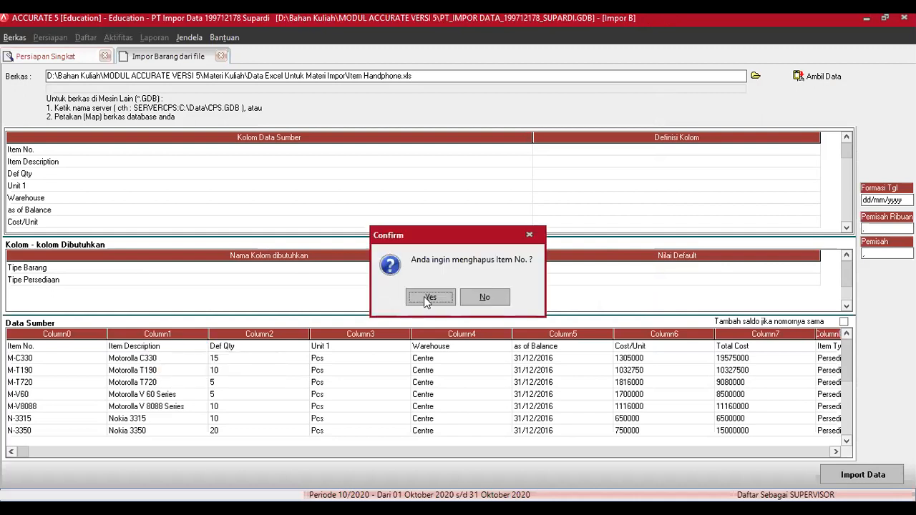
key("Return")
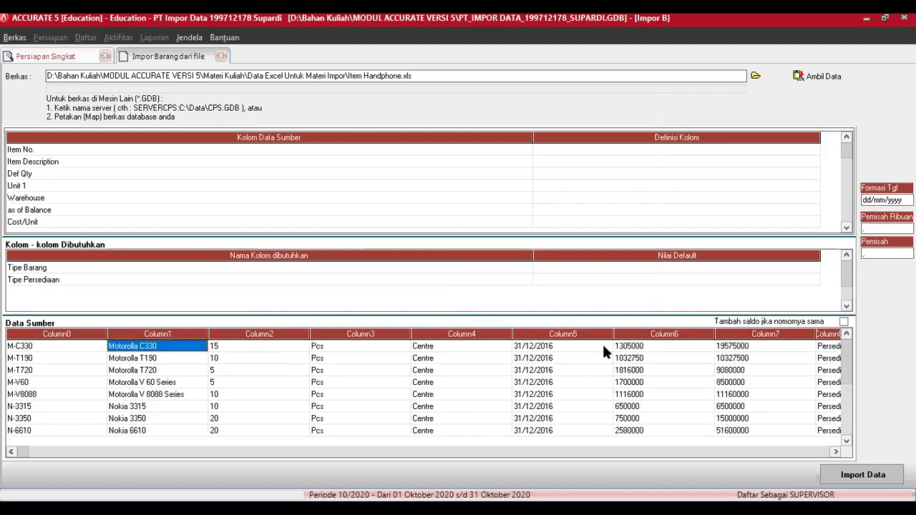
Step: Map Item No. to No. Barang, Item Description to Deskripsi Barang and Def Qty to Kuantitas
left_click(810, 149)
left_click(814, 149)
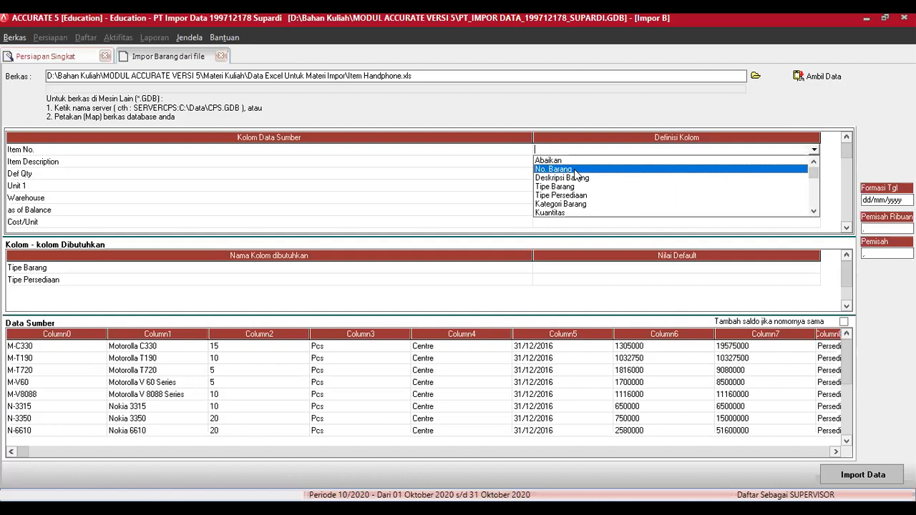
left_click(576, 169)
left_click(809, 162)
left_click(814, 162)
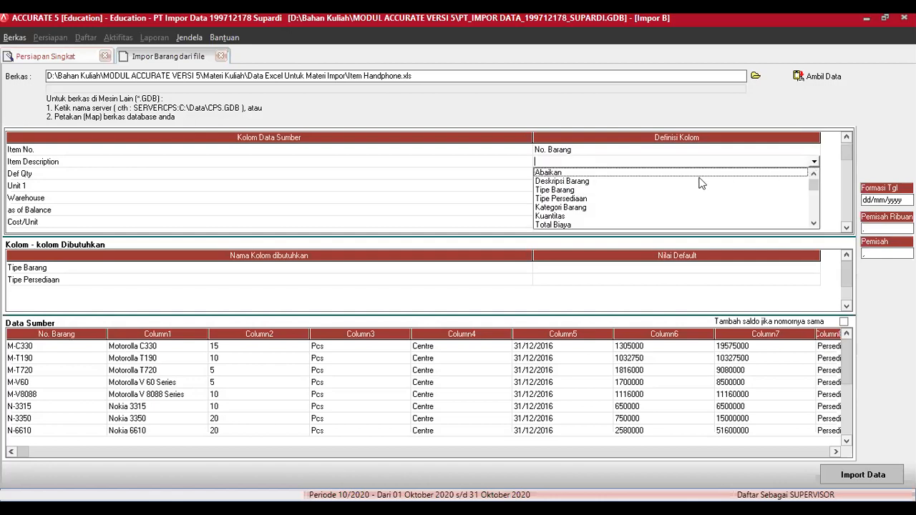
left_click(588, 181)
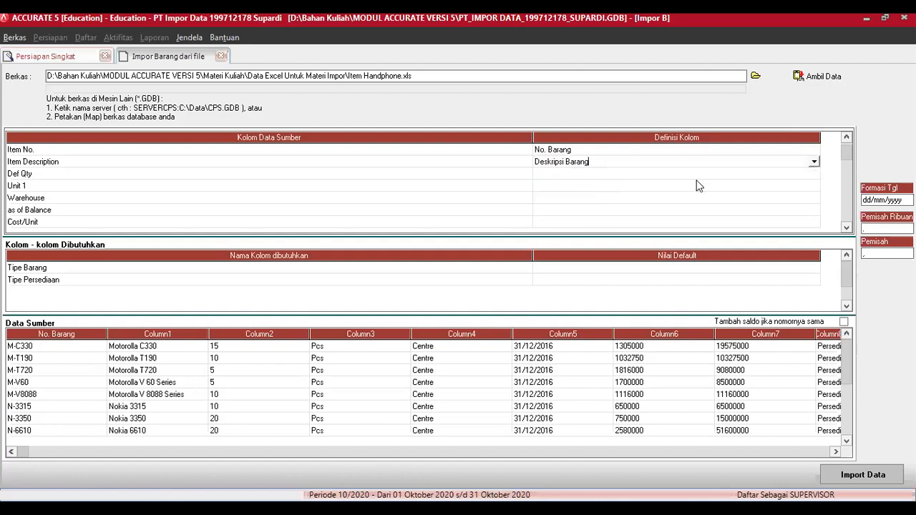
left_click(801, 176)
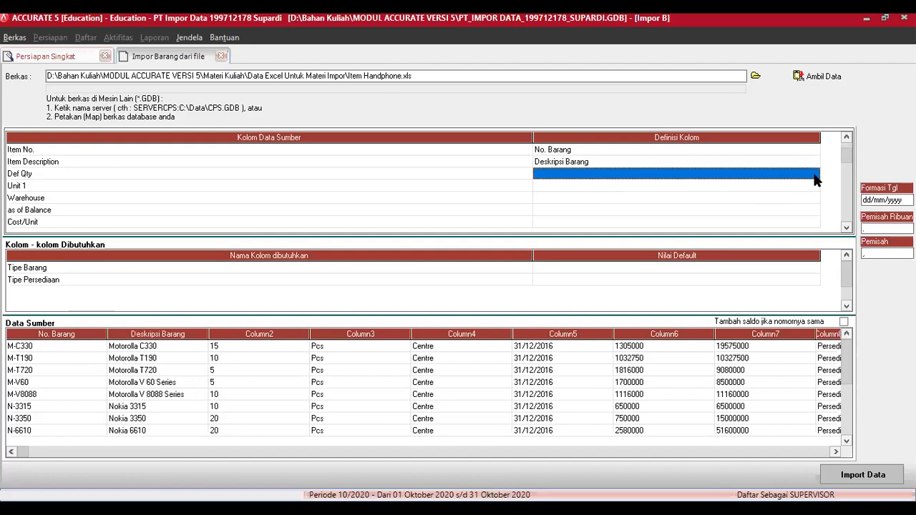
left_click(816, 180)
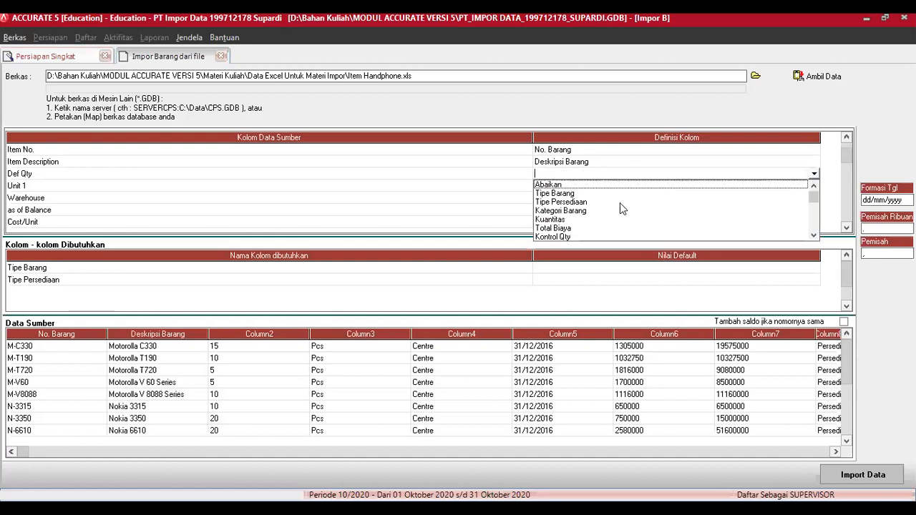
left_click(557, 225)
Step: Map Unit 1 to Unit 1 and Warehouse to Gudang, matching Centre to the CENTRE warehouse
left_click(802, 183)
left_click(813, 184)
left_click(814, 186)
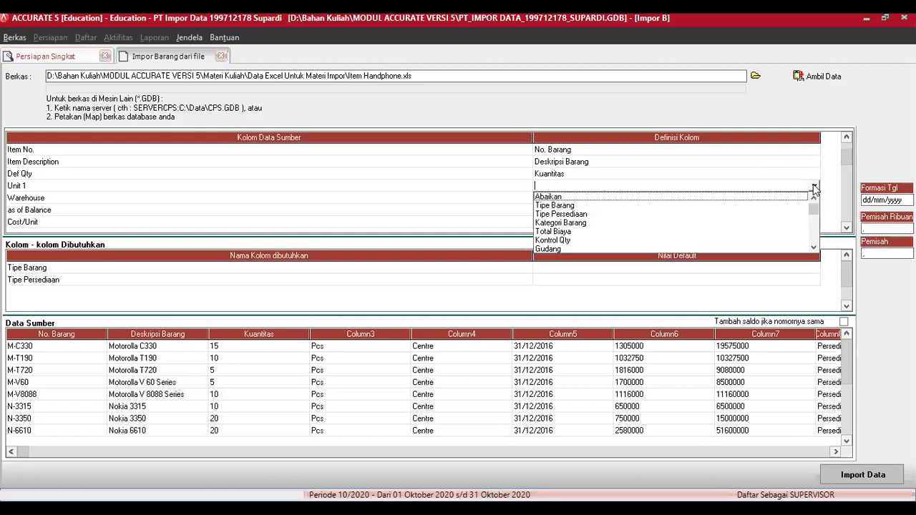
left_click(815, 250)
left_click(802, 231)
left_click(814, 198)
left_click(814, 198)
left_click(815, 199)
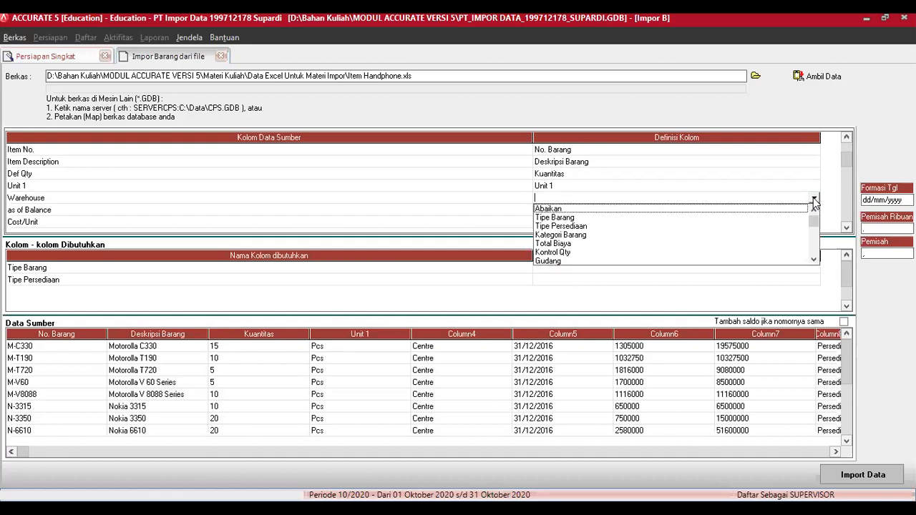
left_click(548, 261)
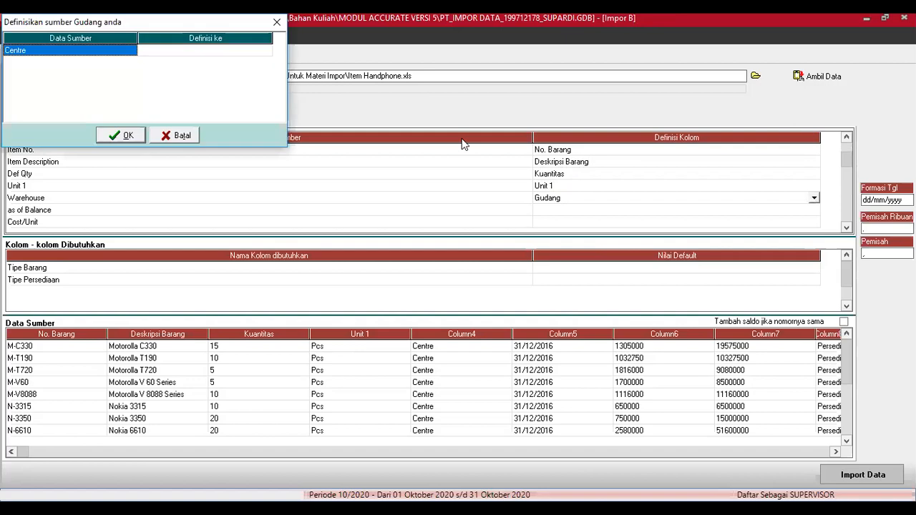
left_click(265, 50)
left_click(265, 51)
left_click(265, 51)
left_click(260, 61)
left_click(137, 136)
Step: Map as of Balance to per tgl., set Cost/Unit to Abaikan, and map Total Cost to Total Biaya
left_click(798, 211)
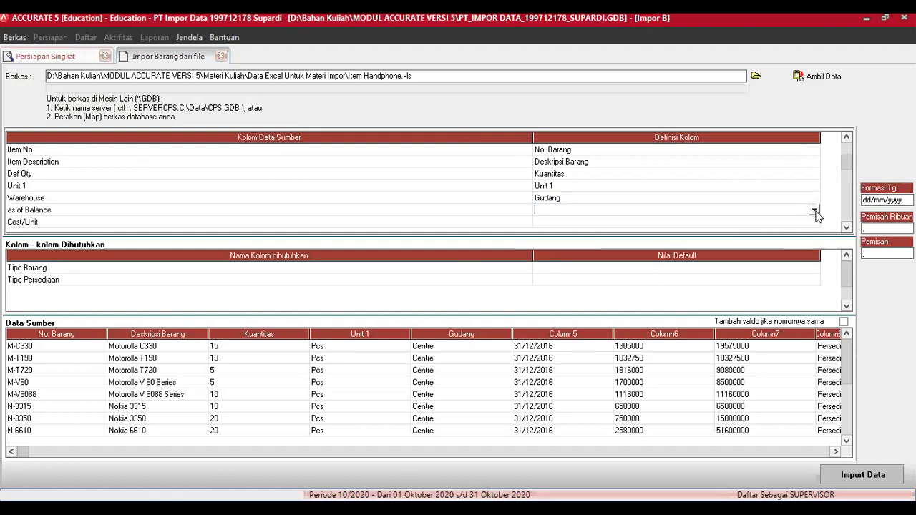
left_click(815, 211)
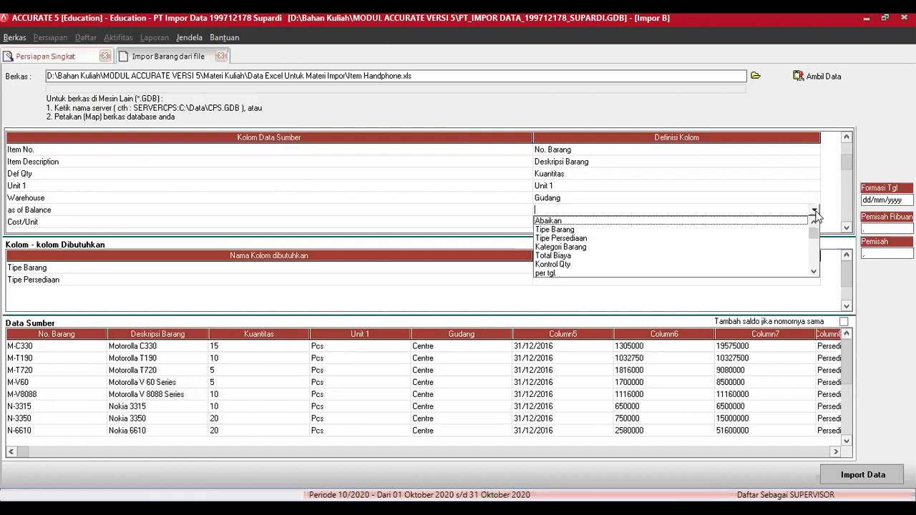
left_click(557, 274)
left_click(814, 224)
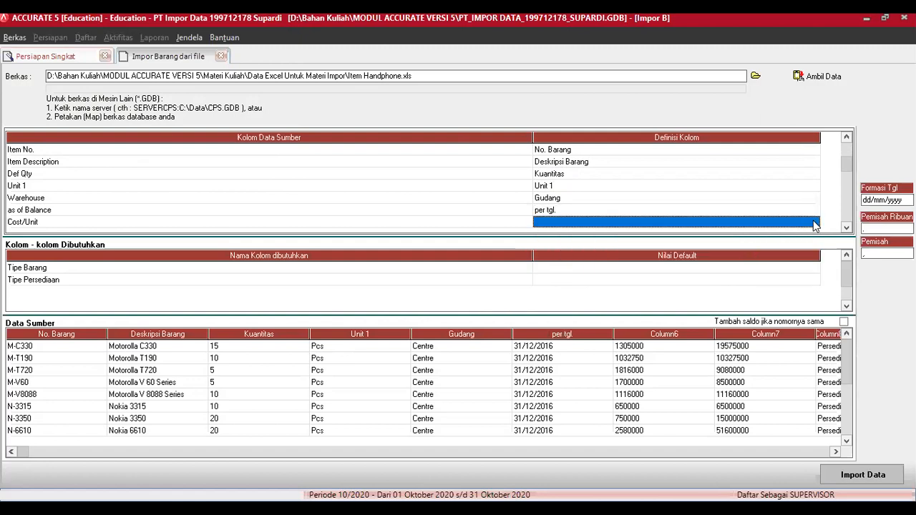
left_click(816, 225)
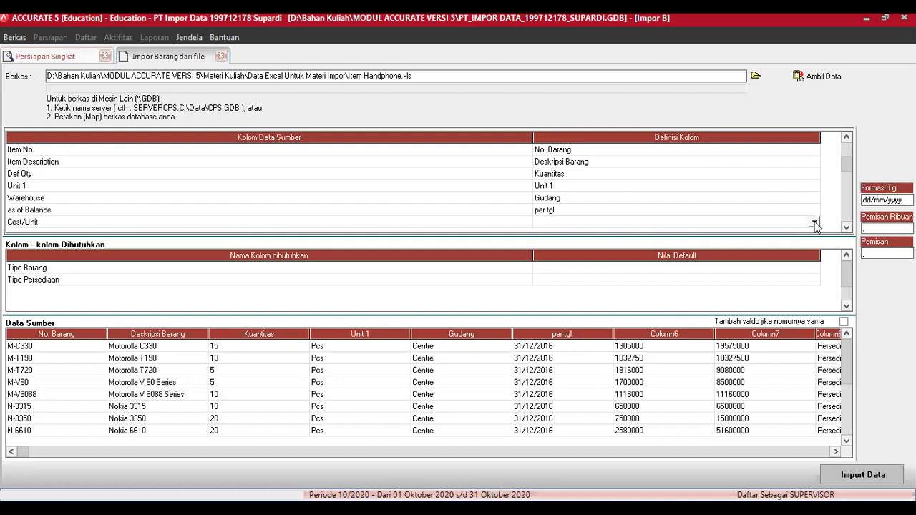
left_click(814, 223)
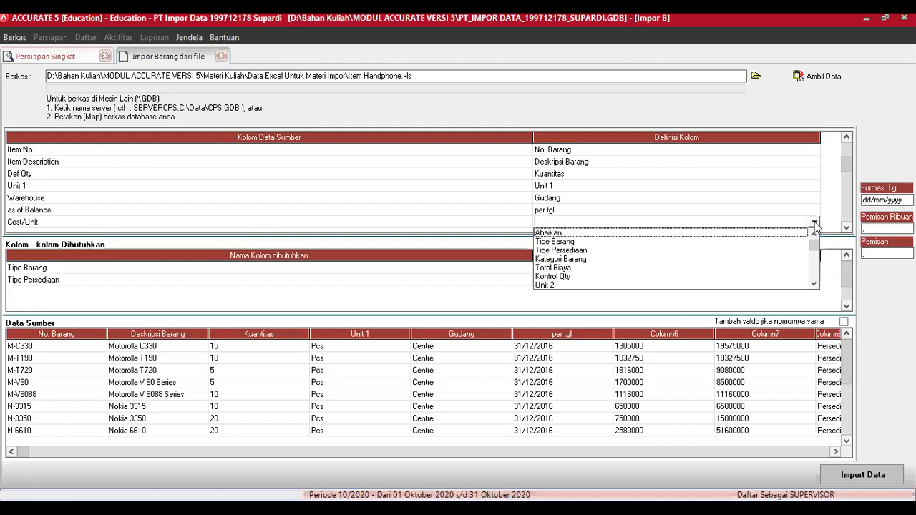
left_click(785, 232)
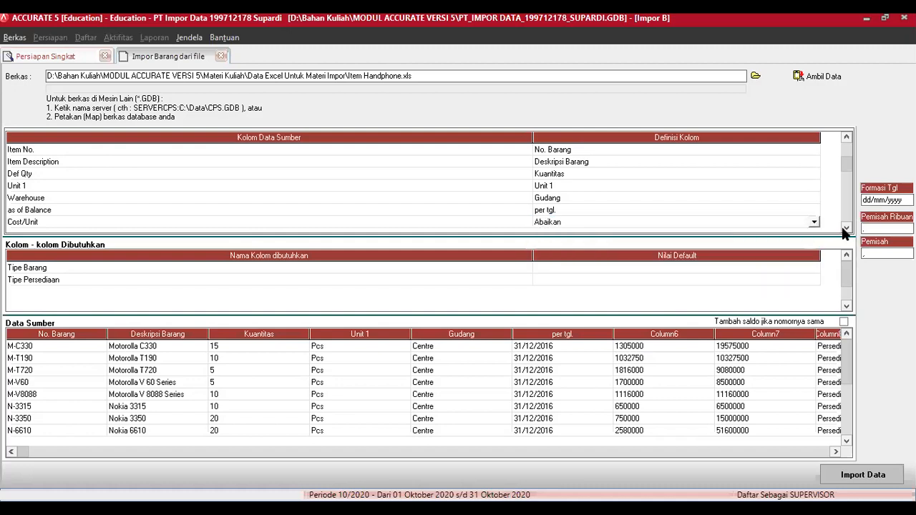
double_click(847, 228)
double_click(846, 229)
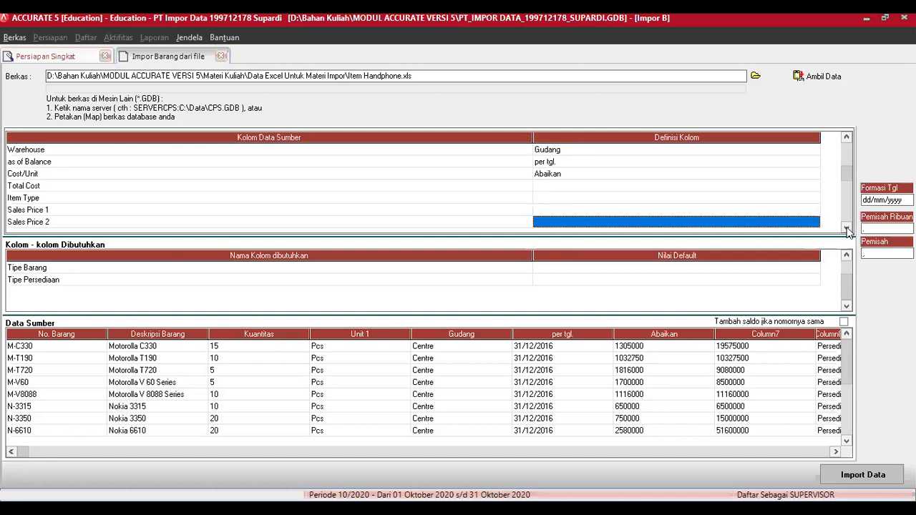
scroll(808, 164, "down", 2)
left_click(808, 163)
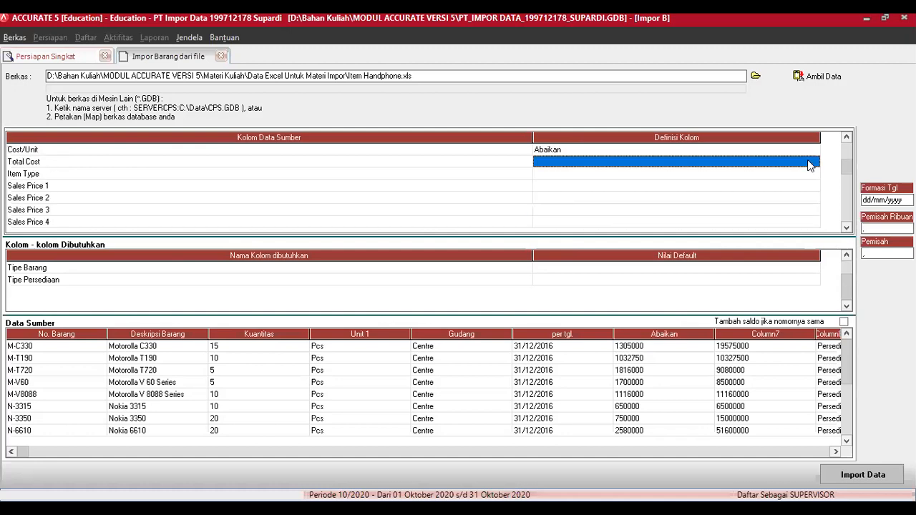
left_click(809, 163)
left_click(814, 162)
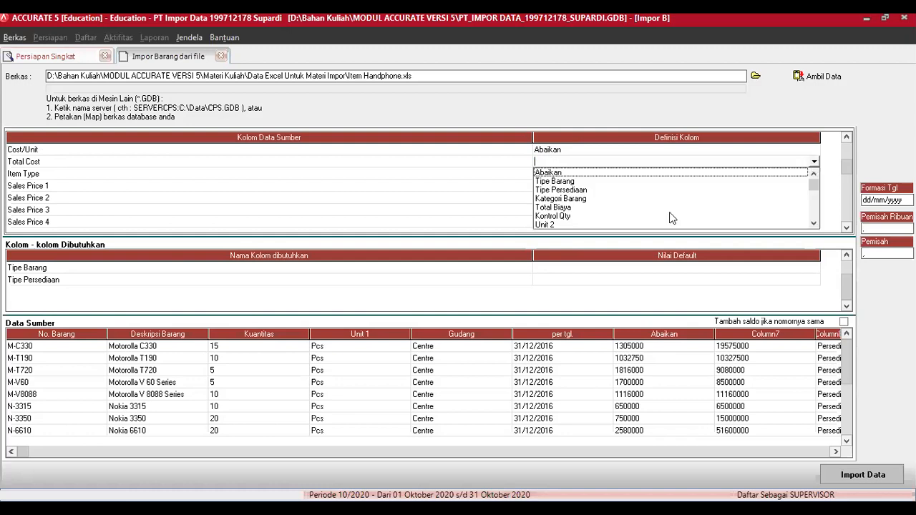
left_click(560, 208)
Step: Map Item Type to Tipe Barang, matching the Persediaan value to the Persediaan item type
left_click(809, 177)
left_click(814, 176)
left_click(814, 174)
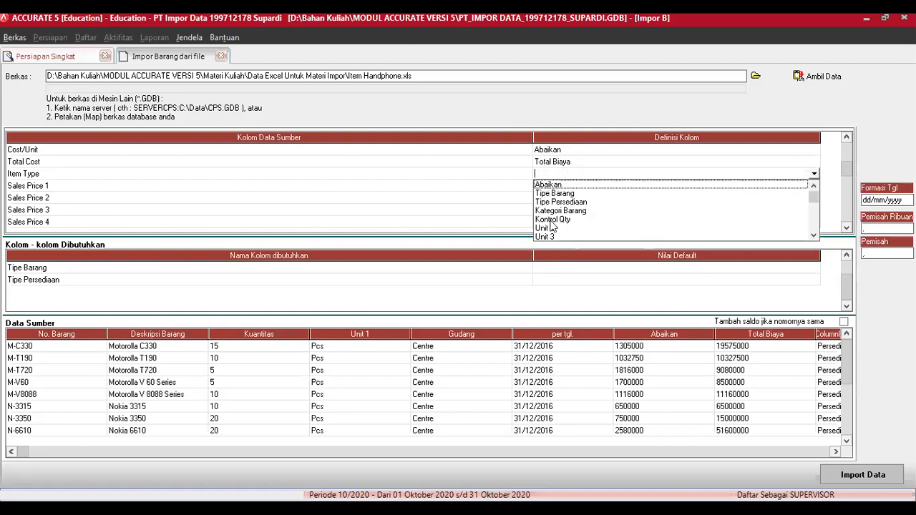
left_click(561, 195)
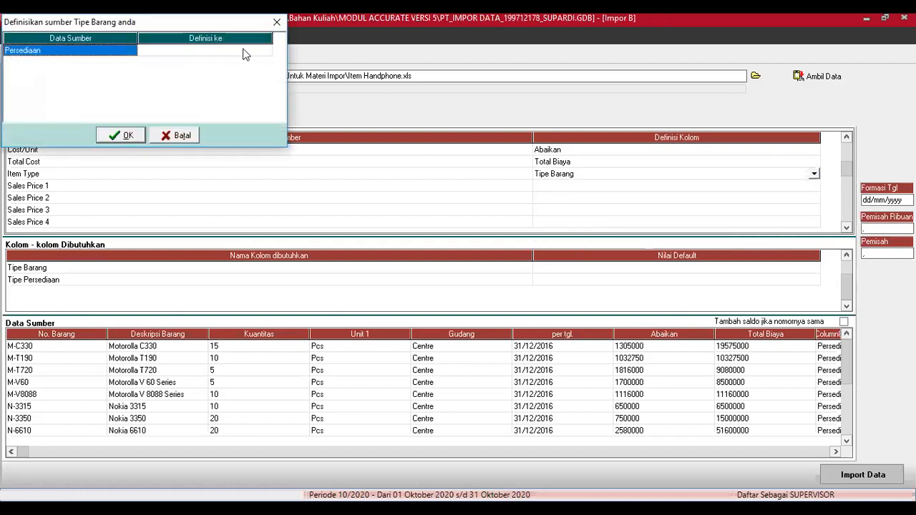
left_click(262, 53)
left_click(265, 53)
left_click(265, 53)
left_click(235, 58)
left_click(118, 137)
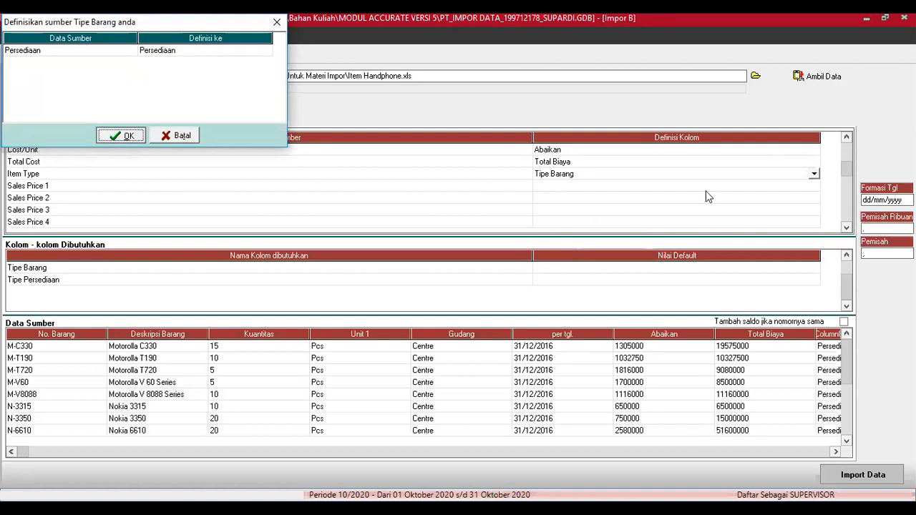
left_click(782, 188)
left_click(809, 190)
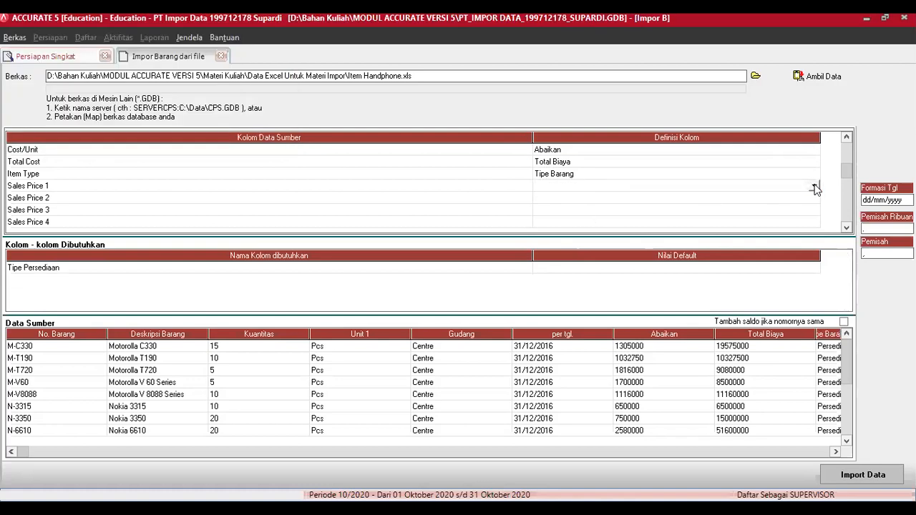
left_click(815, 188)
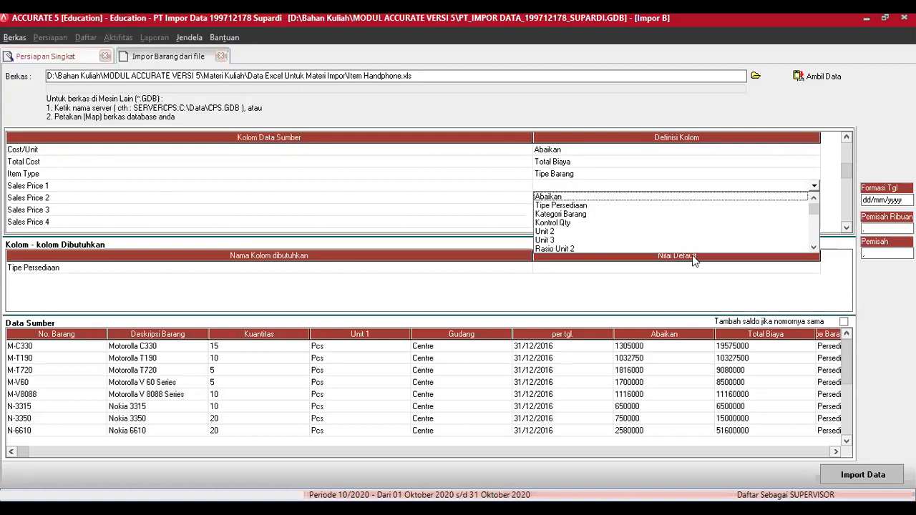
Step: Map Sales Price 1 and Sales Price 2 to Def. Harga Jual 1 and Def. Harga Jual 2
left_click(813, 249)
left_click(813, 249)
left_click(813, 249)
left_click(813, 249)
left_click(813, 249)
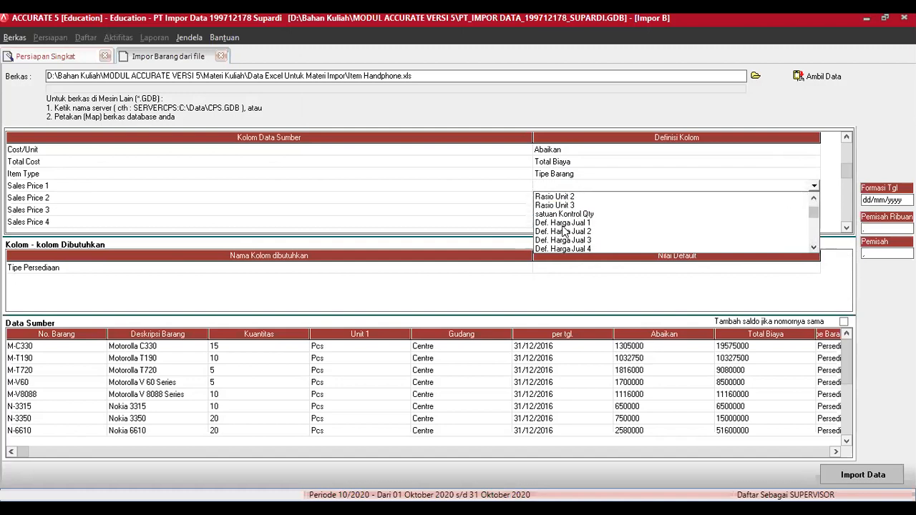
left_click(569, 228)
left_click(816, 198)
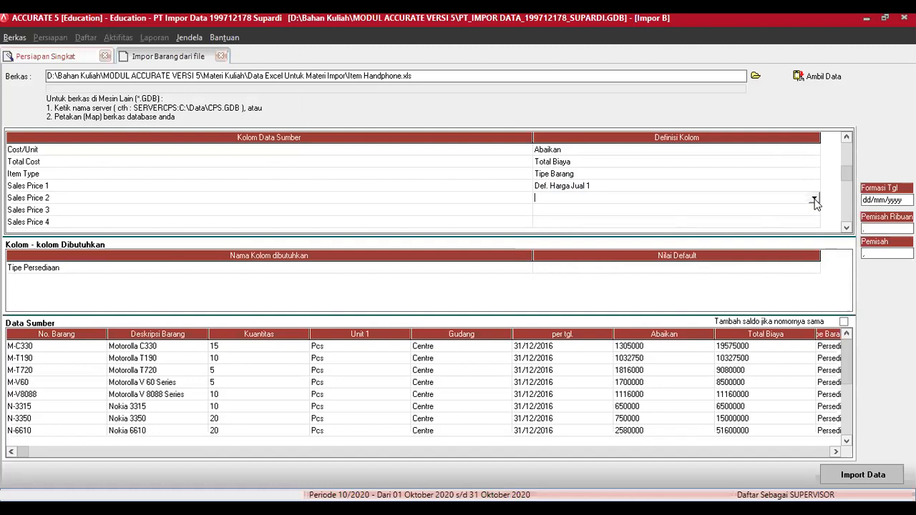
left_click(814, 199)
left_click(814, 254)
left_click(814, 254)
left_click(814, 254)
left_click(814, 254)
left_click(814, 254)
left_click(814, 254)
left_click(814, 254)
left_click(588, 227)
Step: Map Sales Price 3 and Sales Price 4 to Def. Harga Jual 3 and Def. Harga Jual 4
left_click(808, 212)
left_click(815, 212)
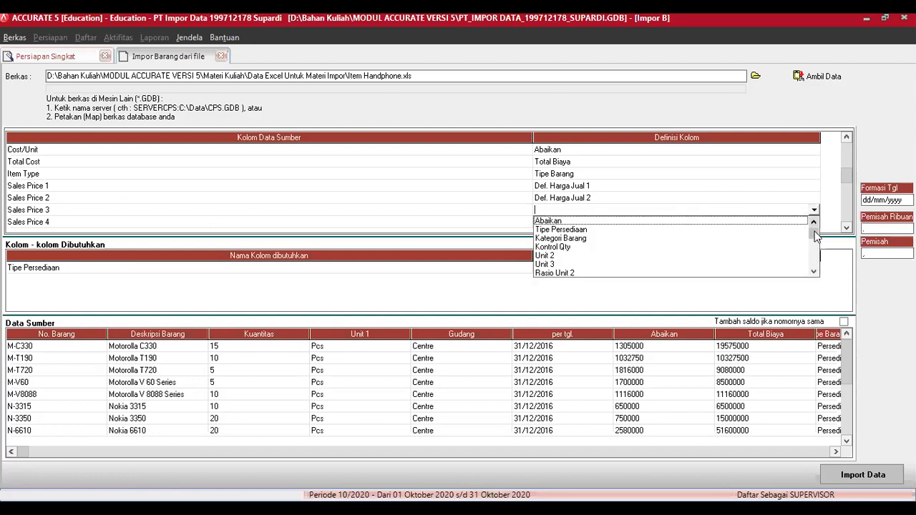
scroll(813, 240, "down", 3)
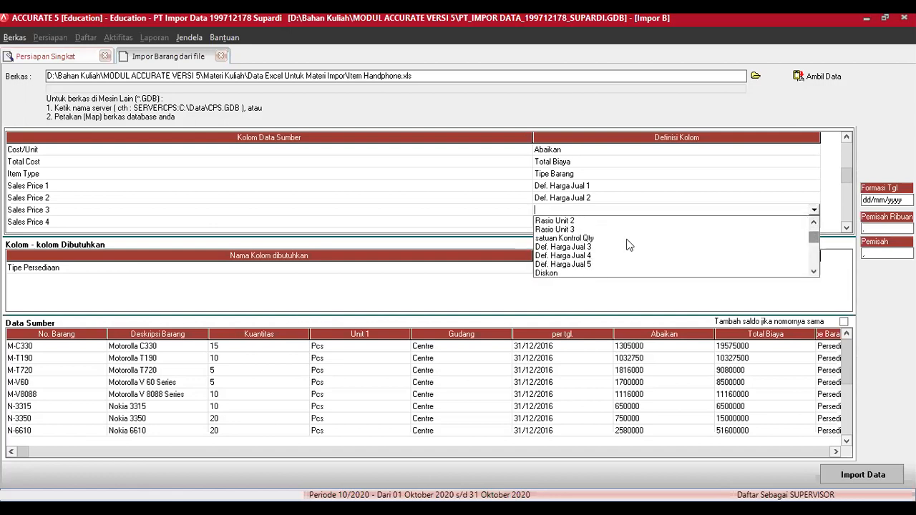
left_click(628, 244)
left_click(816, 224)
left_click(815, 222)
scroll(816, 247, "down", 5)
left_click(591, 244)
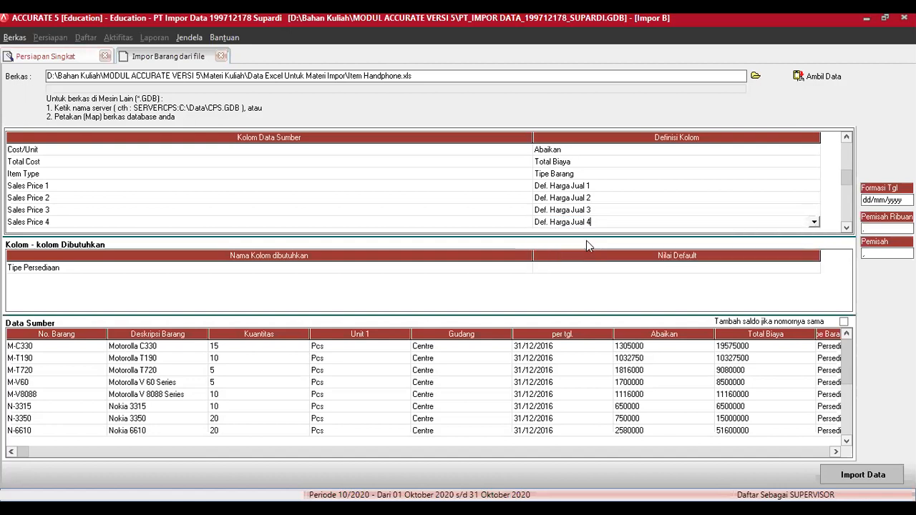
Step: Map Sales Price 5 to Def. Harga Jual 5 and the Discount column to Diskon
left_click(847, 229)
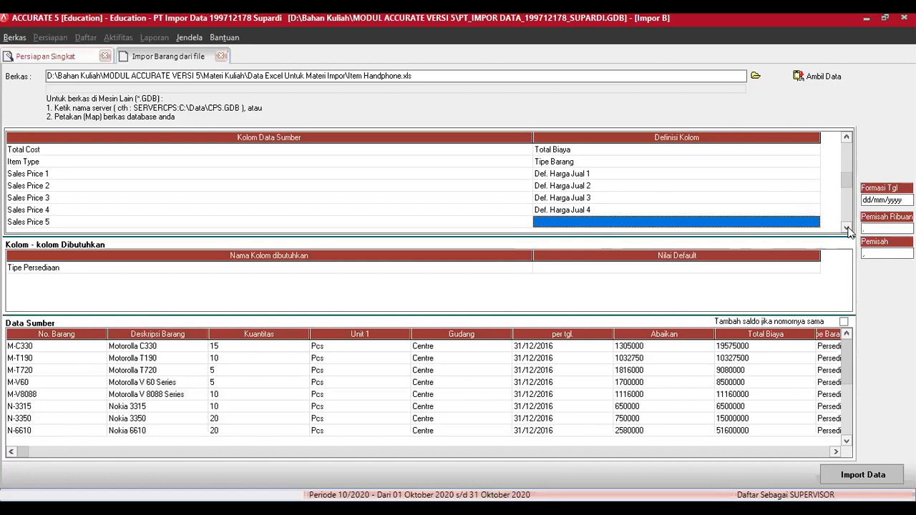
left_click(848, 229)
left_click(847, 228)
left_click(848, 228)
left_click(848, 228)
left_click(847, 228)
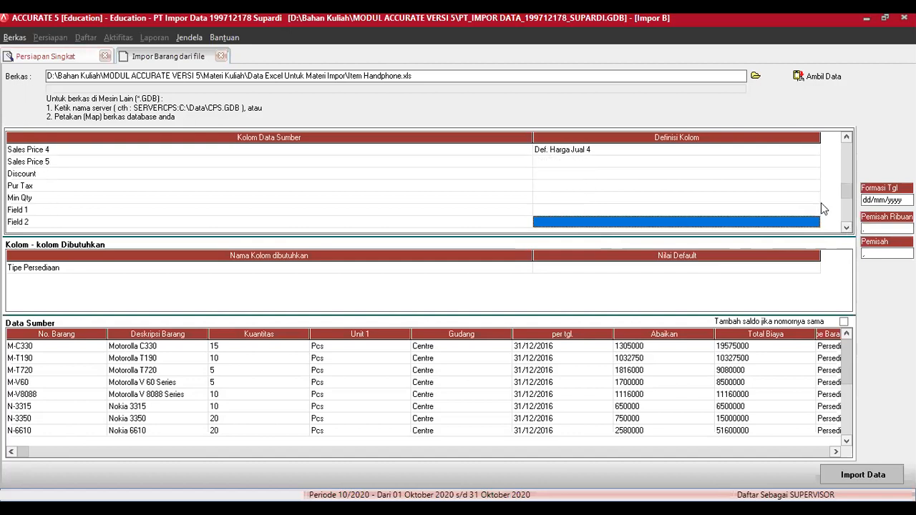
left_click(808, 162)
left_click(813, 162)
left_click_drag(814, 185, 728, 180)
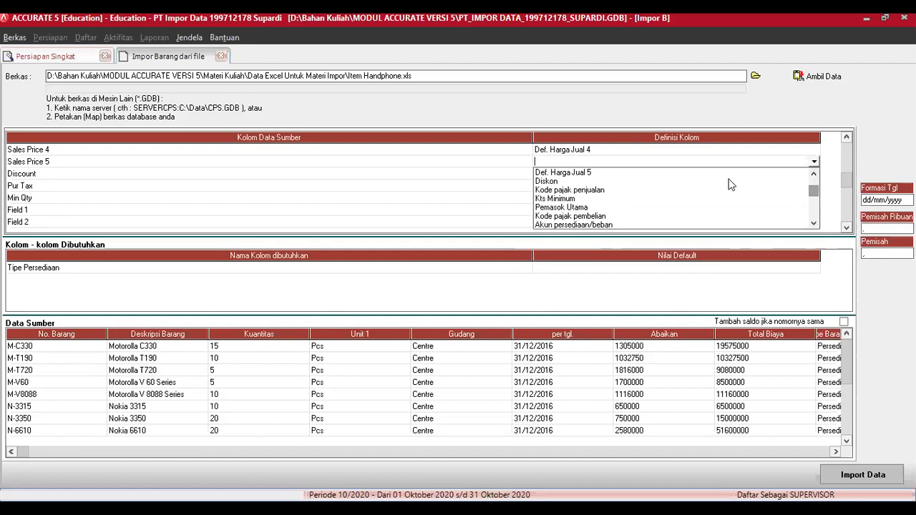
left_click(588, 176)
left_click(787, 175)
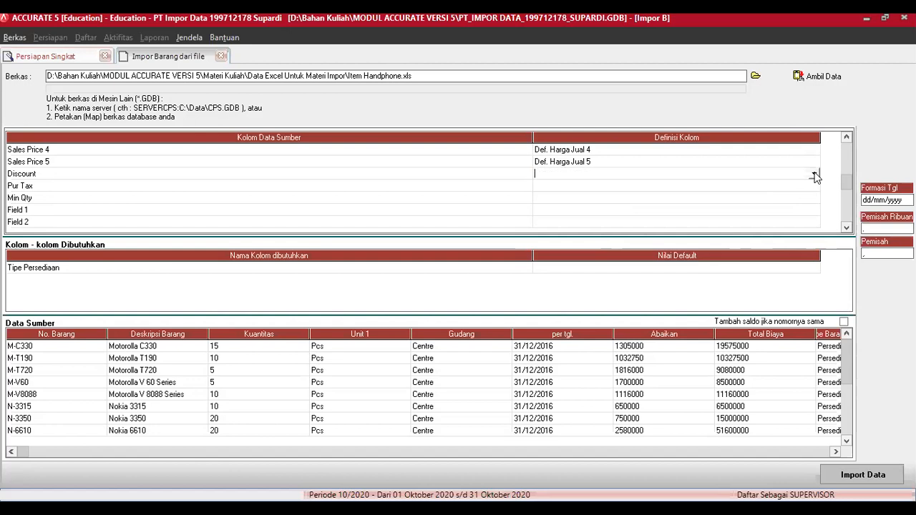
left_click(814, 174)
left_click(814, 234)
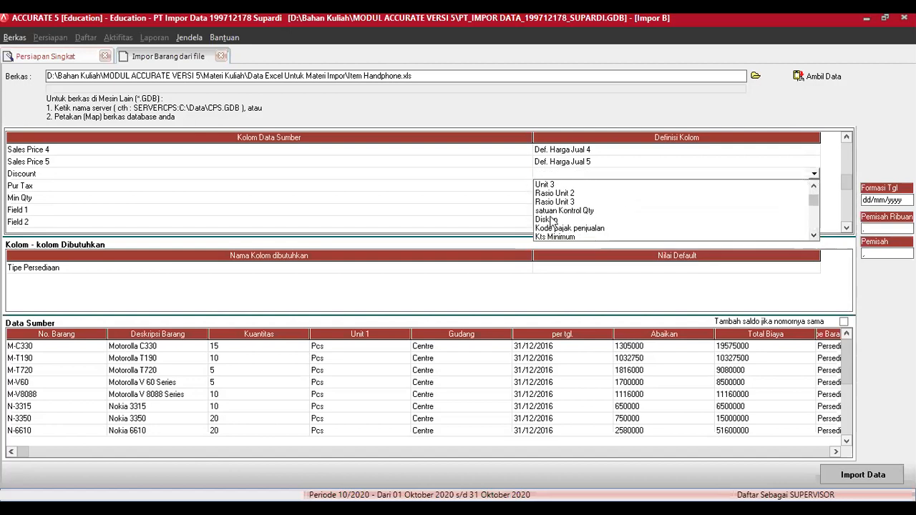
left_click(555, 220)
left_click(810, 187)
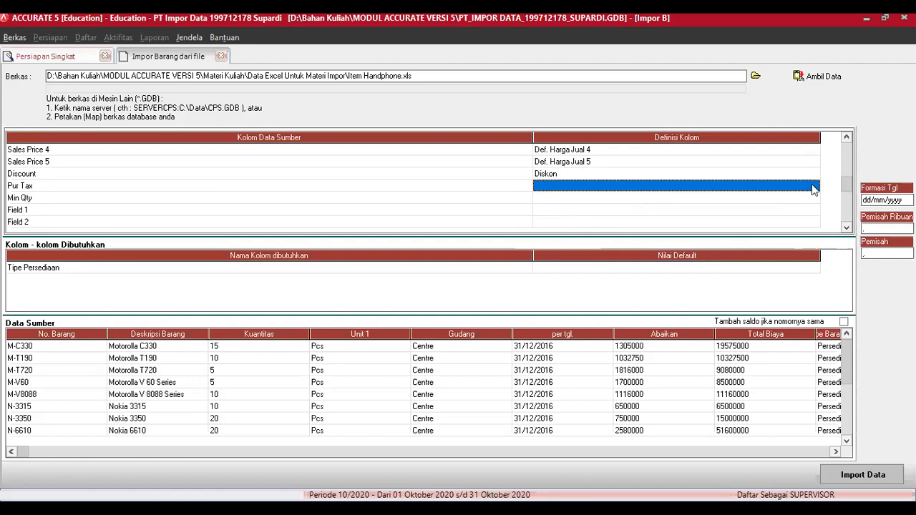
Step: Map Pur Tax to Kode pajak penjualan, defining source value T as PPN Standar
left_click(814, 187)
left_click(815, 187)
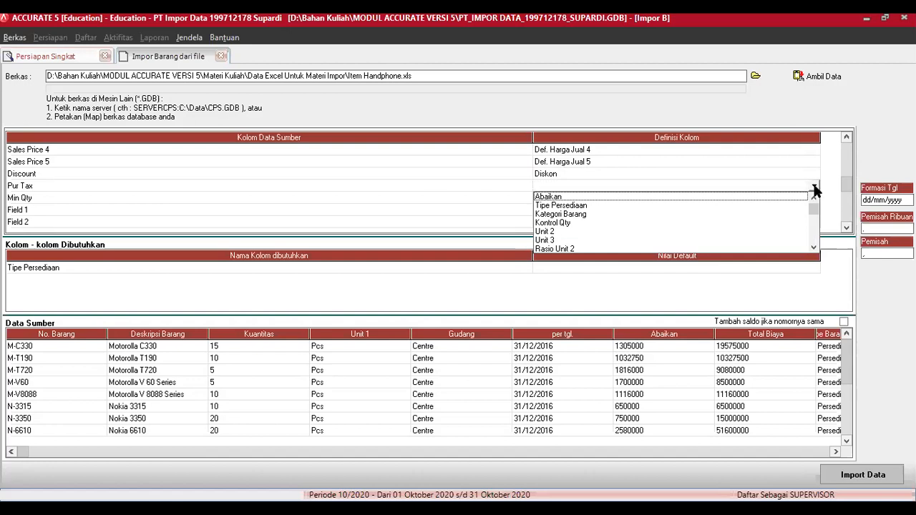
left_click(814, 248)
left_click(814, 248)
left_click(814, 248)
left_click(814, 247)
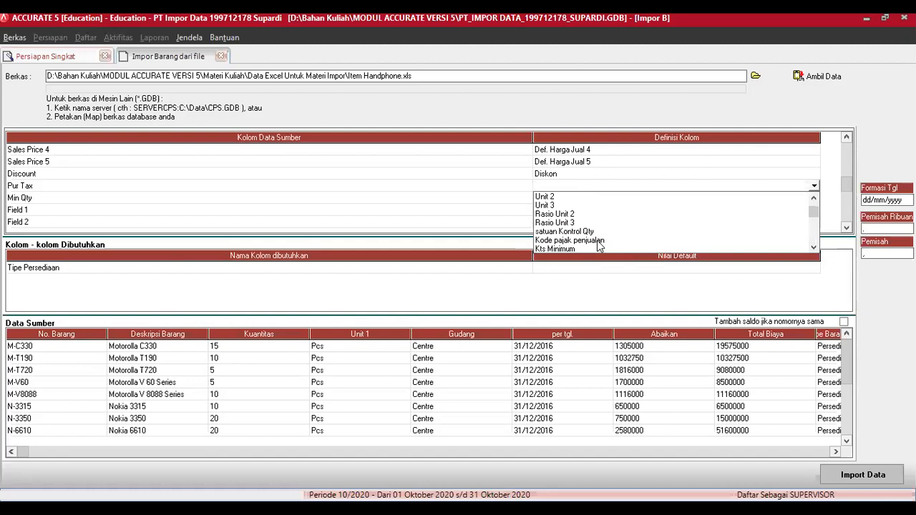
left_click(598, 242)
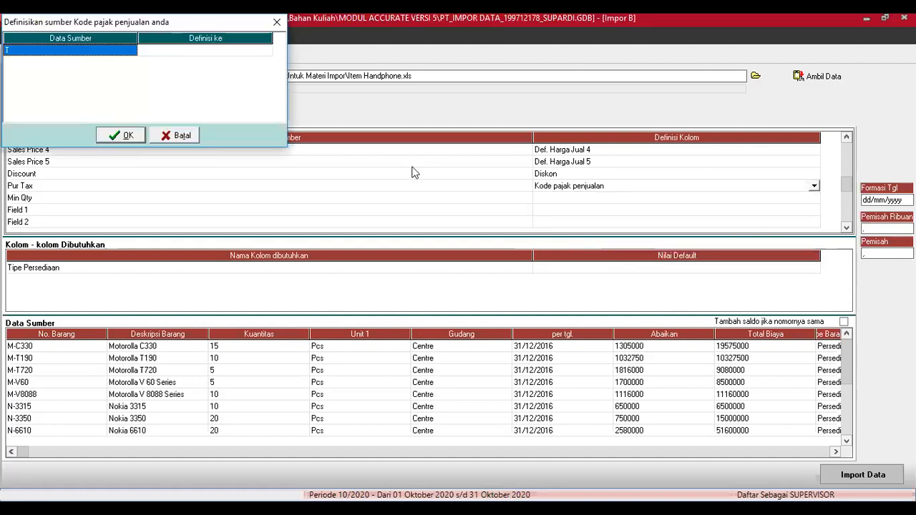
left_click(265, 52)
left_click(265, 51)
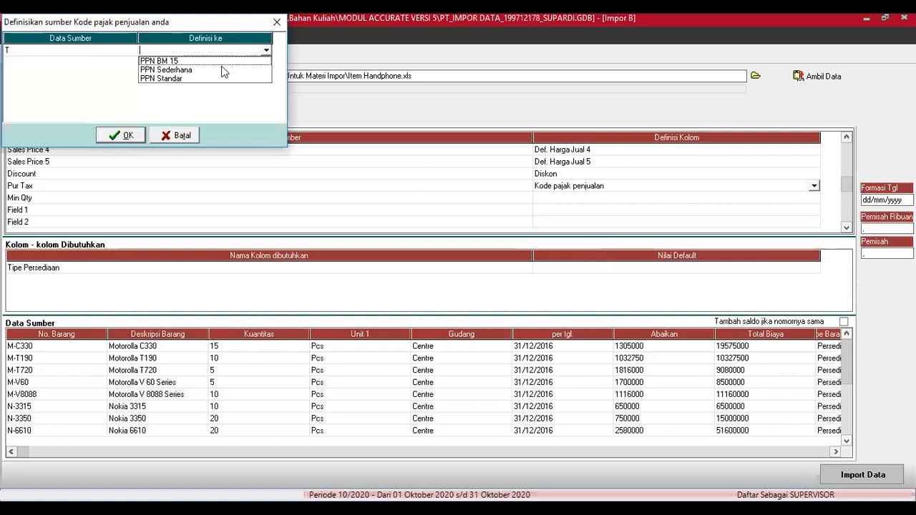
left_click(203, 79)
left_click(127, 134)
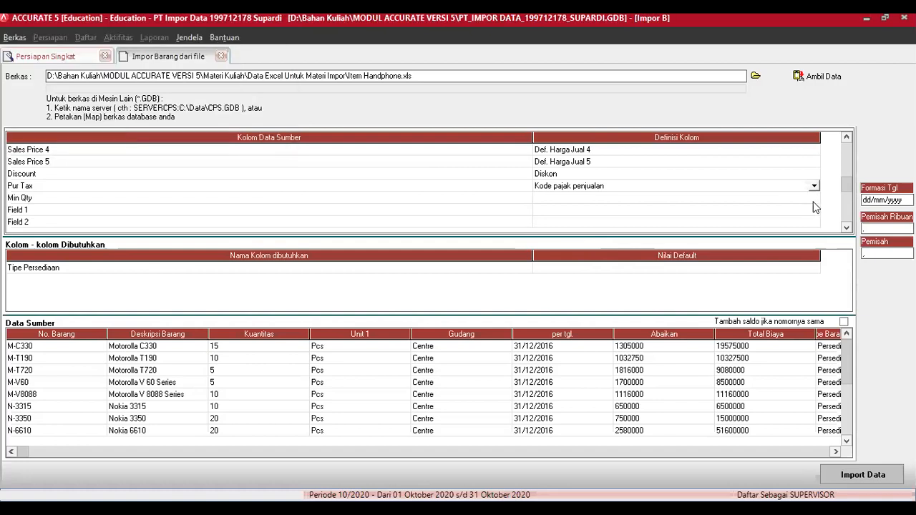
Step: Map the Min Qty column to Kts Minimum
left_click(813, 202)
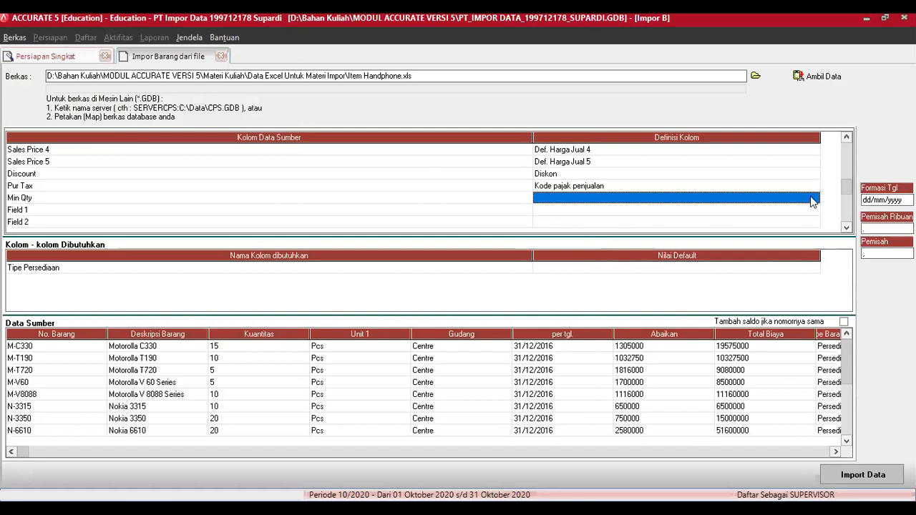
left_click(814, 201)
left_click(814, 199)
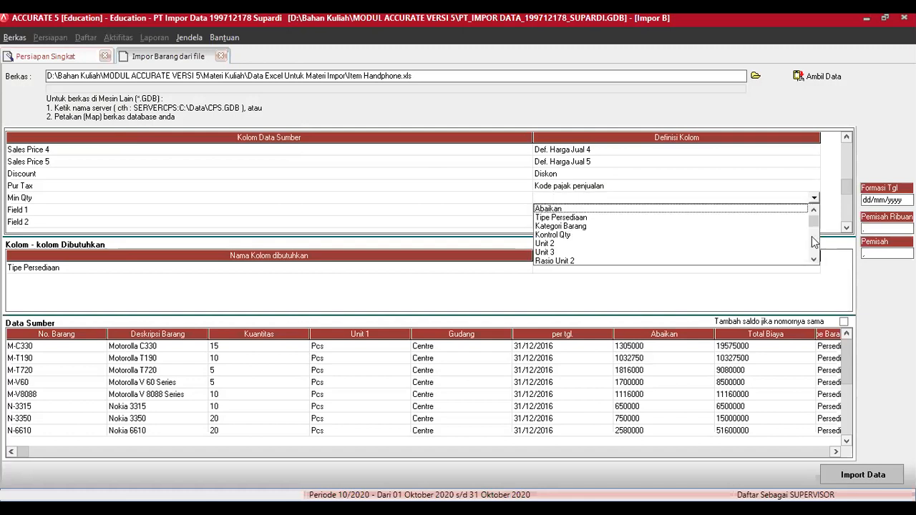
left_click(814, 260)
left_click(814, 259)
left_click(814, 260)
left_click(813, 260)
left_click(814, 260)
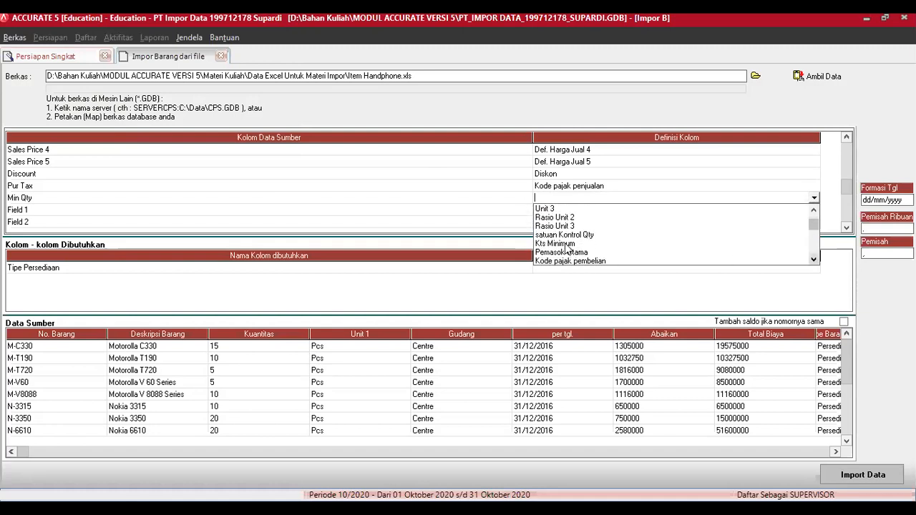
left_click(564, 244)
left_click(801, 213)
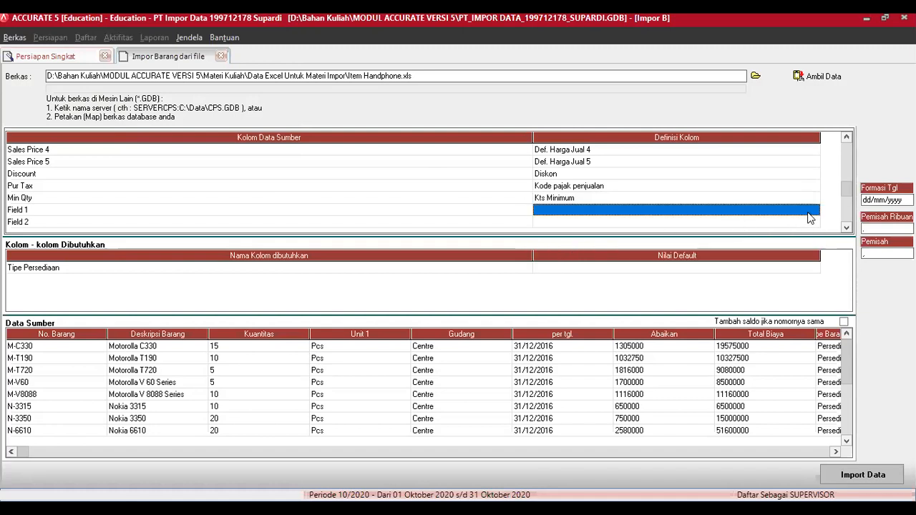
left_click(814, 211)
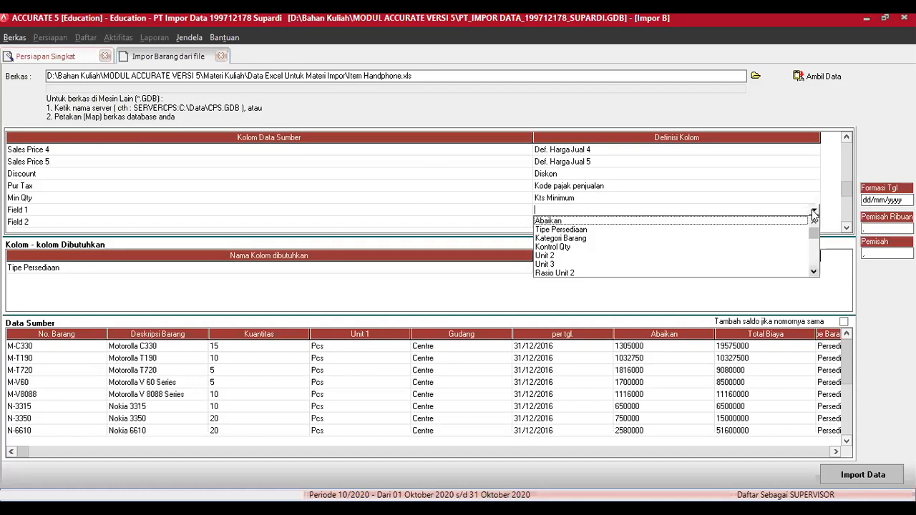
Step: Map Field 1, Field 2 and Field 3 to Kolom Cadangan 1, 2 and 3
left_click(814, 272)
left_click_drag(814, 273, 814, 277)
left_click(592, 267)
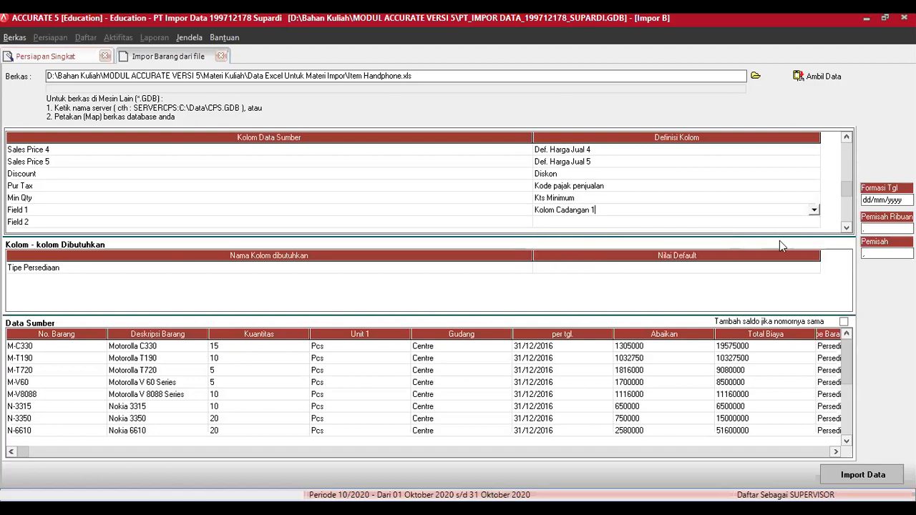
left_click_drag(847, 230, 847, 230)
left_click(809, 160)
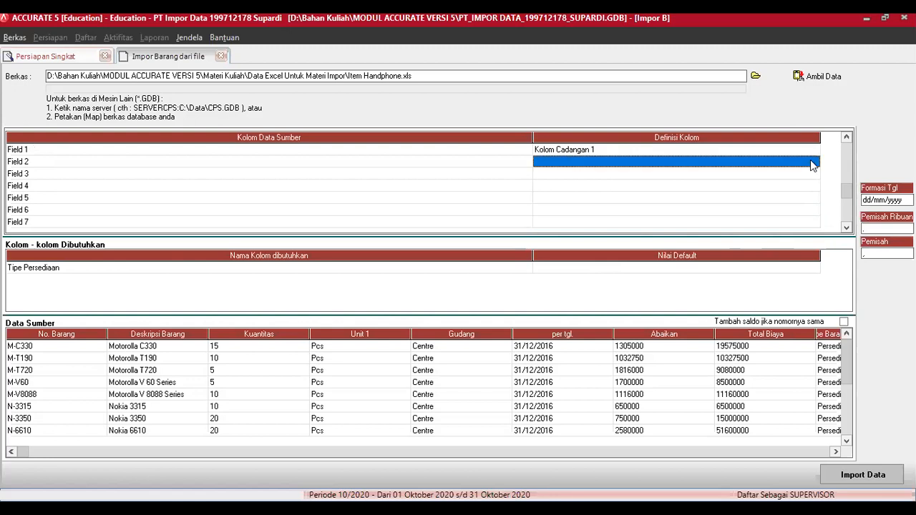
left_click(814, 162)
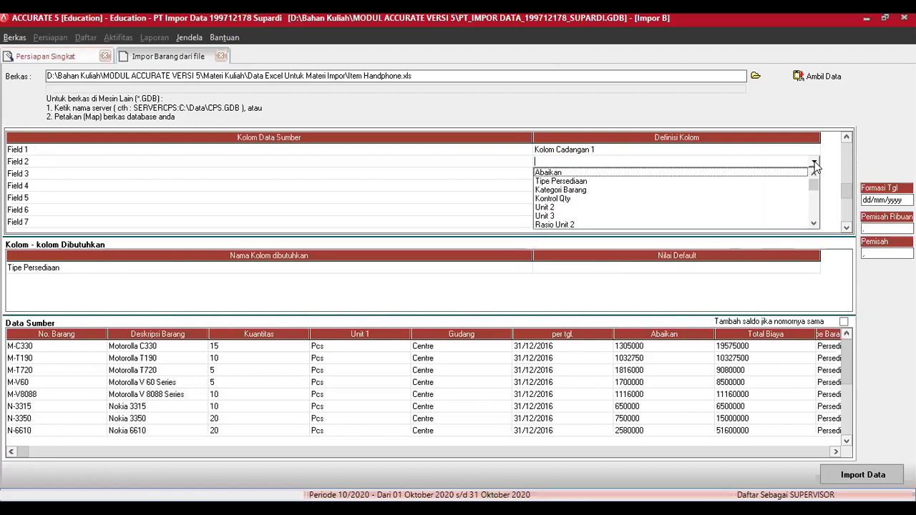
left_click_drag(813, 189, 811, 201)
left_click(597, 199)
left_click(804, 178)
left_click(814, 174)
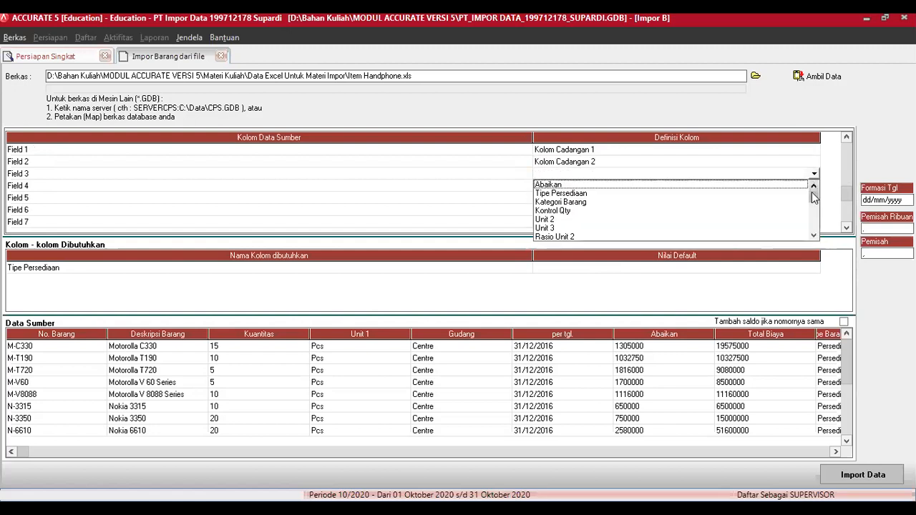
left_click_drag(814, 198, 814, 211)
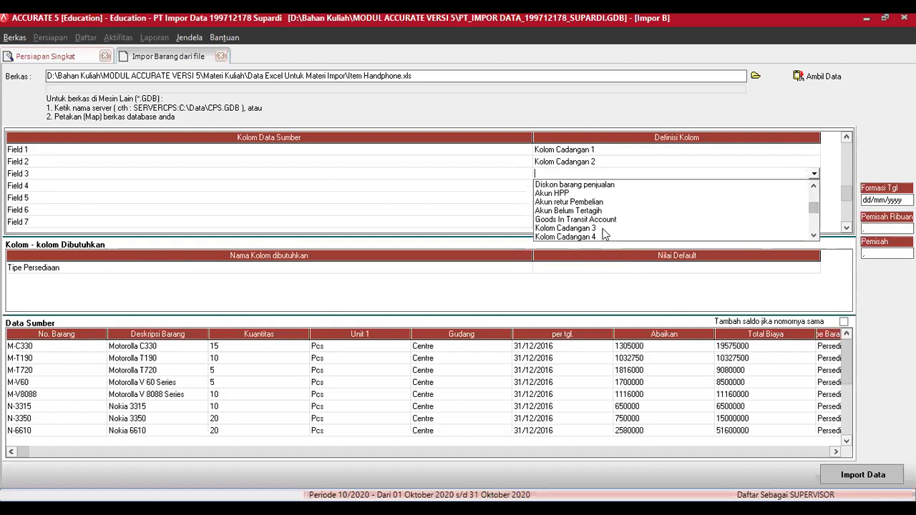
left_click(594, 228)
Step: Map Field 4 through Field 7 to Kolom Cadangan 4 through 7
left_click(815, 187)
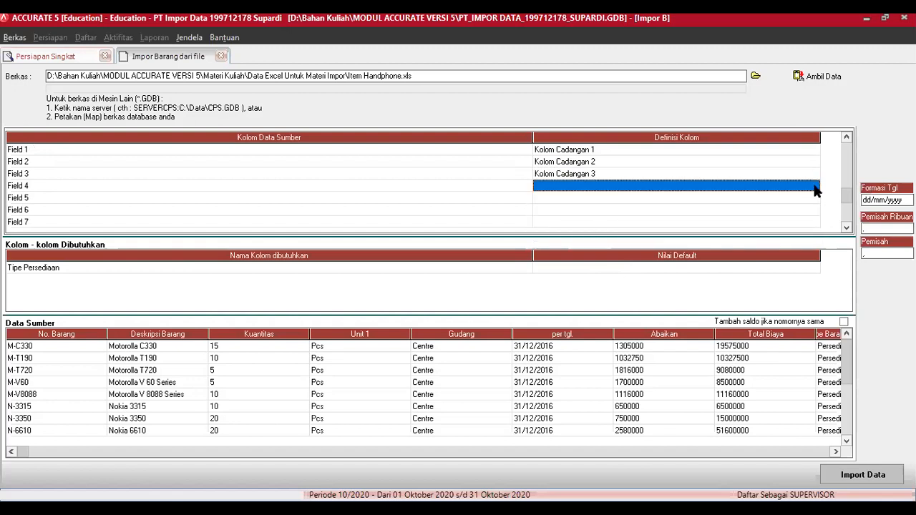
left_click(814, 186)
left_click_drag(814, 206, 814, 221)
left_click(589, 224)
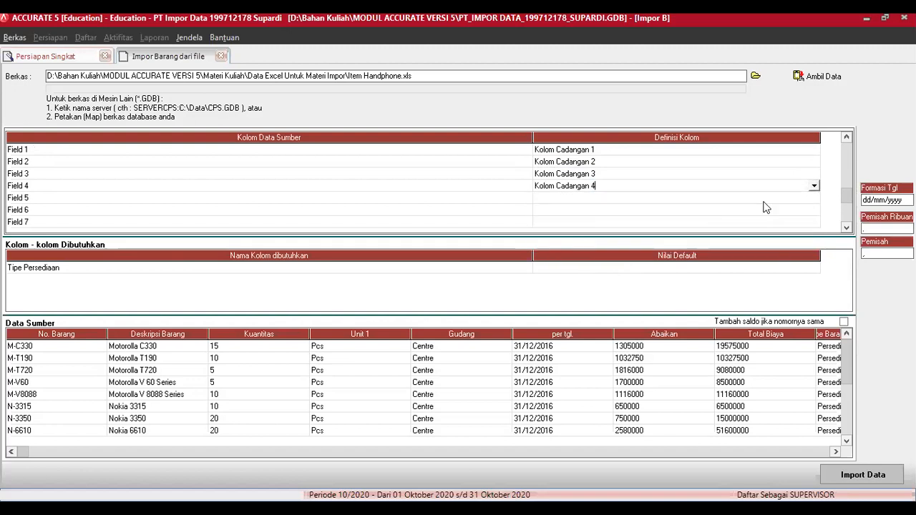
left_click(807, 199)
left_click(813, 199)
left_click_drag(814, 210, 812, 241)
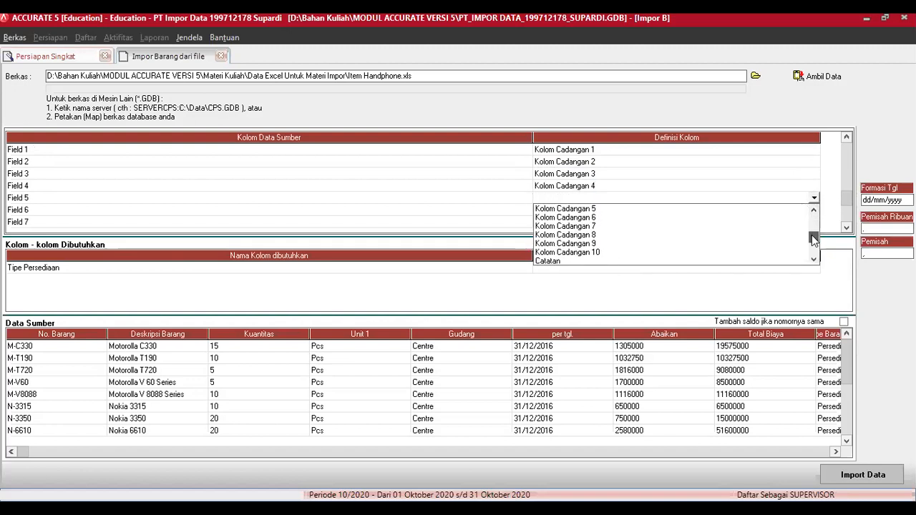
left_click(599, 210)
left_click(814, 211)
left_click(814, 211)
left_click_drag(814, 231, 814, 247)
left_click(595, 247)
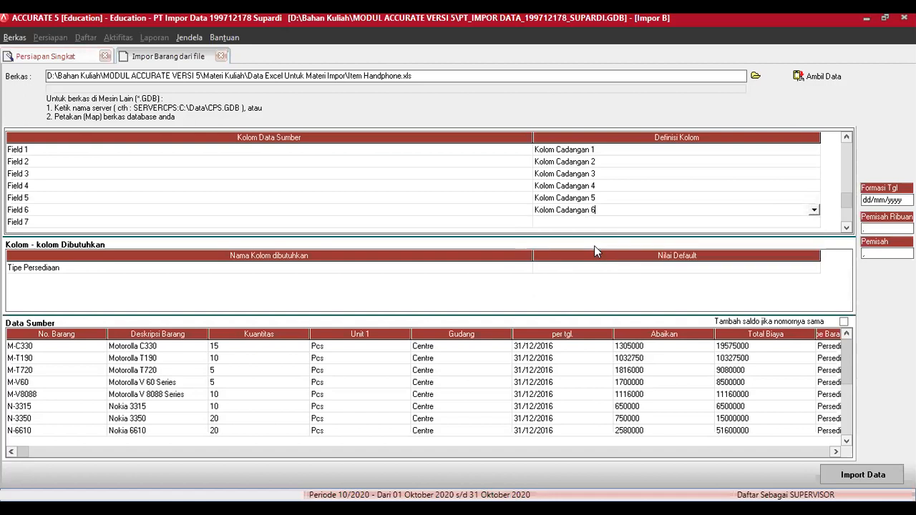
left_click(813, 223)
left_click(813, 223)
left_click_drag(814, 243, 816, 264)
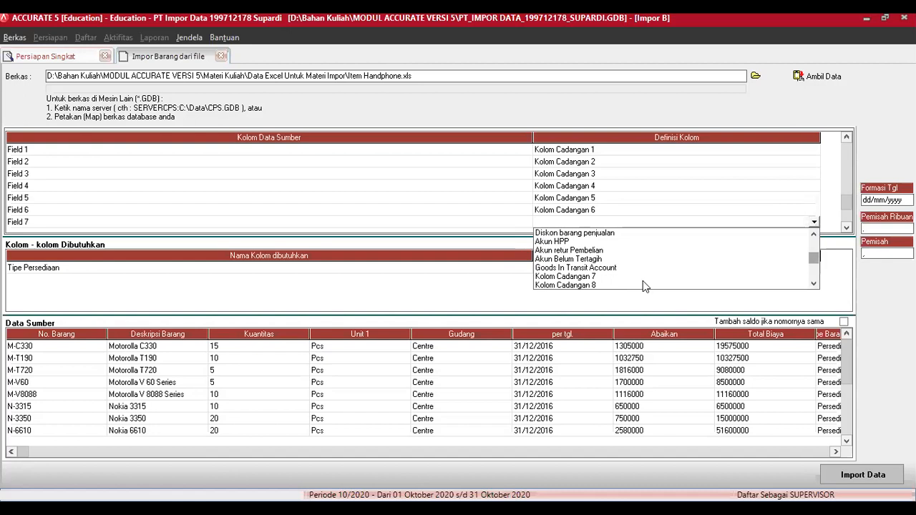
left_click(643, 279)
Step: Map Field 8, Field 9 and Field 10 to Kolom Cadangan 8, 9 and 10
left_click(846, 227)
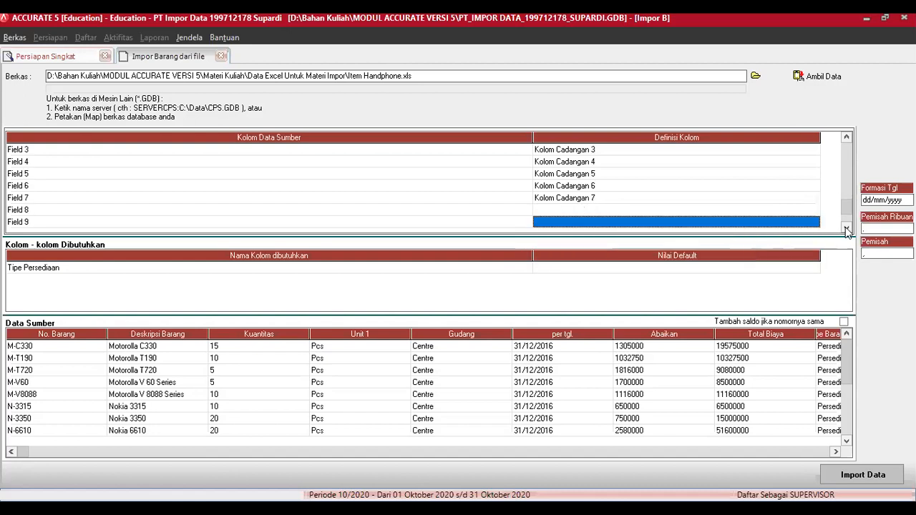
left_click(846, 227)
left_click(846, 227)
left_click(846, 227)
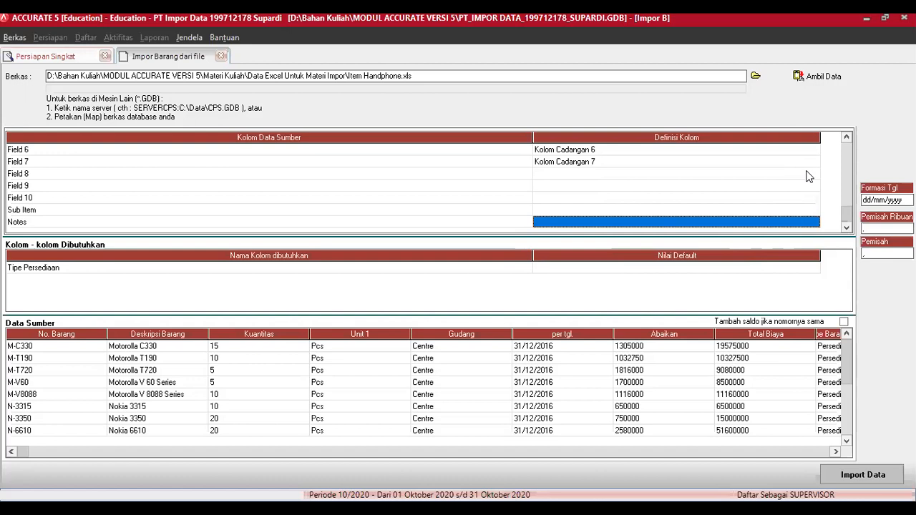
left_click(814, 175)
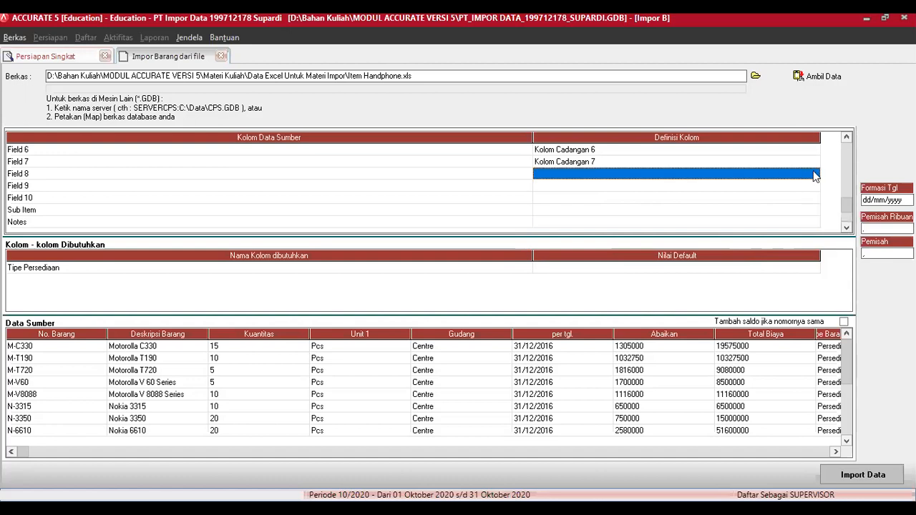
left_click(815, 175)
left_click_drag(813, 197, 814, 209)
left_click(607, 237)
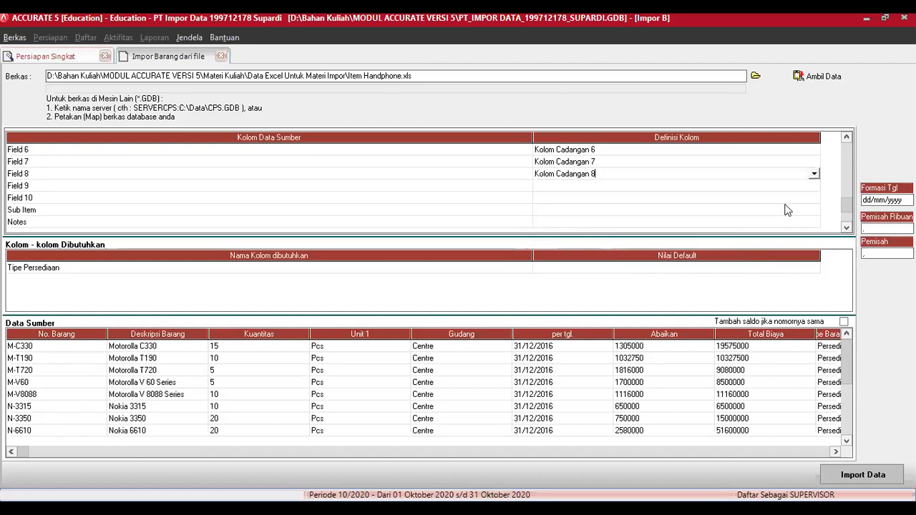
left_click(814, 186)
left_click(814, 186)
left_click_drag(814, 209, 814, 224)
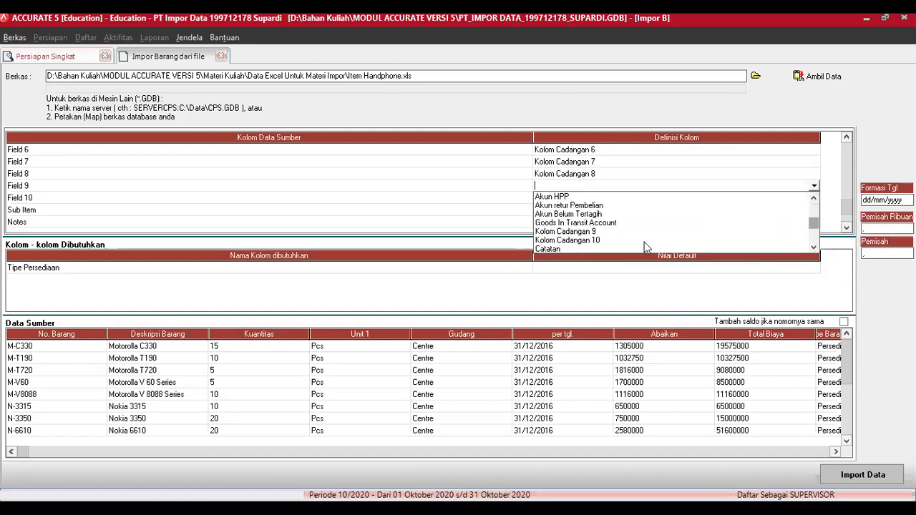
left_click(600, 232)
left_click(808, 203)
left_click(812, 203)
left_click(814, 204)
left_click_drag(813, 219, 816, 247)
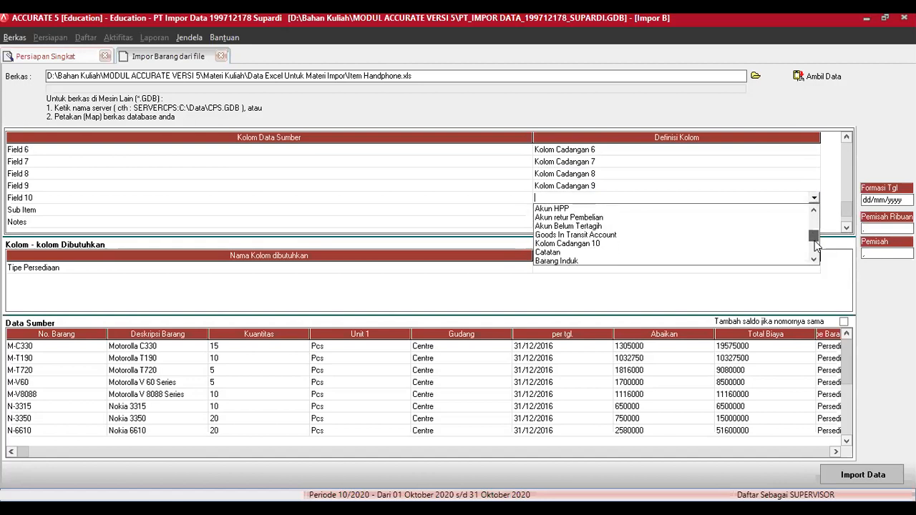
left_click(596, 244)
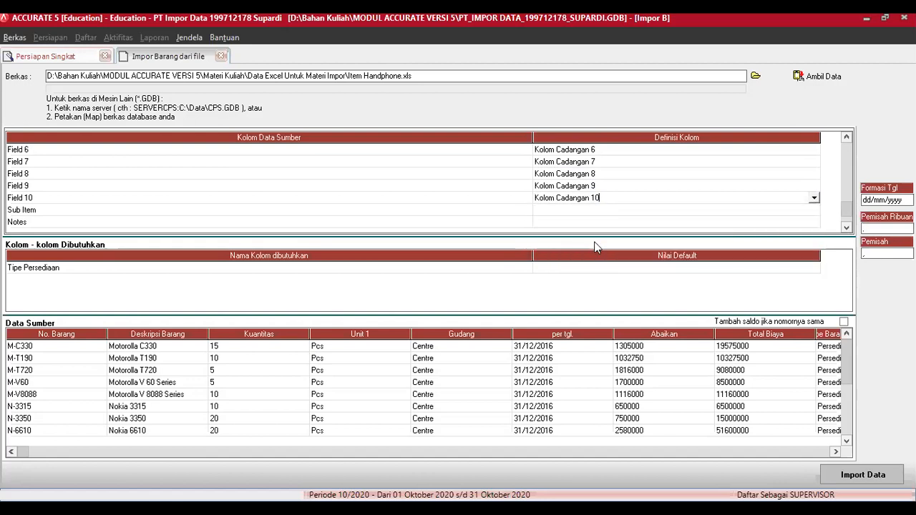
Step: Map the Sub Item column to Barang Induk
left_click(807, 213)
left_click(815, 210)
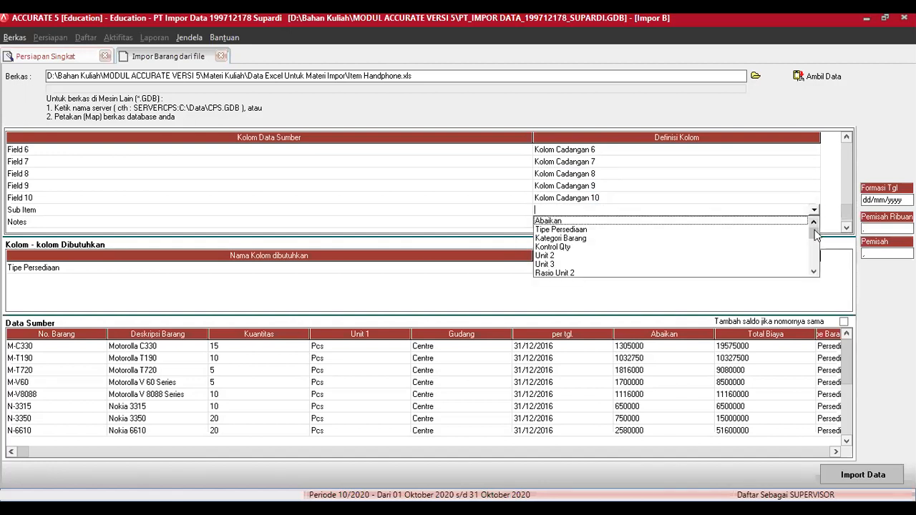
left_click(814, 273)
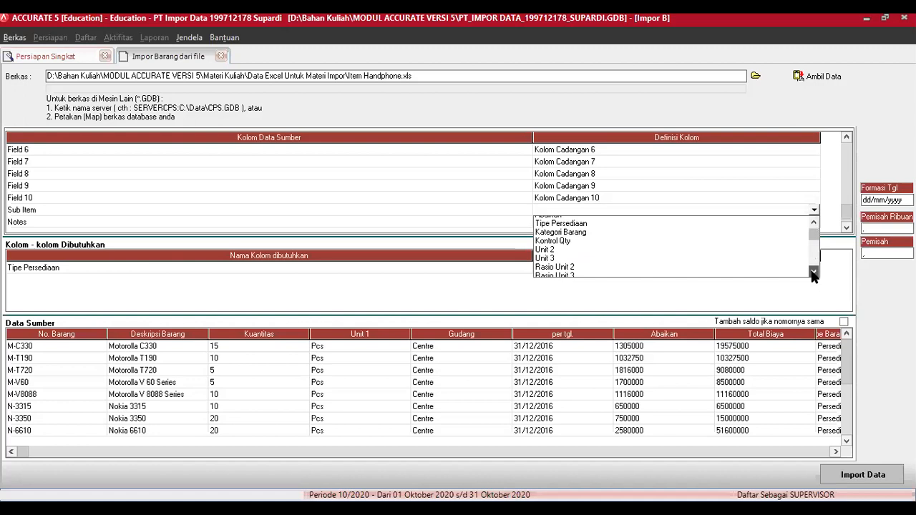
left_click(814, 273)
left_click(814, 273)
left_click(814, 274)
left_click(813, 274)
left_click(814, 274)
left_click(813, 274)
left_click(814, 273)
left_click(813, 273)
left_click(814, 273)
left_click(814, 273)
left_click(814, 273)
left_click(814, 273)
left_click(813, 272)
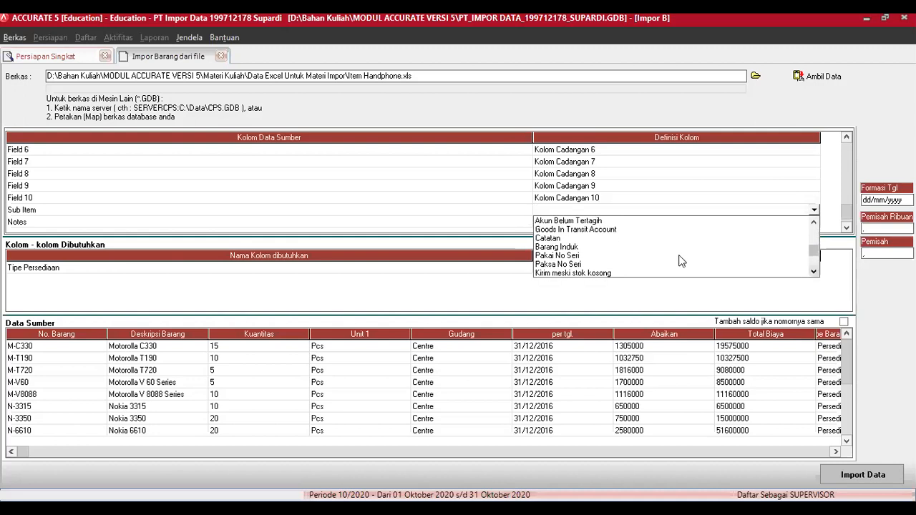
left_click(557, 247)
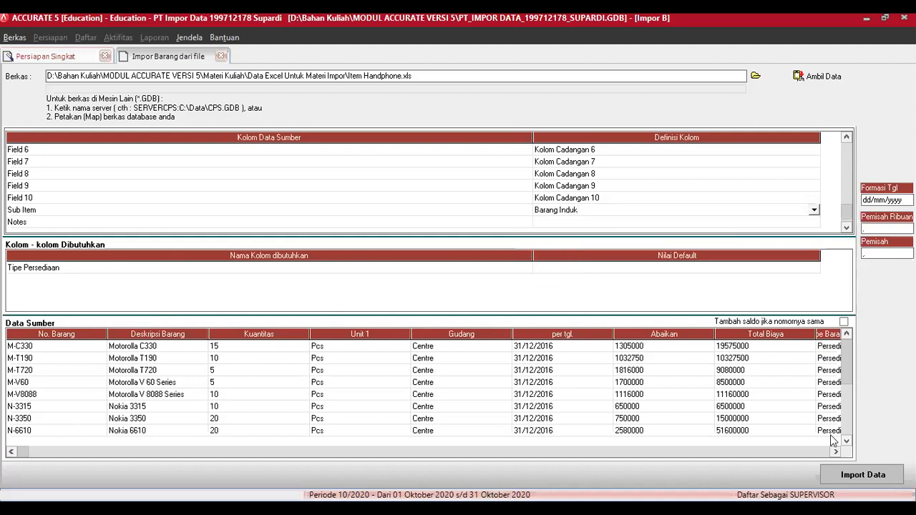
left_click_drag(836, 452, 836, 452)
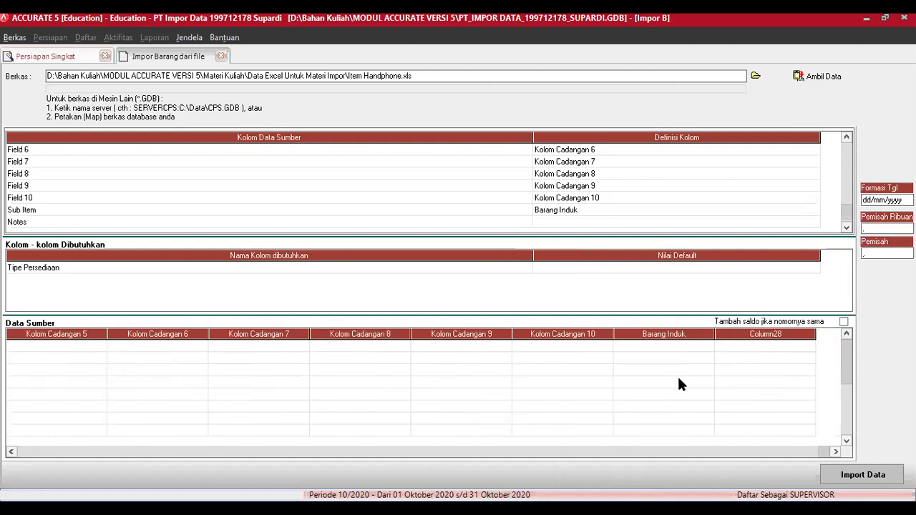
Step: Map Notes to Catatan, default Tipe Persediaan to Barang Jadi, and run the import
left_click(813, 224)
left_click(815, 223)
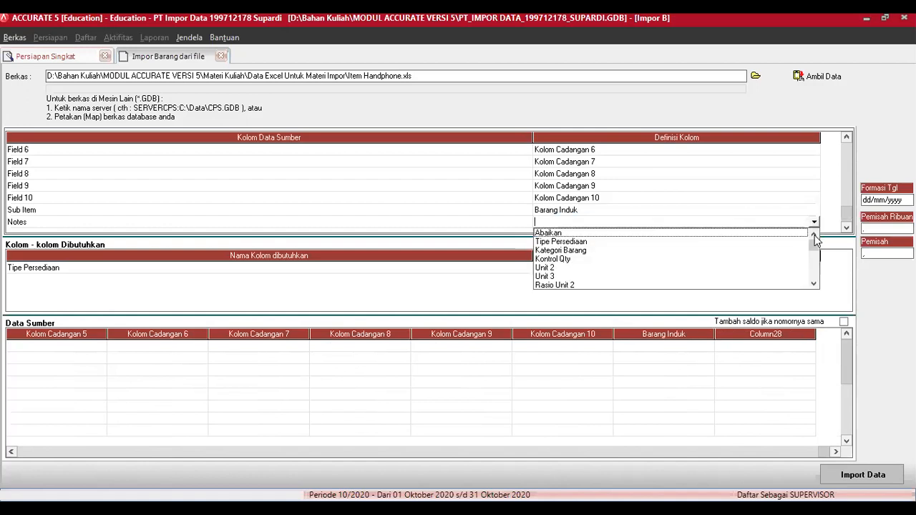
left_click_drag(814, 248, 814, 267)
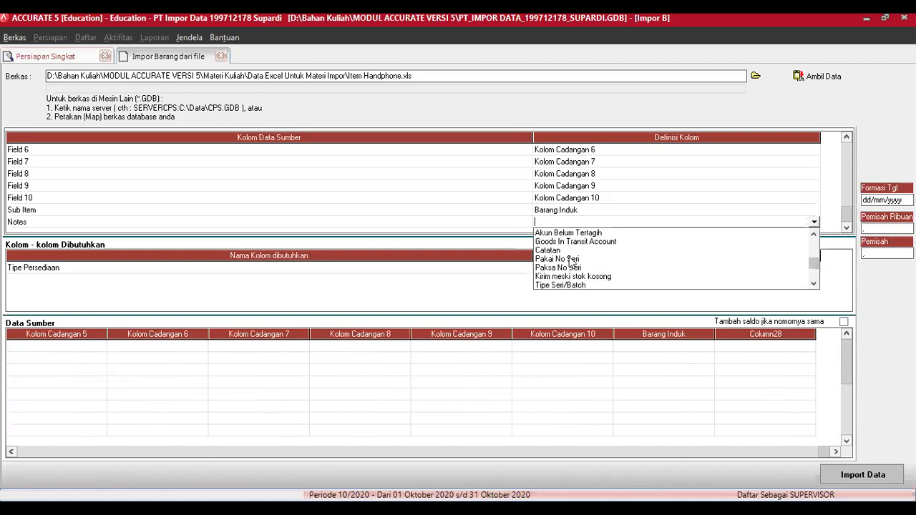
left_click(556, 250)
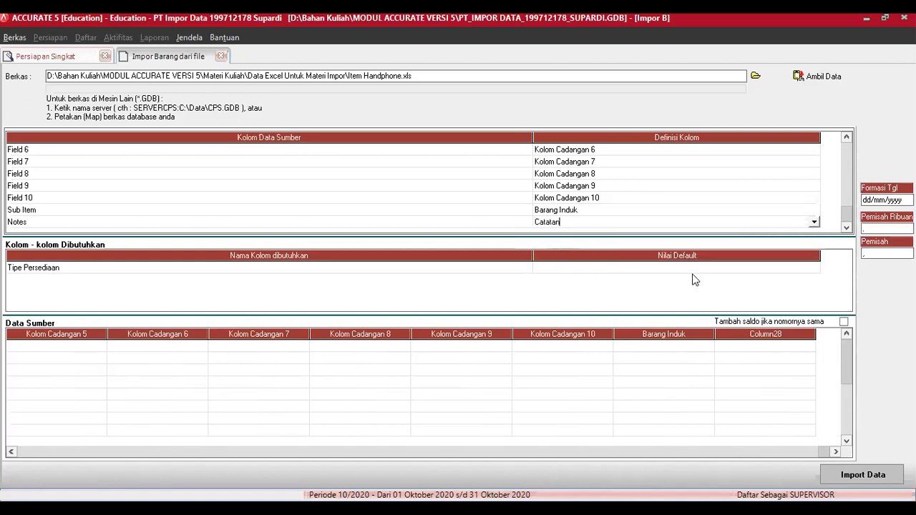
left_click(716, 268)
left_click(814, 271)
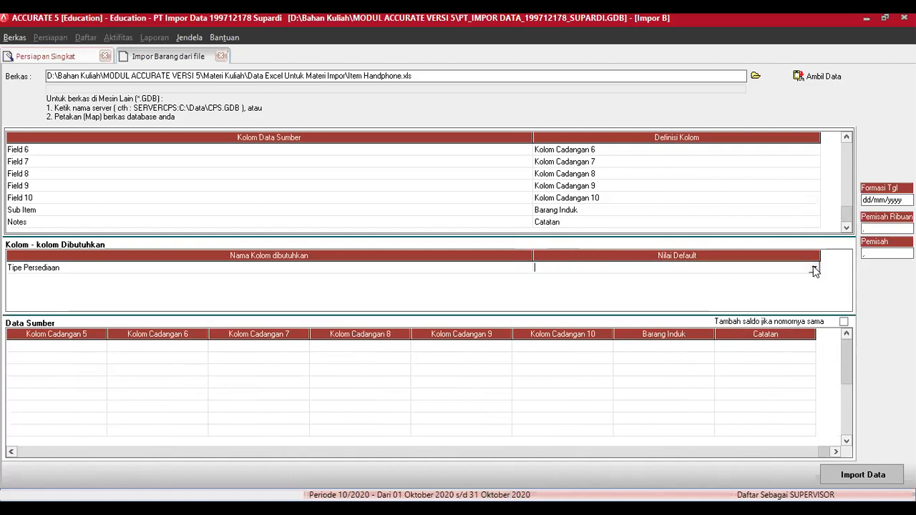
left_click(815, 271)
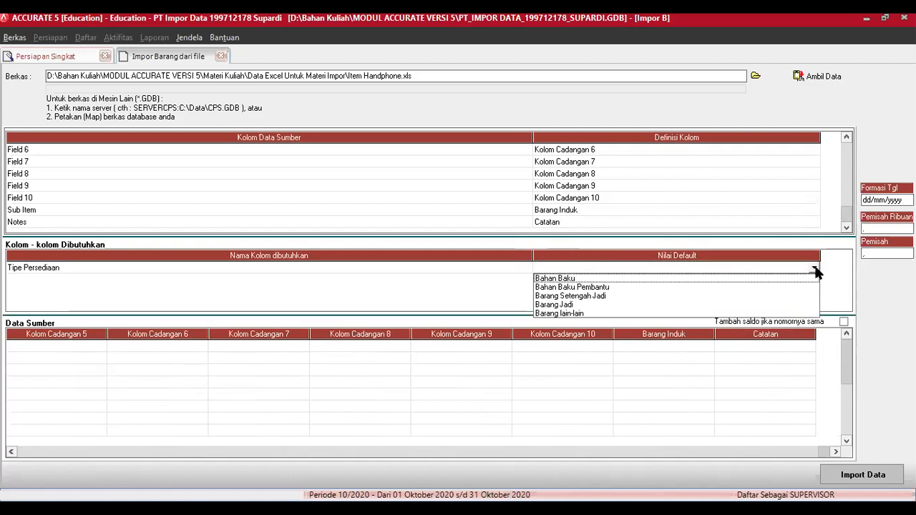
left_click(568, 306)
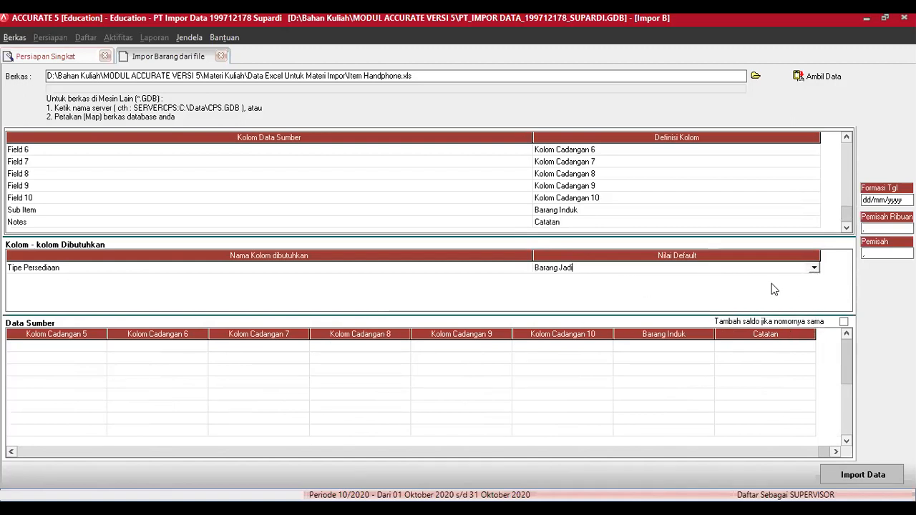
left_click(861, 478)
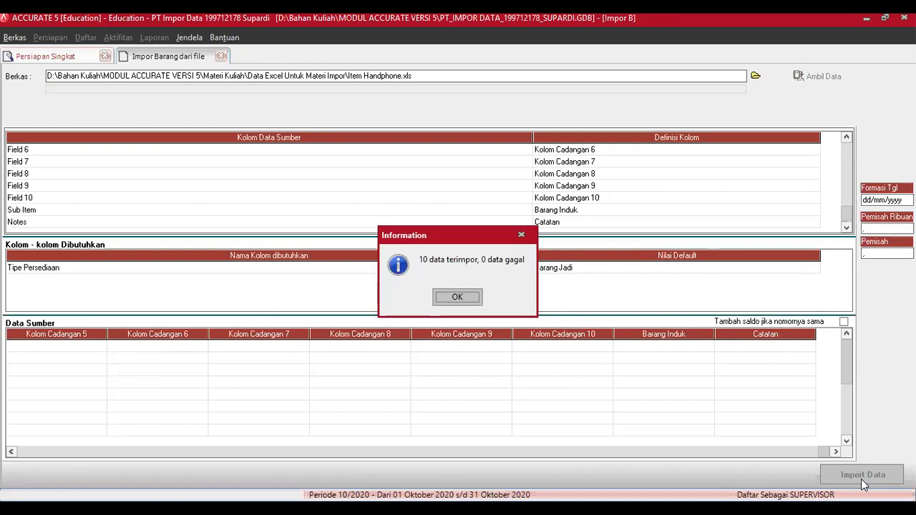
Step: Confirm 10 items imported with 0 failed, check M-C330's accounts, then advance the wizard
left_click(456, 298)
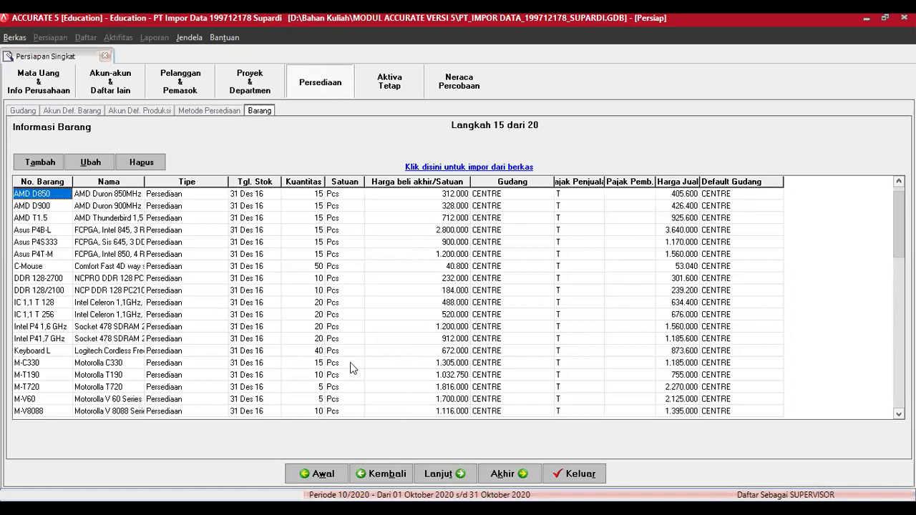
left_click(101, 365)
left_click(91, 162)
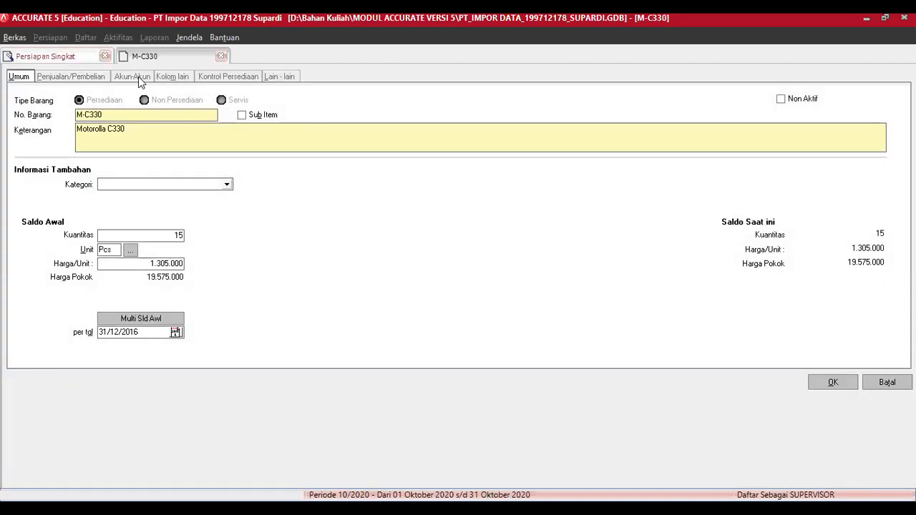
left_click(139, 77)
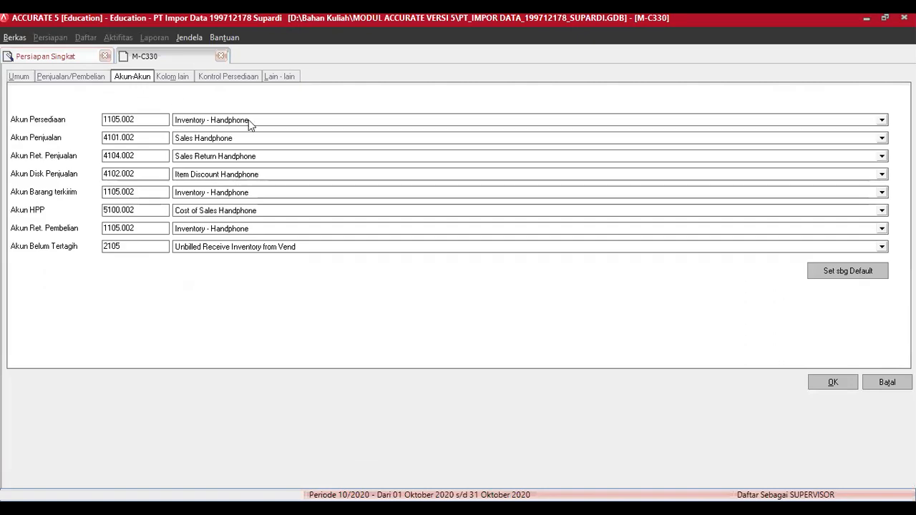
left_click(836, 385)
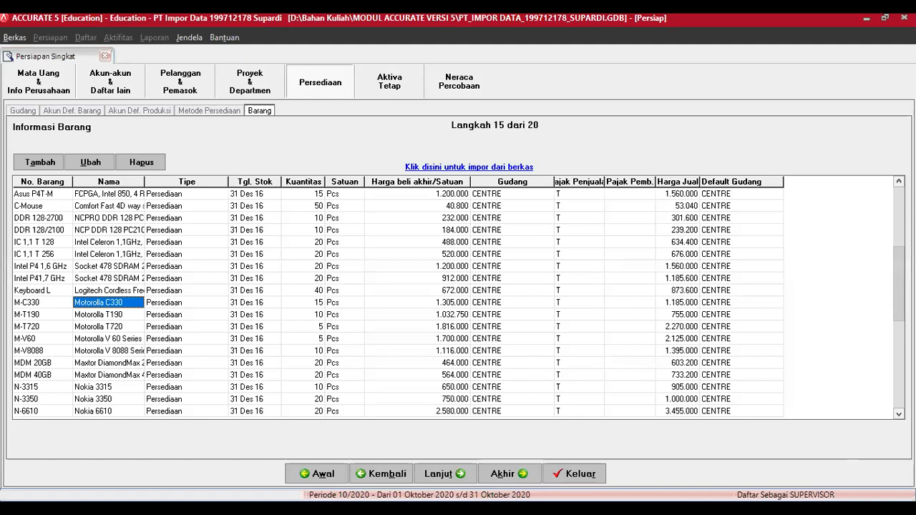
left_click(456, 478)
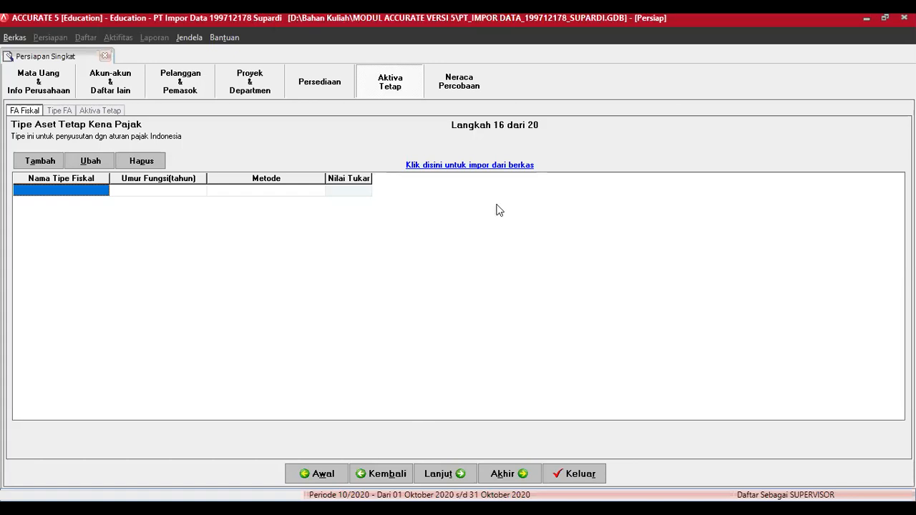
Step: Start importing fixed-asset tax types from a file and browse to Local Disk (C:)
left_click(488, 166)
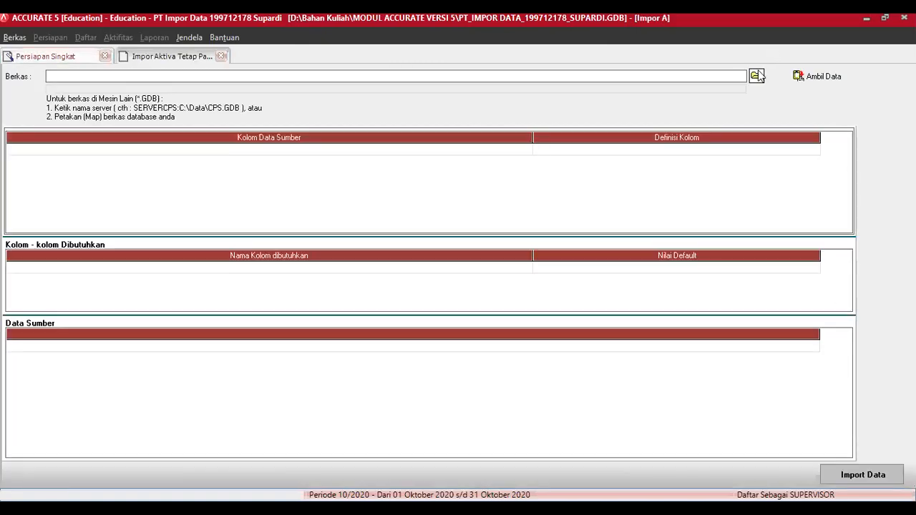
left_click(755, 76)
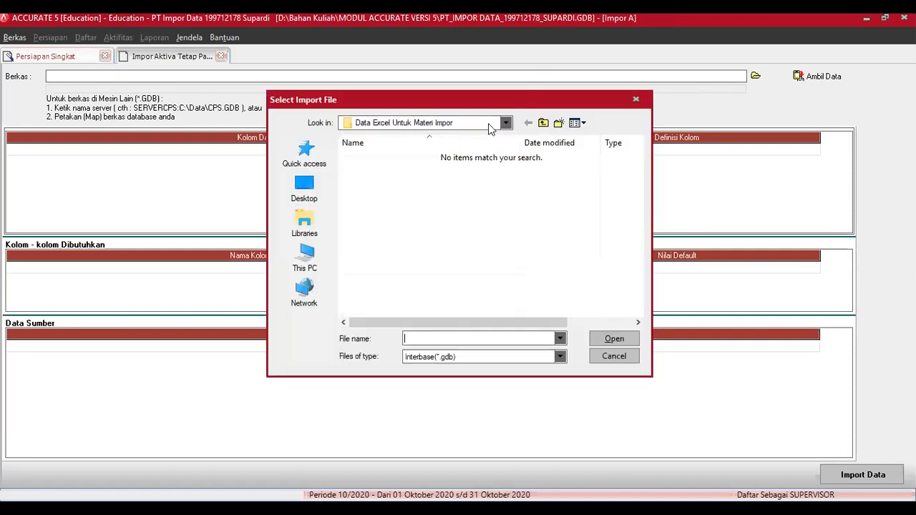
left_click(489, 125)
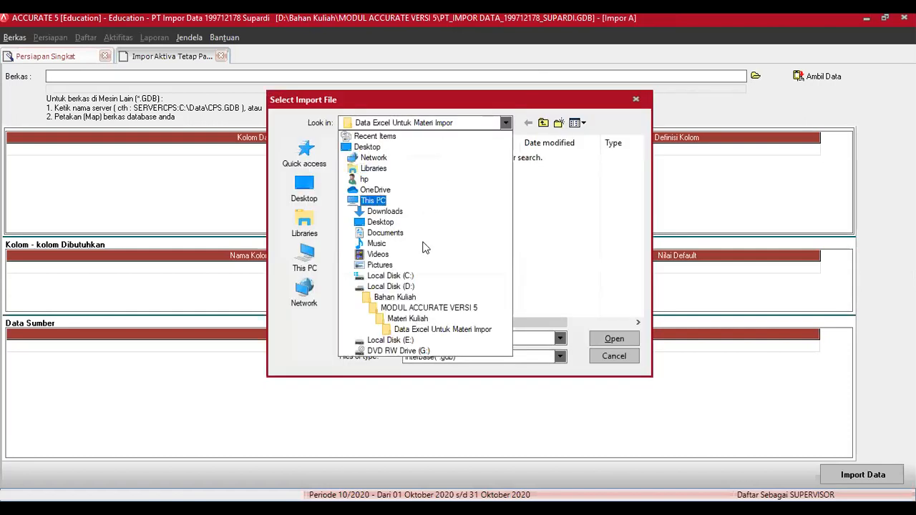
left_click(419, 278)
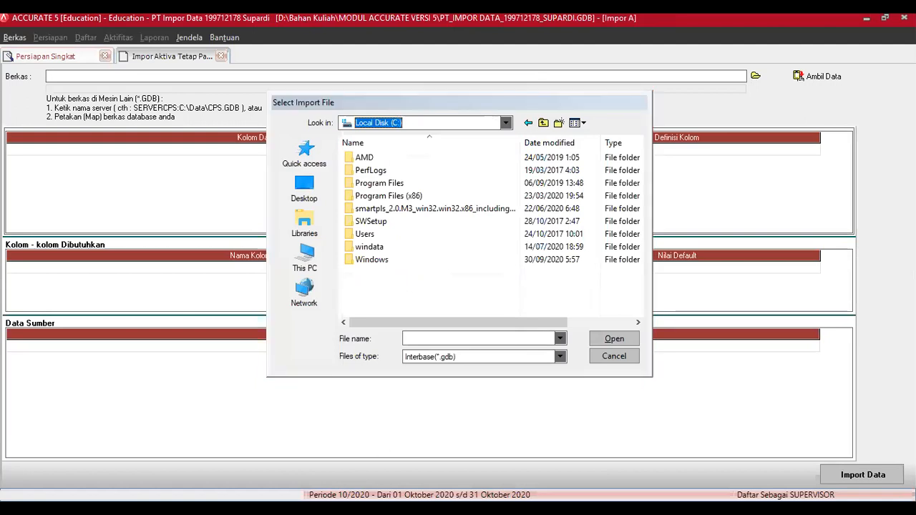
key("alt+Tab")
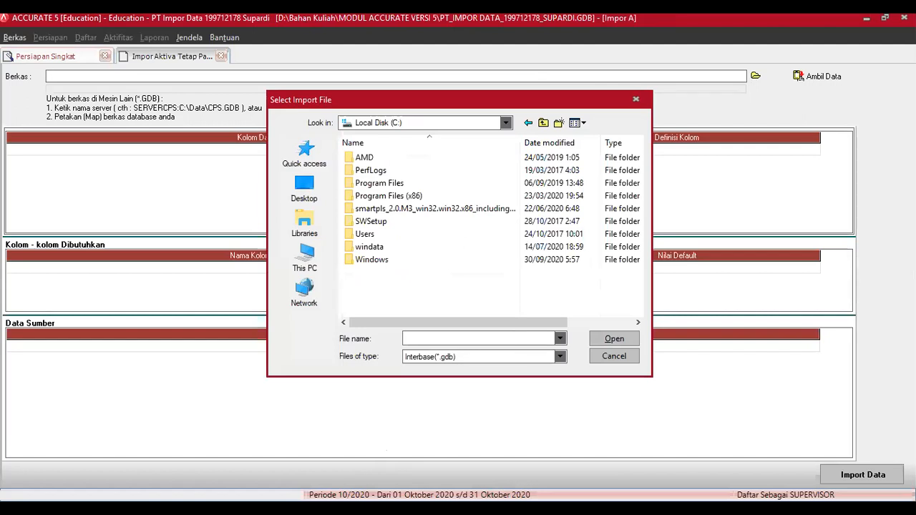
left_click(360, 458)
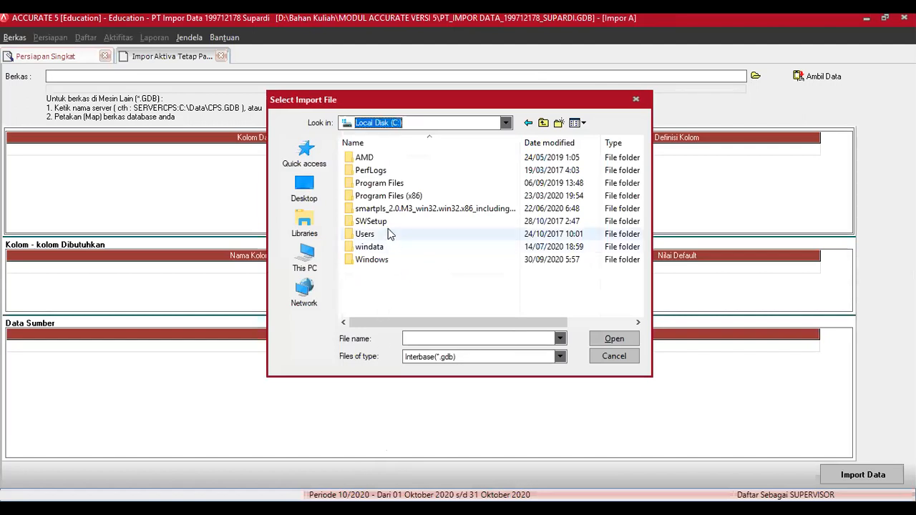
Step: Choose Sample.gdb from Program Files (x86) > CPSSoft > ACCURATE5 Education > Sample
double_click(379, 183)
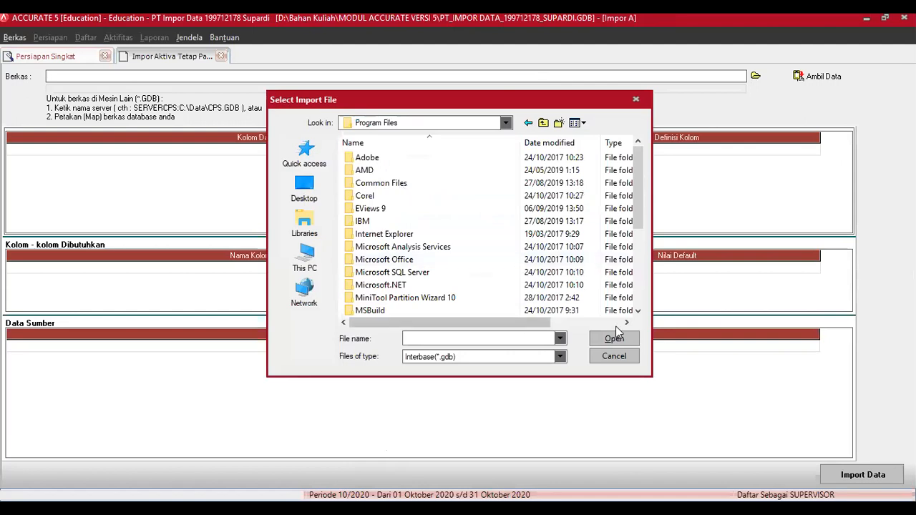
left_click_drag(638, 316, 635, 201)
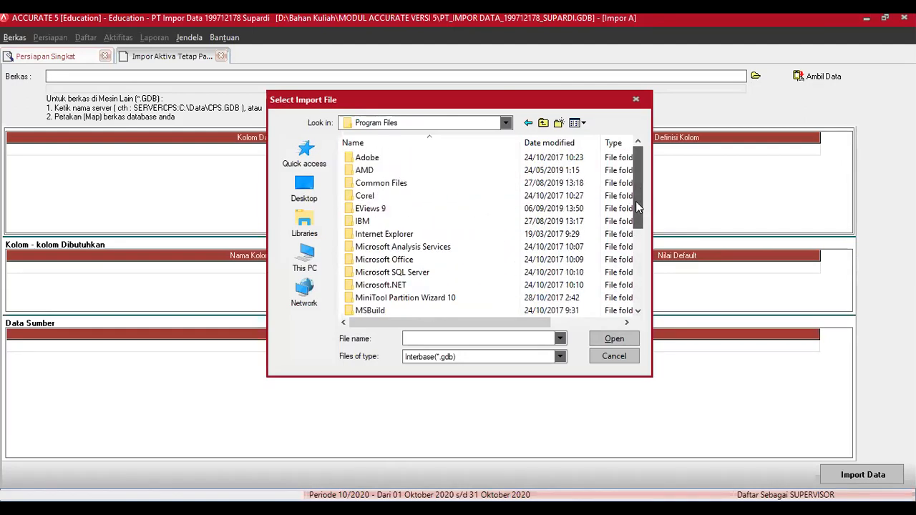
double_click(405, 186)
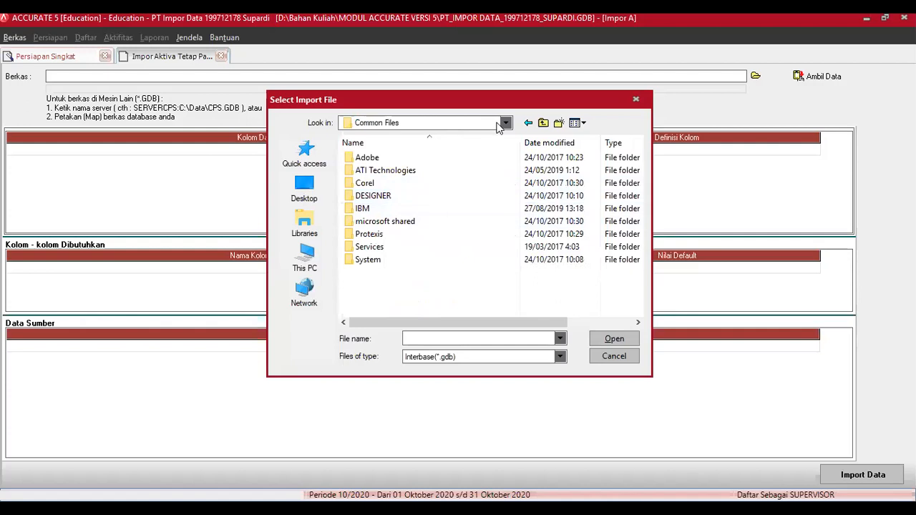
left_click(528, 123)
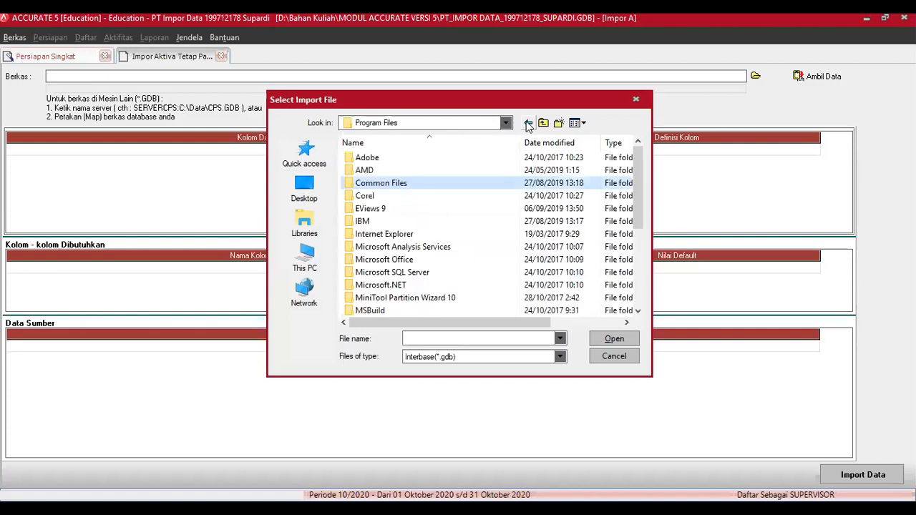
left_click(528, 123)
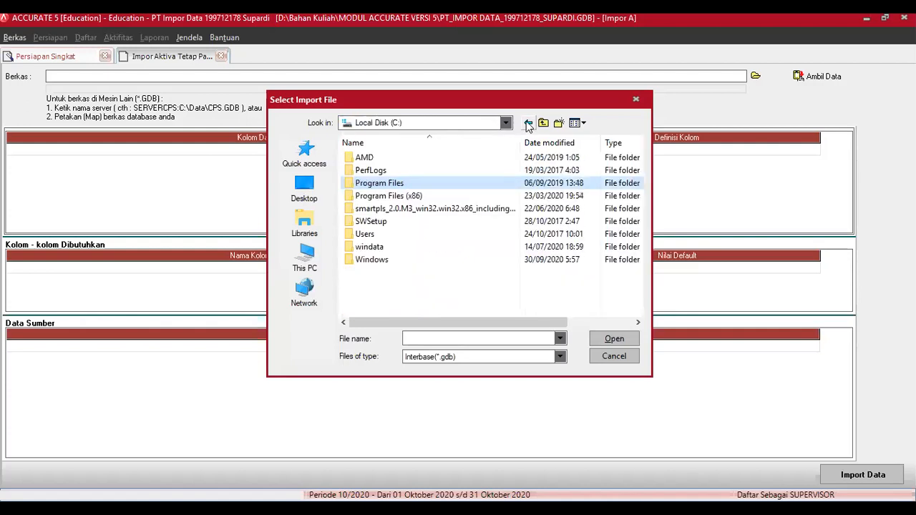
double_click(400, 196)
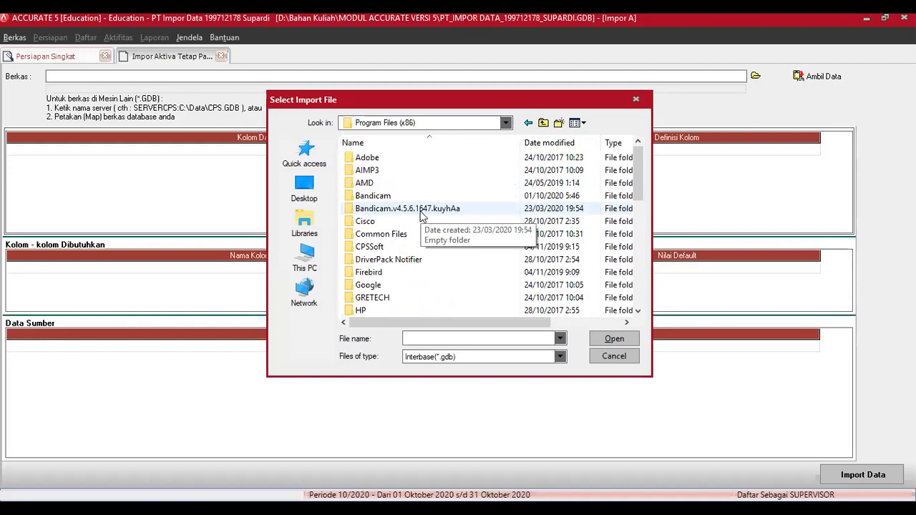
double_click(375, 248)
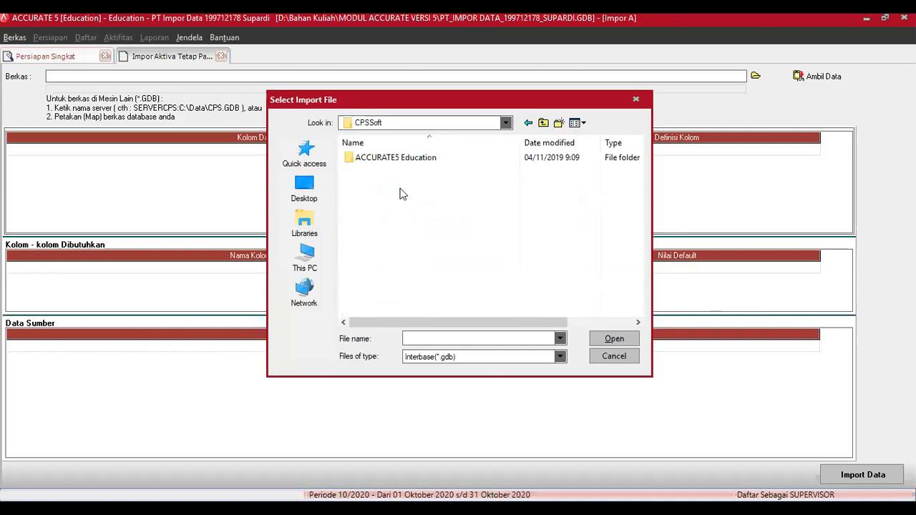
double_click(417, 163)
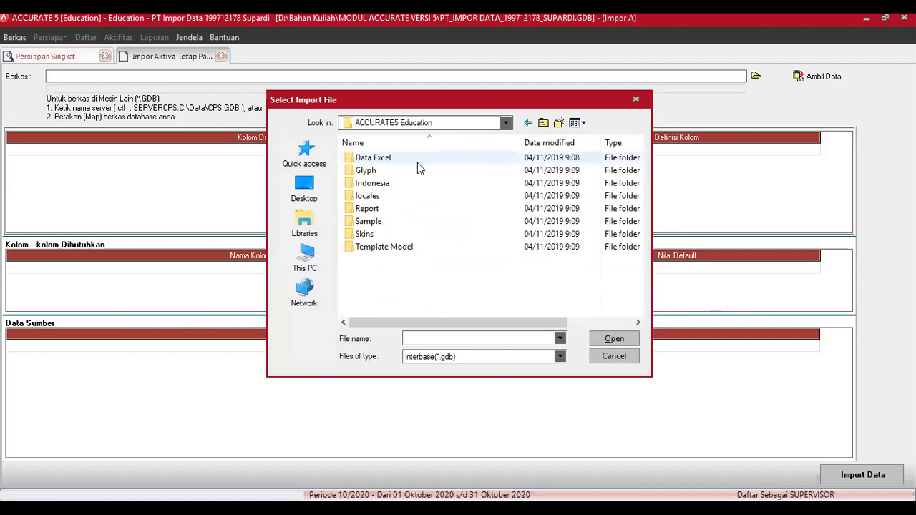
double_click(367, 221)
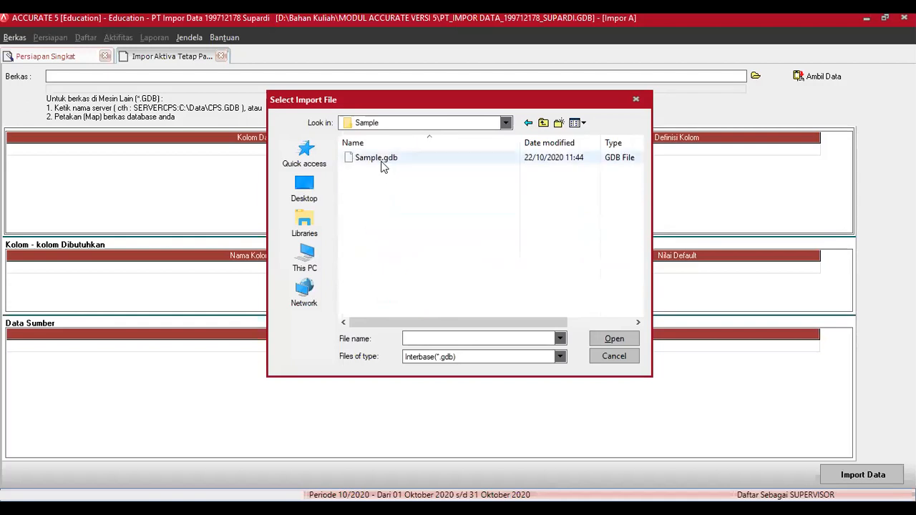
left_click(383, 160)
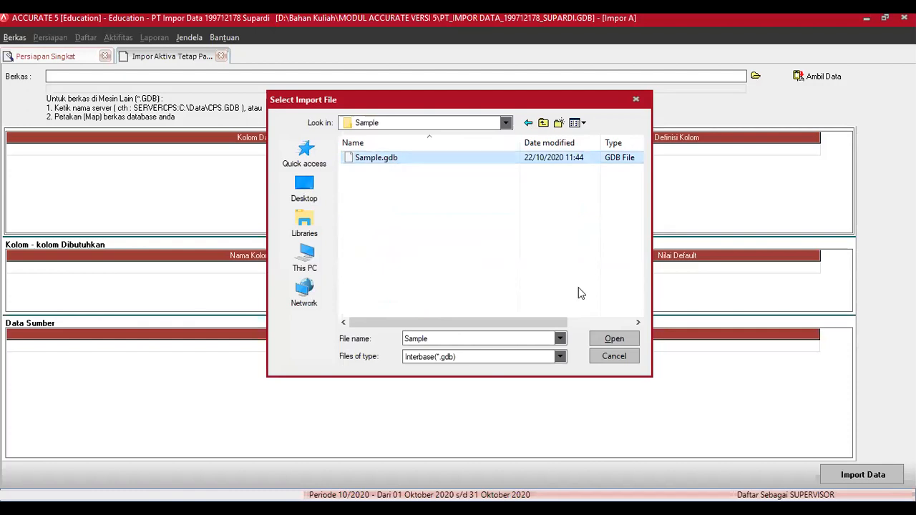
left_click(617, 339)
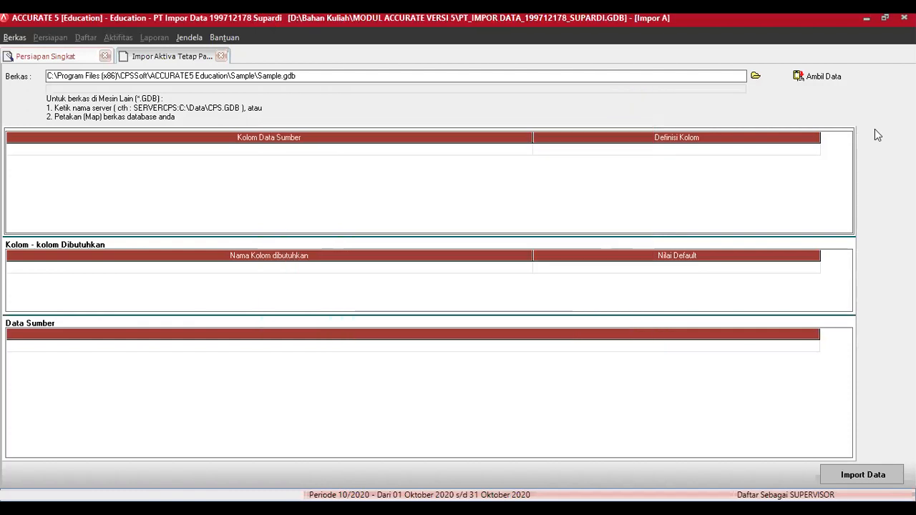
Step: Load the records from Sample.gdb and review the Data Sumber grid
left_click(823, 75)
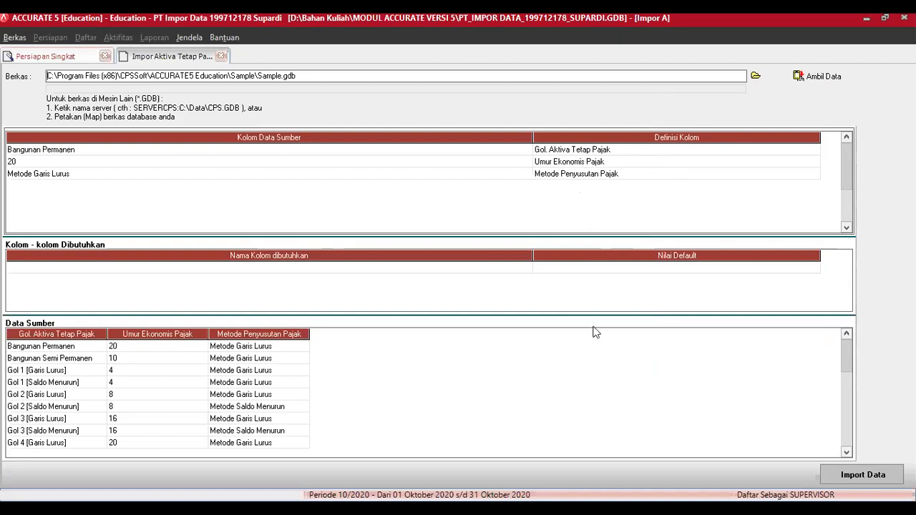
left_click(200, 363)
key("Down")
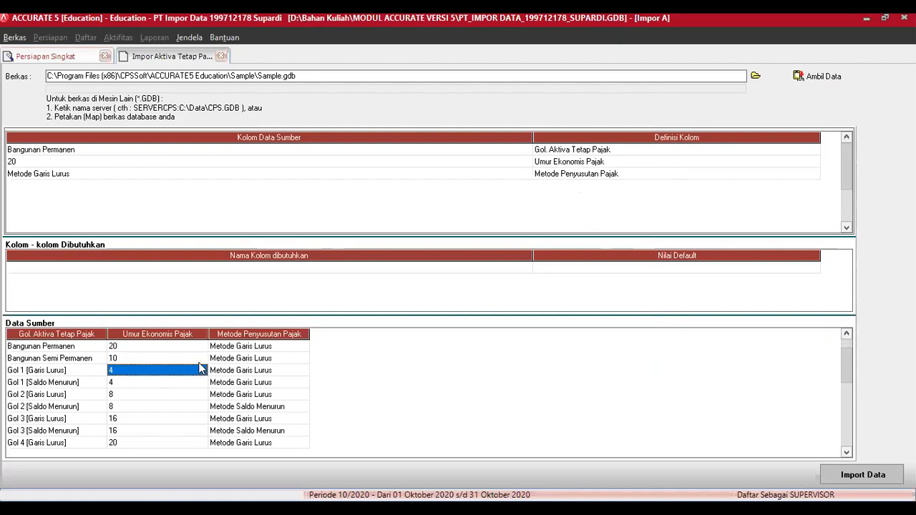
key("Down")
key("Down")
key("Down")
key("Down")
key("Down")
key("Down")
key("Down")
key("Down")
key("Down")
key("Down")
key("Down")
key("Down")
key("Down")
key("Down")
key("Down")
key("Down")
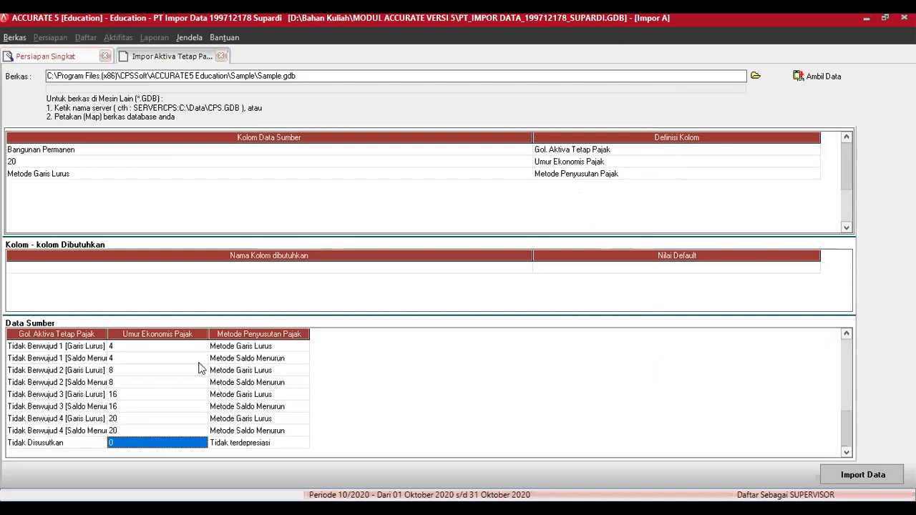
key("ctrl+Home")
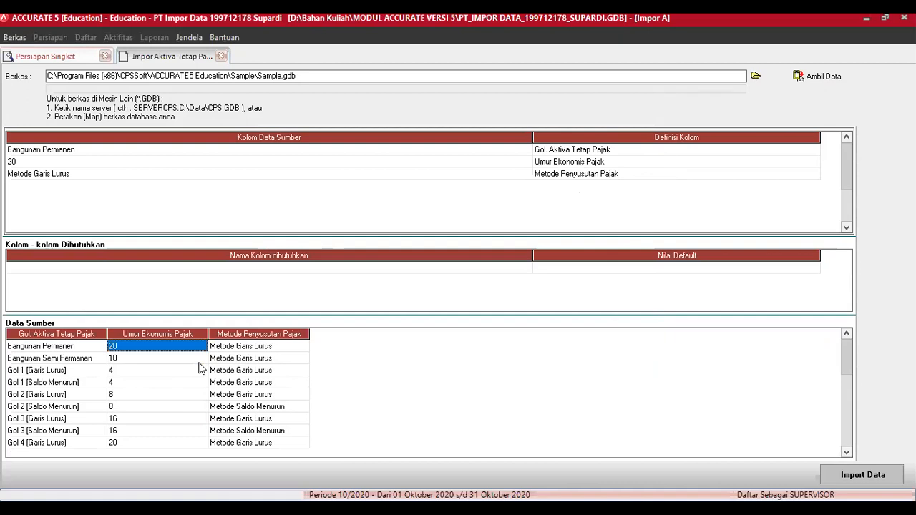
Step: Import the 19 tax asset types and advance the wizard to step 17
left_click(873, 478)
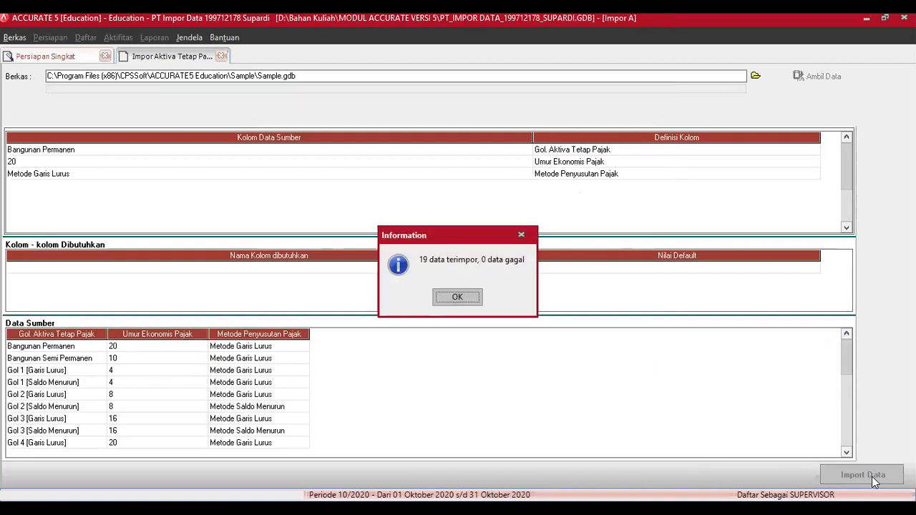
left_click(457, 297)
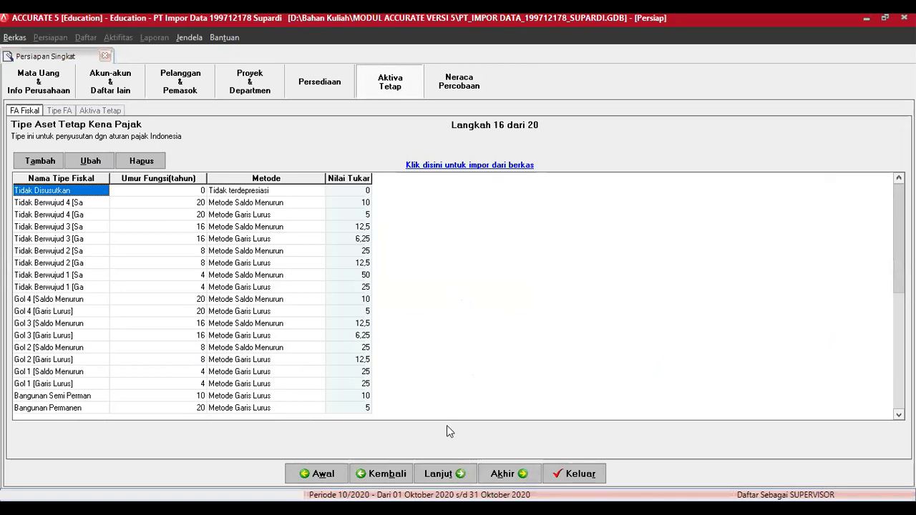
left_click(444, 473)
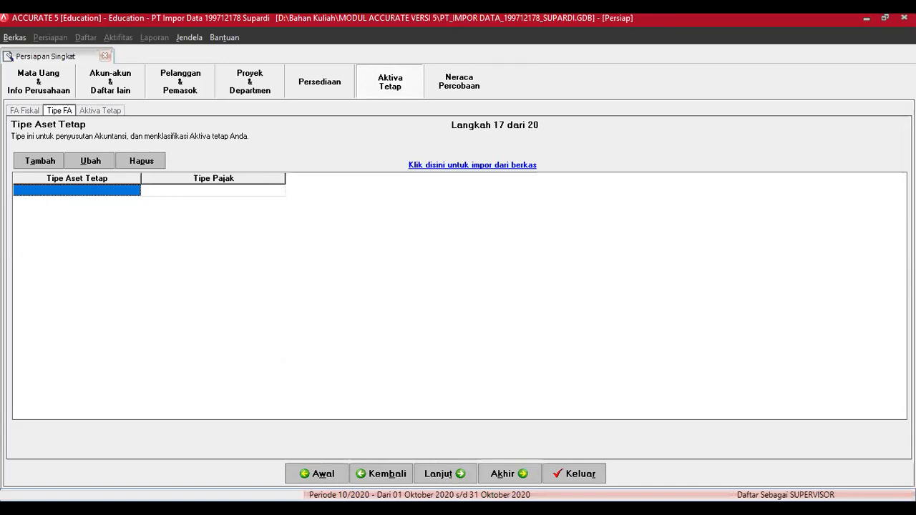
Step: Add asset type Gedung Permanen with tax type Bangunan Permanen
left_click(132, 283)
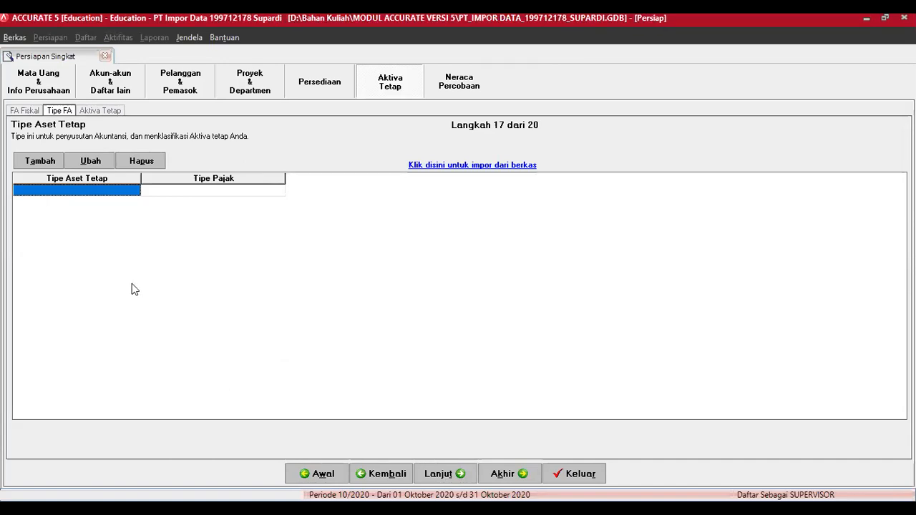
type("Gedung ")
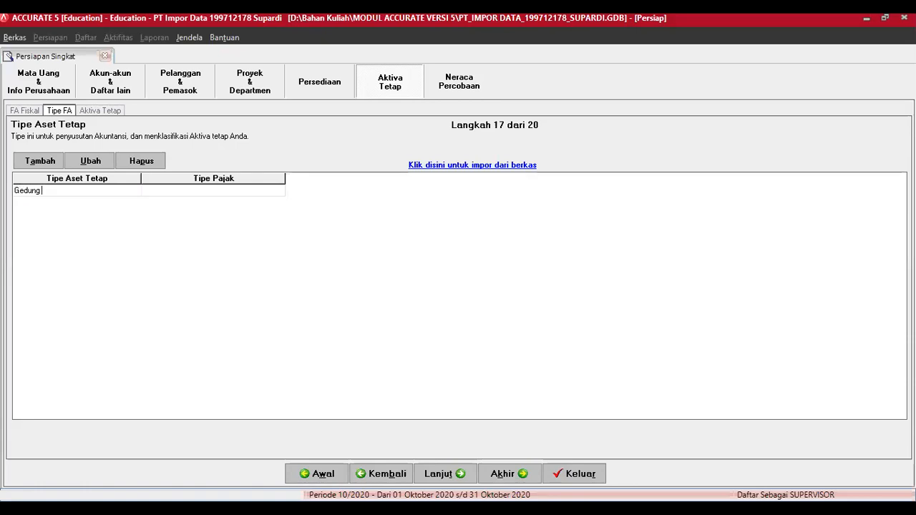
type("Permanen")
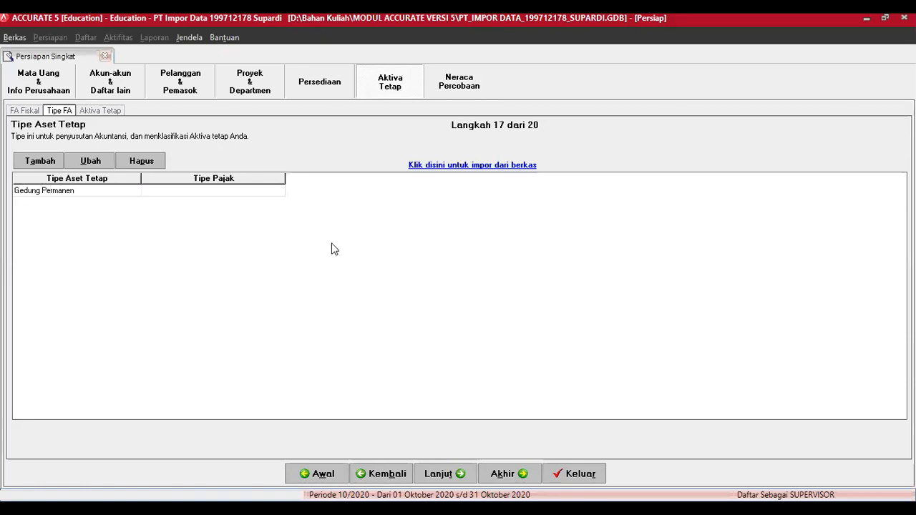
left_click(280, 192)
left_click(279, 191)
left_click(208, 210)
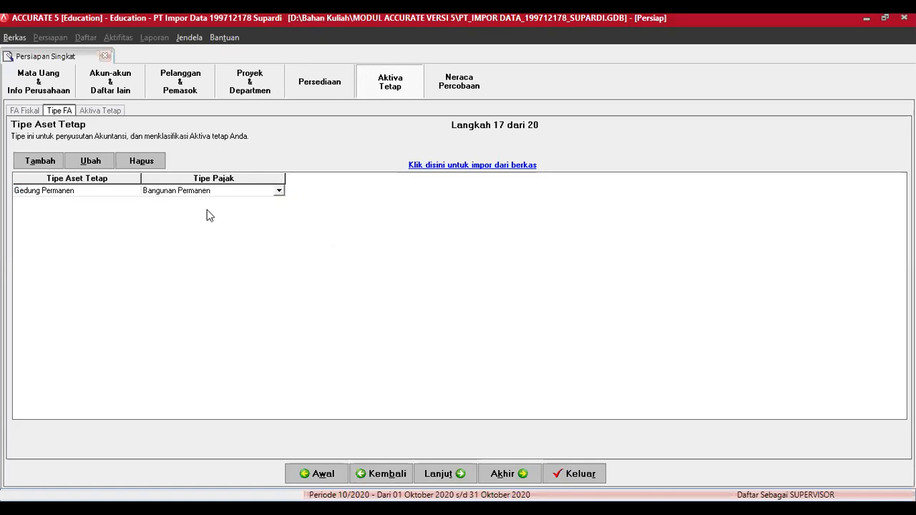
Step: Add Gedung Semi Permanen with tax type Bangunan Semi Permanen
key("Tab")
type("Ge")
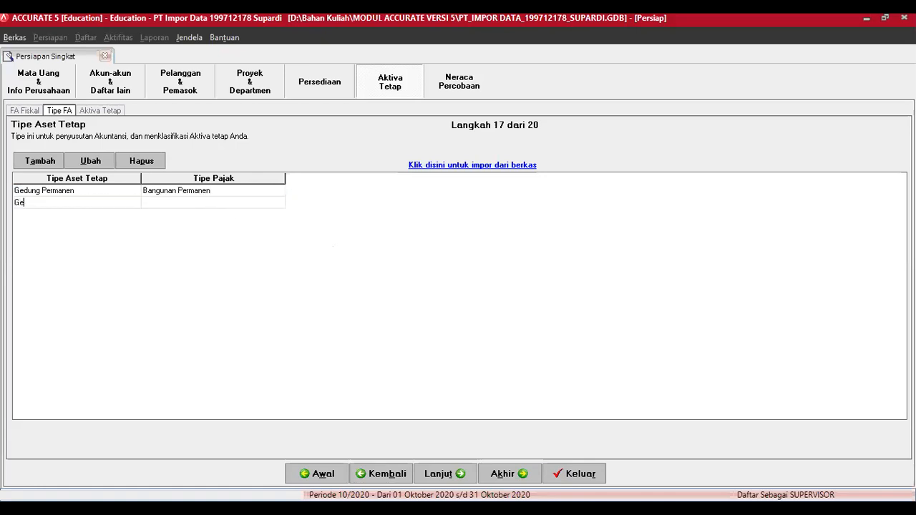
type("dung Semi Permanen")
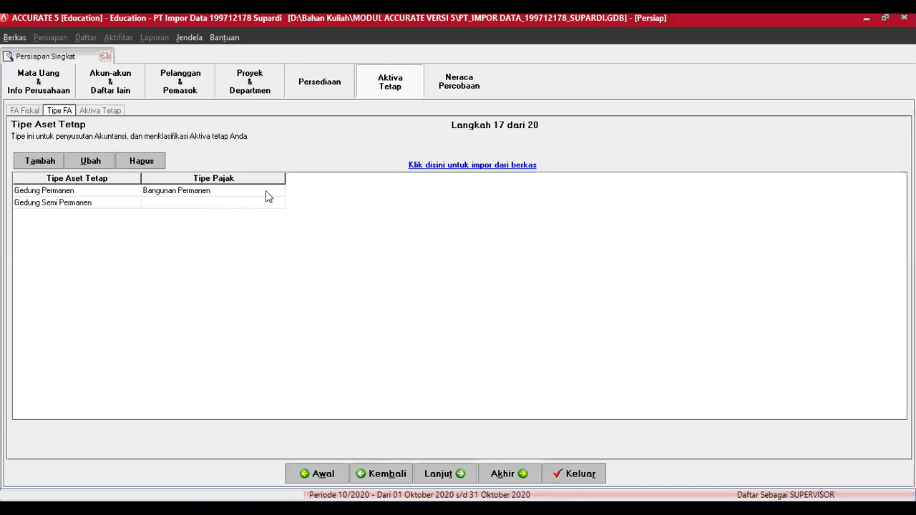
left_click(279, 206)
left_click(279, 205)
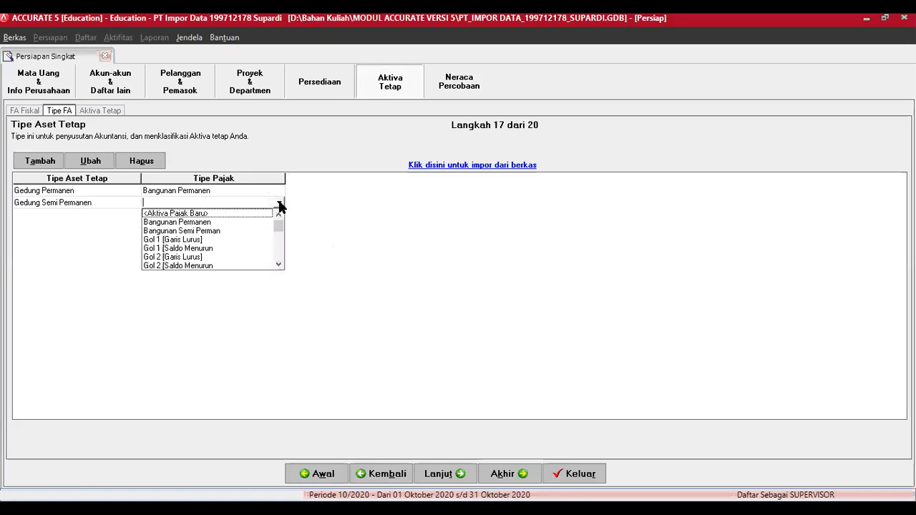
left_click(210, 237)
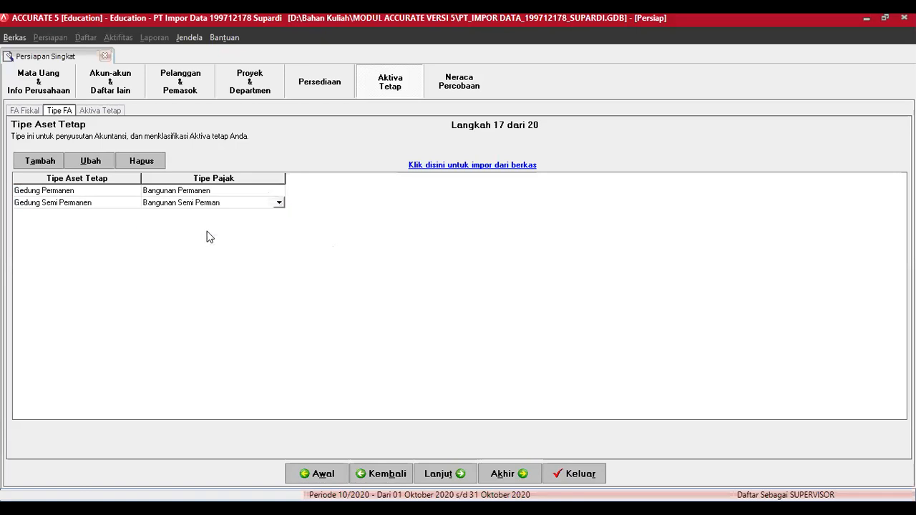
Step: Add Kendaraan 1 with tax type Gol 1 [Garis Lurus]
key("Down")
key("alt+Tab")
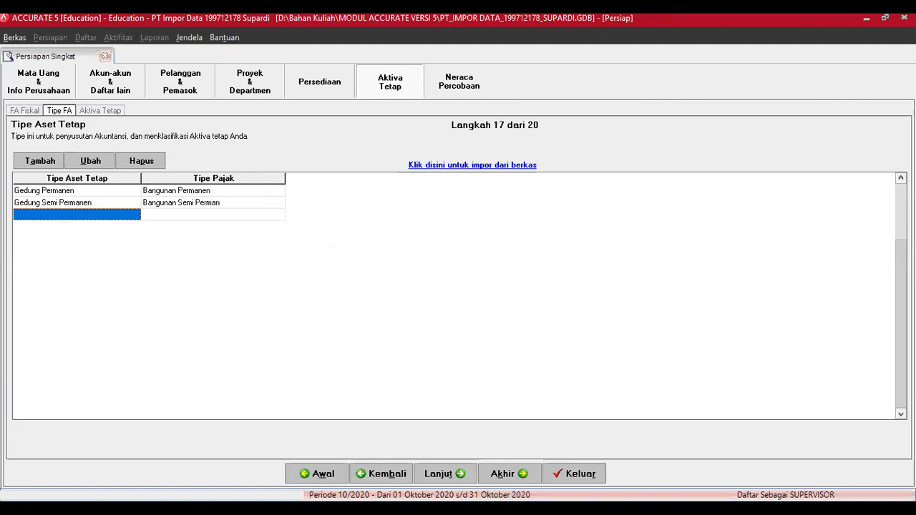
key("alt+Tab")
type("Kendar")
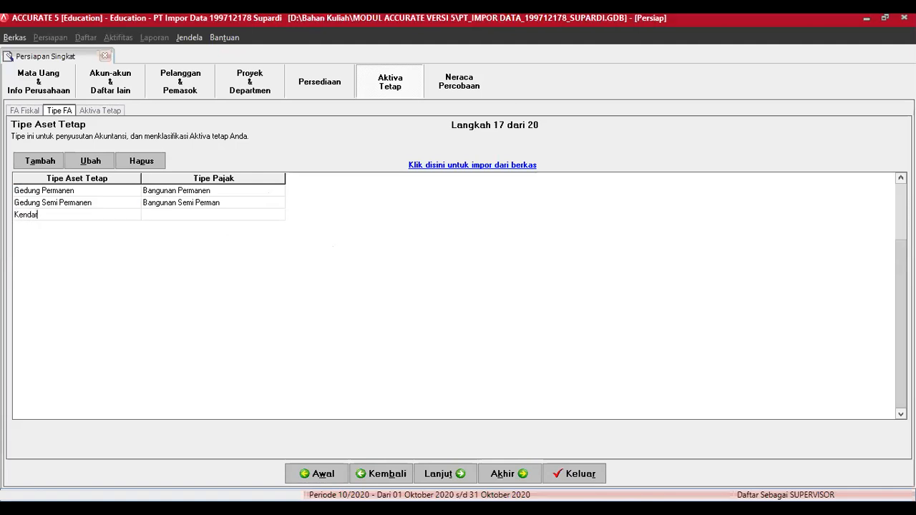
type("aan 1")
key("Tab")
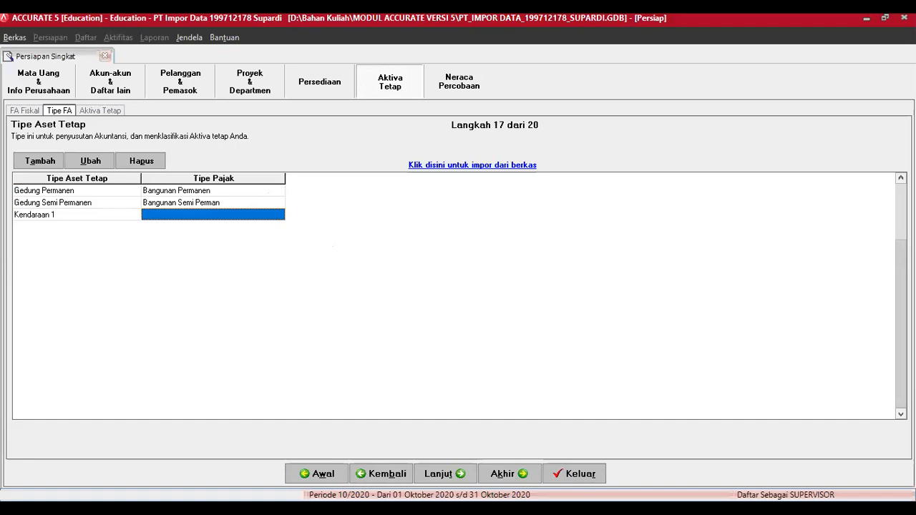
key("alt+Tab")
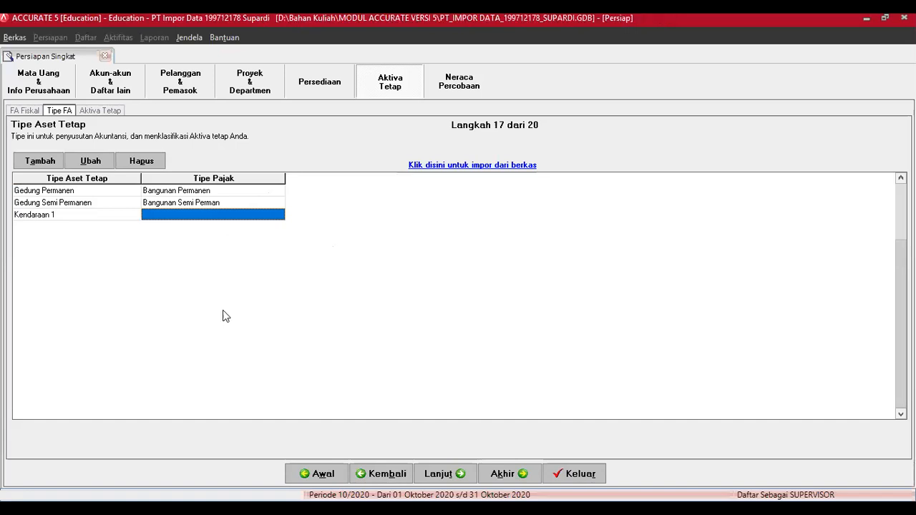
left_click(223, 310)
left_click(278, 216)
left_click(279, 217)
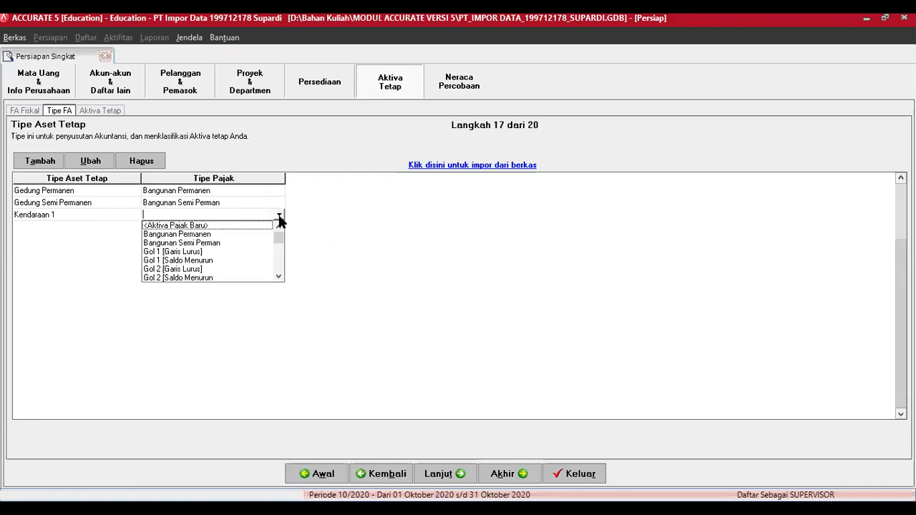
left_click(189, 252)
Step: Add Kendaraan 2 with tax type Gol 2 [Garis Lurus]
key("Down")
type("Kendaraan 2")
key("Tab")
left_click(249, 226)
left_click(279, 228)
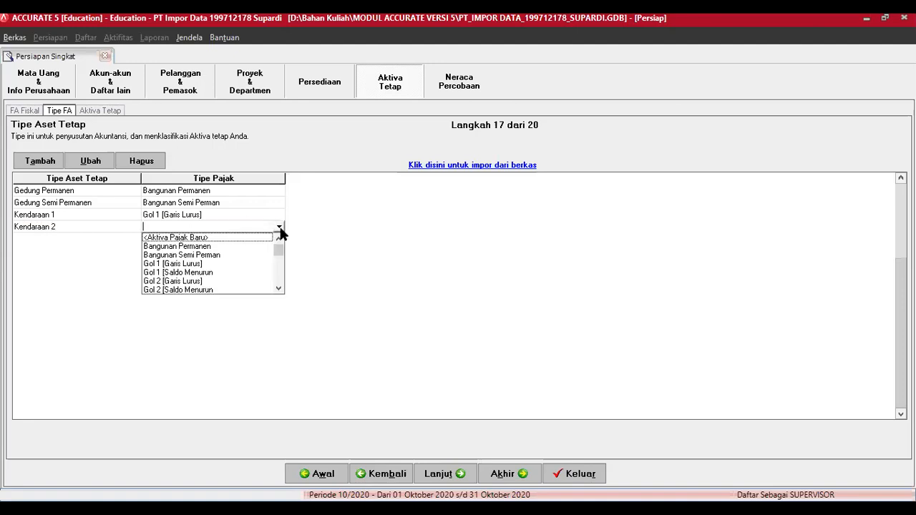
left_click(174, 280)
Step: Add Peralatan 1 with tax type Gol 1 [Garis Lurus]
key("Tab")
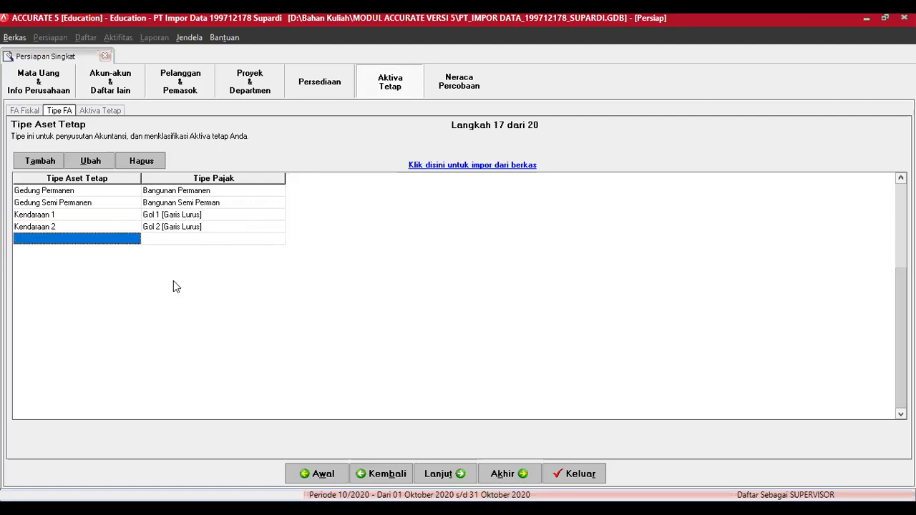
type("Peralatan 1")
key("Tab")
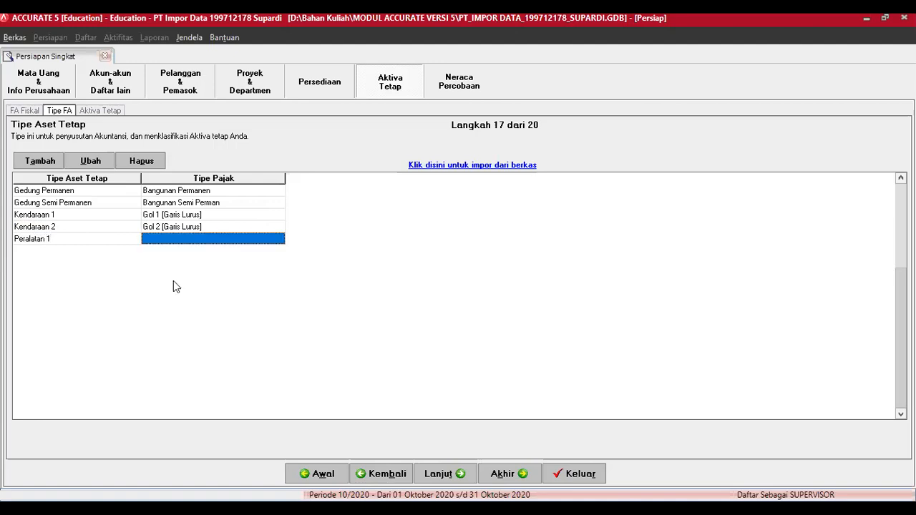
left_click(279, 242)
left_click(280, 240)
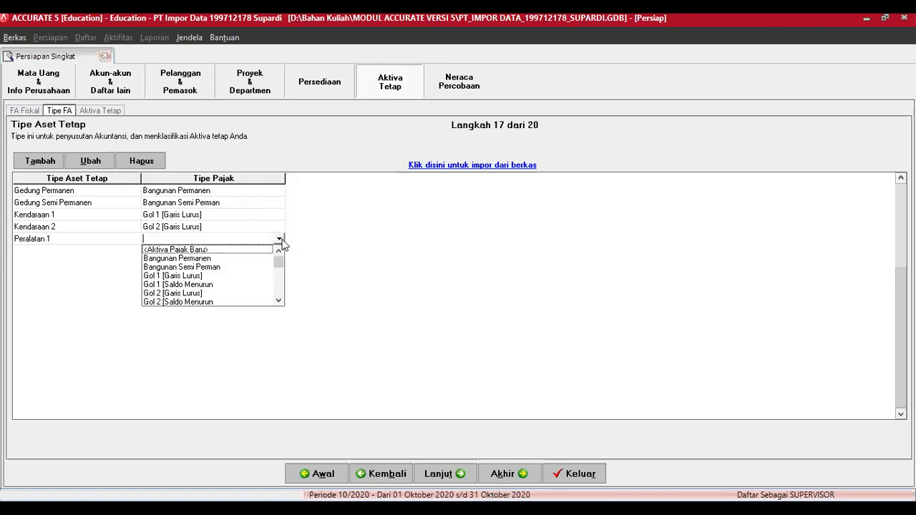
left_click(278, 301)
left_click(278, 300)
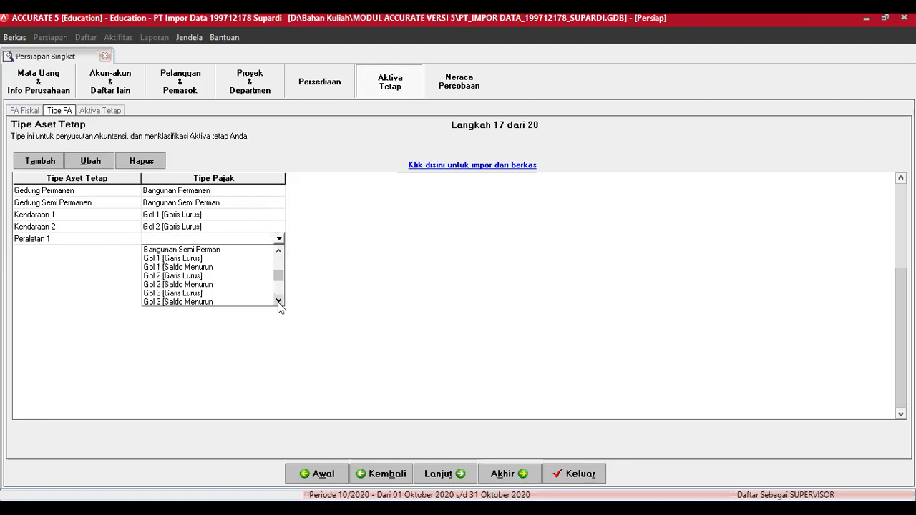
left_click(172, 259)
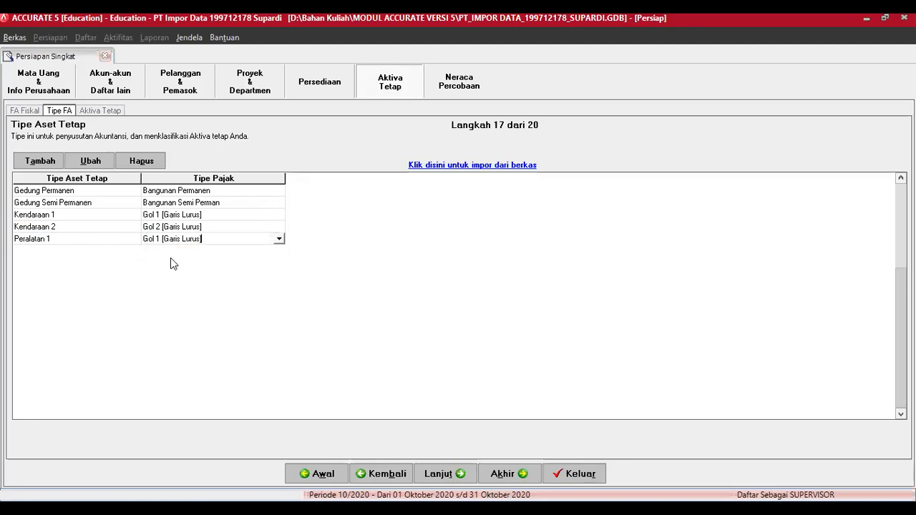
Step: Add Peralatan 2 with tax type Gol 2 [Garis Lurus]
key("Down")
type("Per")
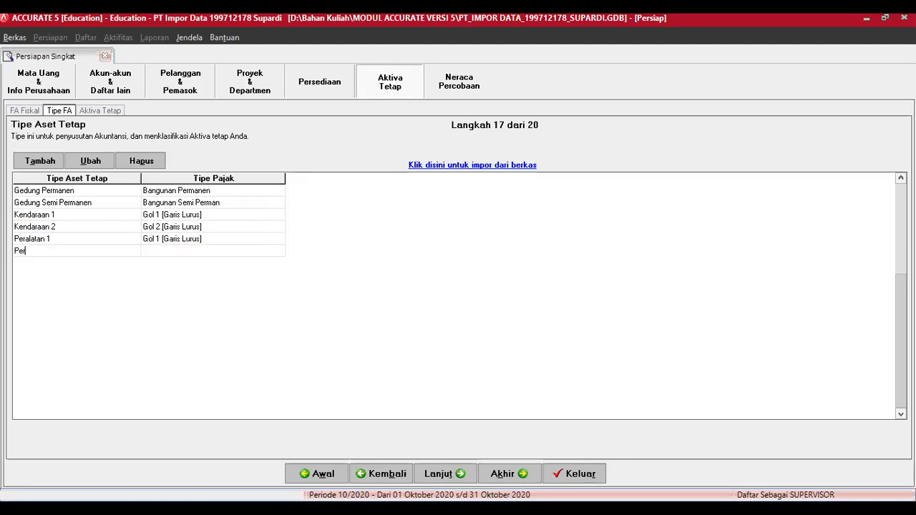
type("alatan 2")
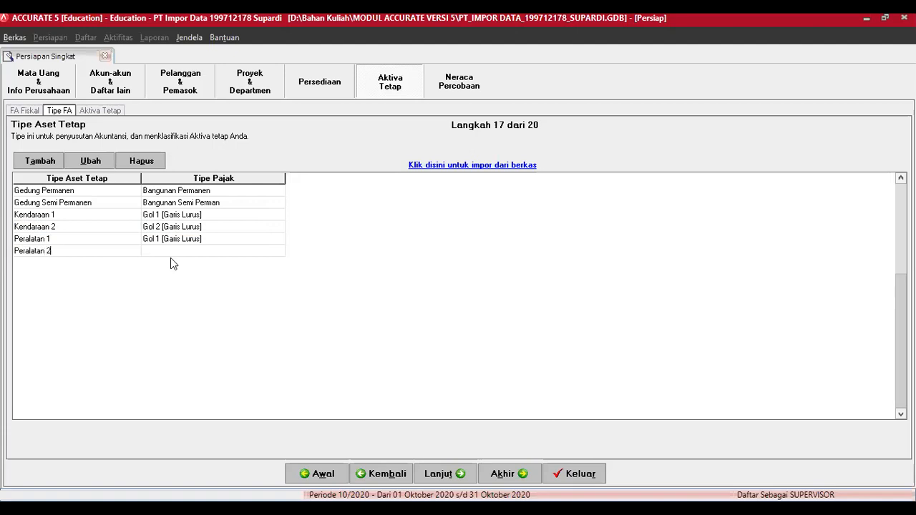
key("Tab")
left_click(236, 253)
left_click(279, 251)
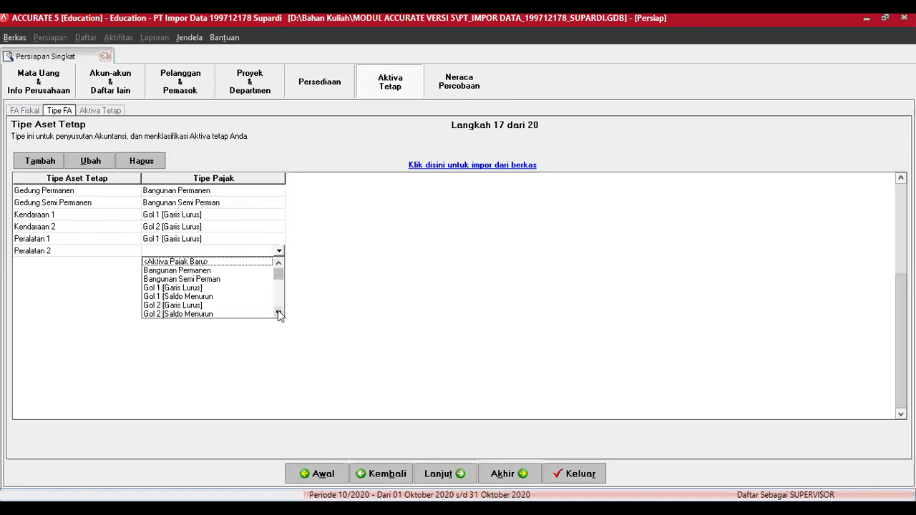
left_click(204, 305)
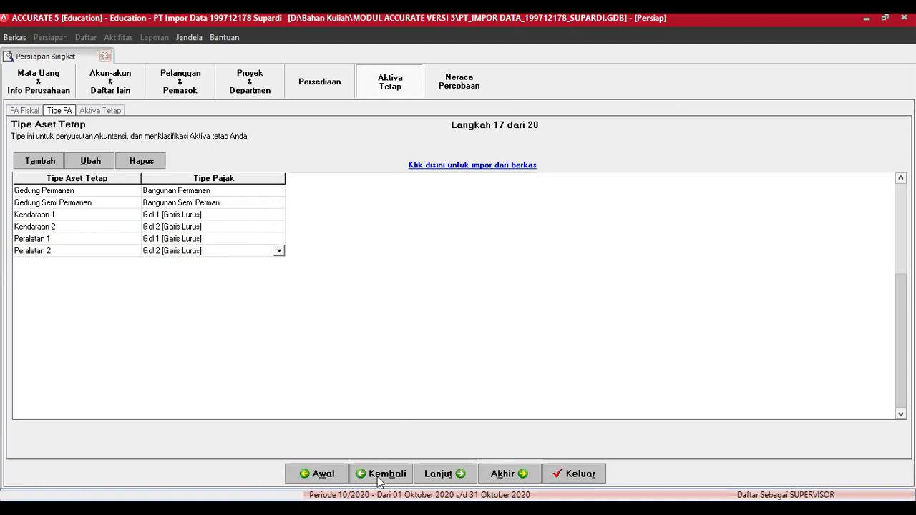
key("Tab")
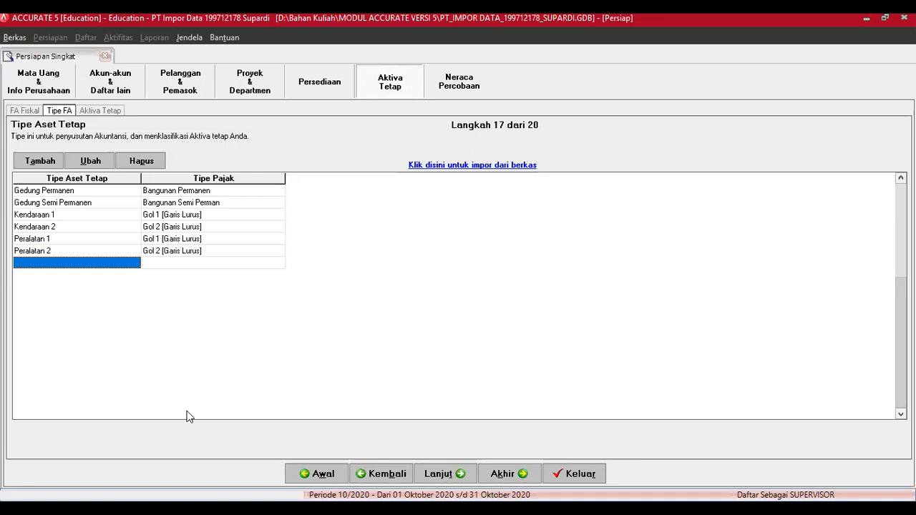
Step: Add asset type Tanah with tax type Tidak Disusutkan
type("Tanah")
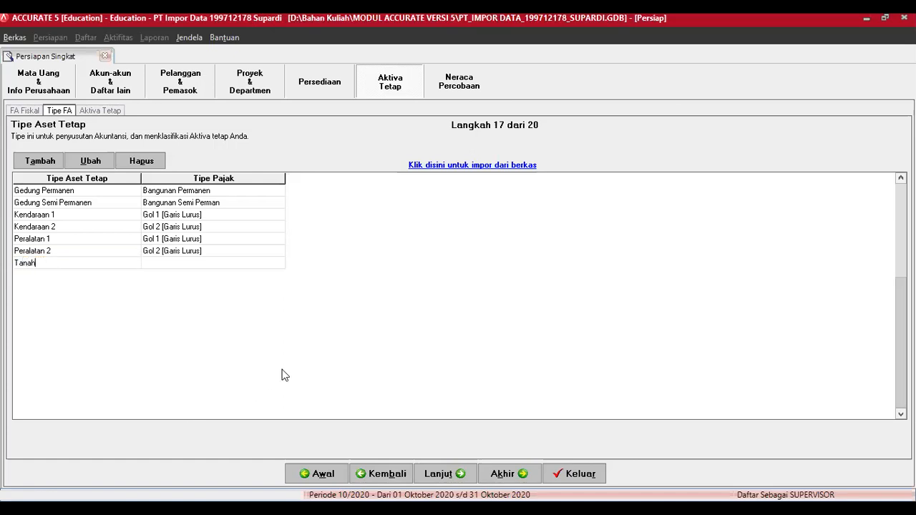
left_click(277, 263)
left_click(278, 263)
left_click(278, 263)
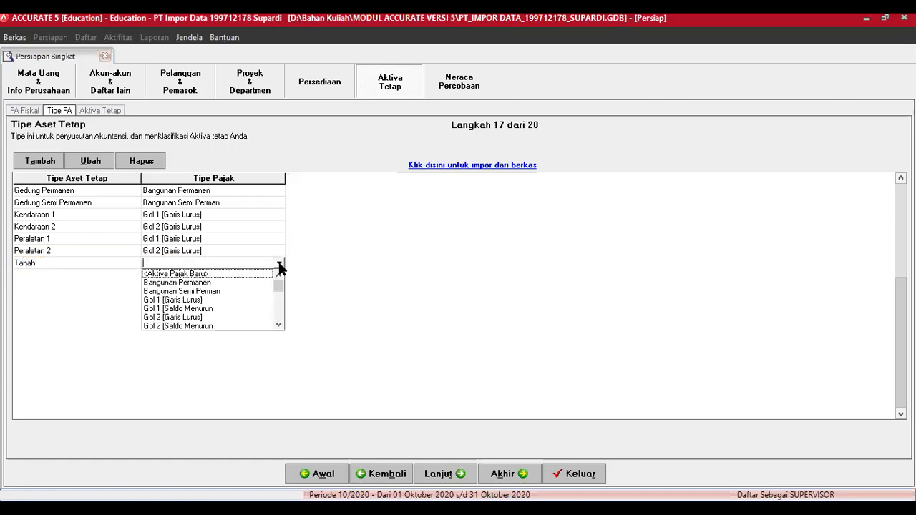
left_click(280, 326)
left_click(282, 327)
left_click(282, 327)
left_click(282, 327)
left_click(282, 326)
left_click(283, 326)
left_click(282, 327)
left_click(283, 326)
left_click(282, 327)
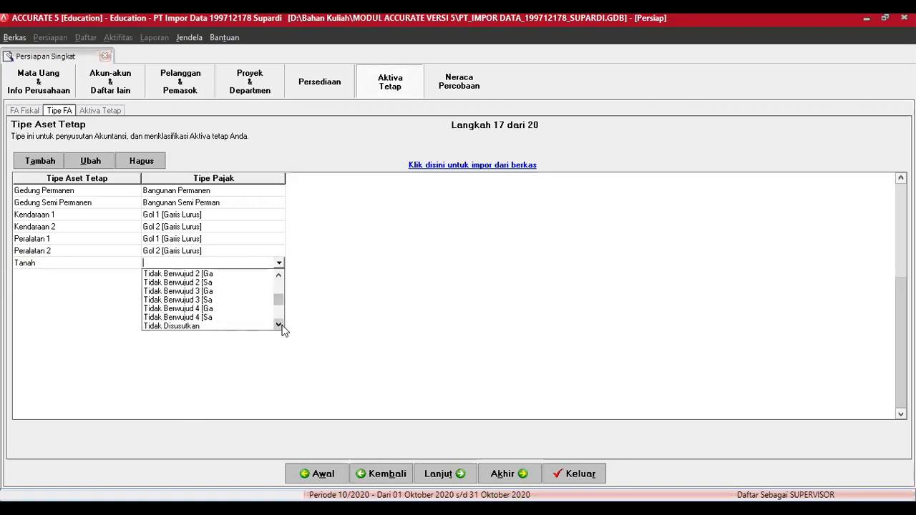
left_click(188, 326)
Step: Add Intangible 1 with tax type Tidak Berwujud 1
key("Return")
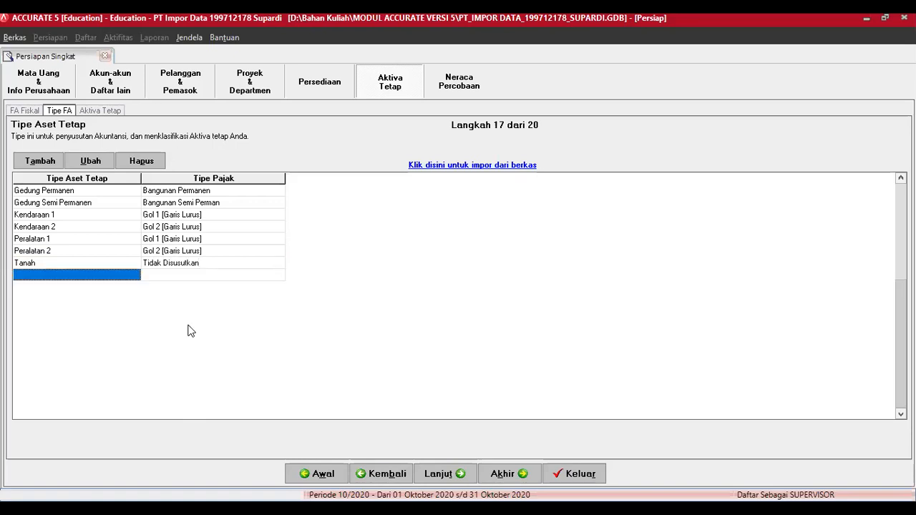
type("Intan")
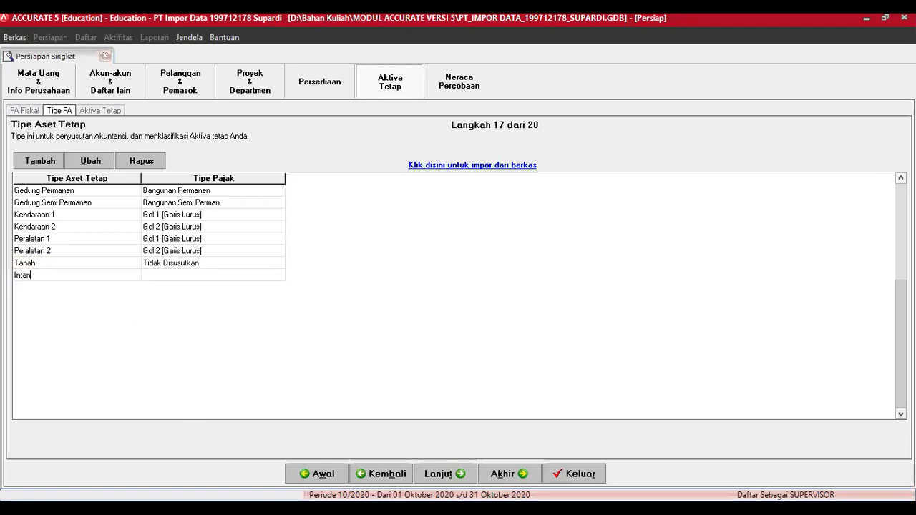
type("gible 1")
key("Tab")
left_click(277, 276)
left_click(278, 276)
left_click(279, 337)
left_click(280, 338)
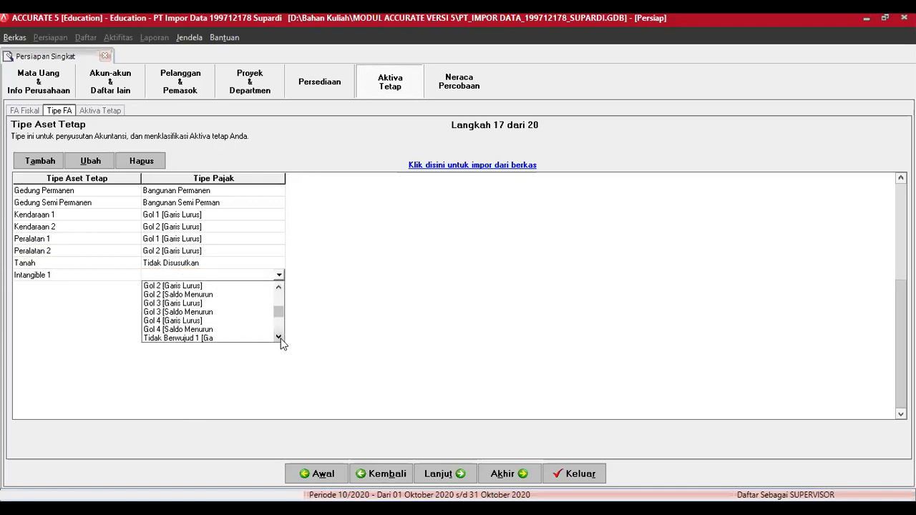
left_click(279, 337)
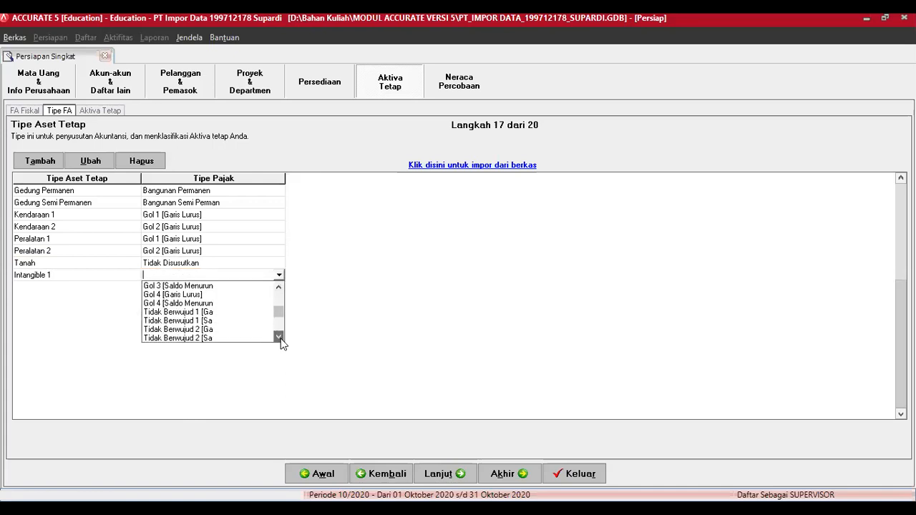
left_click(206, 312)
Step: Add Intangible 2 with tax type Tidak Berwujud 2
key("Return")
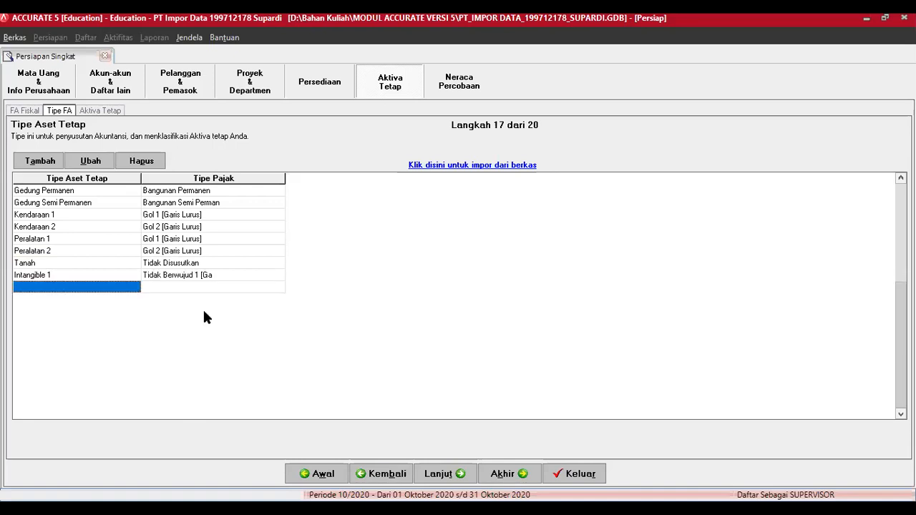
type("Intangible 2")
key("Return")
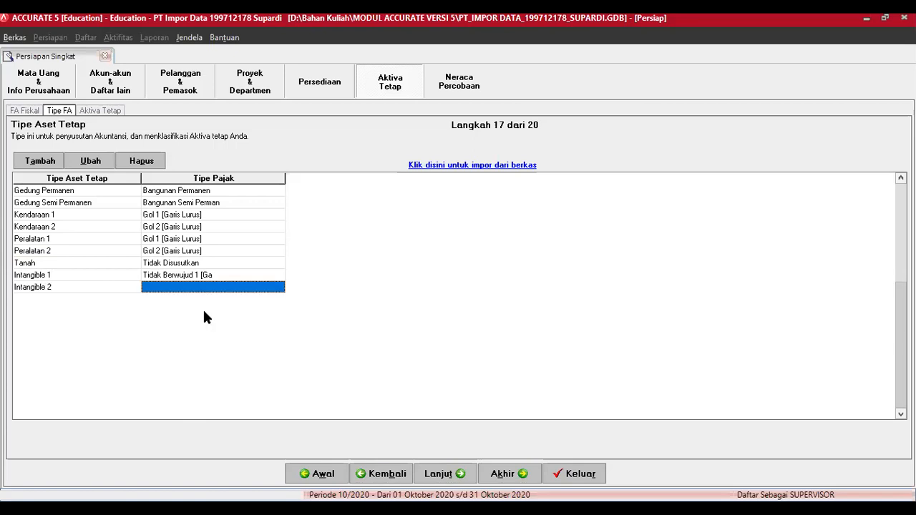
left_click(278, 287)
left_click(279, 287)
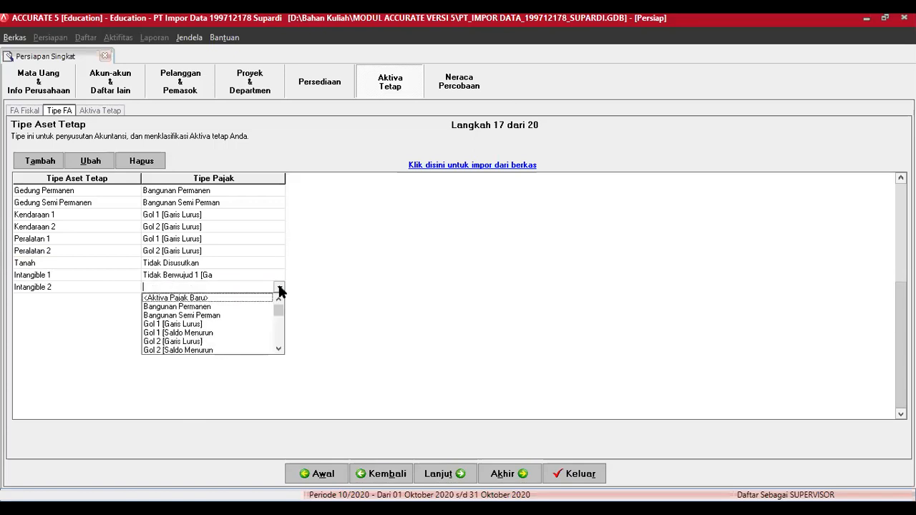
left_click(278, 351)
left_click(279, 350)
left_click(278, 350)
left_click(279, 351)
left_click(279, 351)
left_click(279, 351)
left_click(279, 351)
left_click(279, 351)
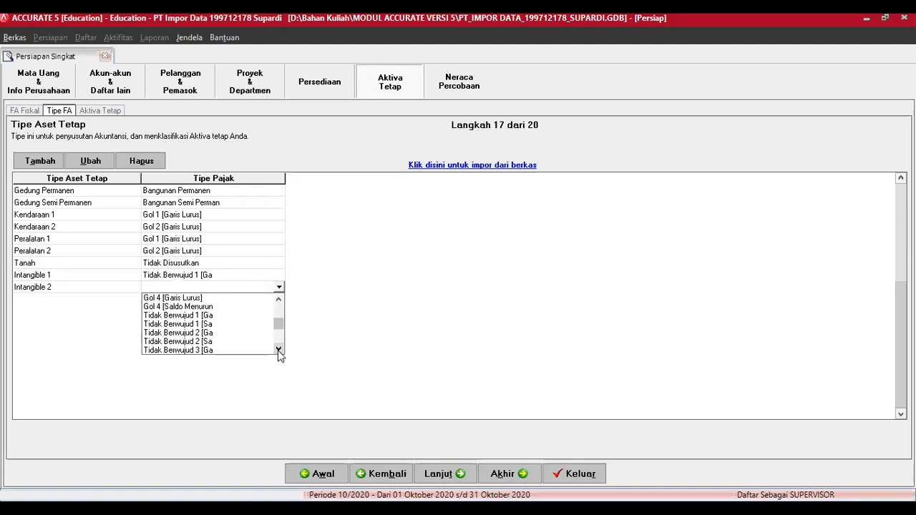
left_click(205, 334)
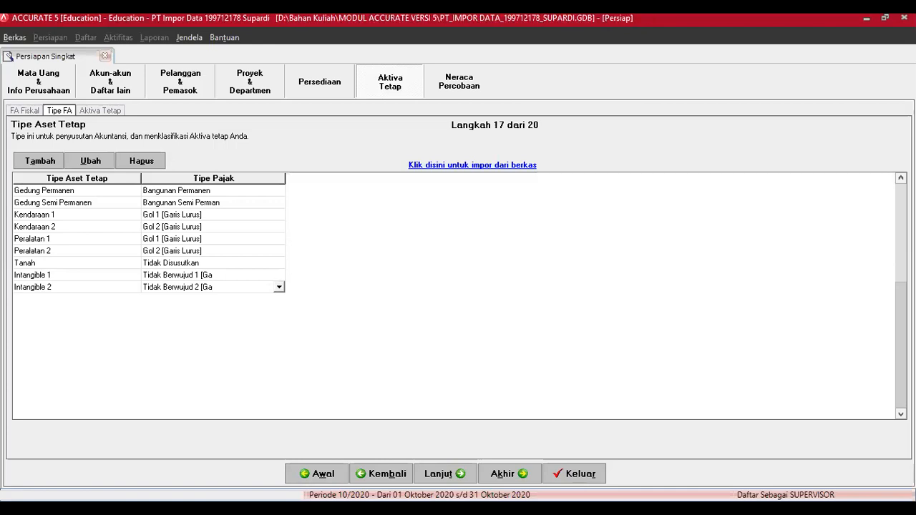
Step: Continue to setup step 18, Daftar Aktiva Tetap, and open the Impor Aktiva Tetap form
left_click(444, 474)
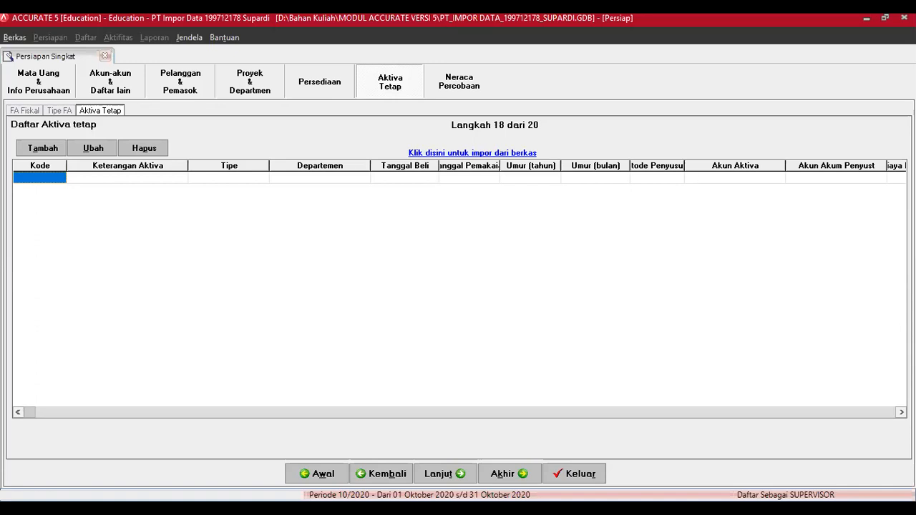
left_click(411, 304)
left_click(481, 155)
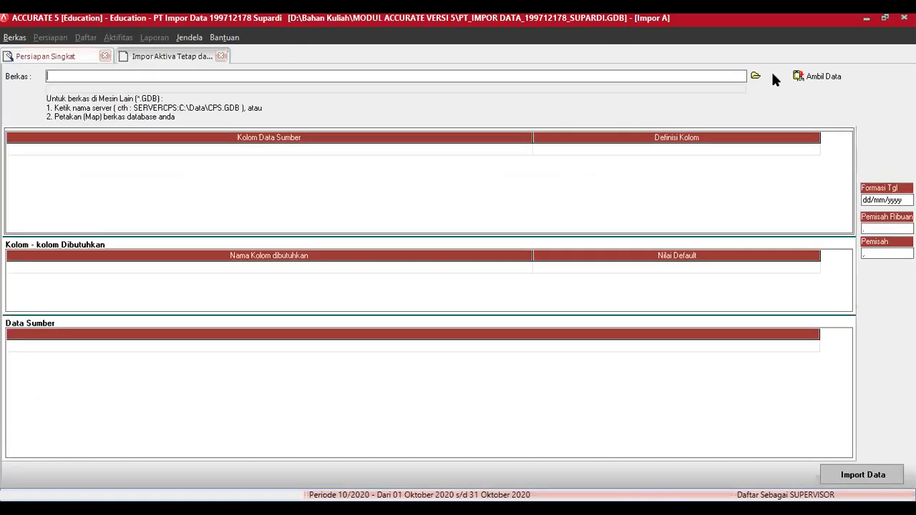
Step: Select Fixed Assets List.xls from D:\...\Data Excel Untuk Materi Impor as the import file
left_click(755, 75)
left_click(428, 123)
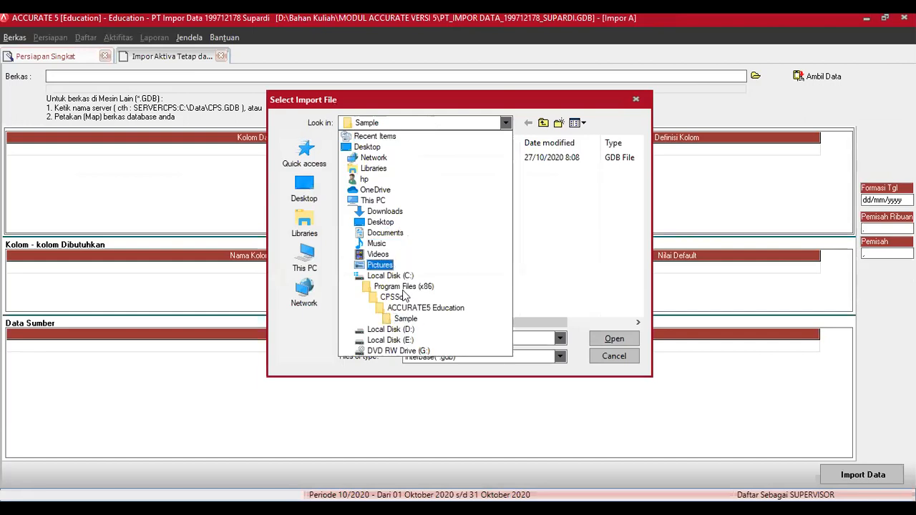
left_click(404, 331)
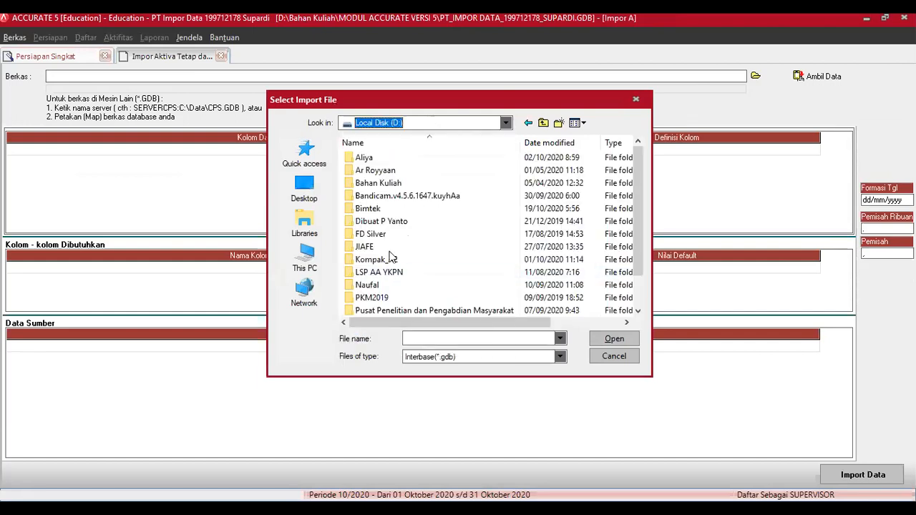
double_click(382, 183)
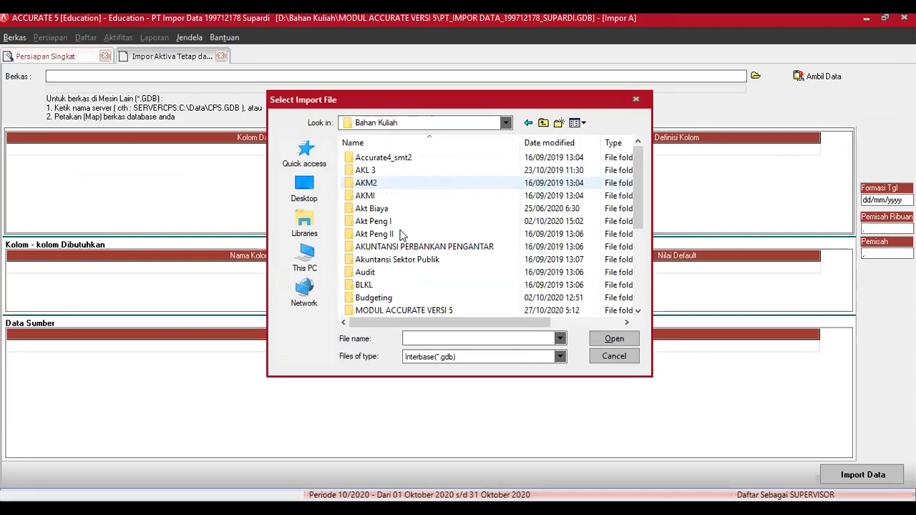
double_click(409, 312)
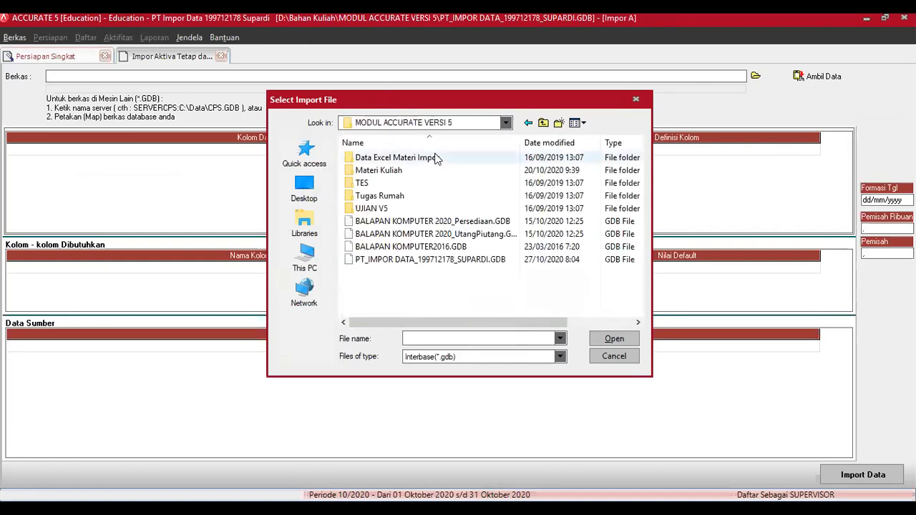
left_click(391, 173)
double_click(393, 176)
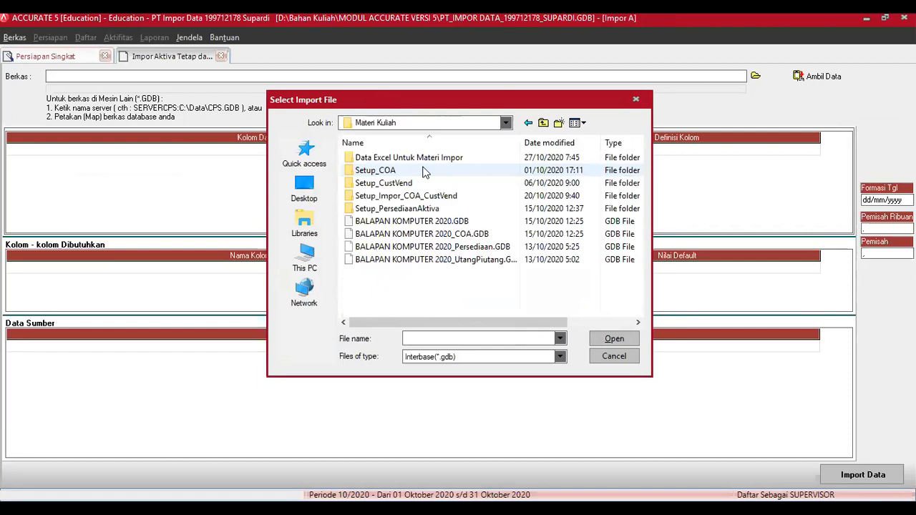
double_click(421, 159)
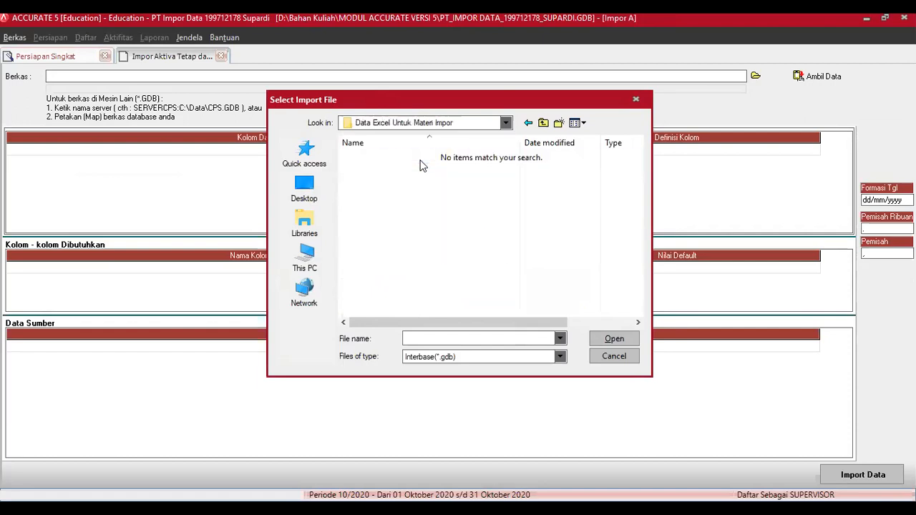
left_click(488, 356)
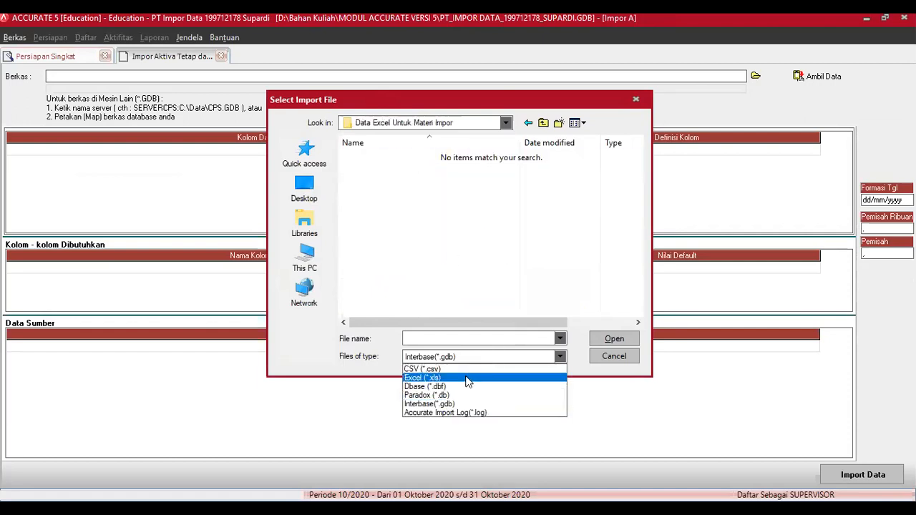
left_click(469, 378)
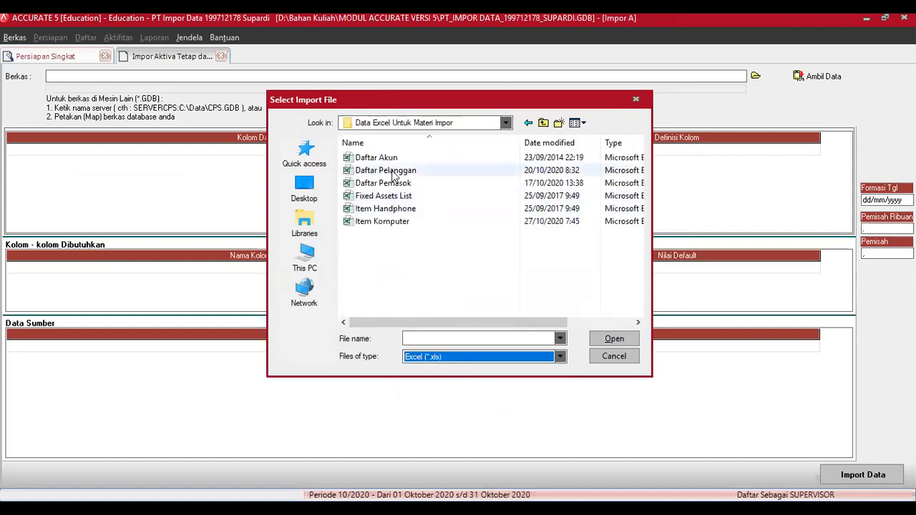
left_click(391, 197)
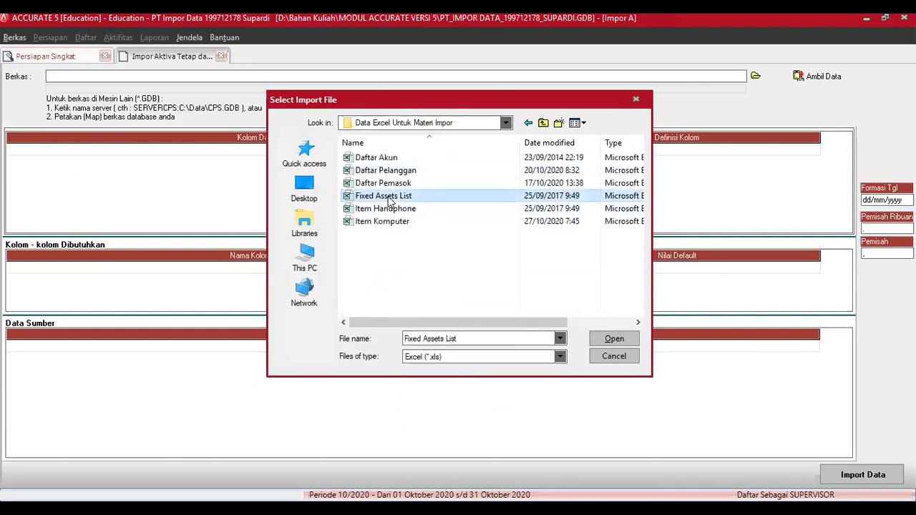
left_click(614, 340)
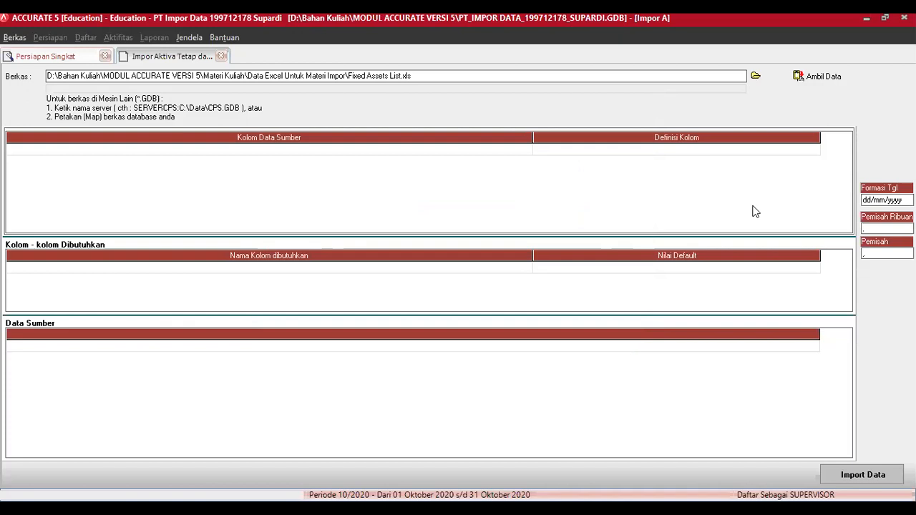
Step: Load the workbook data, delete the header row, and map Asset Type to Tipe Aktiva Tetap
left_click(812, 75)
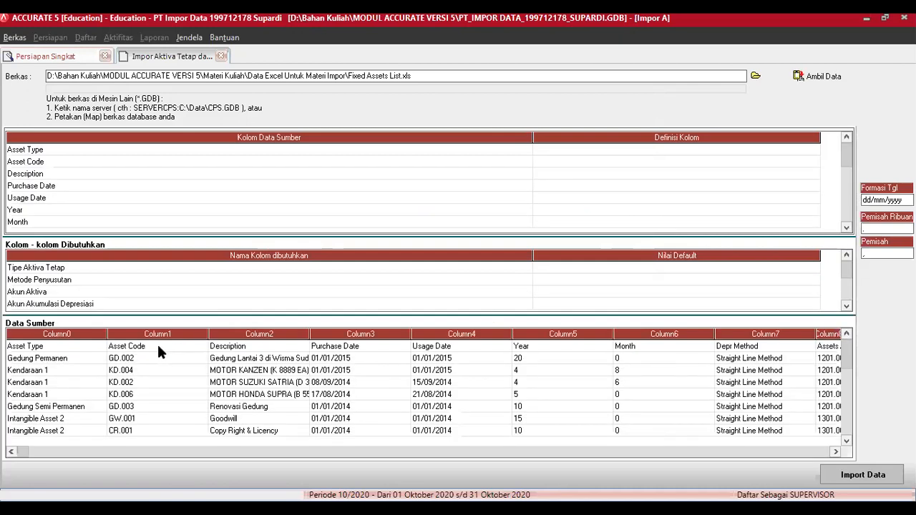
right_click(158, 347)
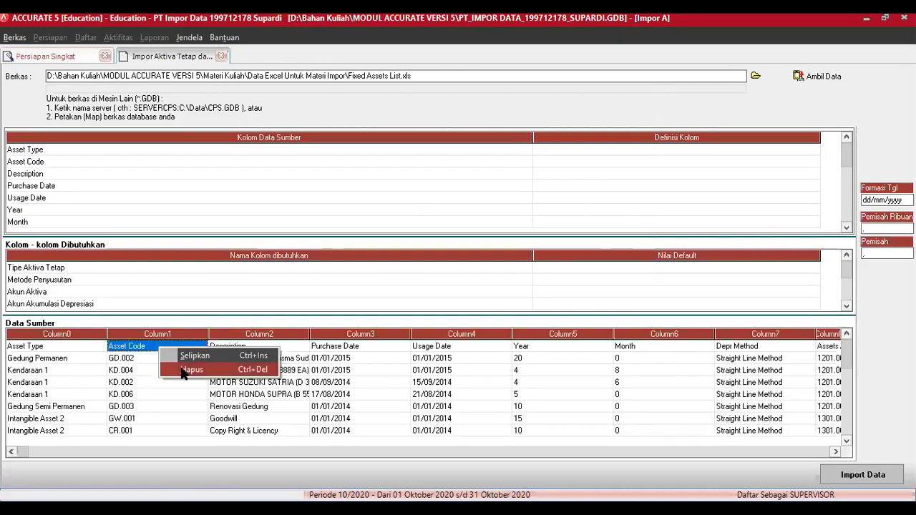
left_click(431, 298)
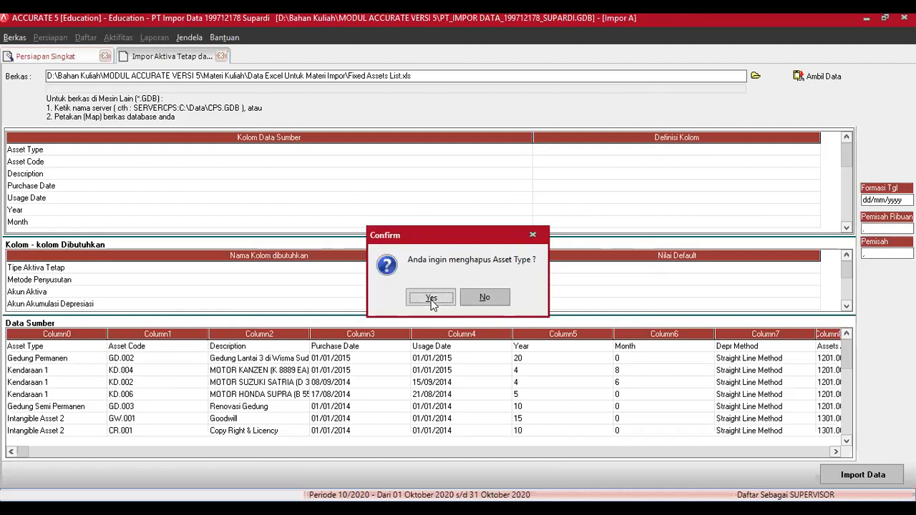
left_click(802, 151)
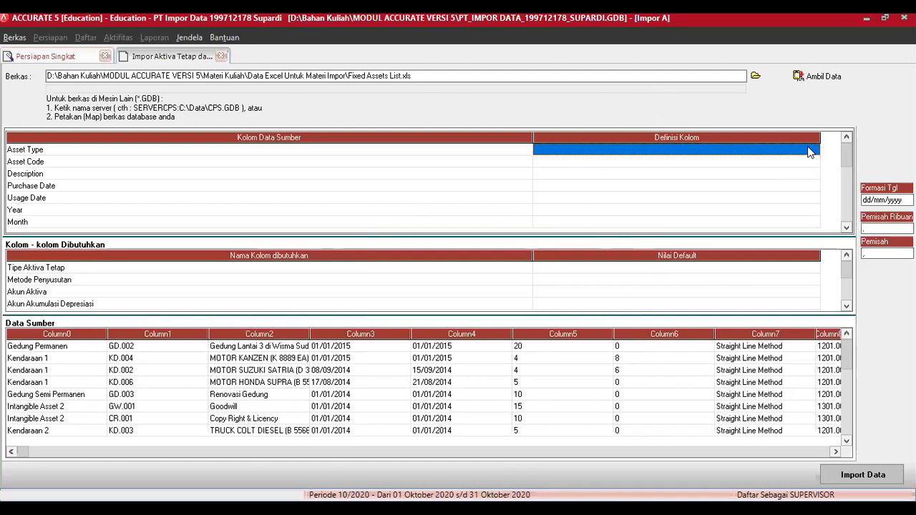
left_click(812, 153)
left_click(814, 151)
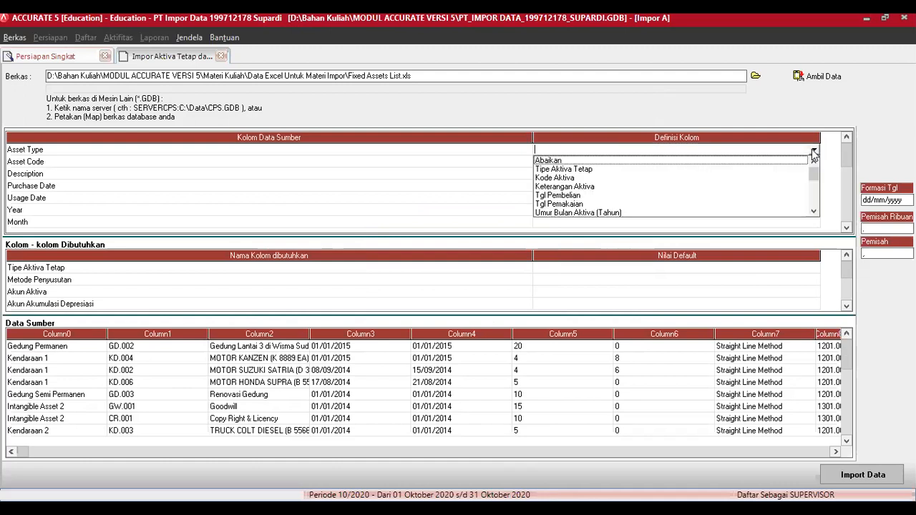
left_click(586, 170)
Step: Match Gedung Permanen, Kendaraan 1, Gedung Semi Permanen and Intangible Asset 2 (to Intangible 2)
left_click(246, 50)
left_click(262, 52)
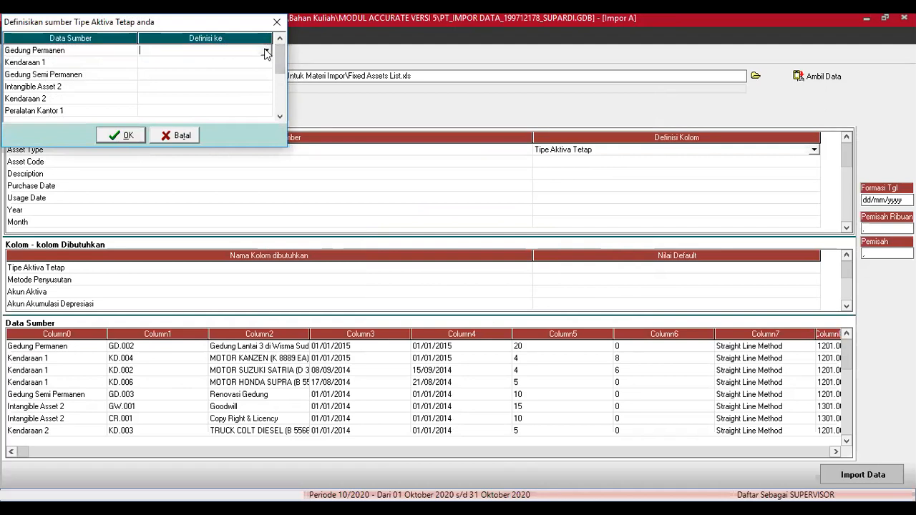
left_click(266, 52)
key("Return")
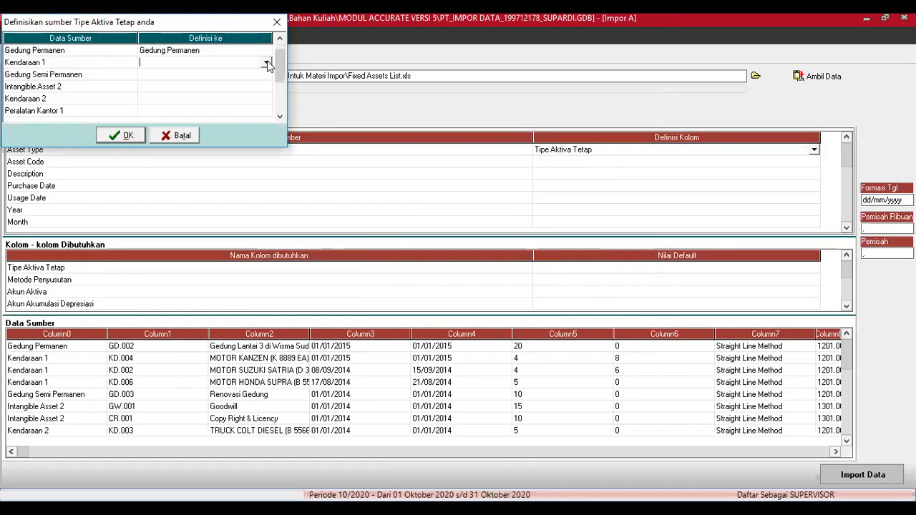
left_click(265, 63)
left_click(209, 90)
left_click(262, 75)
left_click(265, 74)
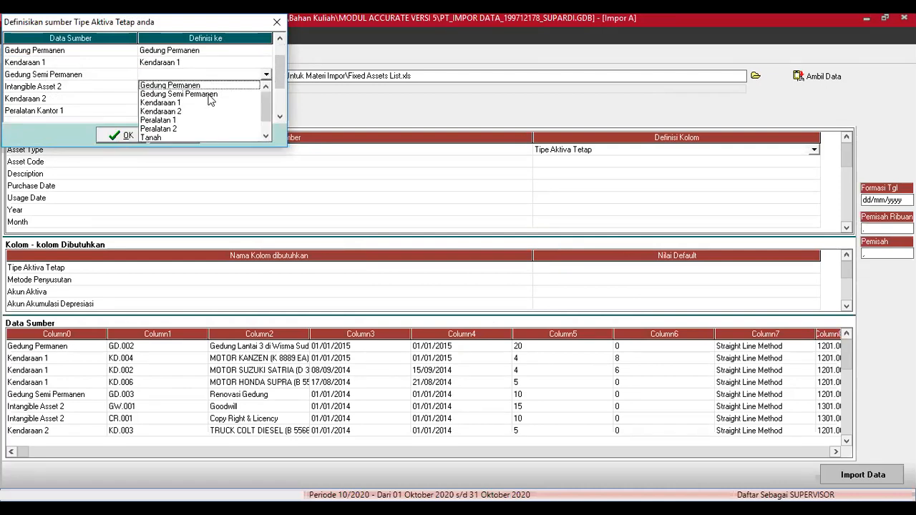
left_click(209, 94)
left_click(264, 87)
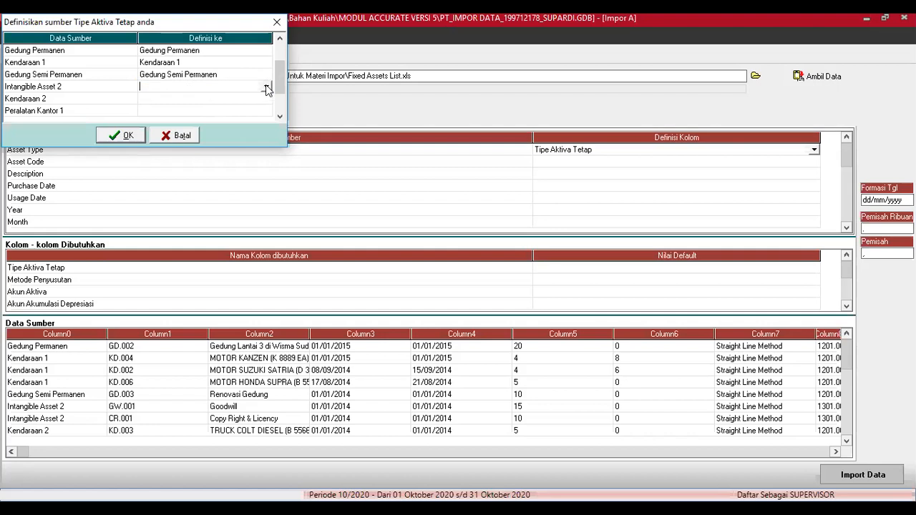
left_click(266, 88)
left_click(265, 150)
left_click(265, 150)
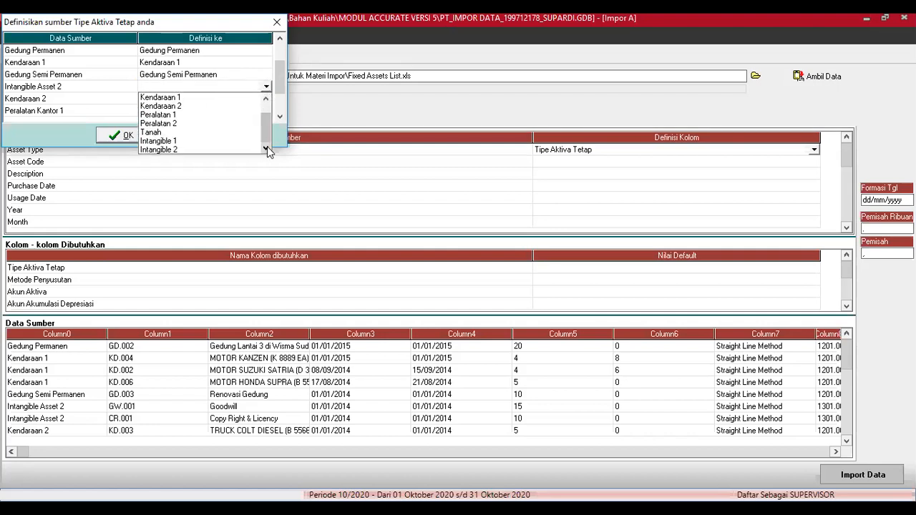
left_click(175, 150)
Step: Match Kendaraan 2, Peralatan Kantor 1 (to Peralatan 1) and Tanah, then accept the matches
left_click(264, 98)
left_click(265, 99)
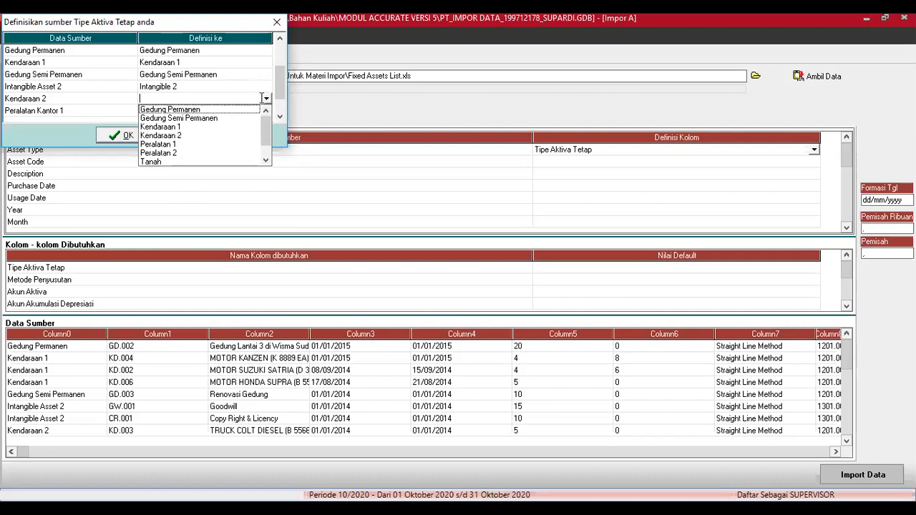
left_click(182, 135)
left_click(261, 113)
left_click(261, 114)
left_click(266, 110)
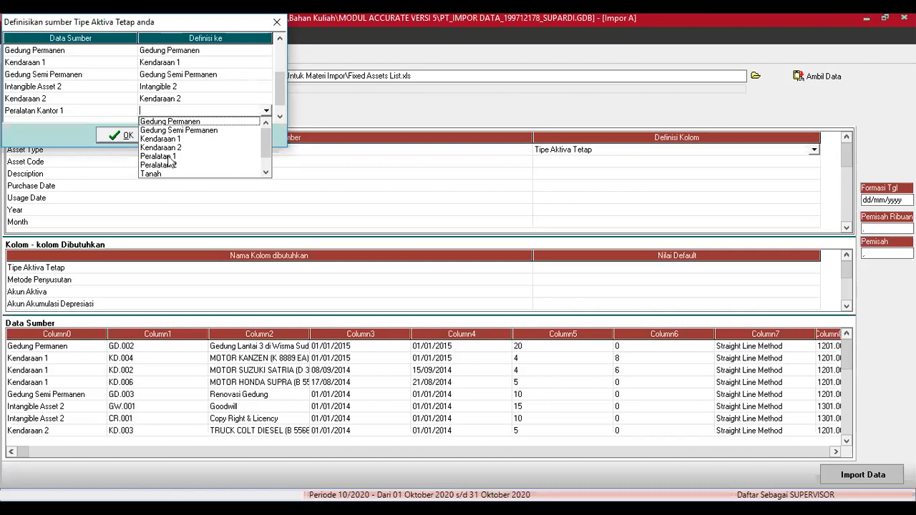
left_click(168, 157)
left_click(280, 115)
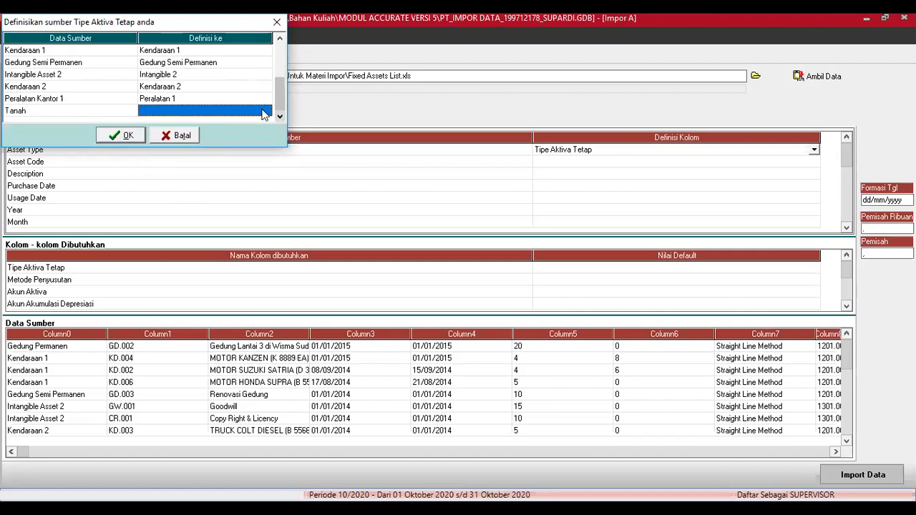
left_click(263, 113)
left_click(265, 111)
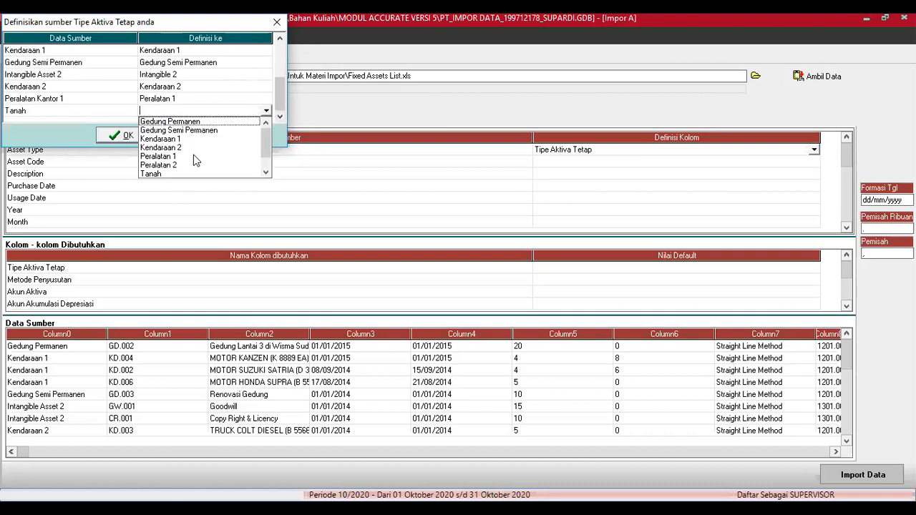
left_click(162, 174)
left_click(127, 136)
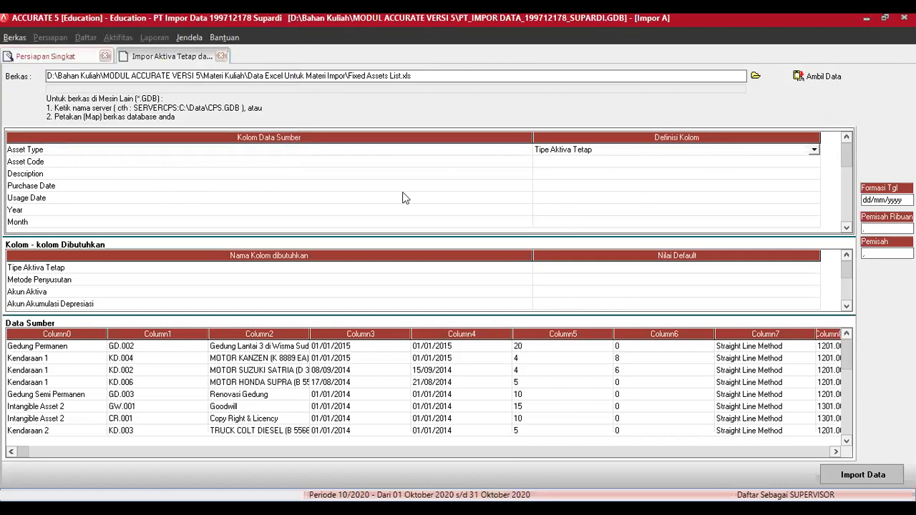
Step: Map Asset Code, Description and Purchase Date to Kode Aktiva, Keterangan Aktiva and Tgl Pembelian
left_click(810, 162)
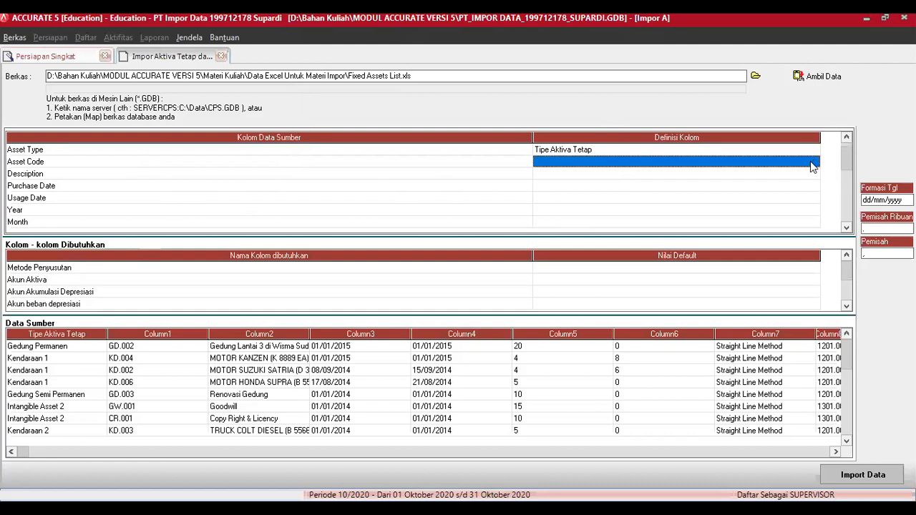
left_click(810, 162)
left_click(814, 162)
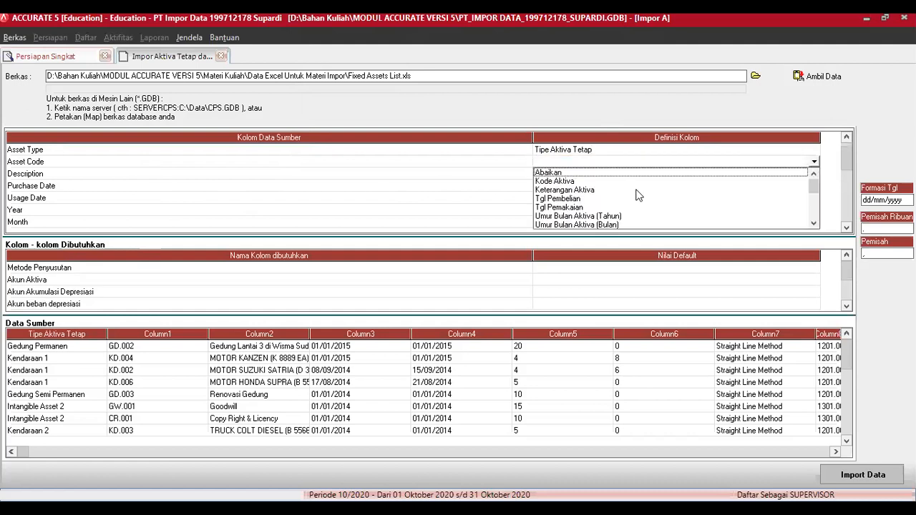
left_click(565, 181)
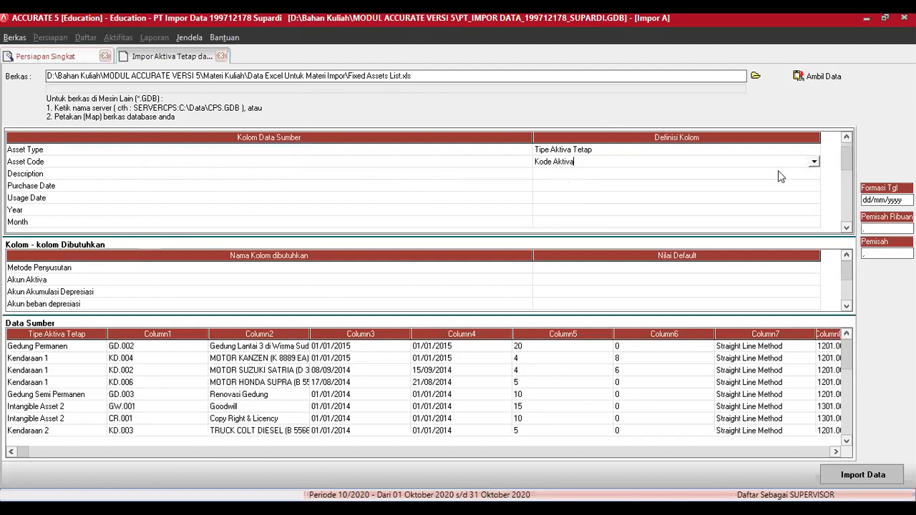
left_click(778, 172)
left_click(809, 174)
left_click(814, 174)
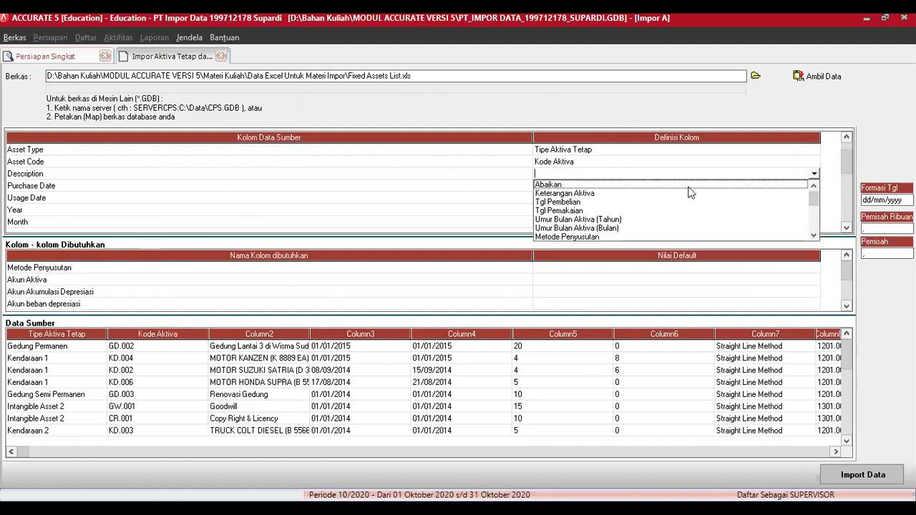
left_click(592, 194)
left_click(791, 187)
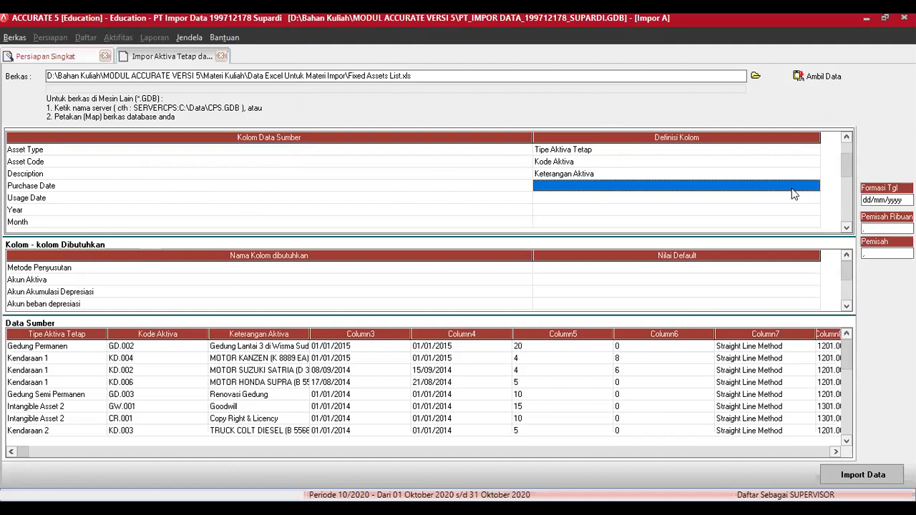
left_click(791, 187)
left_click(814, 188)
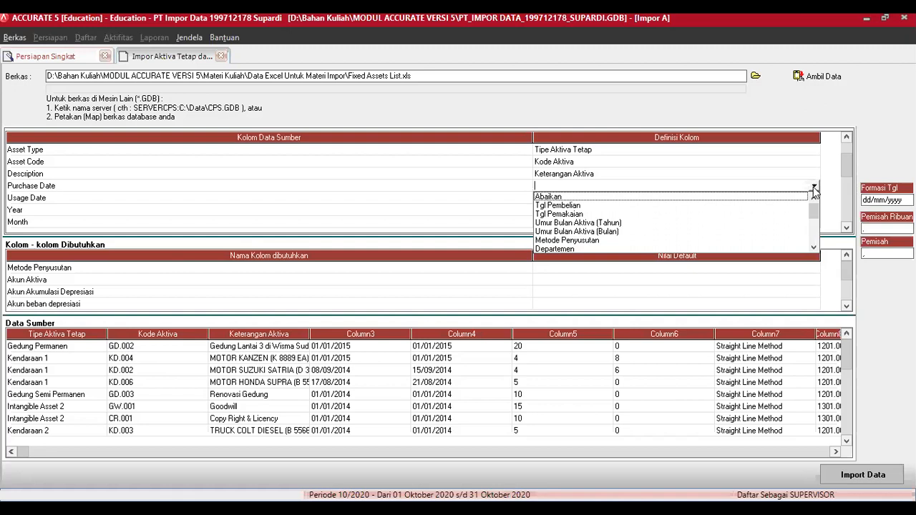
left_click(557, 206)
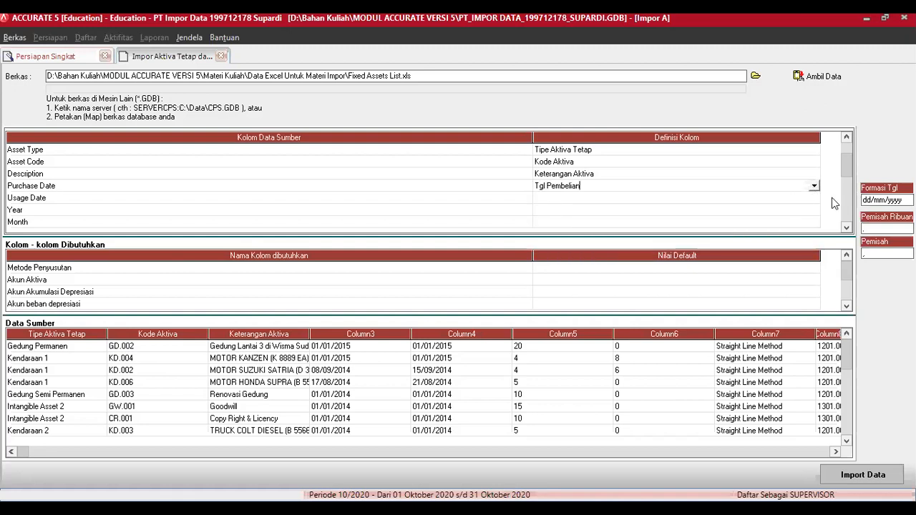
Step: Map Usage Date to Tgl Pemakaian, and Year and Month to Umur Bulan Aktiva (Tahun) and (Bulan)
left_click(811, 201)
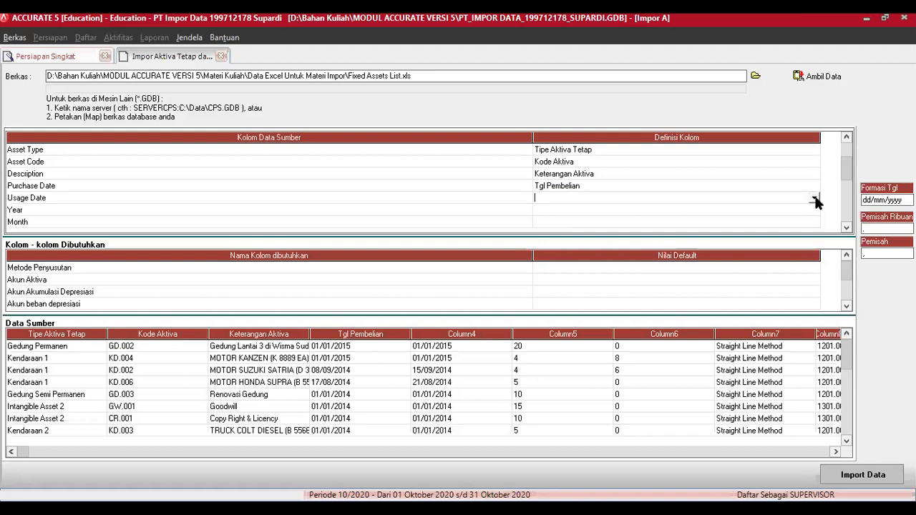
left_click(814, 198)
left_click(591, 218)
left_click(805, 211)
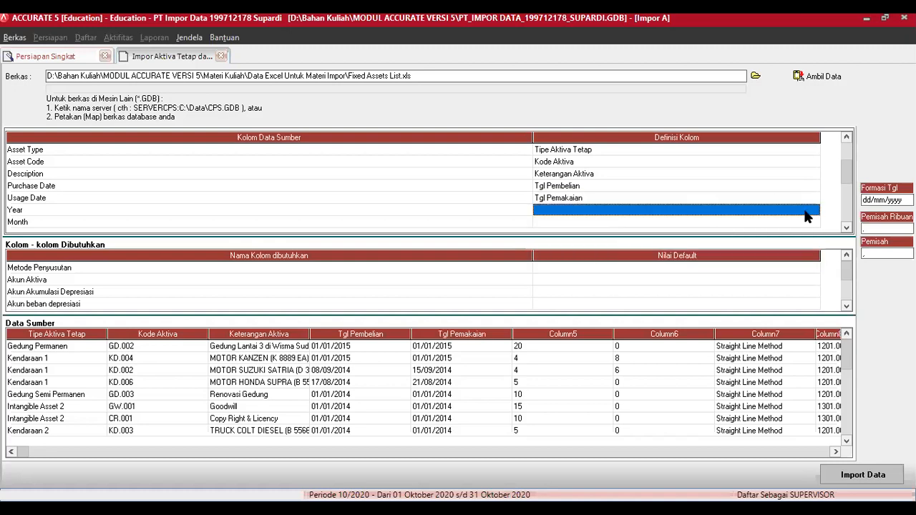
left_click(814, 211)
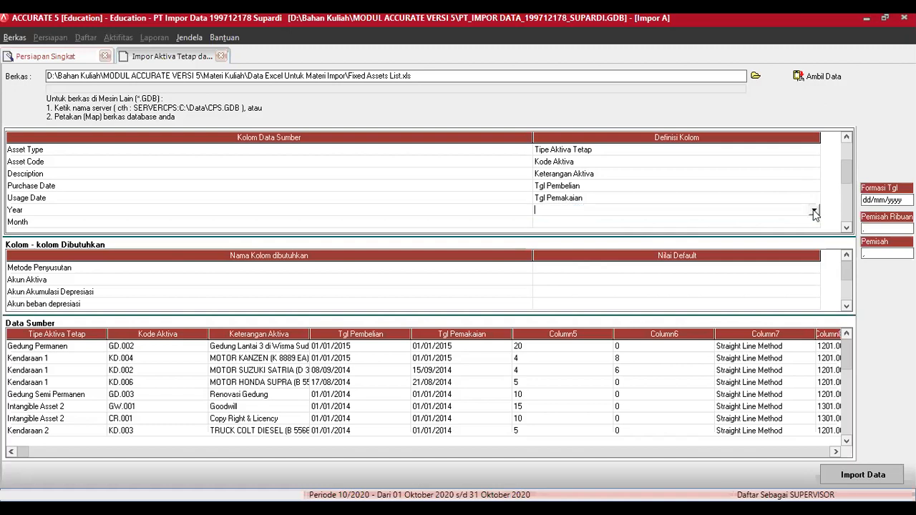
left_click(814, 210)
left_click(614, 229)
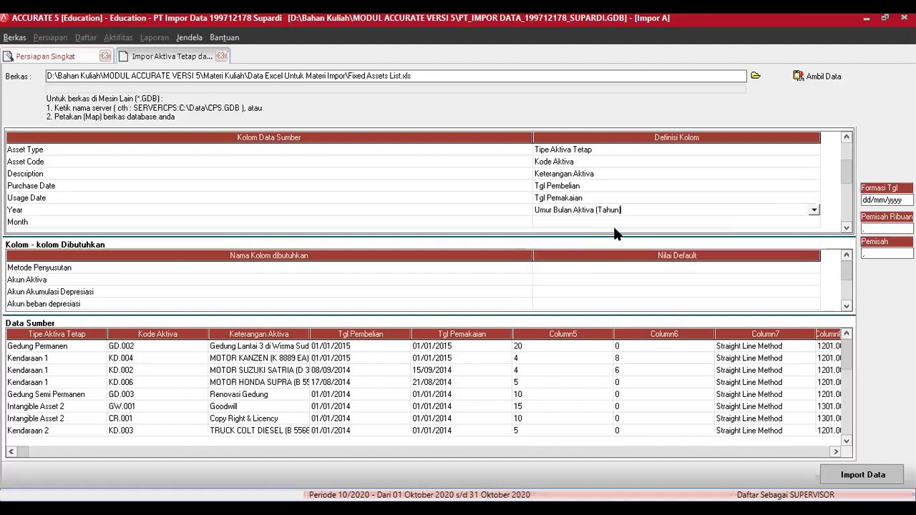
left_click(801, 222)
left_click(814, 224)
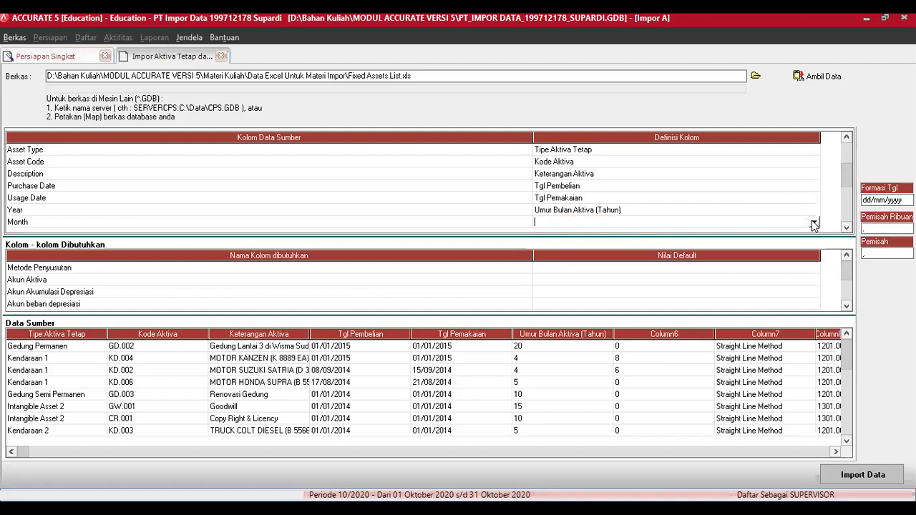
left_click(814, 223)
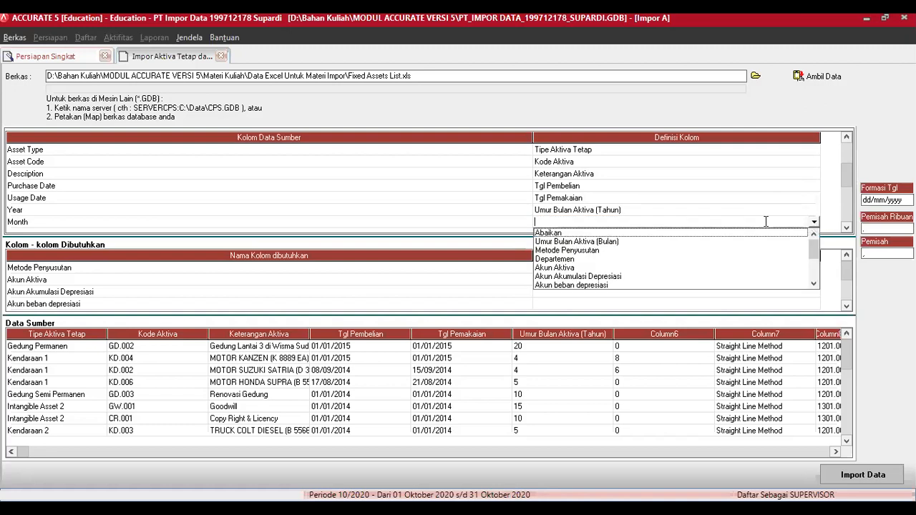
left_click(615, 242)
Step: Scroll down the column grid and define Depr Method as Metode Penyusutan
left_click(846, 227)
left_click(846, 227)
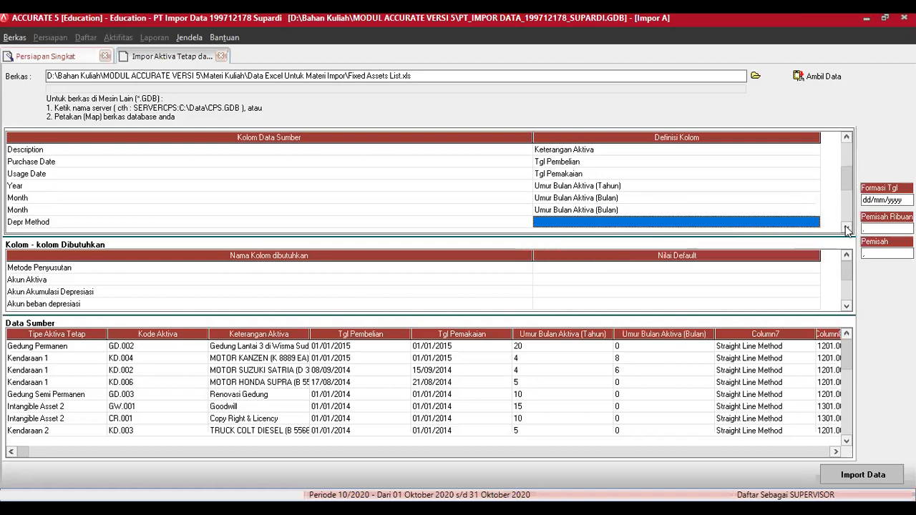
left_click(846, 227)
left_click(846, 227)
left_click(846, 227)
left_click(846, 227)
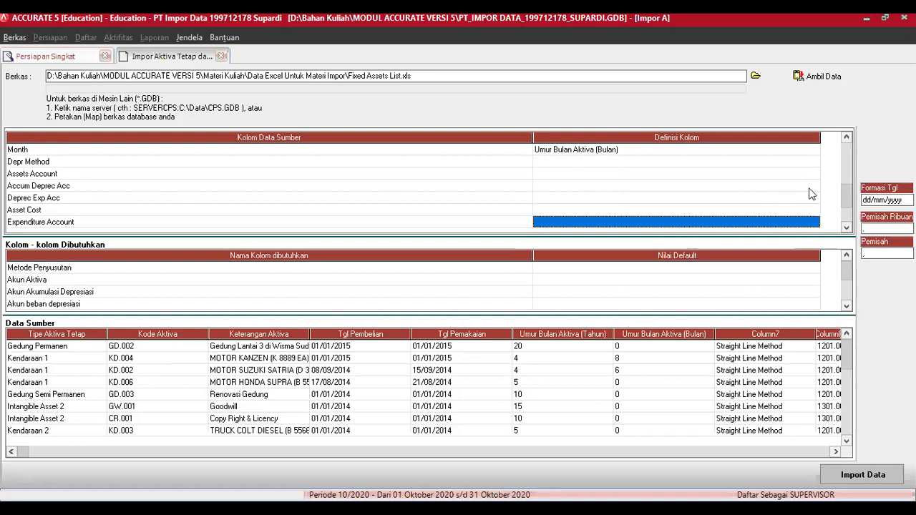
left_click(812, 163)
left_click(814, 162)
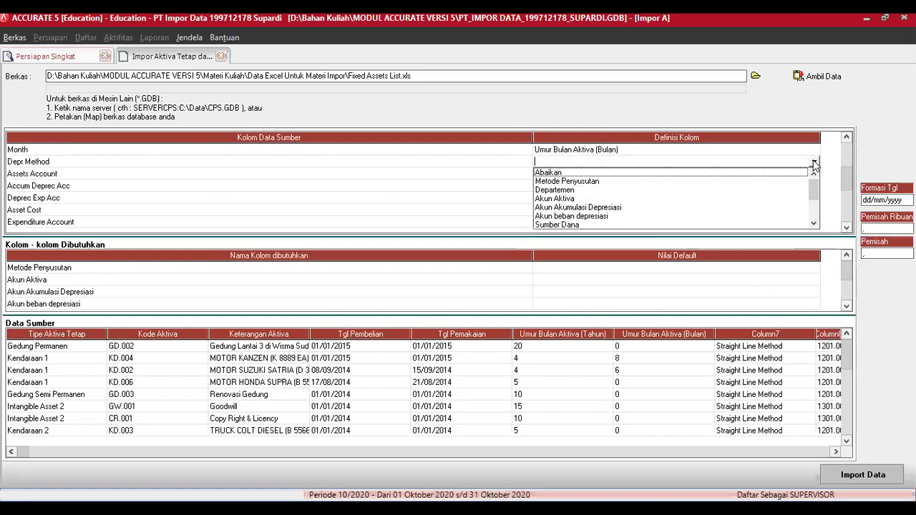
left_click(599, 184)
Step: Translate Straight Line Method to Metode Garis Lurus and Non Depreciable to Tidak terdepresiasi, then confirm
left_click(260, 50)
left_click(267, 53)
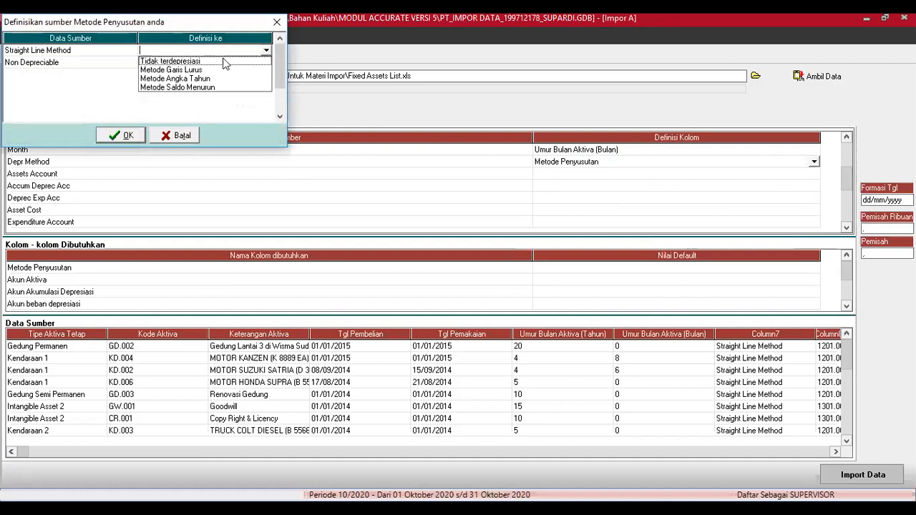
left_click(197, 70)
left_click(255, 63)
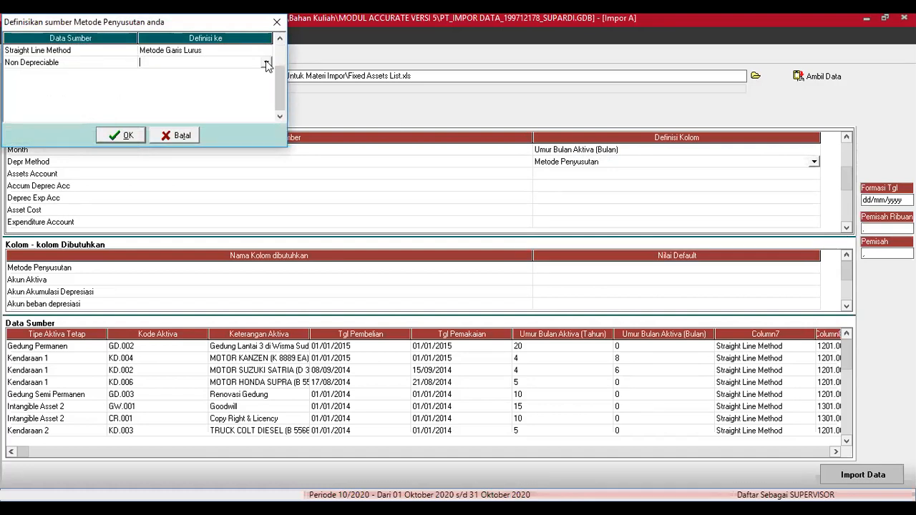
left_click(266, 63)
left_click(235, 72)
left_click(120, 135)
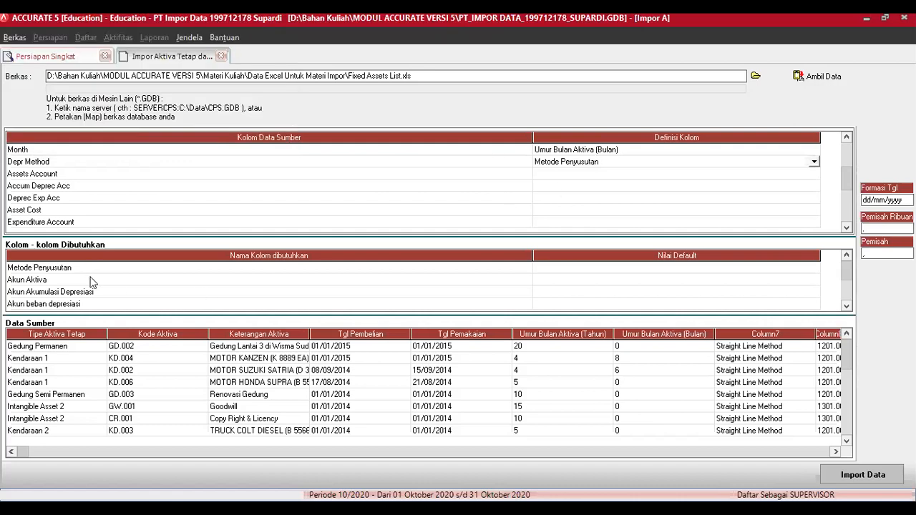
Step: Bring up the Definisi Kolom field choices for the Assets Account column
left_click(802, 175)
left_click(801, 175)
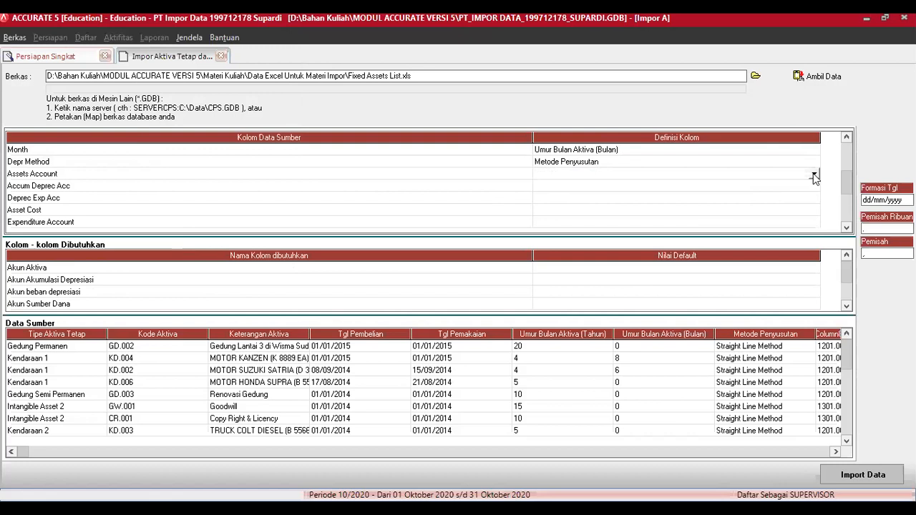
left_click(814, 175)
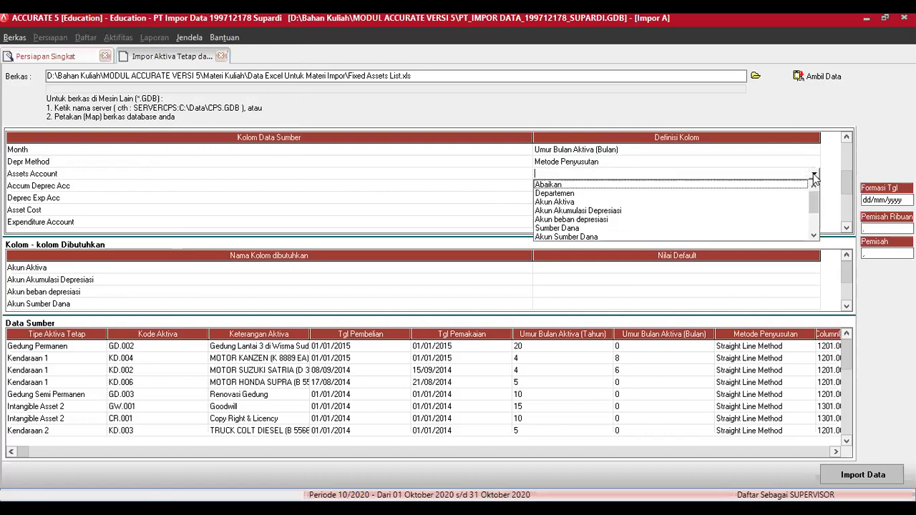
Step: Define Assets Account as Akun Aktiva, mapping Building to 1201.002 and Vehicle to 1201.004
left_click(571, 202)
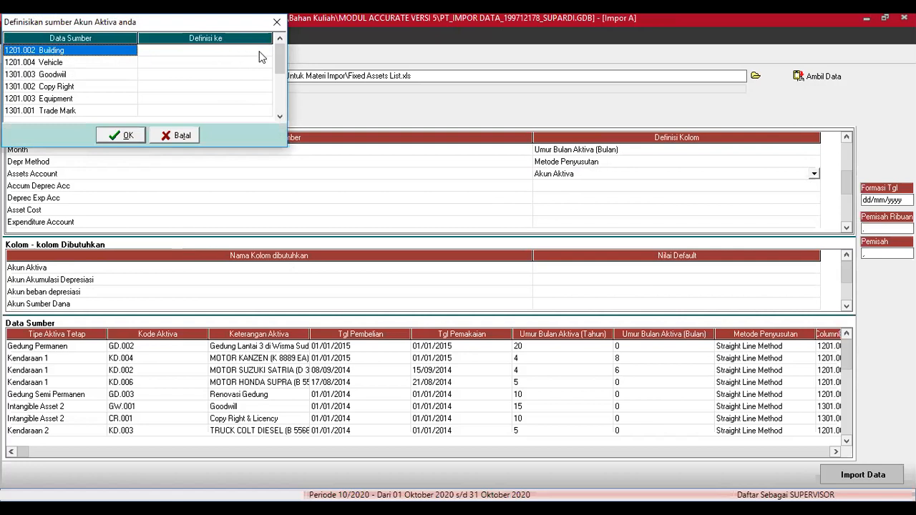
left_click(264, 51)
left_click(267, 53)
left_click(265, 52)
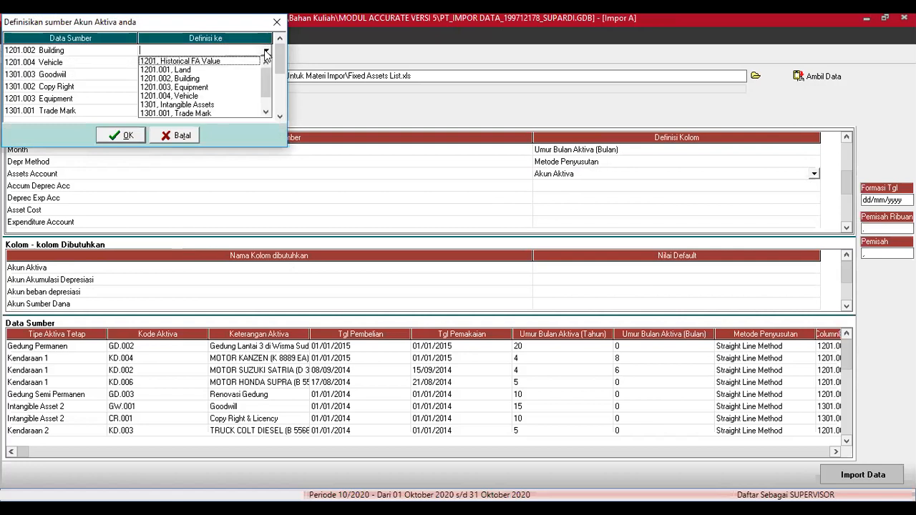
left_click(179, 78)
left_click(264, 65)
left_click(265, 64)
left_click(266, 63)
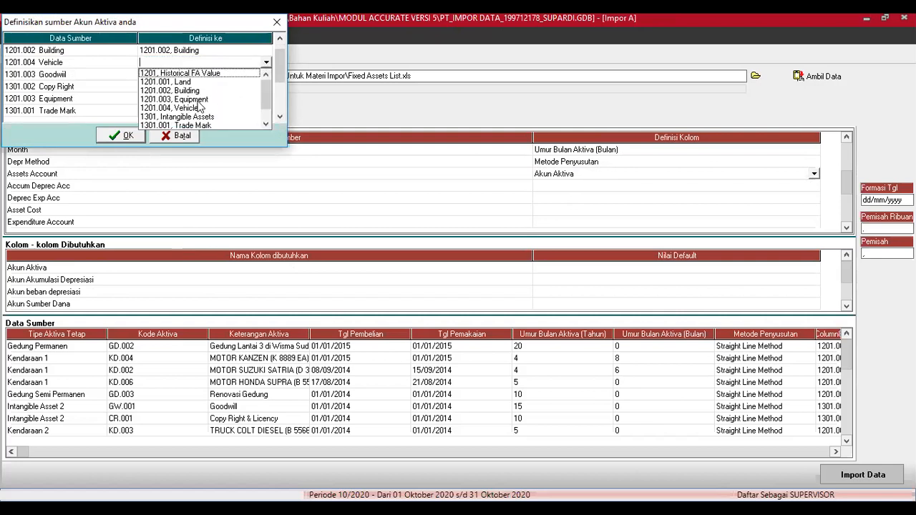
left_click(195, 109)
Step: Map Goodwill to 1301.003, Copy Right to 1301.002 and Equipment to 1201.003
left_click(266, 75)
left_click(266, 77)
left_click(267, 76)
left_click(264, 136)
left_click(265, 137)
left_click(187, 136)
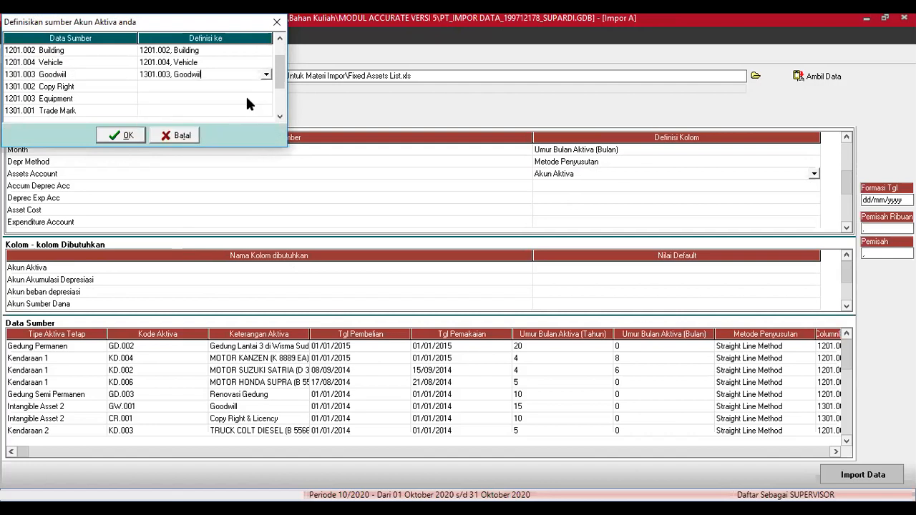
left_click(266, 87)
left_click(266, 87)
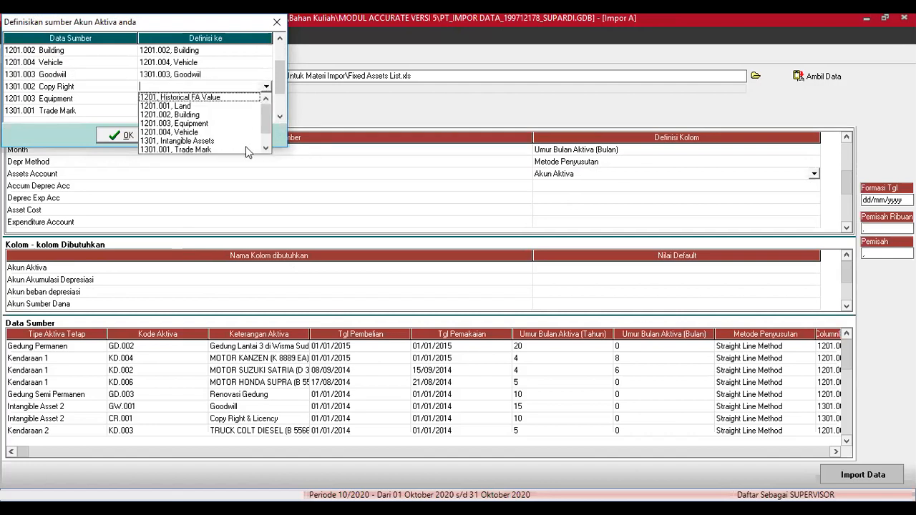
left_click(265, 150)
left_click(265, 150)
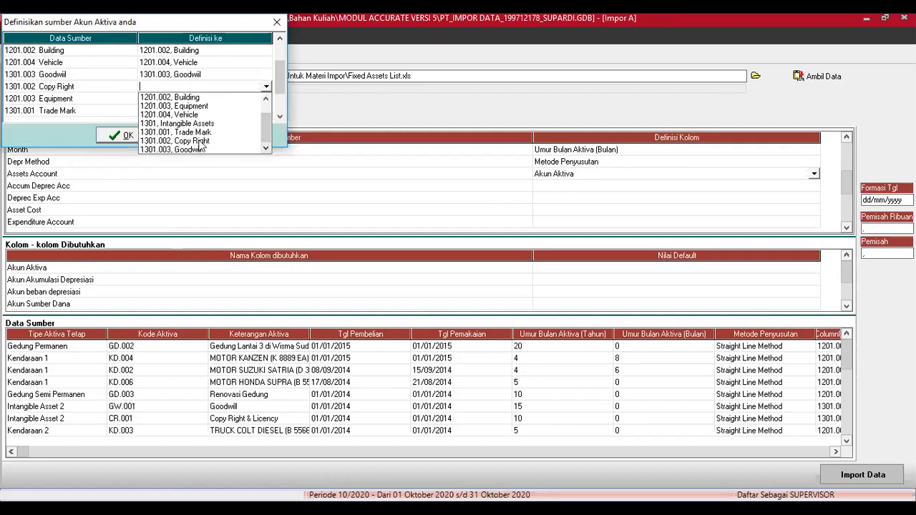
left_click(200, 141)
left_click(260, 98)
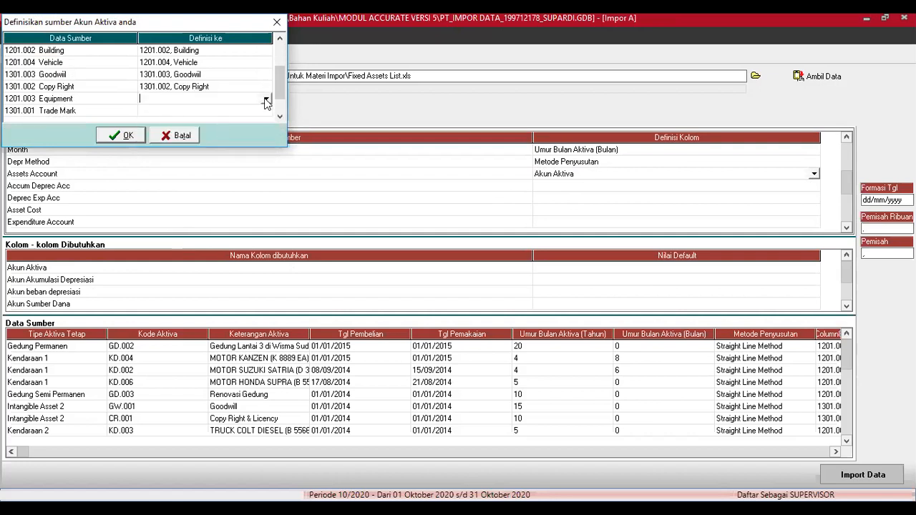
left_click(266, 98)
left_click(198, 136)
Step: Map Trade Mark to 1301.001 and Land to 1201.001, then confirm the account mapping
left_click(258, 112)
left_click(259, 113)
left_click(266, 111)
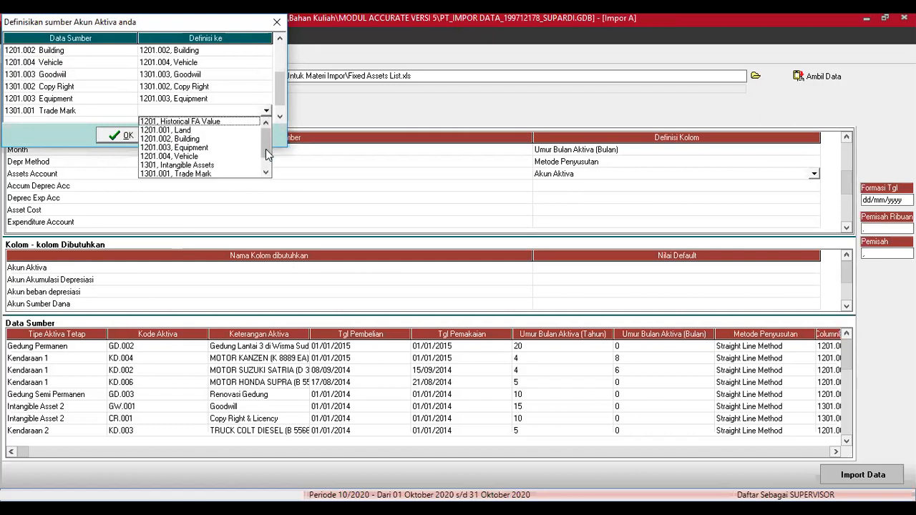
left_click(211, 174)
left_click(279, 116)
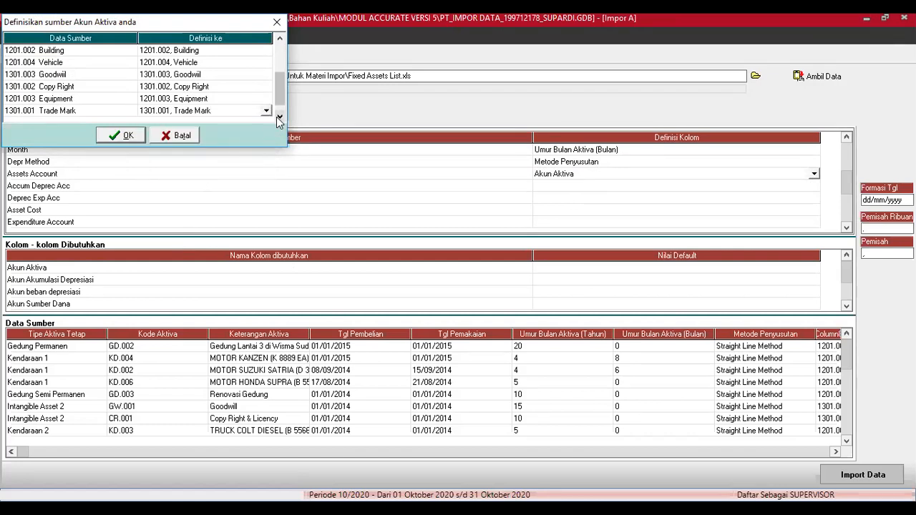
left_click(266, 113)
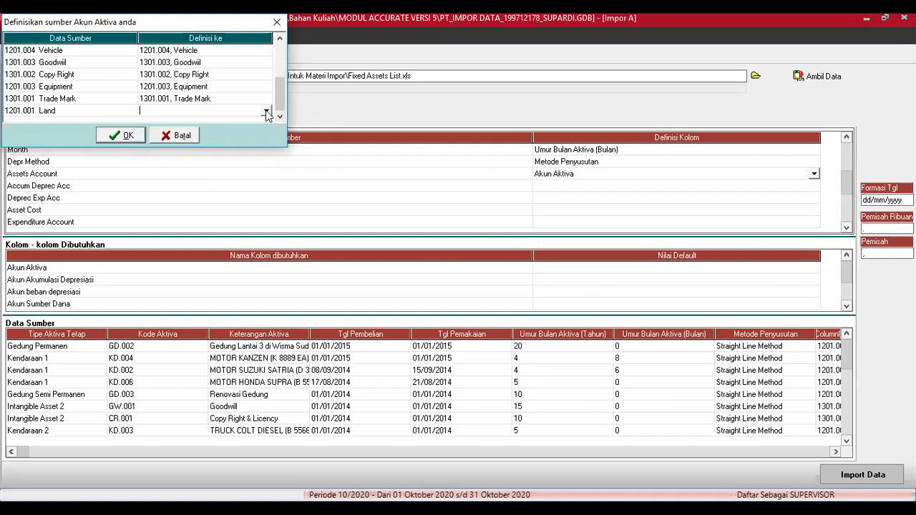
left_click(266, 113)
left_click(192, 131)
left_click(123, 136)
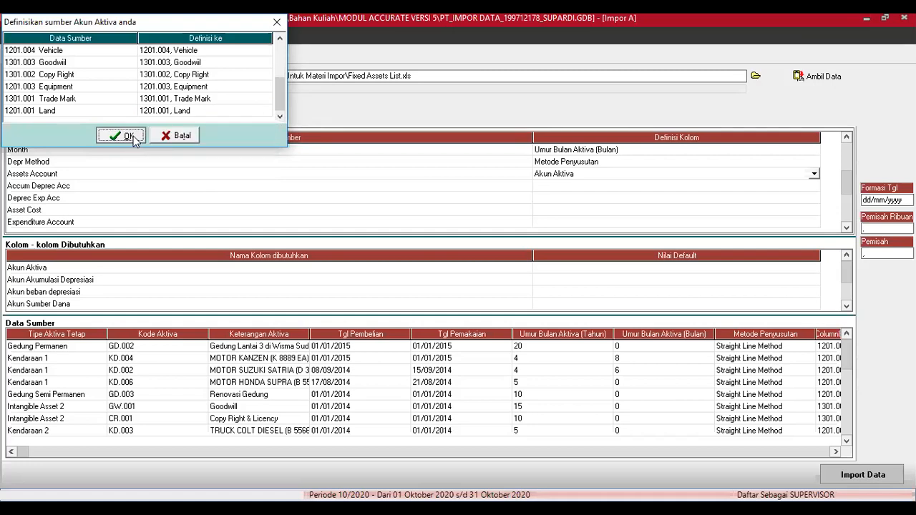
left_click(792, 188)
Step: Define Accum Deprec Acc as Akun Akumulasi Depresiasi, mapping Building to 1202.002 and Vehicle to 1202.004
left_click(813, 186)
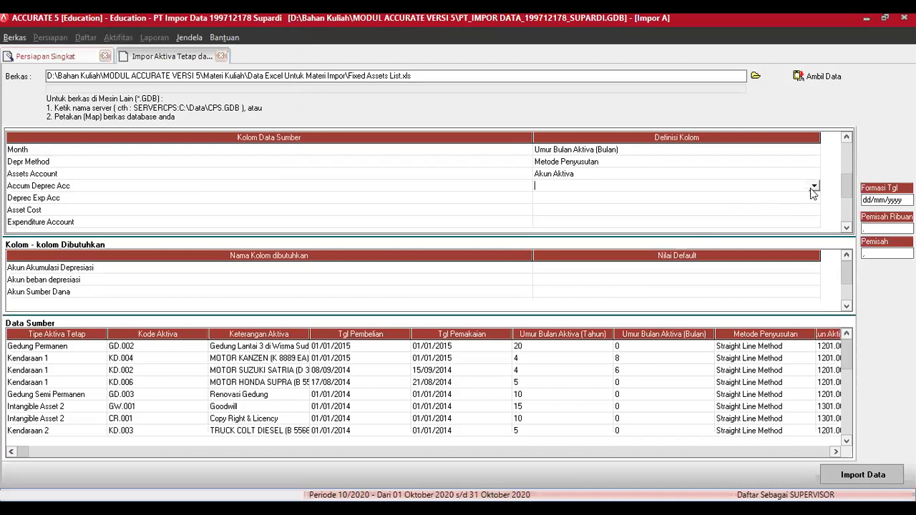
left_click(814, 186)
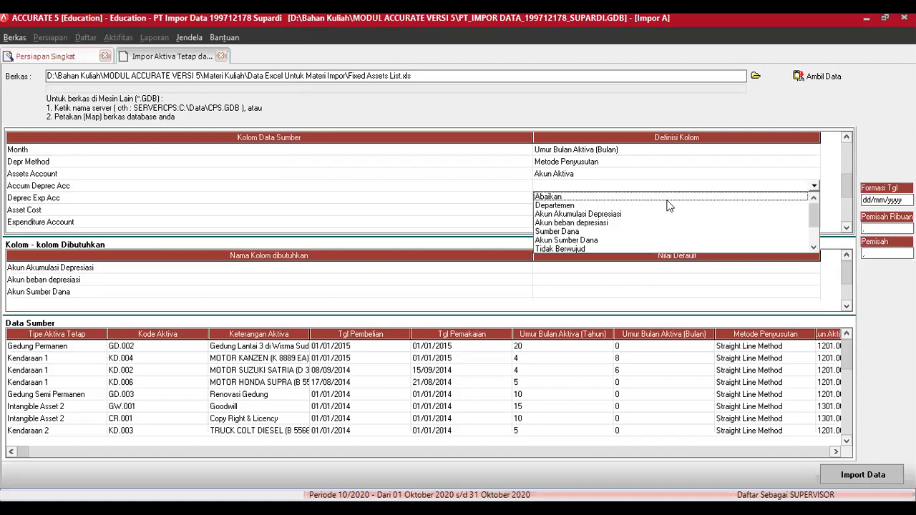
left_click(617, 214)
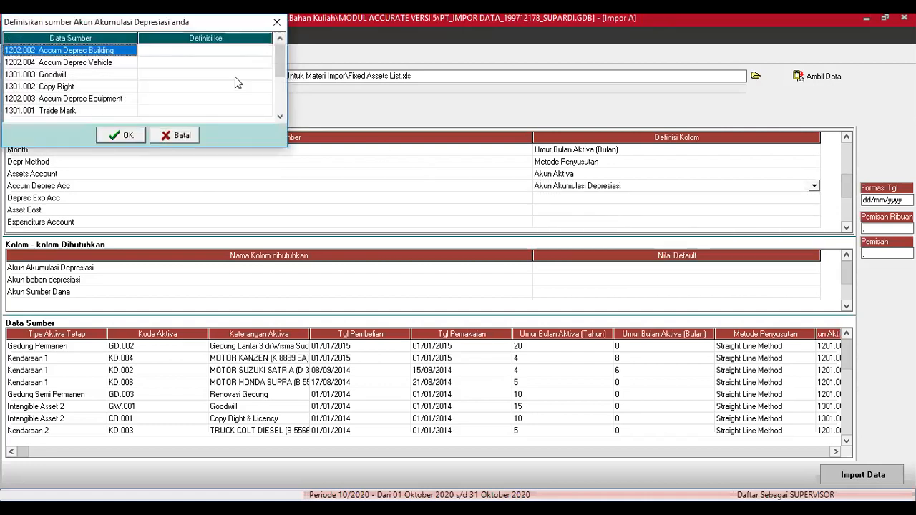
left_click(255, 52)
left_click(267, 52)
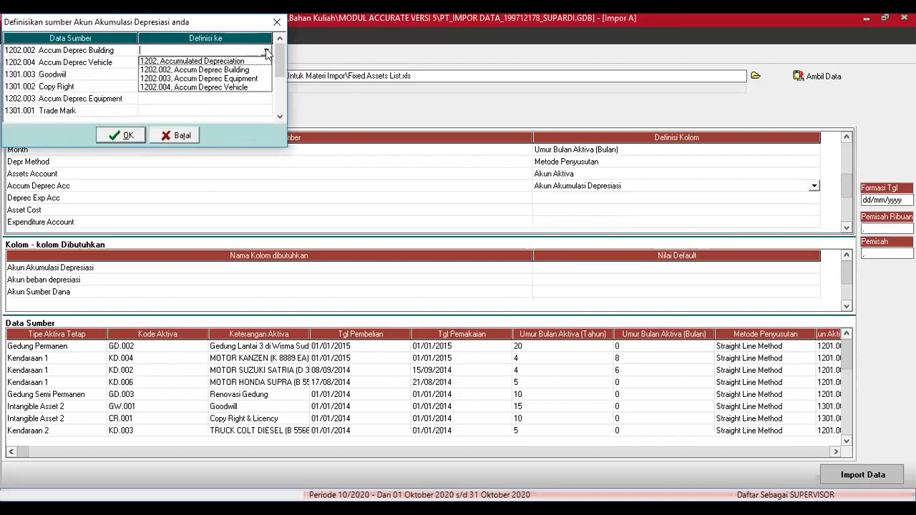
left_click(249, 70)
left_click(259, 63)
left_click(266, 64)
left_click(267, 64)
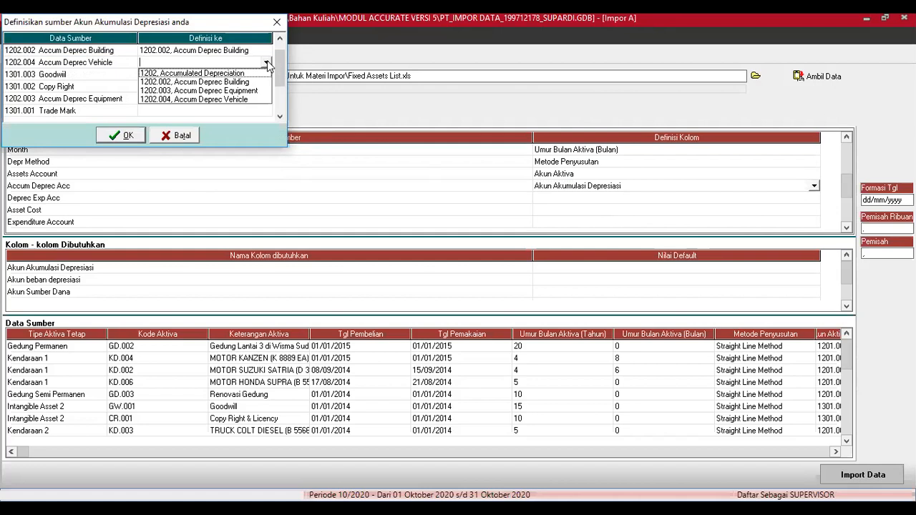
left_click(246, 100)
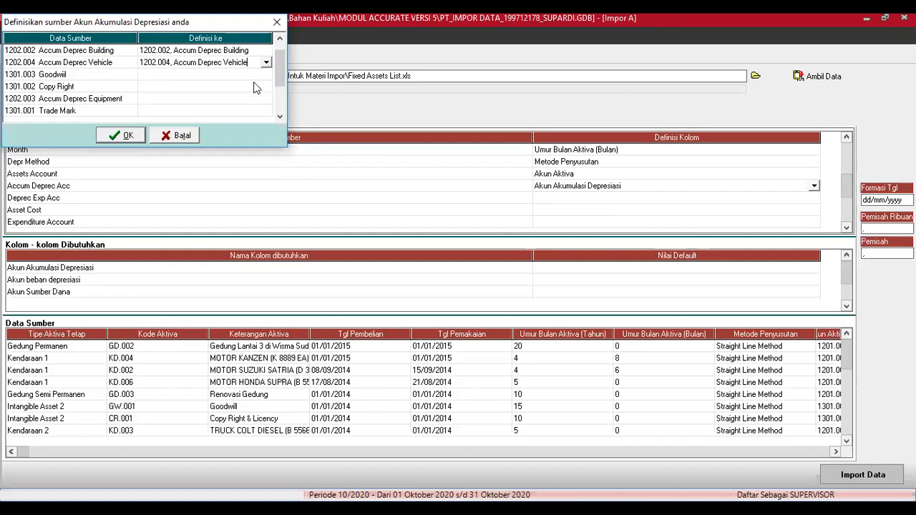
left_click(258, 76)
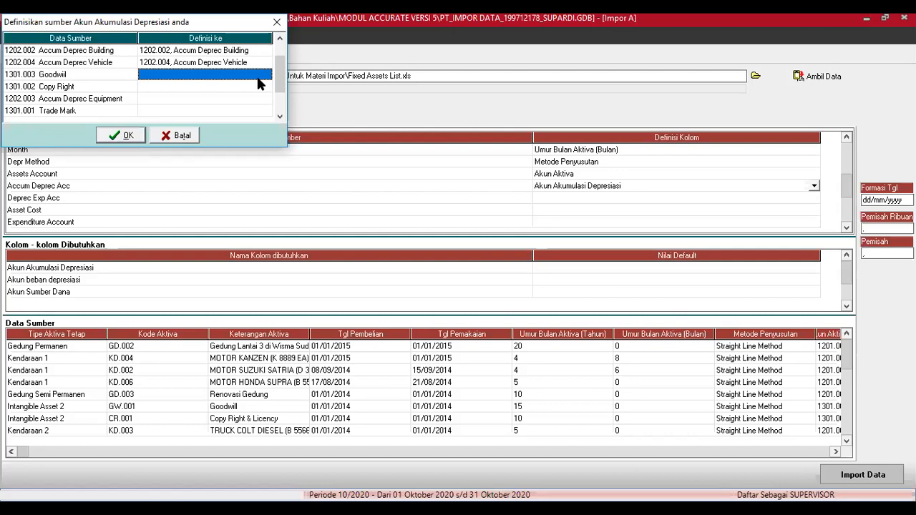
Step: Map the Goodwill and Copy Right sources to 1202 Accumulated Depreciation
left_click(261, 82)
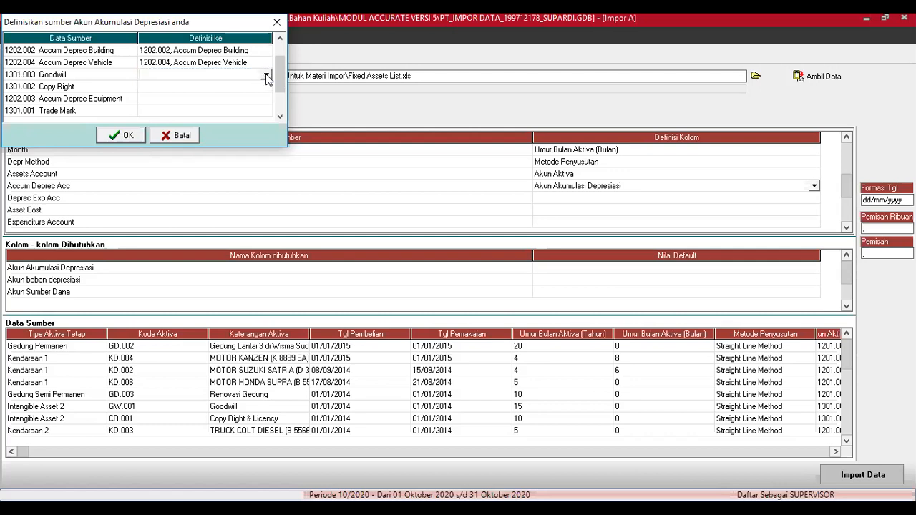
left_click(266, 76)
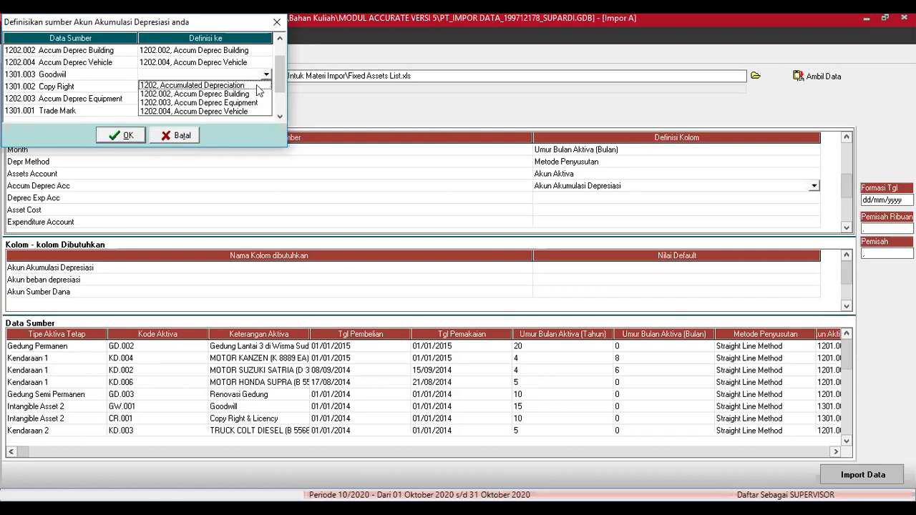
left_click(261, 86)
left_click(262, 87)
left_click(262, 87)
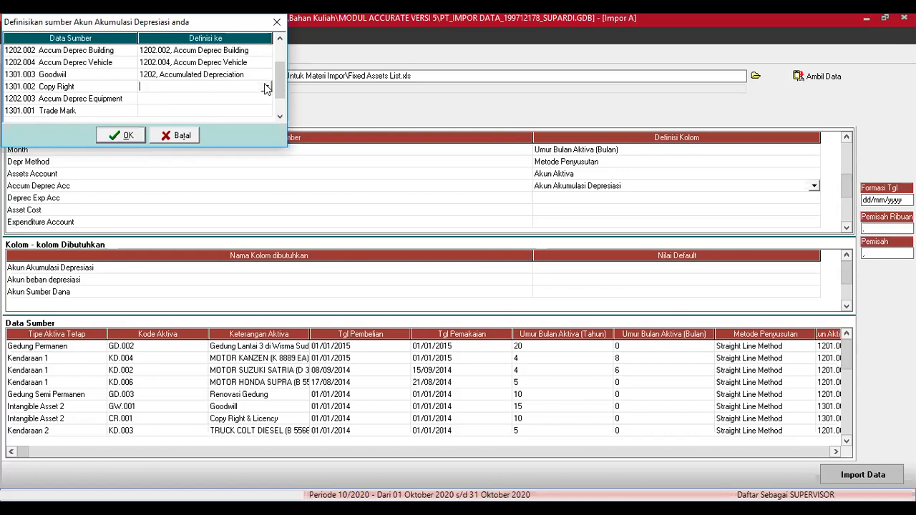
left_click(265, 86)
left_click(251, 98)
left_click(260, 99)
Step: Map Accum Deprec Equipment to 1202.003 and Trade Mark to 1202, then confirm the mappings
left_click(266, 100)
left_click(267, 101)
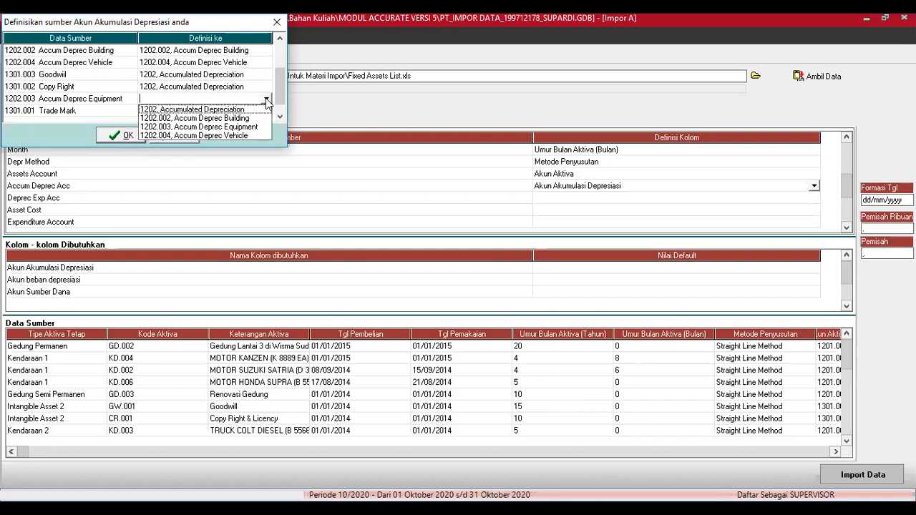
left_click(249, 127)
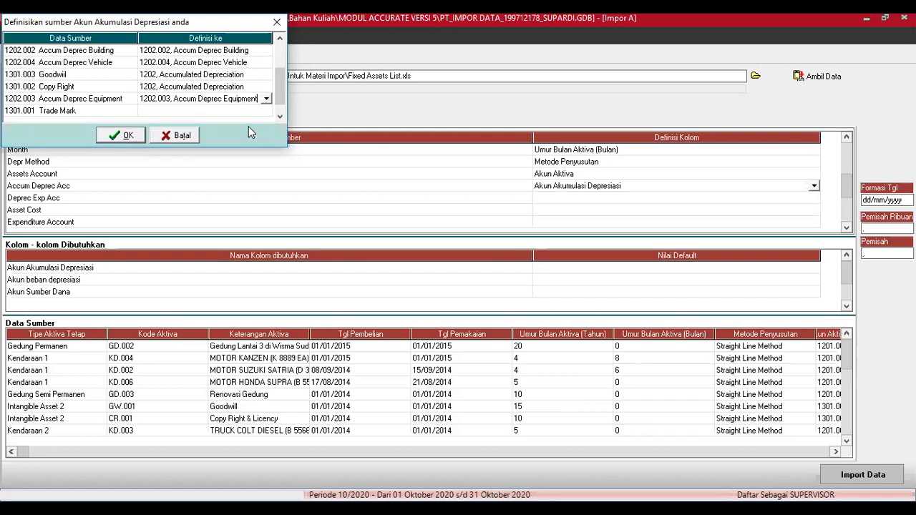
left_click(263, 113)
left_click(266, 112)
left_click(267, 113)
left_click(259, 121)
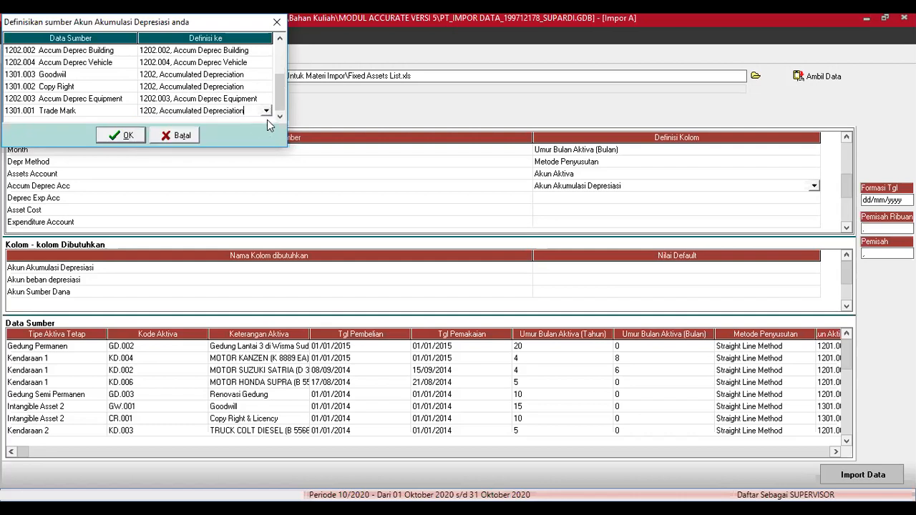
left_click(127, 137)
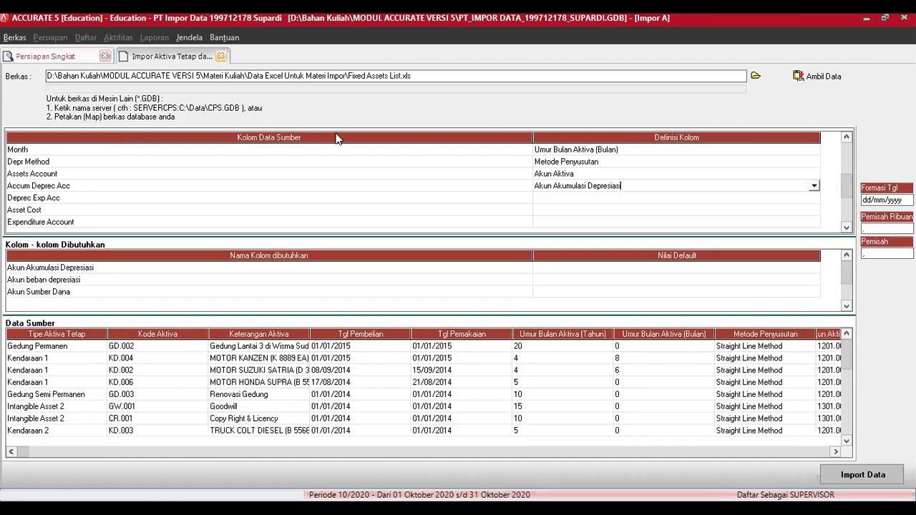
Step: Define the Deprec Exp Acc column as Akun beban depresiasi to open its source mapping
left_click(594, 199)
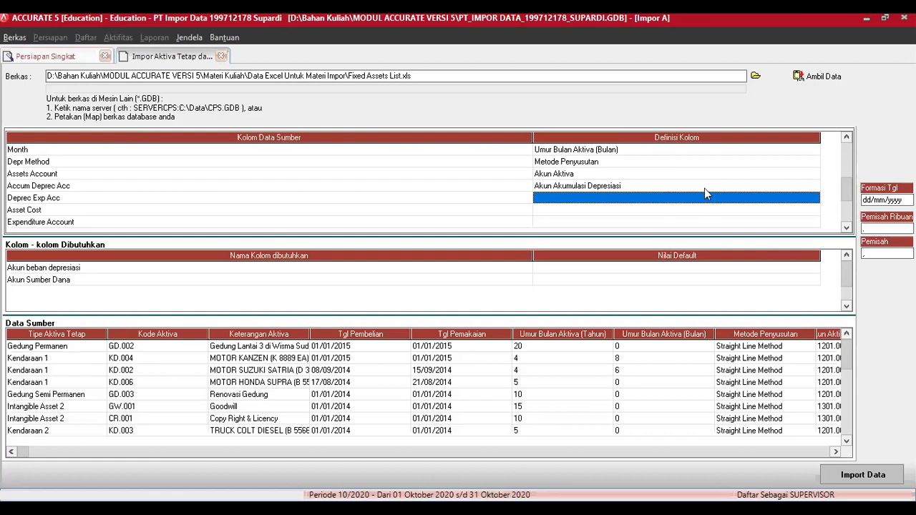
left_click(815, 201)
left_click(815, 198)
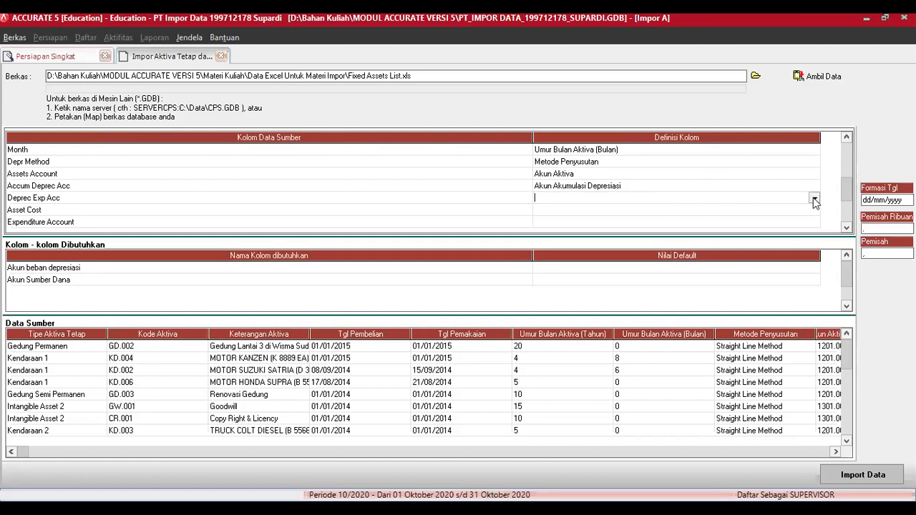
left_click(587, 227)
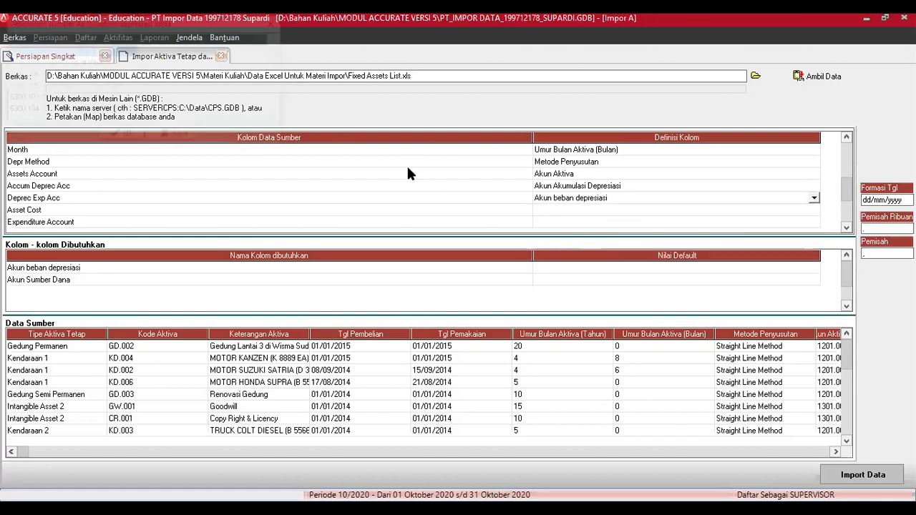
left_click(264, 54)
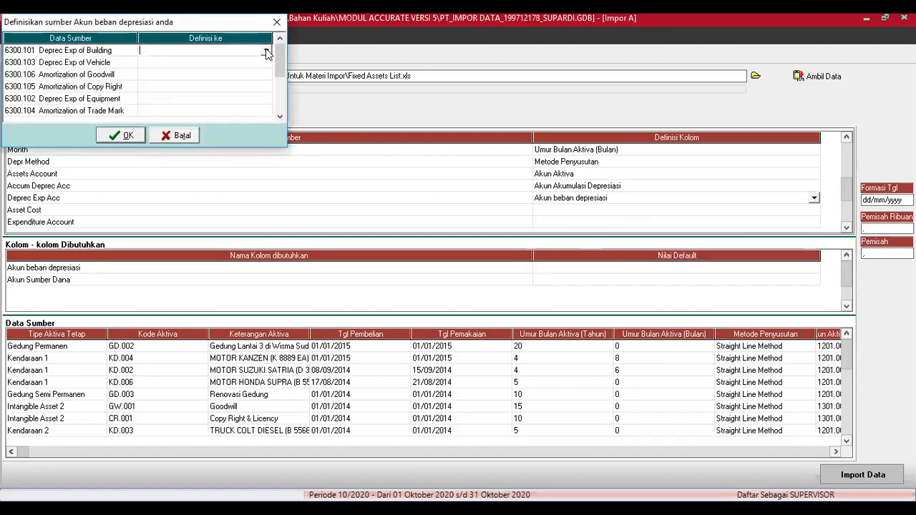
Step: Map Deprec Exp of Building to expense account 6300.101
left_click(266, 52)
left_click(300, 113)
left_click(300, 113)
left_click(300, 113)
left_click(300, 112)
left_click(300, 112)
left_click(300, 112)
left_click(300, 112)
left_click(300, 112)
left_click(300, 112)
left_click(300, 112)
left_click(300, 112)
left_click(300, 113)
left_click(299, 113)
left_click(300, 112)
left_click(300, 112)
left_click(300, 113)
left_click(299, 112)
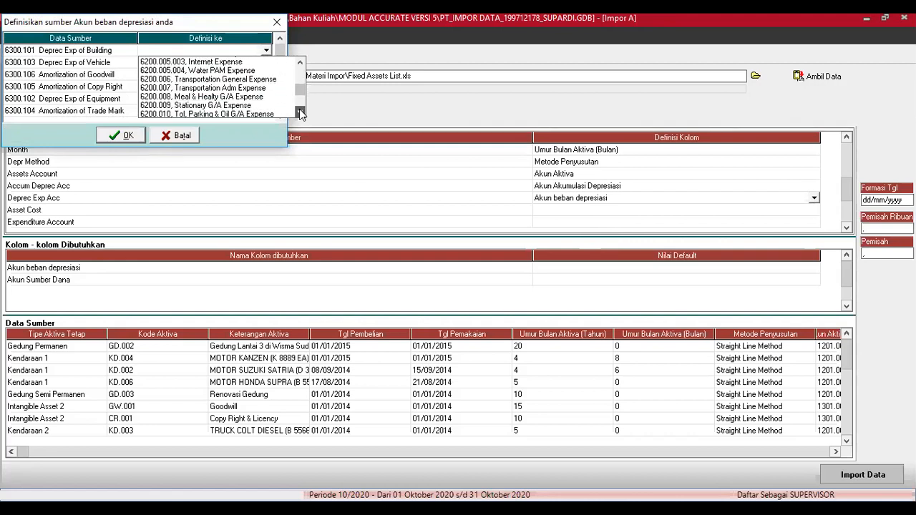
left_click(300, 112)
left_click(300, 112)
left_click(300, 112)
left_click(300, 113)
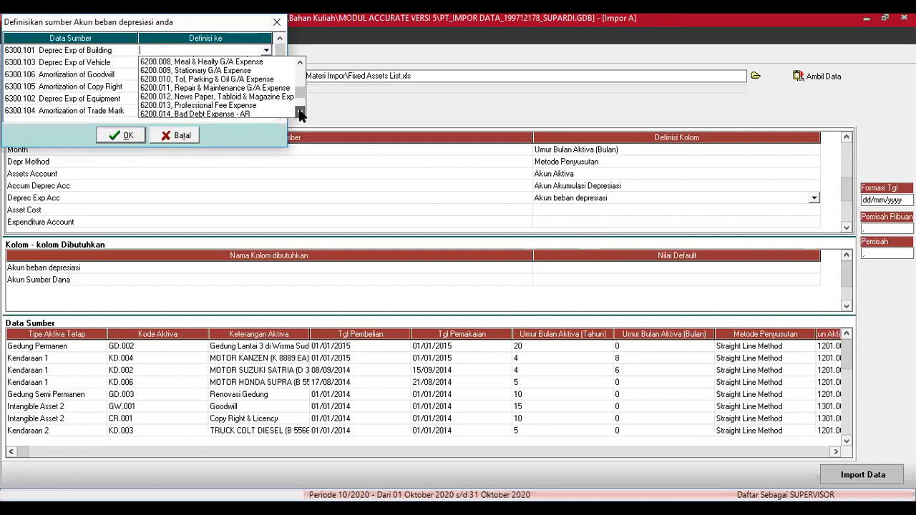
left_click(300, 113)
left_click(300, 113)
left_click(300, 112)
left_click(300, 113)
left_click(299, 112)
left_click(300, 112)
left_click(300, 113)
left_click(300, 112)
left_click(300, 112)
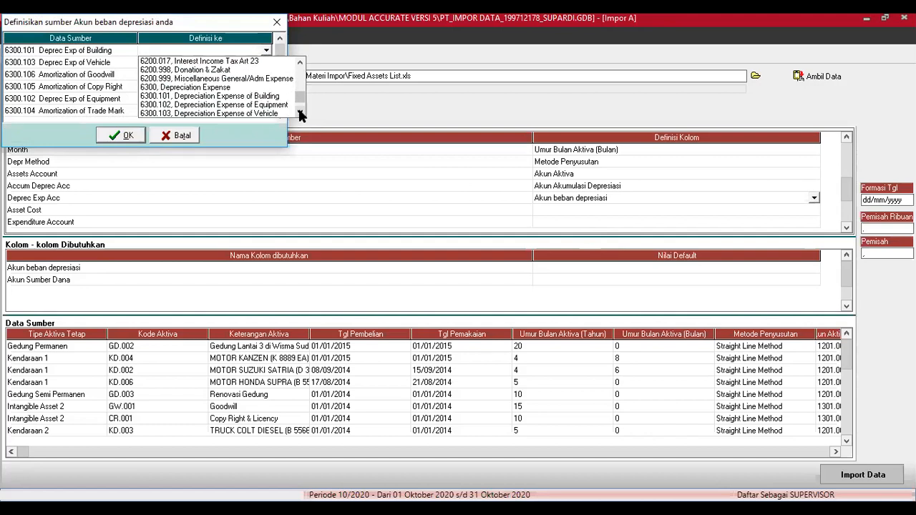
left_click(273, 97)
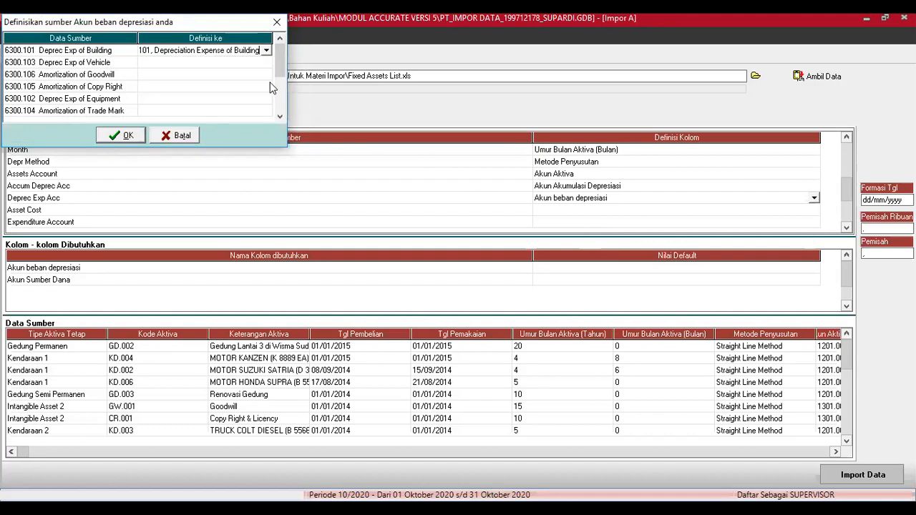
Step: Map Deprec Exp of Vehicle to 6300.103 and Amortization of Goodwill to 6300.106
left_click(266, 65)
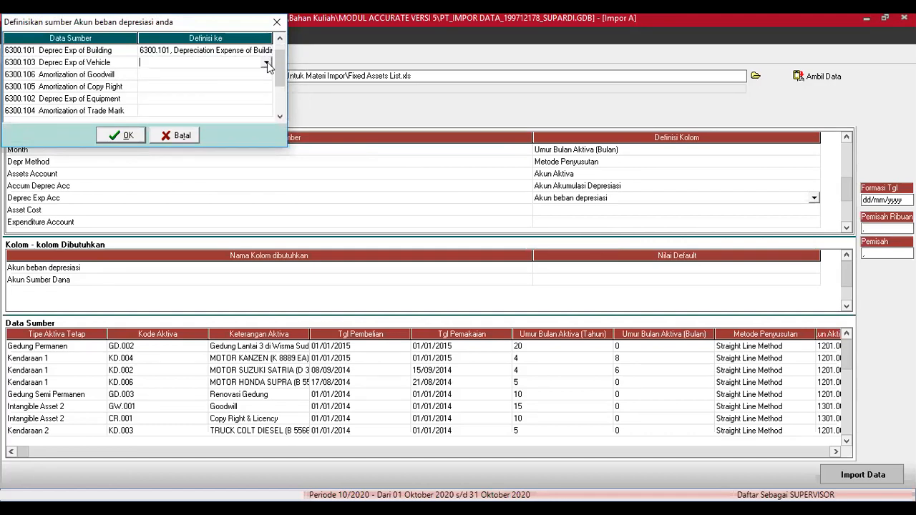
left_click(267, 64)
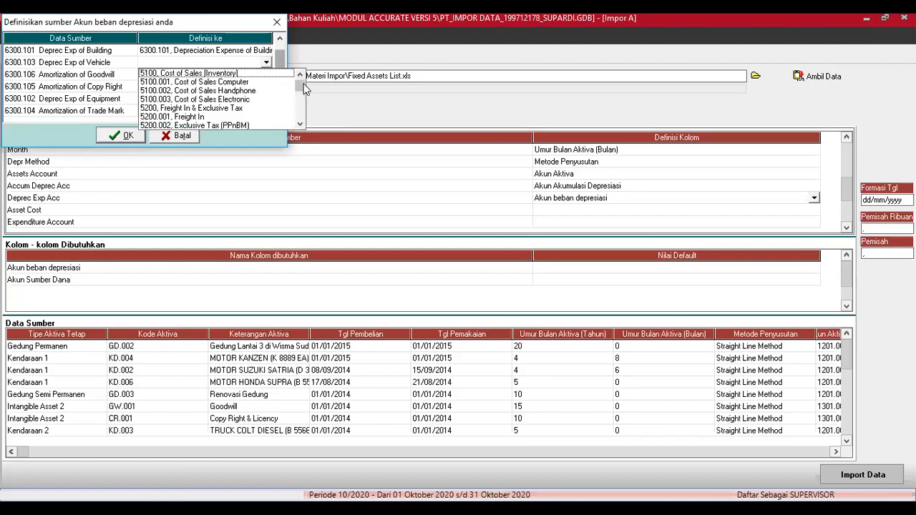
left_click_drag(302, 89, 298, 126)
left_click(300, 75)
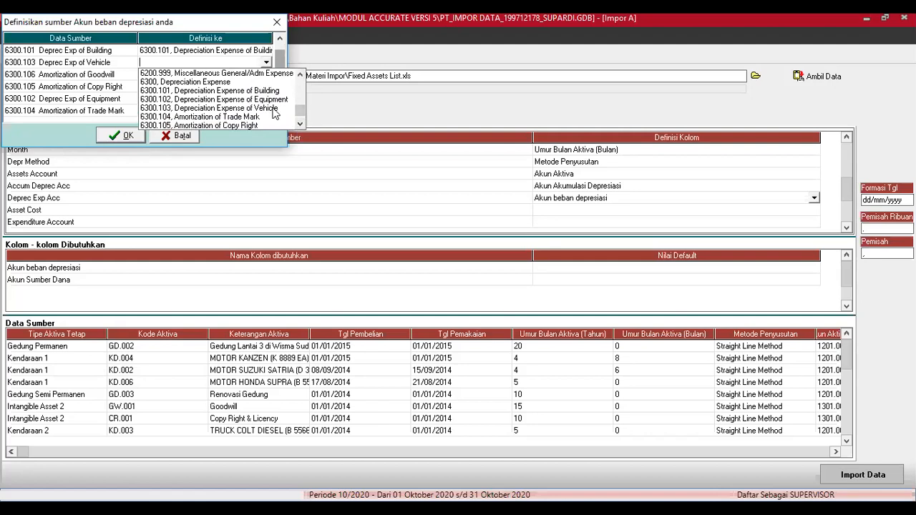
left_click(272, 108)
left_click(264, 75)
left_click(264, 78)
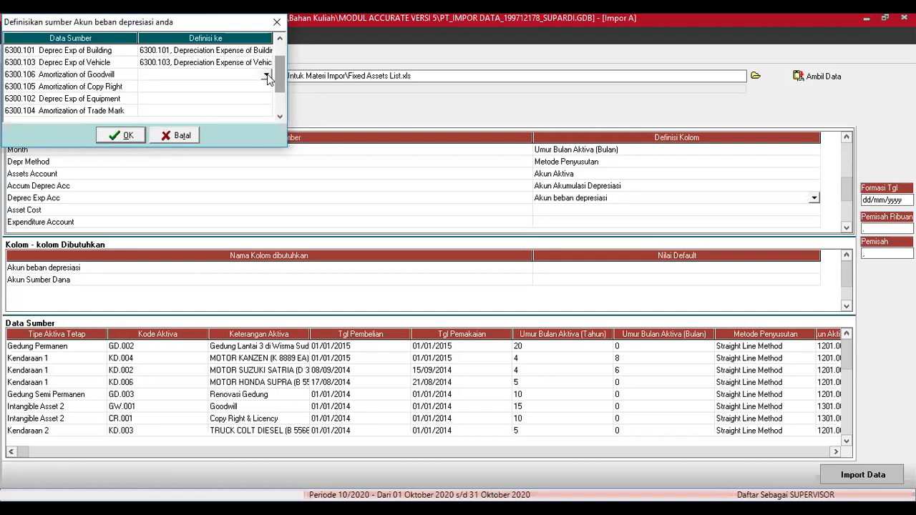
left_click(267, 76)
left_click_drag(300, 137, 300, 137)
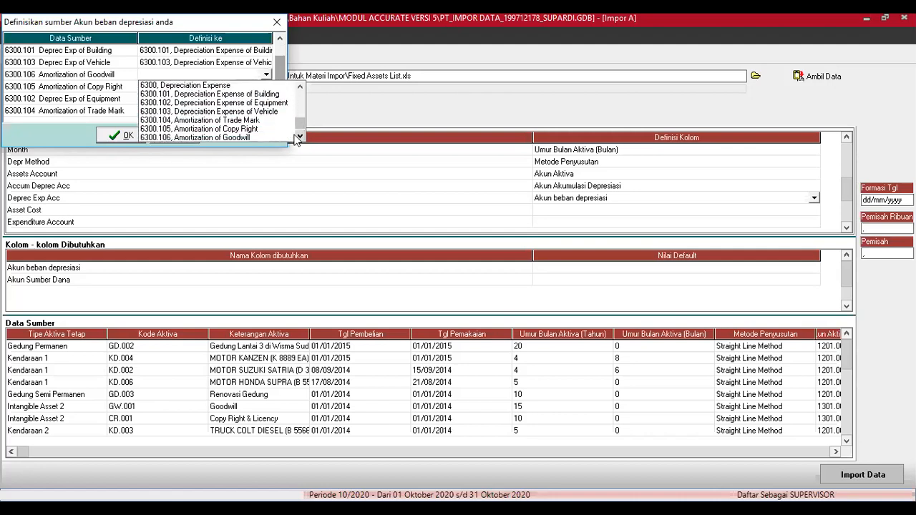
left_click(244, 138)
Step: Map Amortization of Copy Right to 6300.105 and Deprec Exp of Equipment to 6300.102
left_click(264, 86)
left_click(266, 87)
left_click_drag(298, 107, 300, 141)
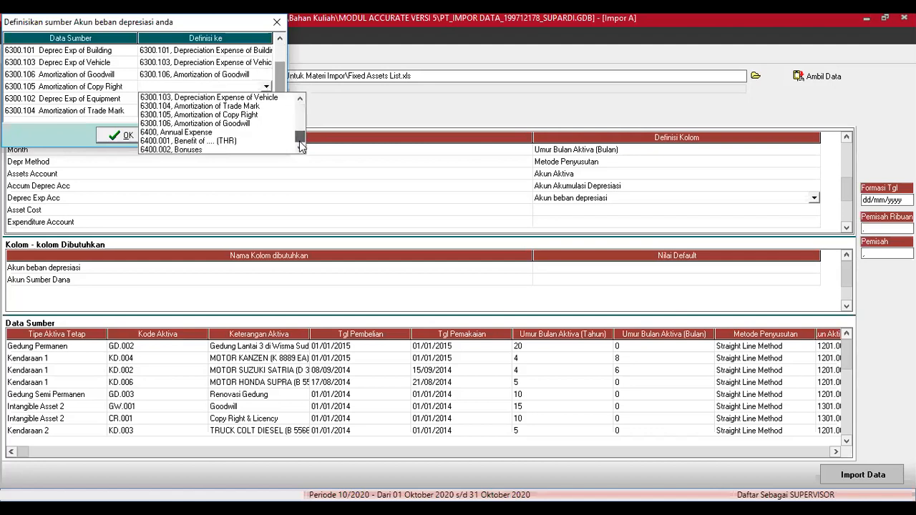
left_click(245, 115)
left_click(258, 99)
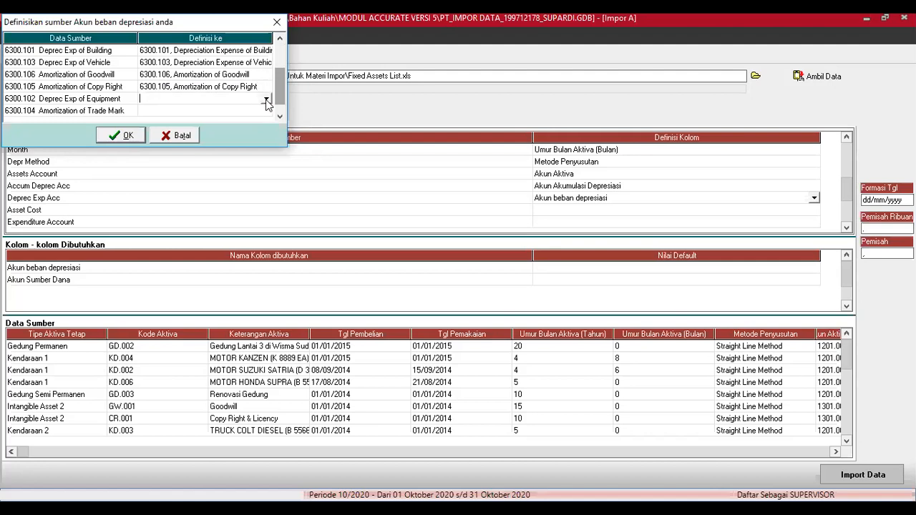
left_click(266, 99)
mouse_move(298, 125)
left_mouse_down()
mouse_move(300, 160)
mouse_move(301, 142)
left_mouse_up()
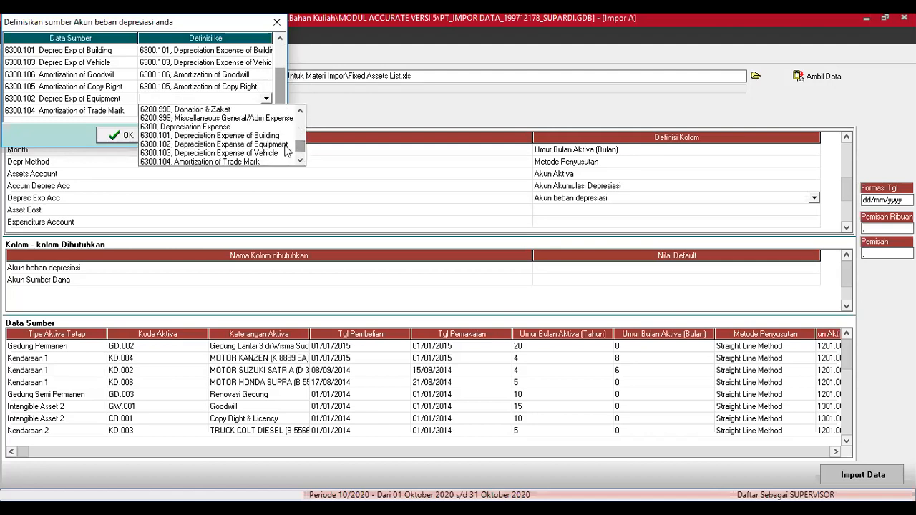
left_click(258, 146)
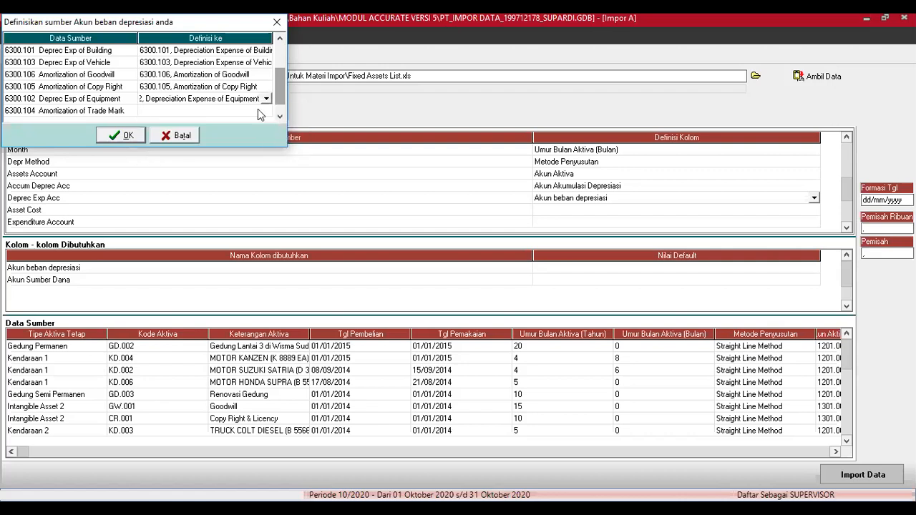
Step: Map Amortization of Trade Mark to 6300.104 and confirm the expense mappings
left_click(266, 111)
left_click_drag(298, 132, 297, 179)
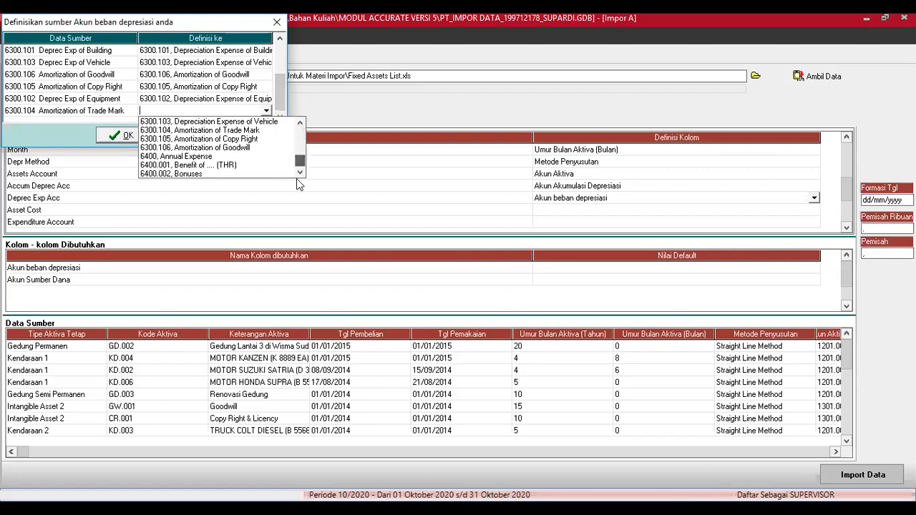
left_click(251, 131)
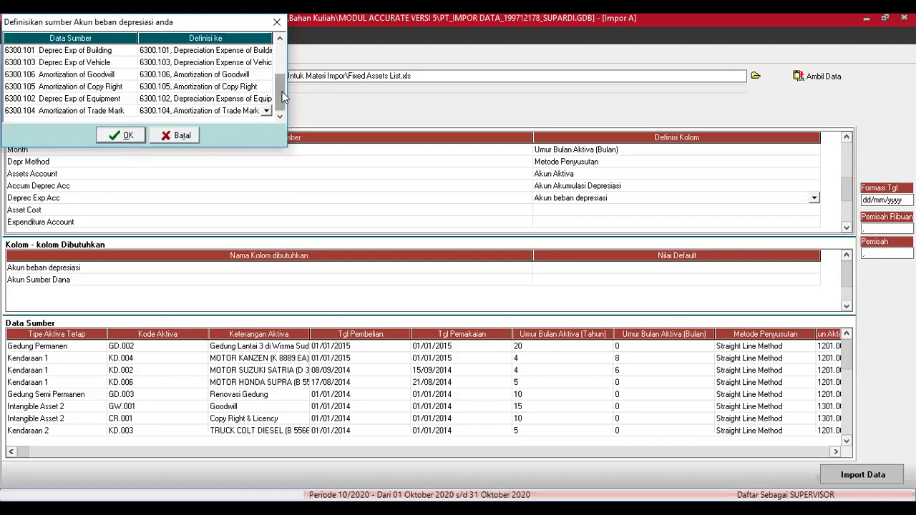
left_click(127, 135)
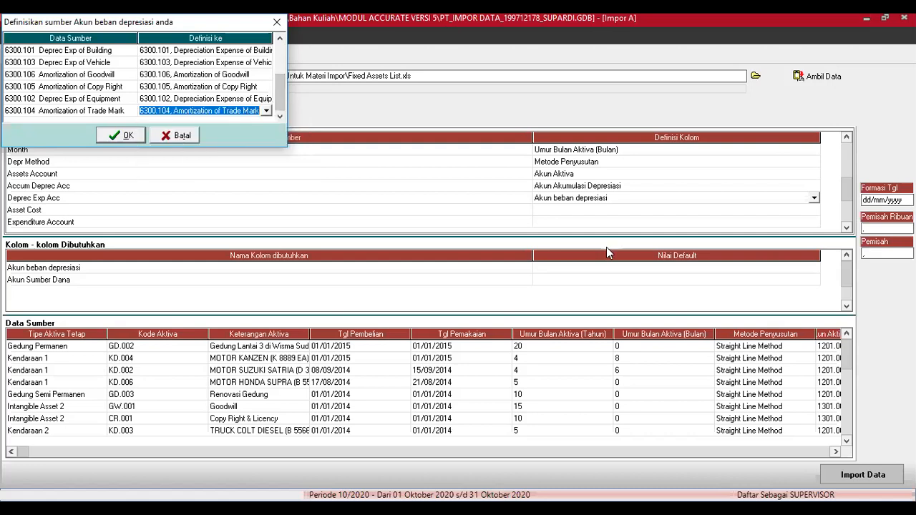
left_click(671, 212)
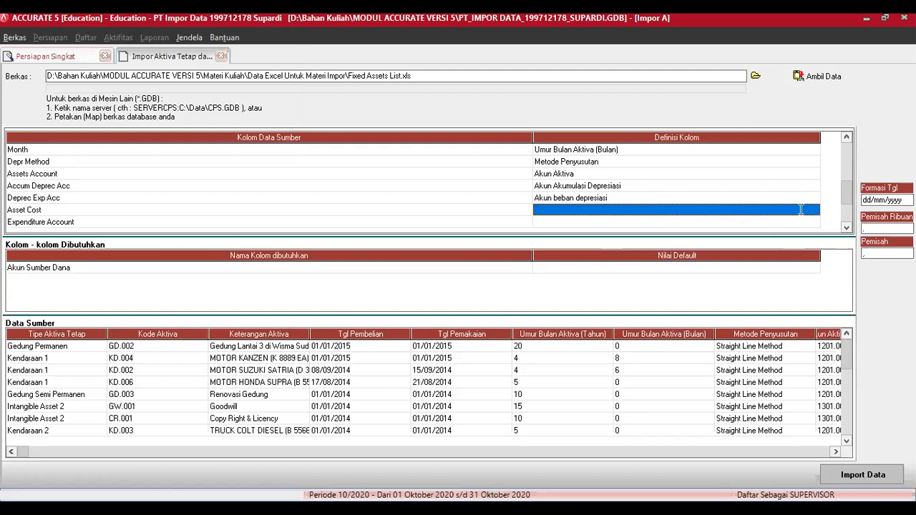
Step: Define the Asset Cost column as Sumber Dana
left_click(816, 210)
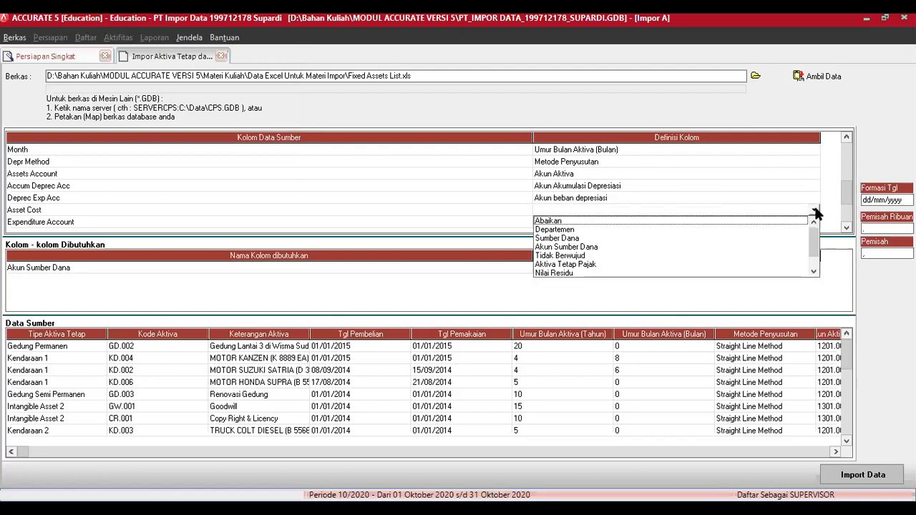
left_click(572, 238)
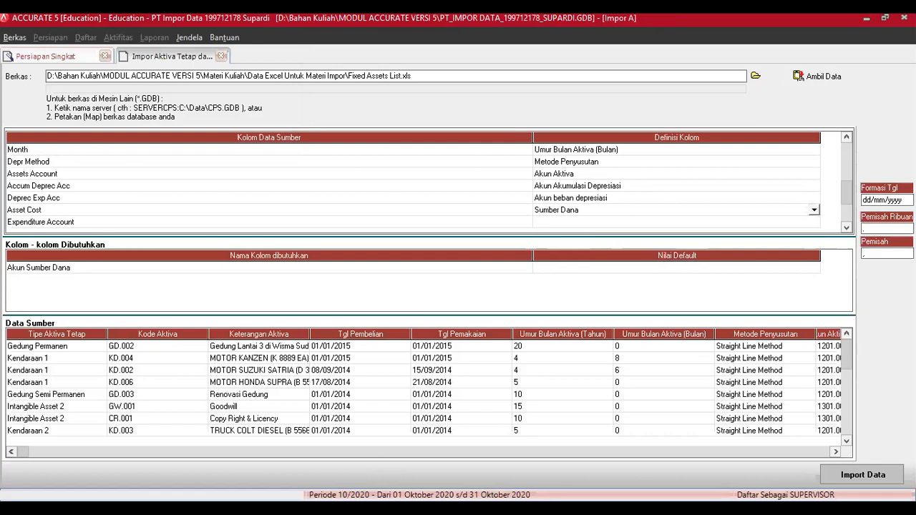
left_click(815, 211)
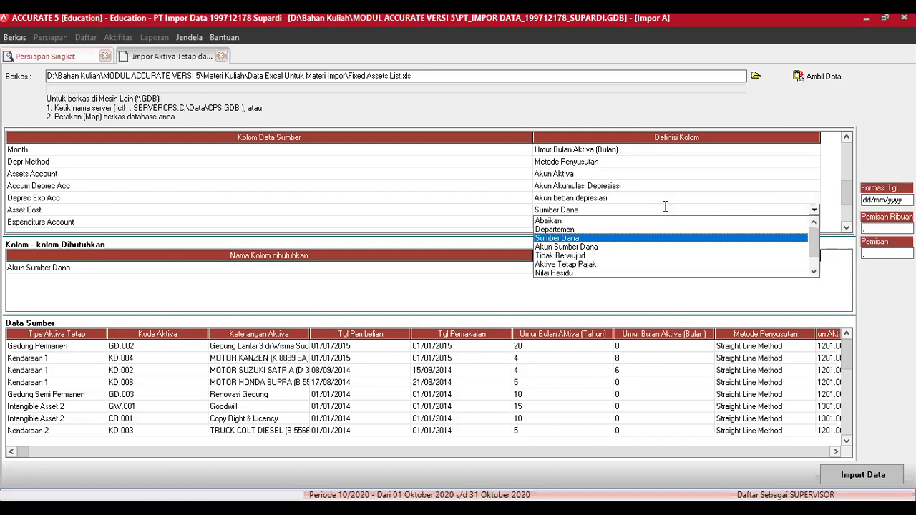
left_click(579, 239)
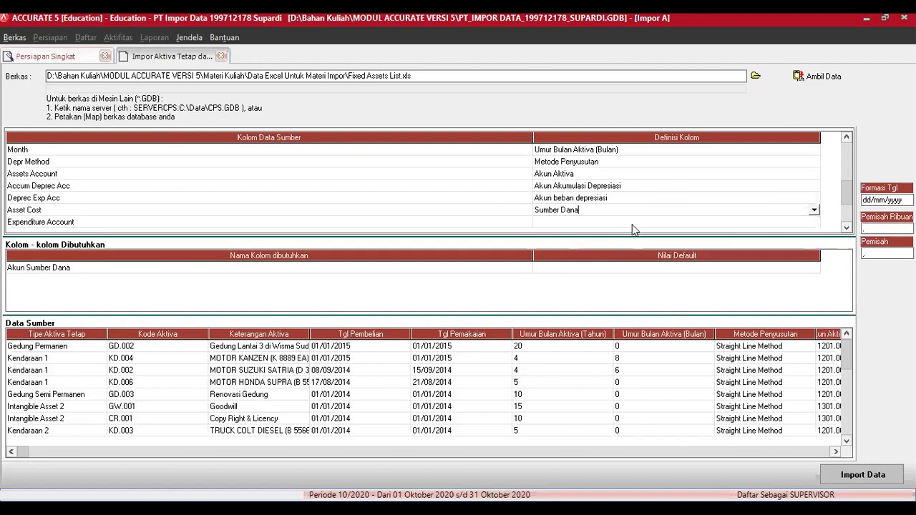
Step: Map the Expenditure Account column to Akun Sumber Dana
left_click(637, 223)
left_click(800, 221)
left_click(814, 222)
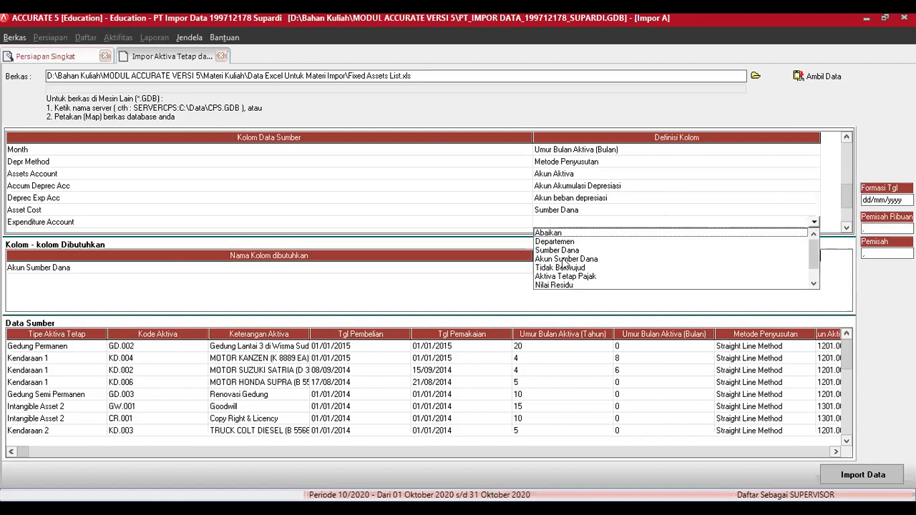
left_click(566, 259)
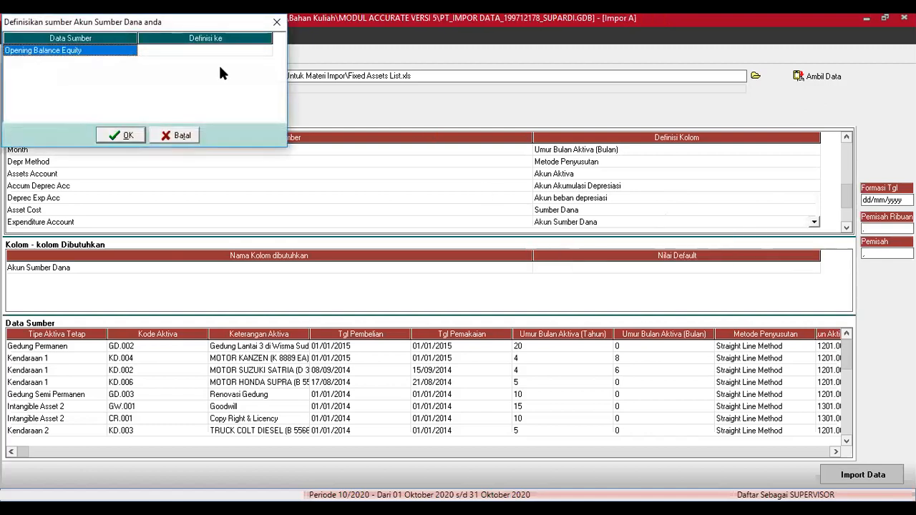
Step: Link the Opening Balance Equity source to account 3100 Opening Balance Equity and confirm
left_click(251, 50)
left_click(265, 50)
left_click(266, 51)
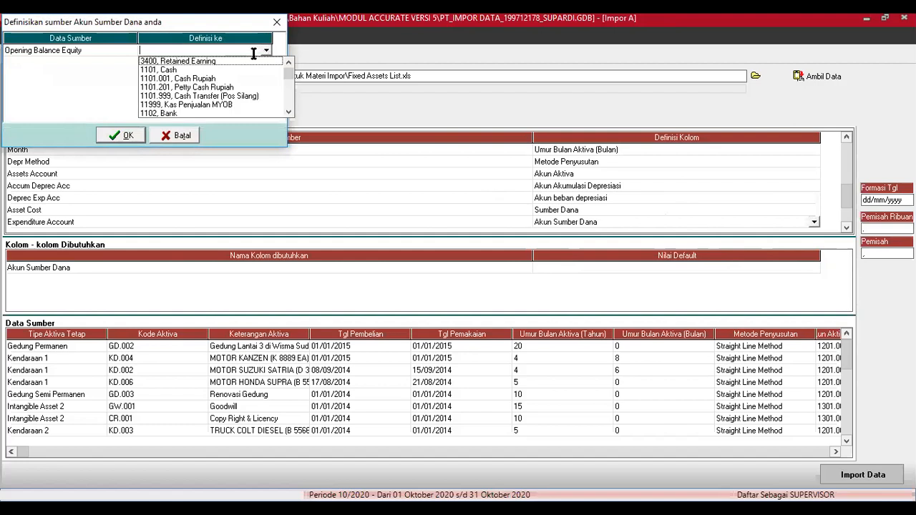
left_click(289, 112)
left_click(290, 113)
left_click_drag(290, 112, 289, 115)
scroll(232, 68, "up", 3)
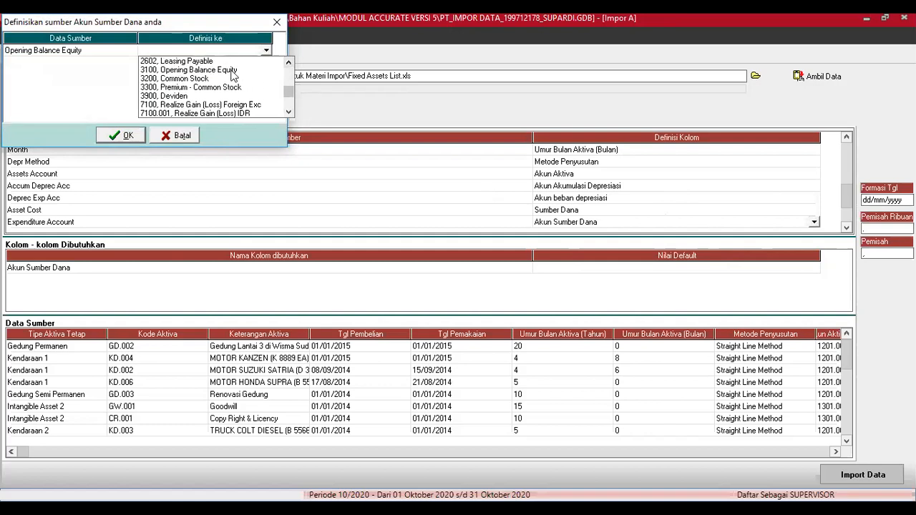
left_click(232, 70)
left_click(126, 136)
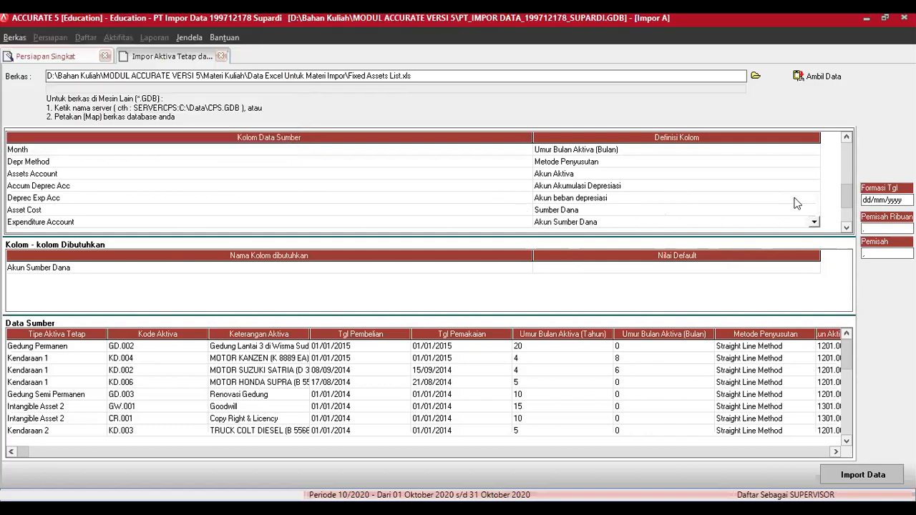
Step: Define the Intangible column as Tidak Berwujud
left_click(848, 227)
left_click(848, 228)
left_click(848, 228)
left_click(847, 228)
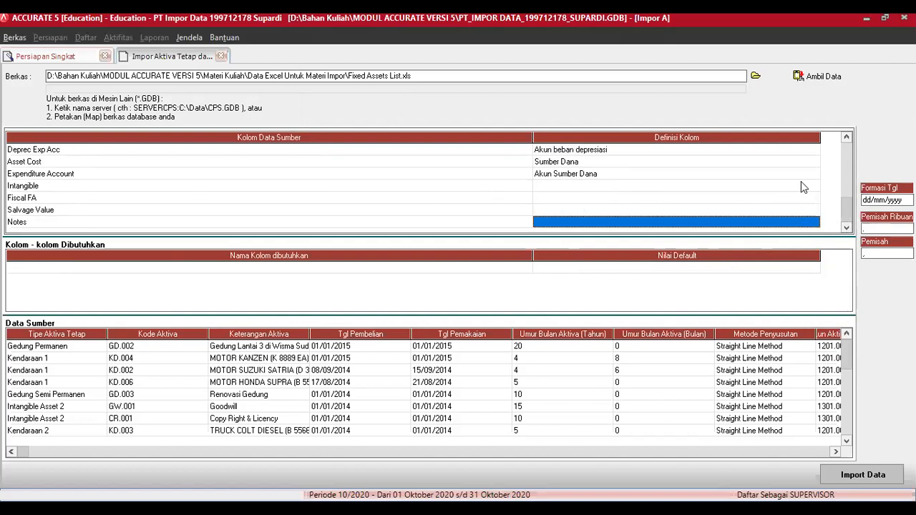
left_click(802, 184)
left_click(811, 186)
left_click(814, 187)
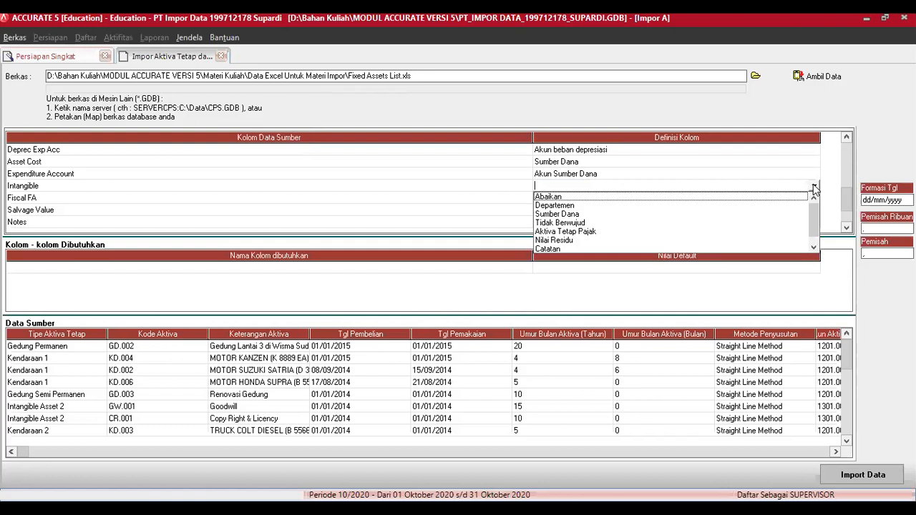
left_click(572, 222)
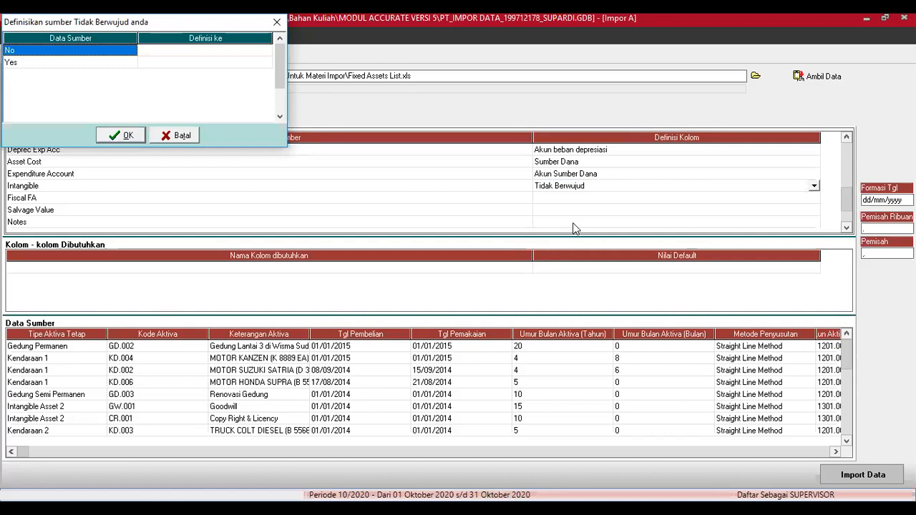
Step: Translate the Intangible values No as Salah and Yes as Benar, then confirm
left_click(262, 52)
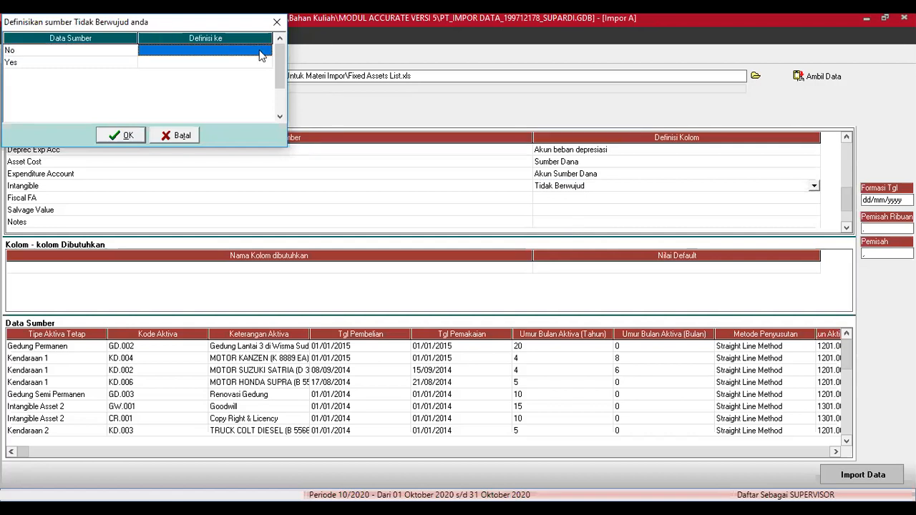
left_click(264, 51)
left_click(267, 51)
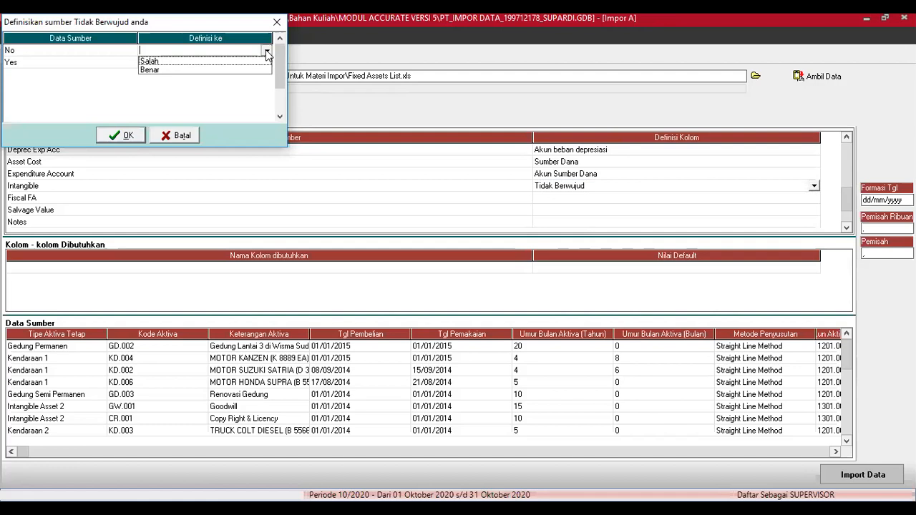
left_click(192, 63)
left_click(264, 64)
left_click(265, 65)
left_click(265, 64)
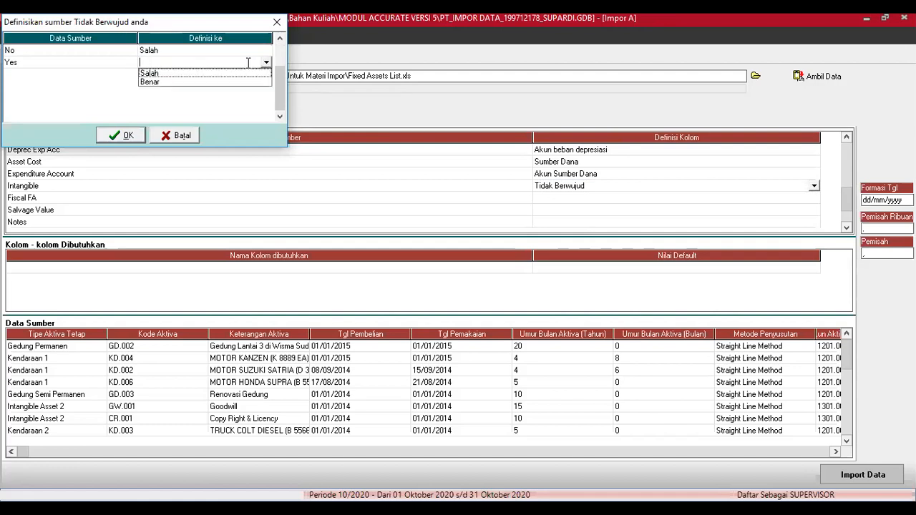
left_click(212, 82)
left_click(128, 136)
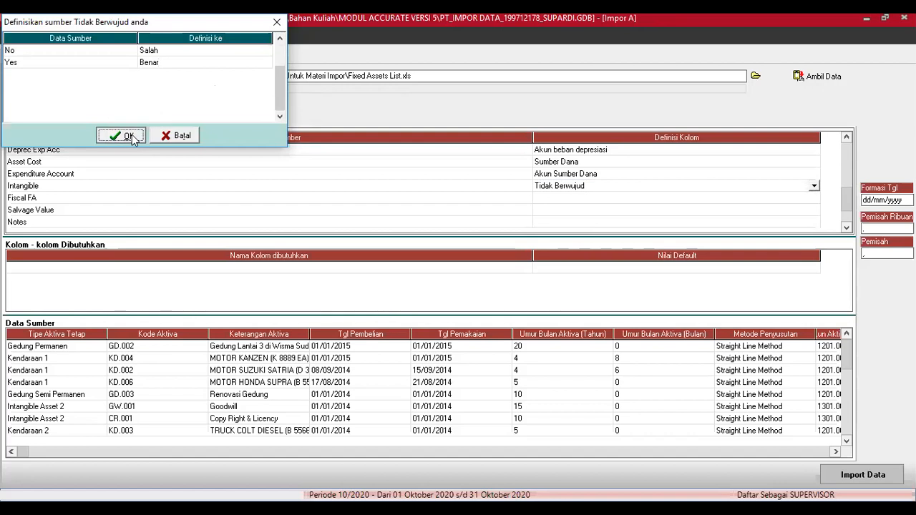
left_click(776, 199)
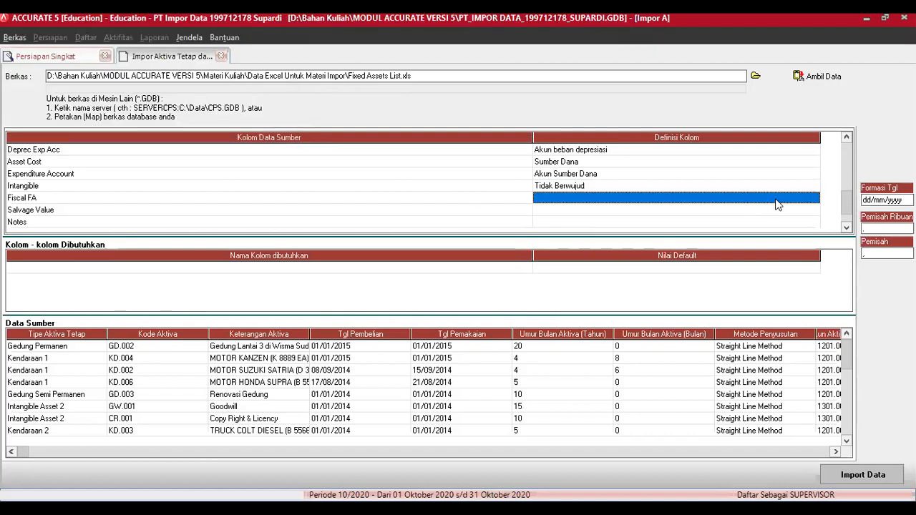
Step: Define Fiscal FA as Aktiva Tetap Pajak with Yes translated as Benar
left_click(812, 201)
left_click(814, 199)
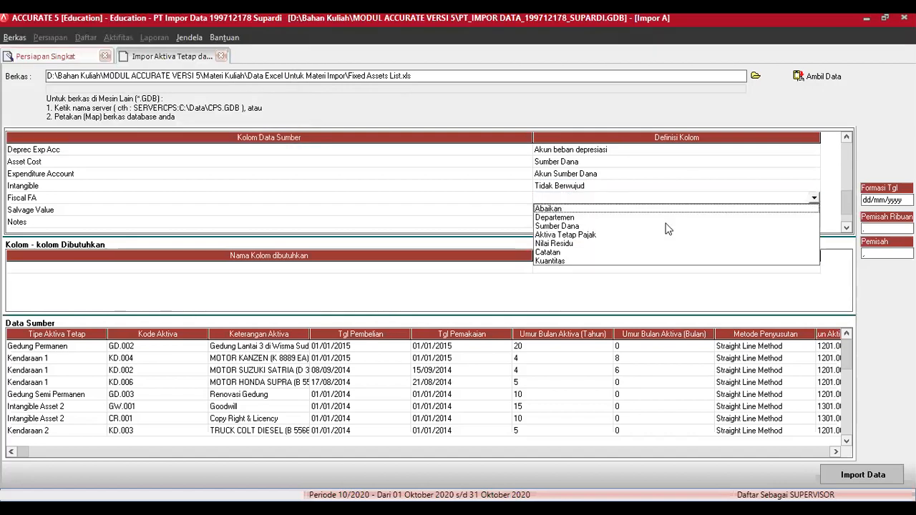
left_click(587, 236)
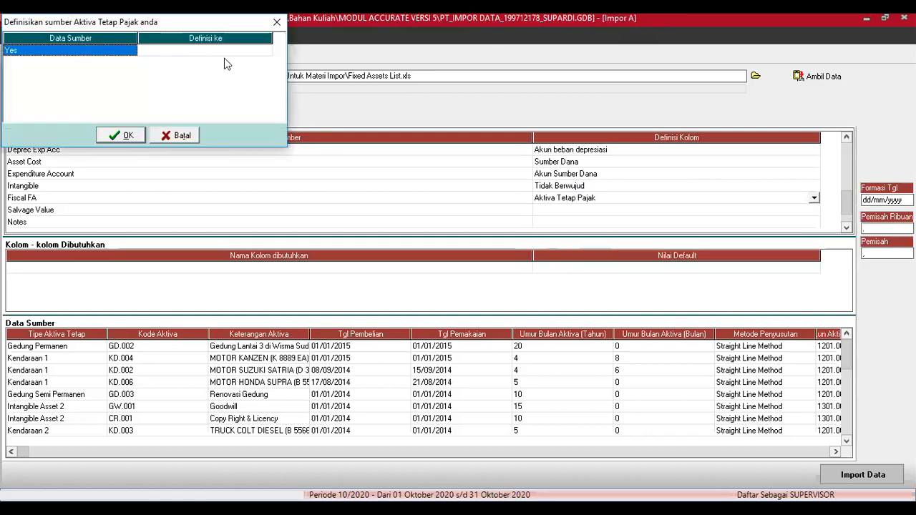
left_click(244, 50)
left_click(266, 51)
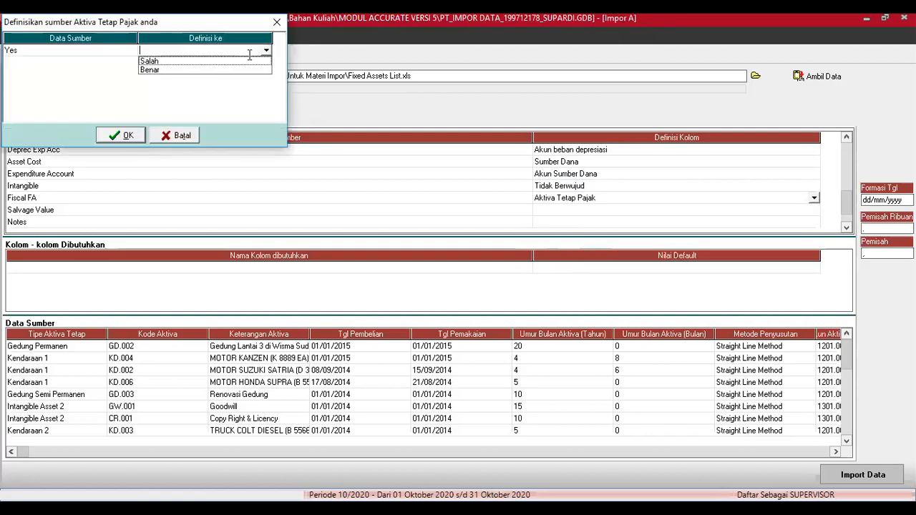
left_click(231, 69)
left_click(122, 135)
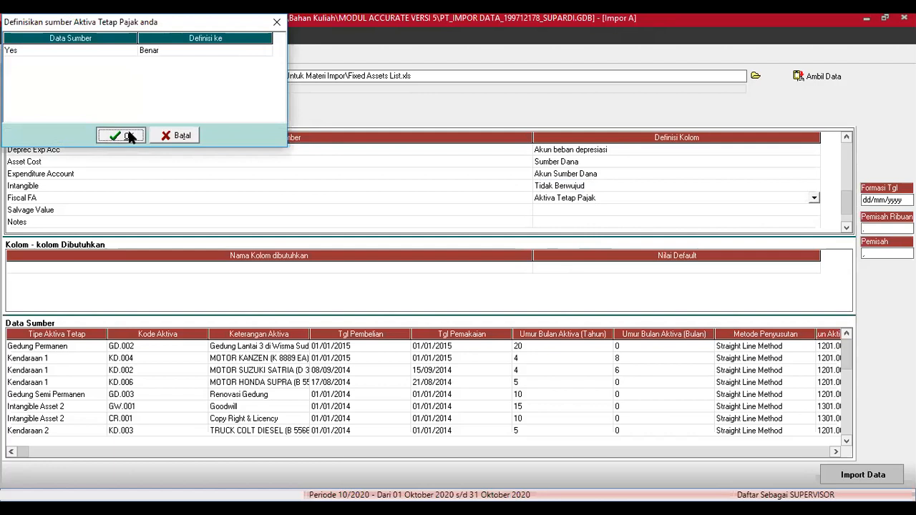
Step: Map Salvage Value to Nilai Residu and Notes to Catatan
left_click(617, 212)
left_click(620, 212)
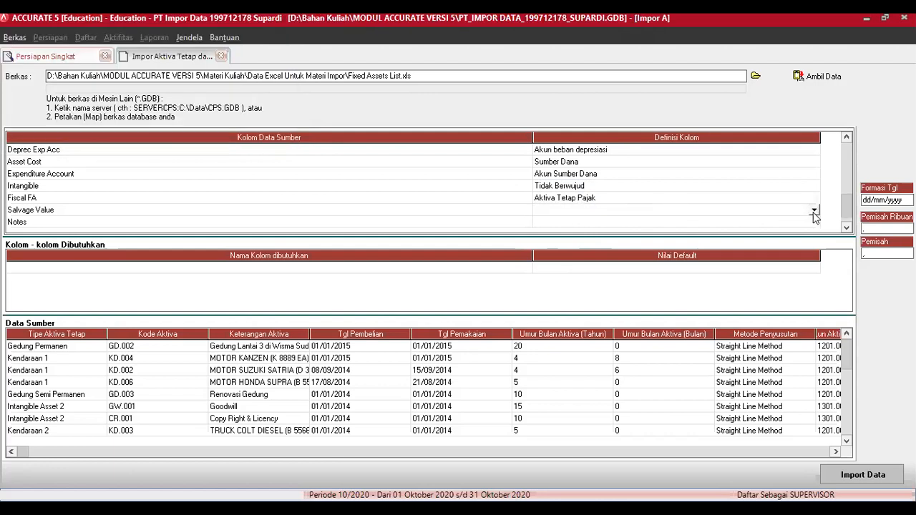
left_click(814, 210)
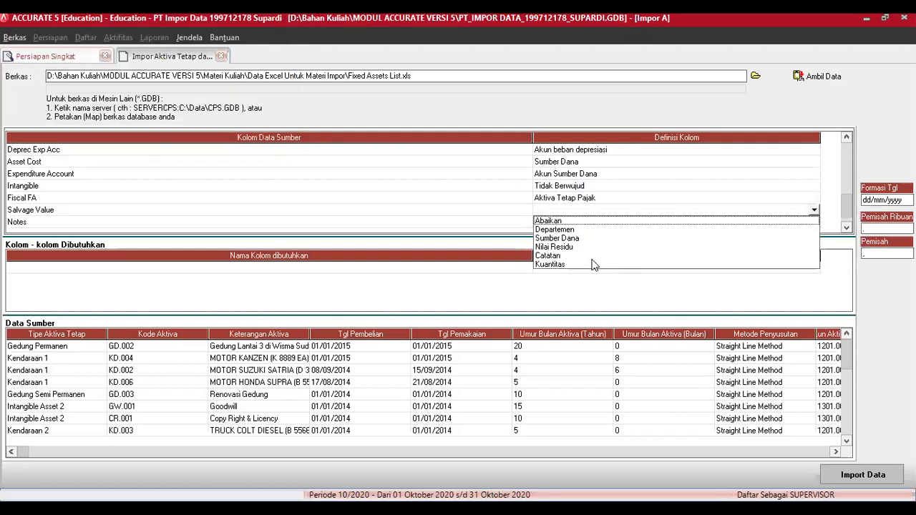
left_click(570, 248)
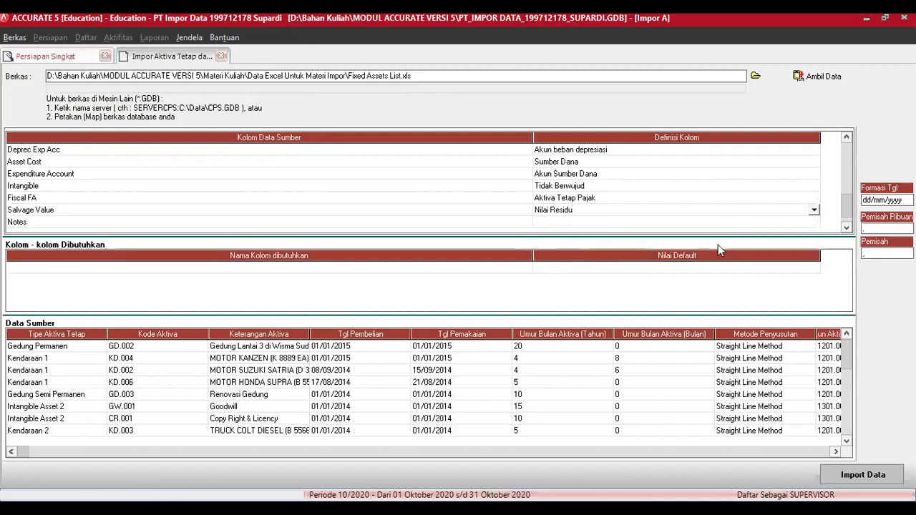
left_click(783, 220)
left_click(814, 223)
left_click(549, 259)
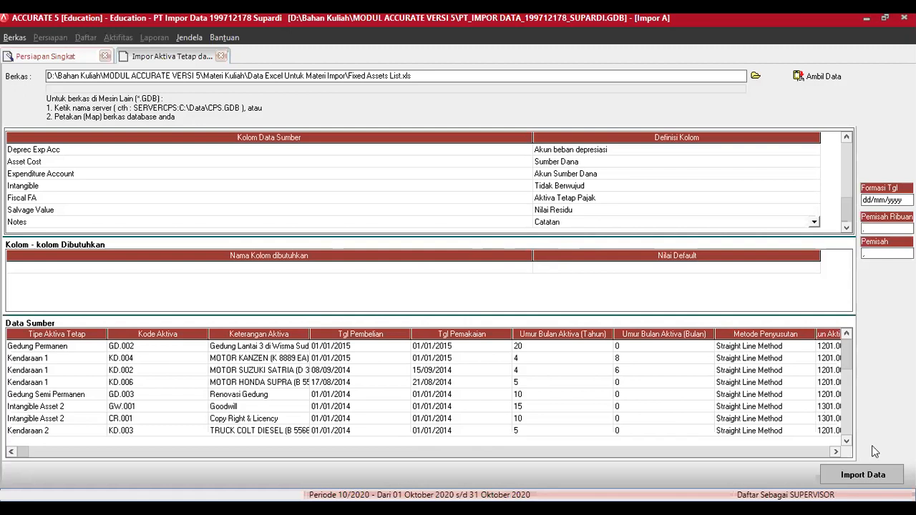
left_click(865, 479)
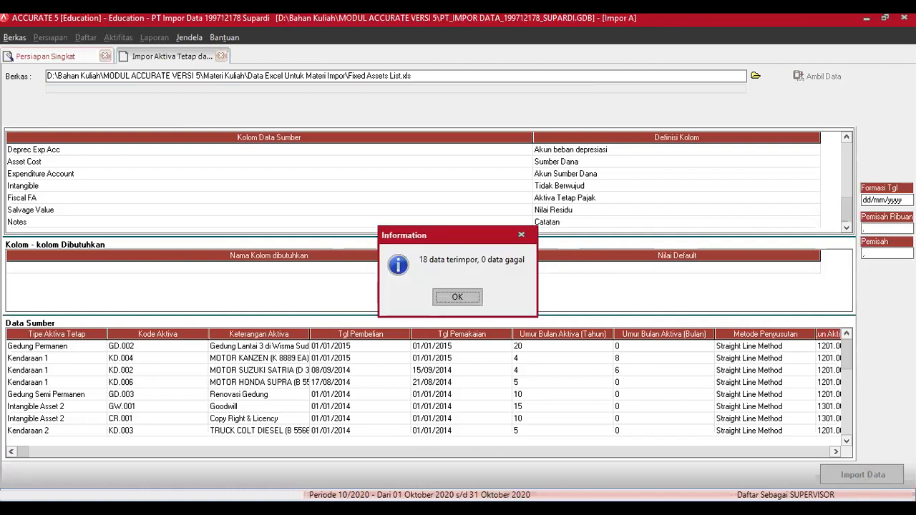
Step: Acknowledge the message confirming 18 fixed-asset records imported
left_click(457, 297)
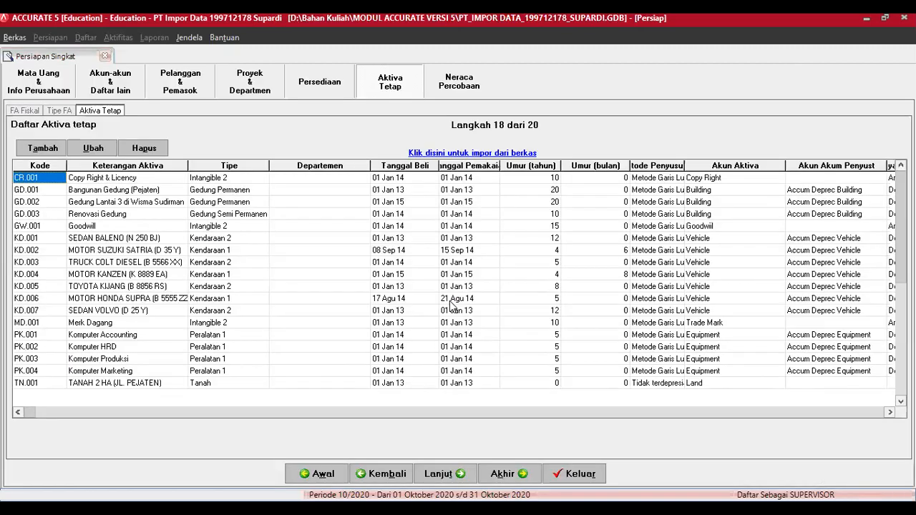
Step: Inspect the SEDAN BALENO asset's expenditure details and close it without saving
left_click(111, 239)
left_click(96, 149)
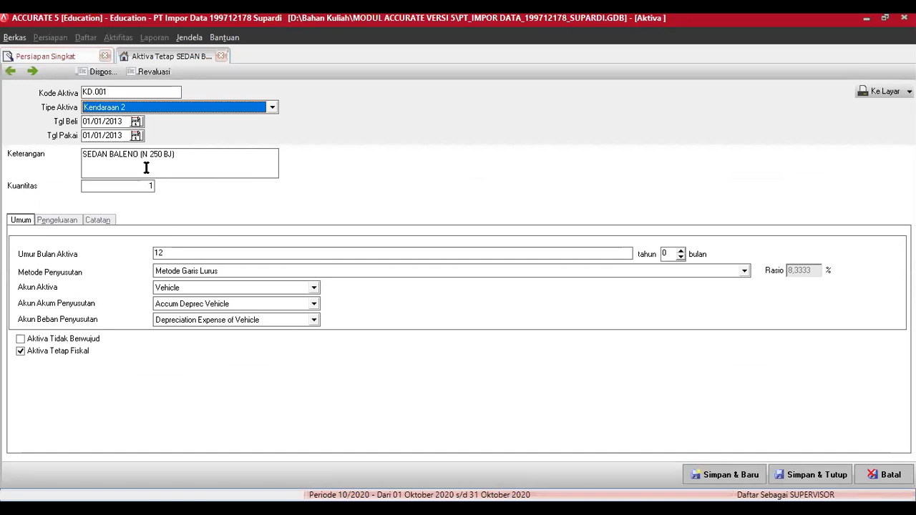
left_click(67, 224)
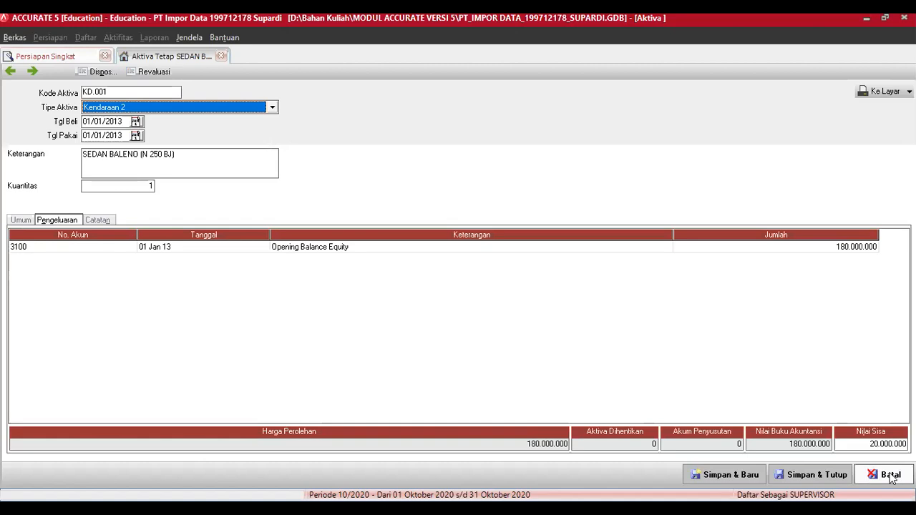
key("Escape")
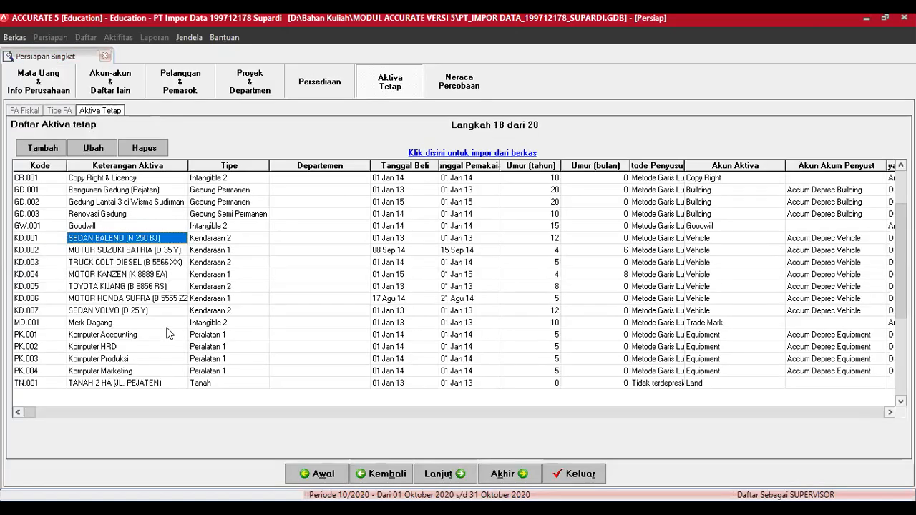
Step: Review the Goodwill asset's expenditure details, close it, and advance to the trial balance step
left_click(90, 225)
left_click(93, 149)
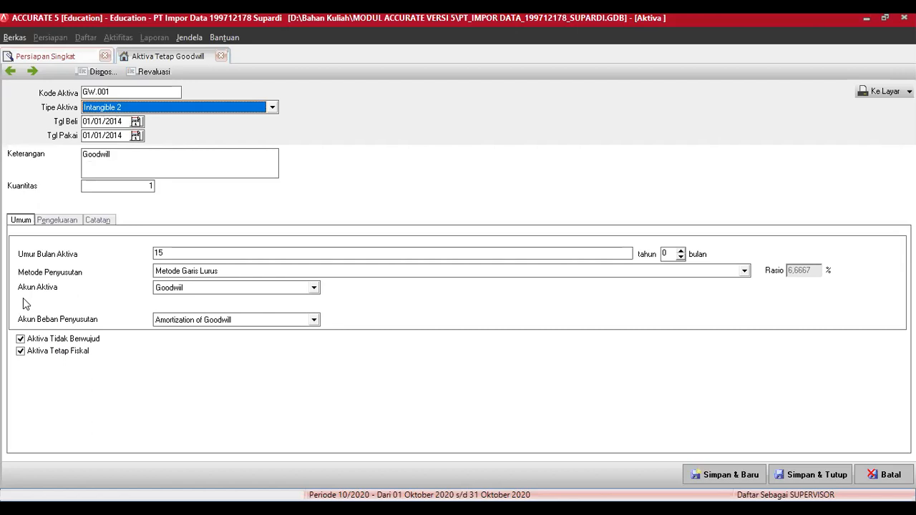
left_click(65, 224)
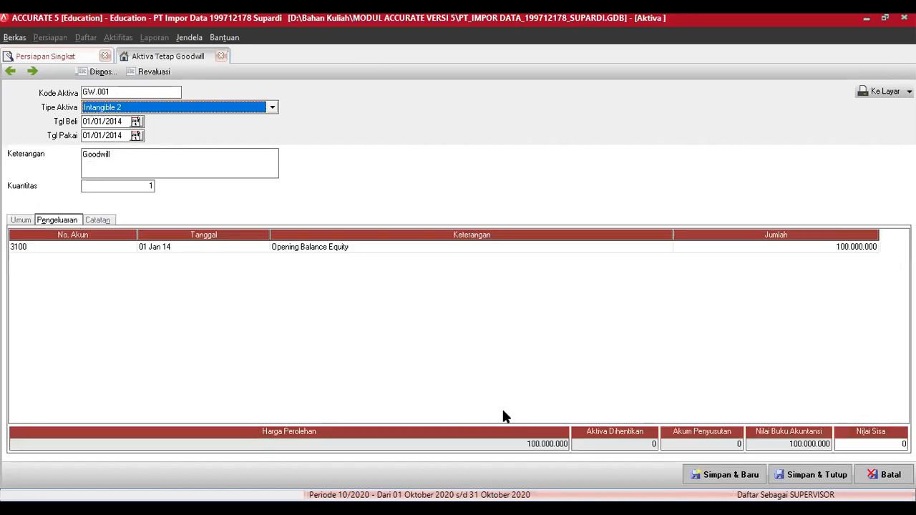
left_click(870, 476)
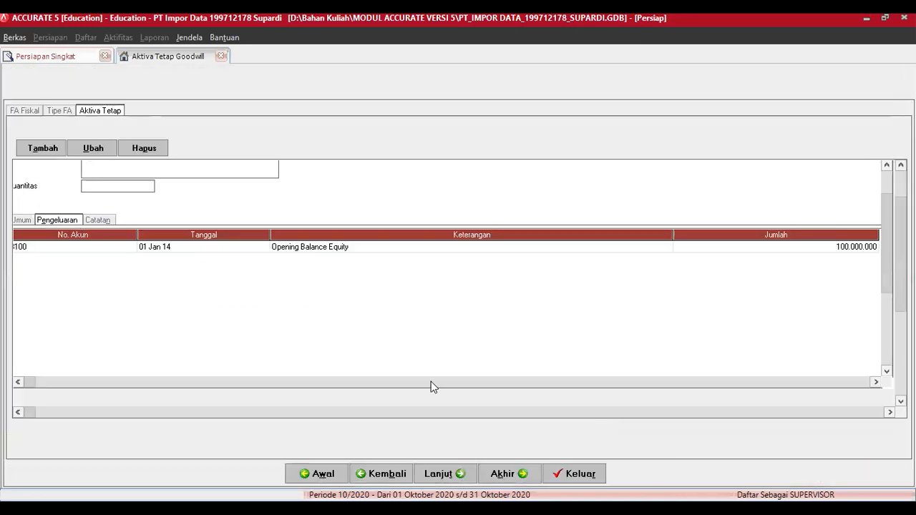
left_click(441, 475)
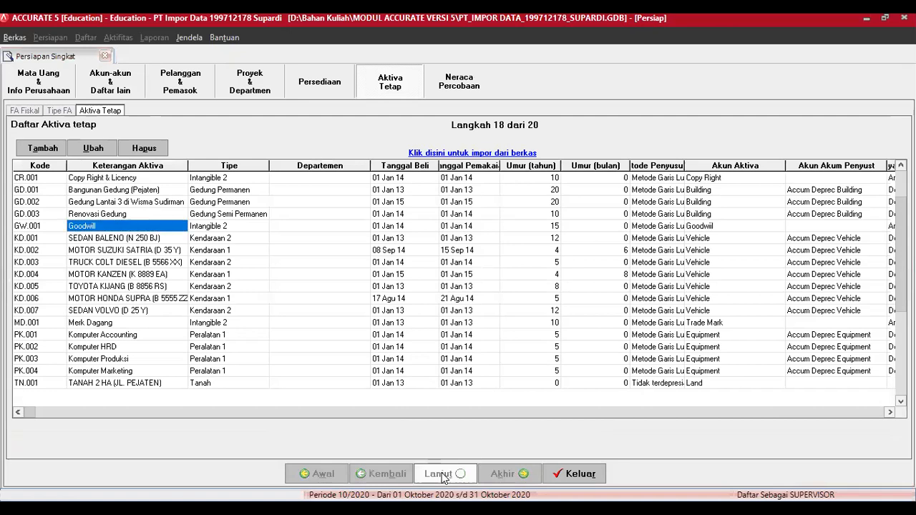
Step: Advance past the Preferensi step and exit Persiapan Singkat to the main workspace
left_click(441, 476)
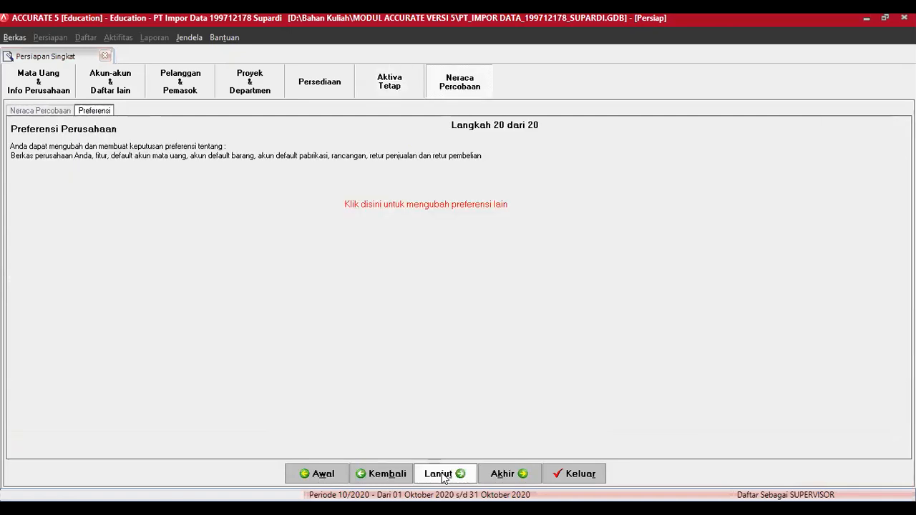
left_click(443, 475)
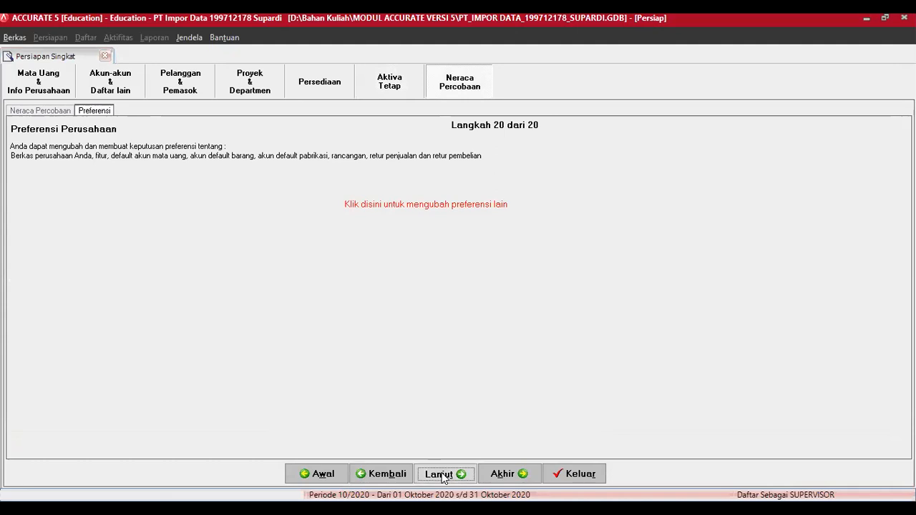
left_click(574, 474)
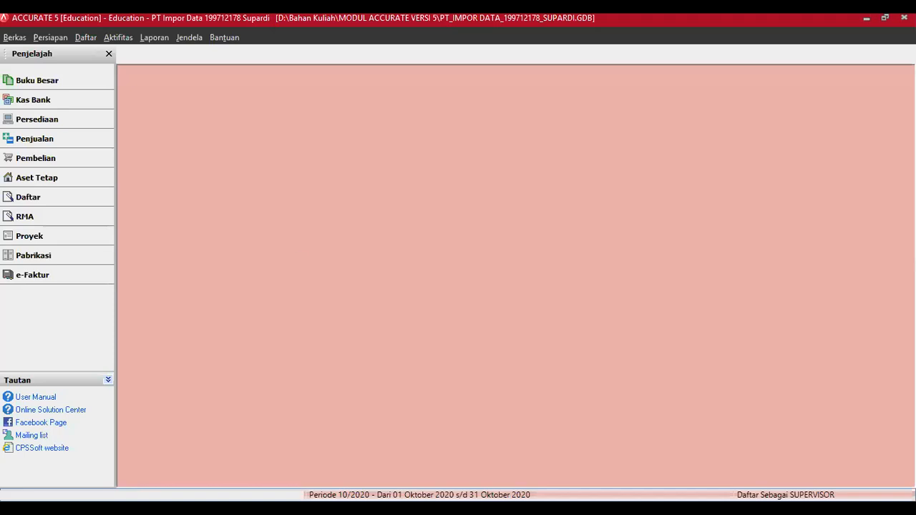
left_click(296, 259)
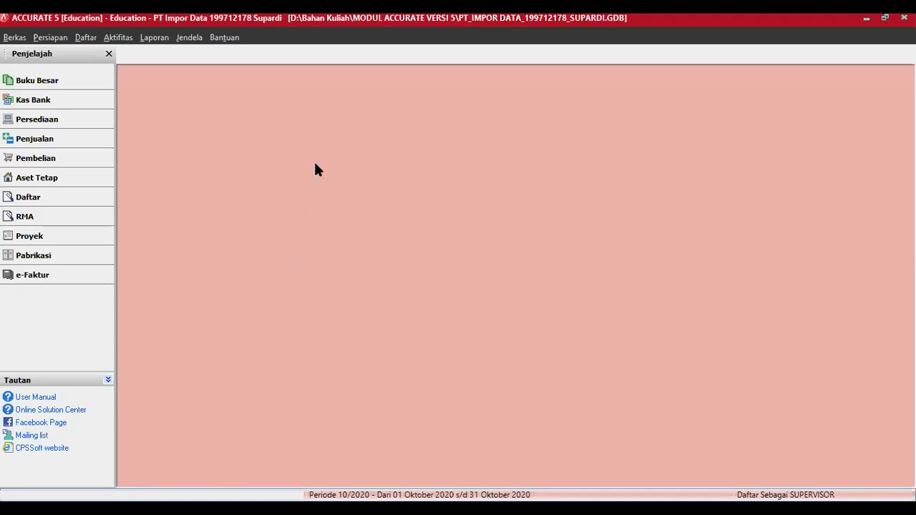
Step: Edit customer 1001 PT. Simamora Perkasa and open its Saldo Awal invoice breakdown under Termin, dll
left_click(85, 37)
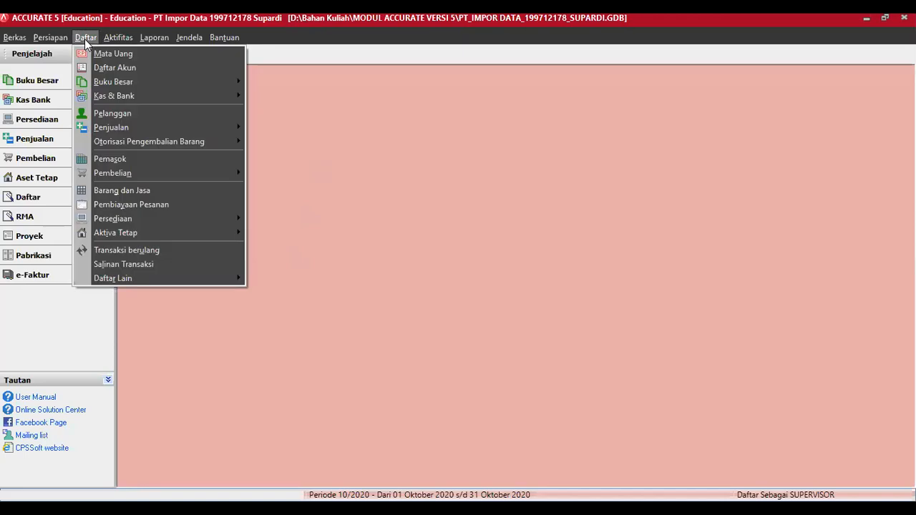
left_click(113, 113)
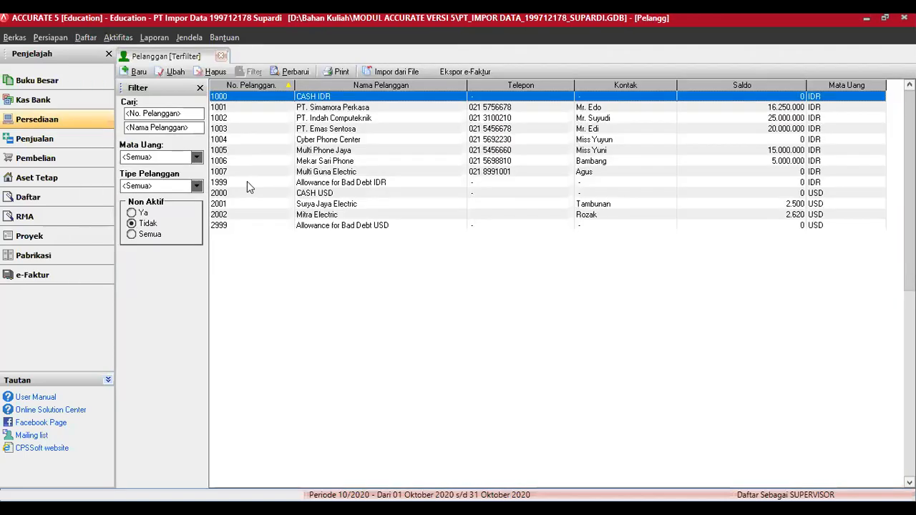
left_click(335, 109)
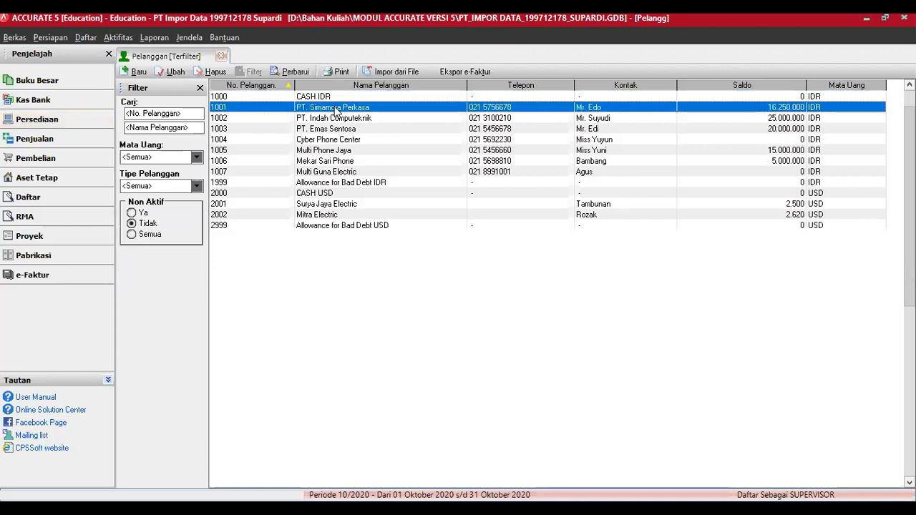
right_click(337, 111)
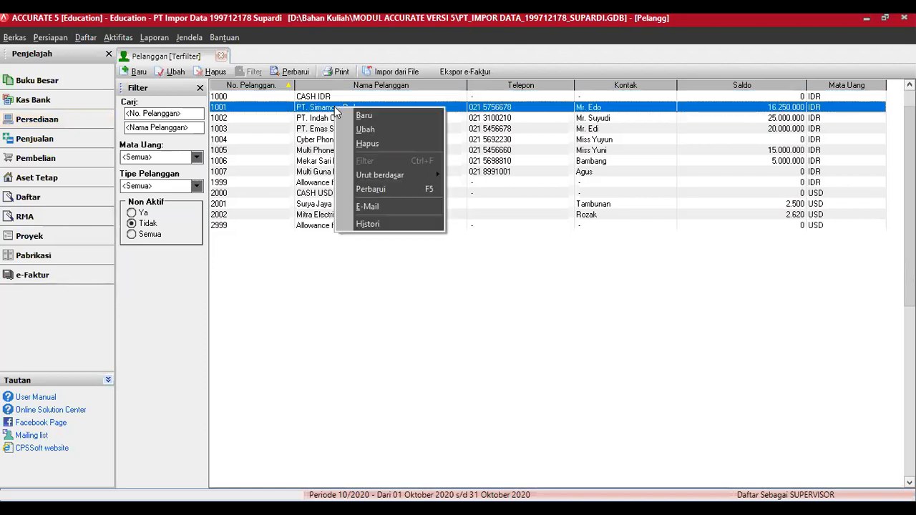
left_click(365, 130)
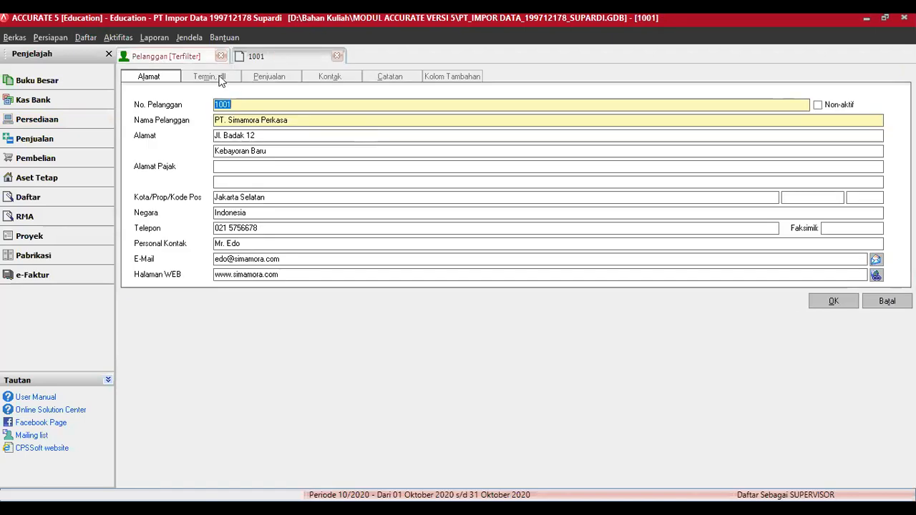
left_click(221, 80)
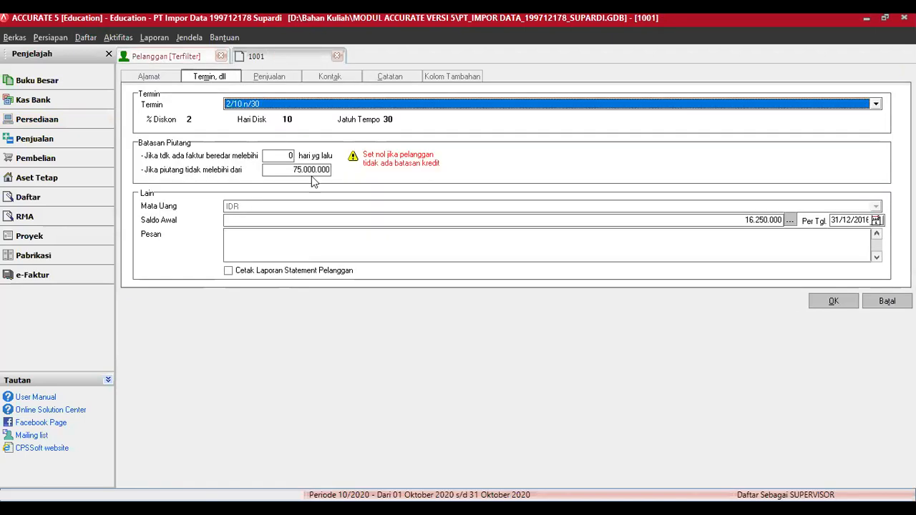
left_click(789, 221)
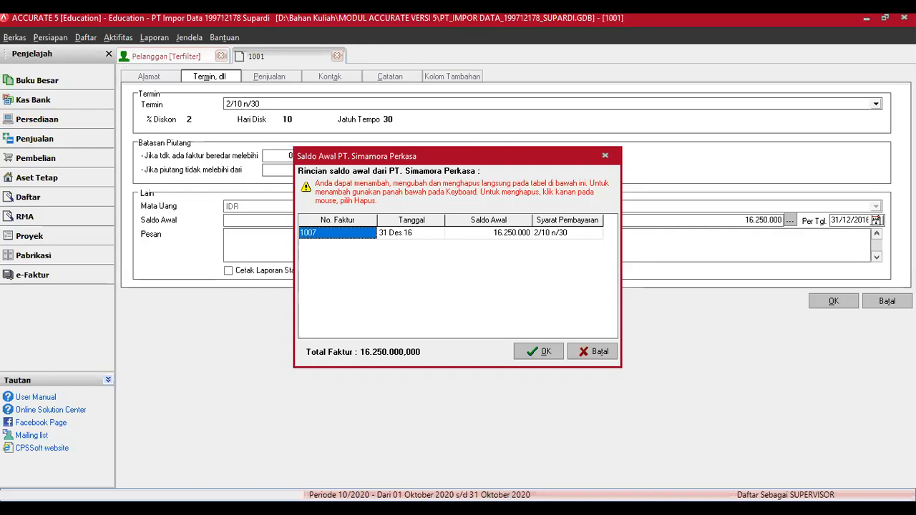
Step: Change the opening invoice to number 03.12.100680 with a 6.250.000 balance and confirm
left_click(329, 237)
type("03")
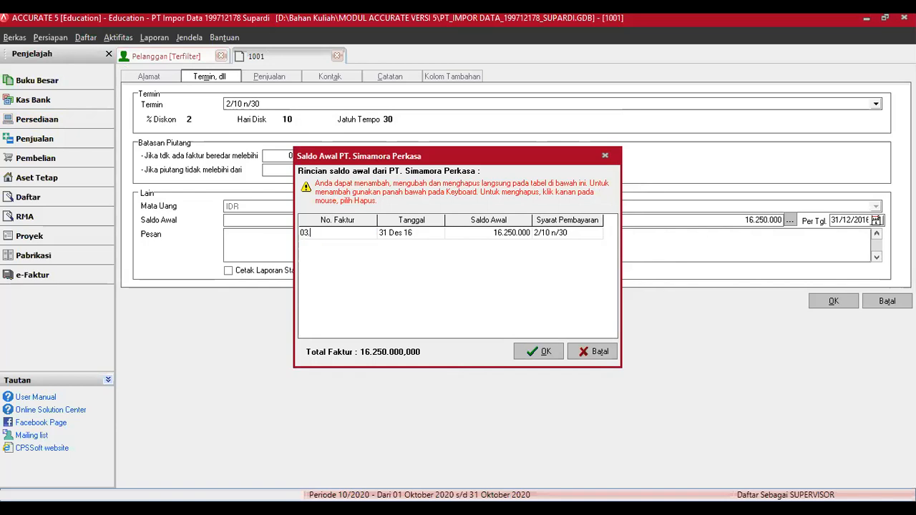
type(".12.100680")
key("Tab")
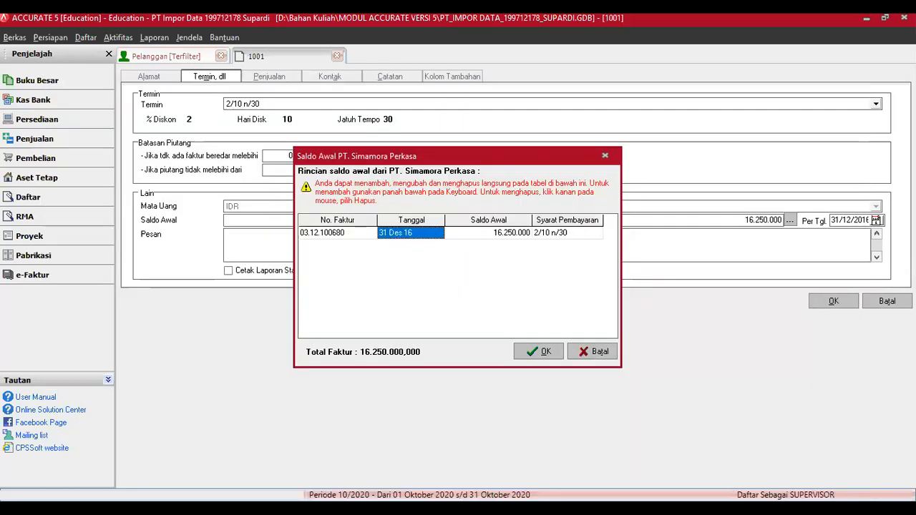
key("Tab")
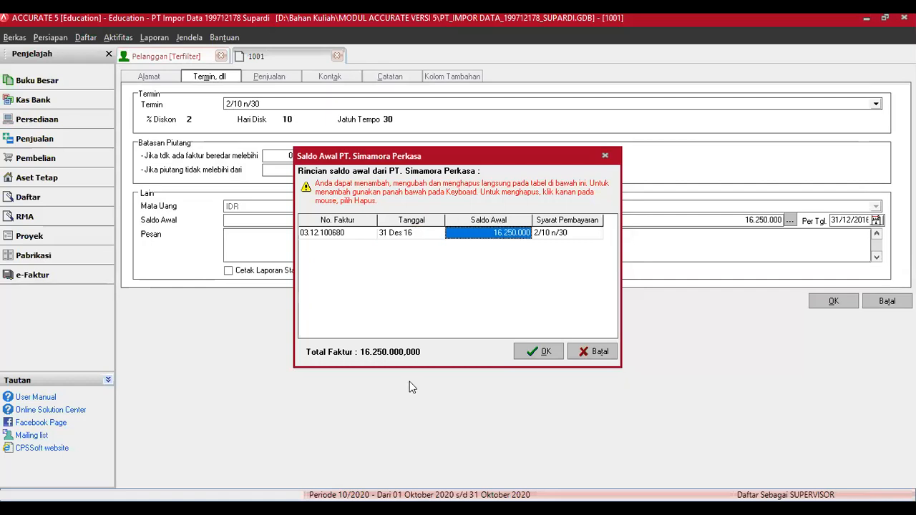
type("6.250.000")
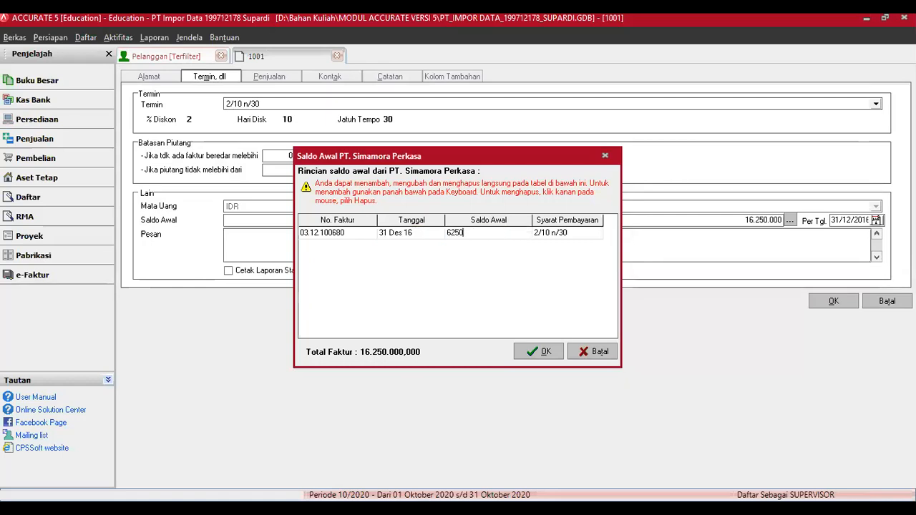
key("Tab")
key("Down")
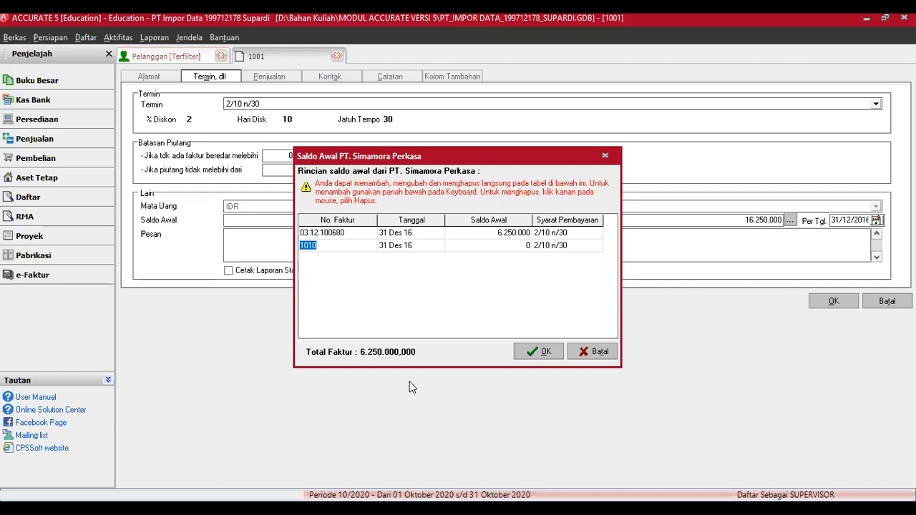
left_click(538, 352)
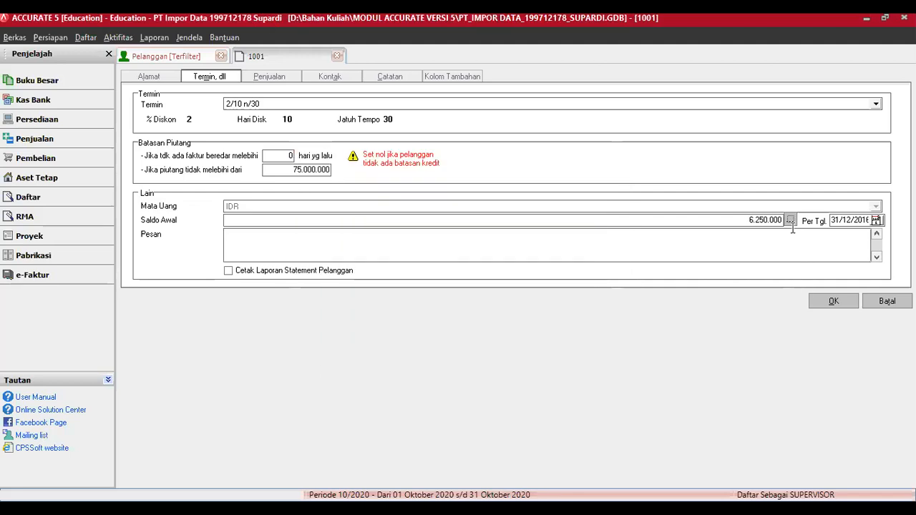
Step: Reopen the Saldo Awal breakdown and add invoice 03.12.100679 for 5.000.000
left_click(790, 221)
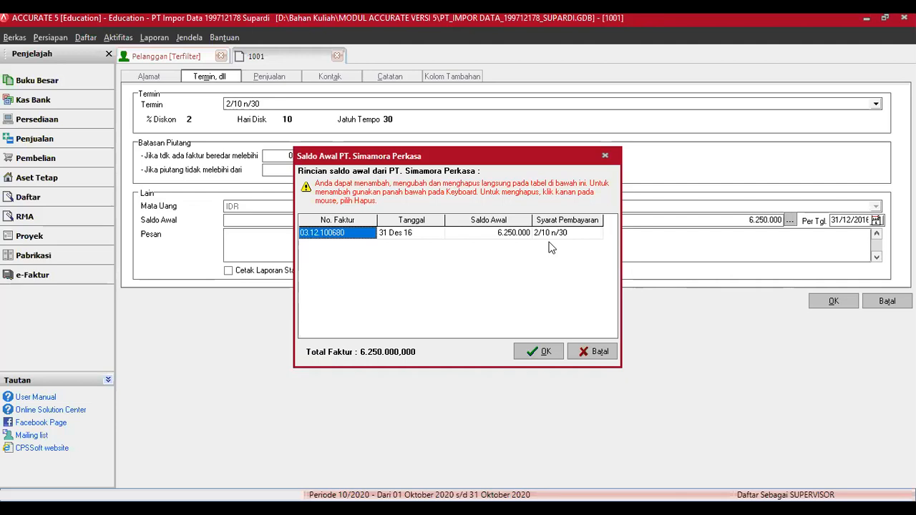
key("Tab")
key("Tab")
key("Tab")
key("Tab")
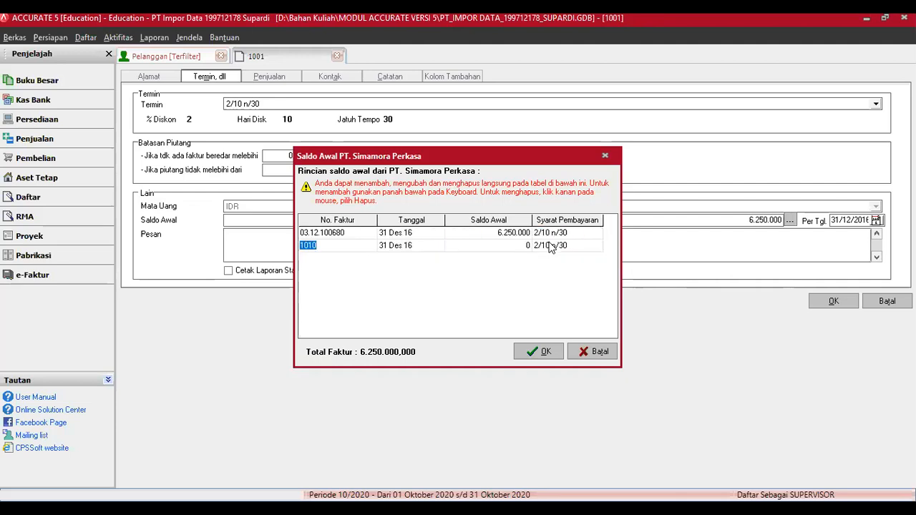
type("03.12.")
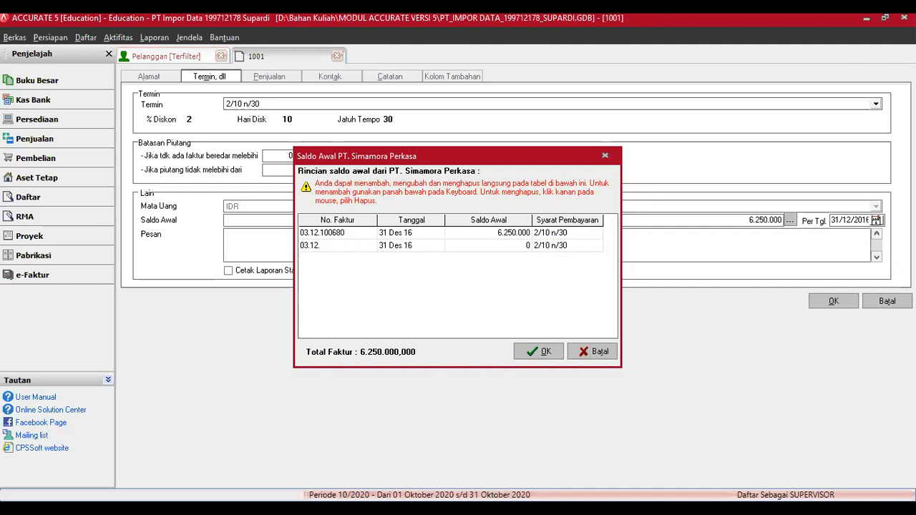
type("100679")
key("Tab")
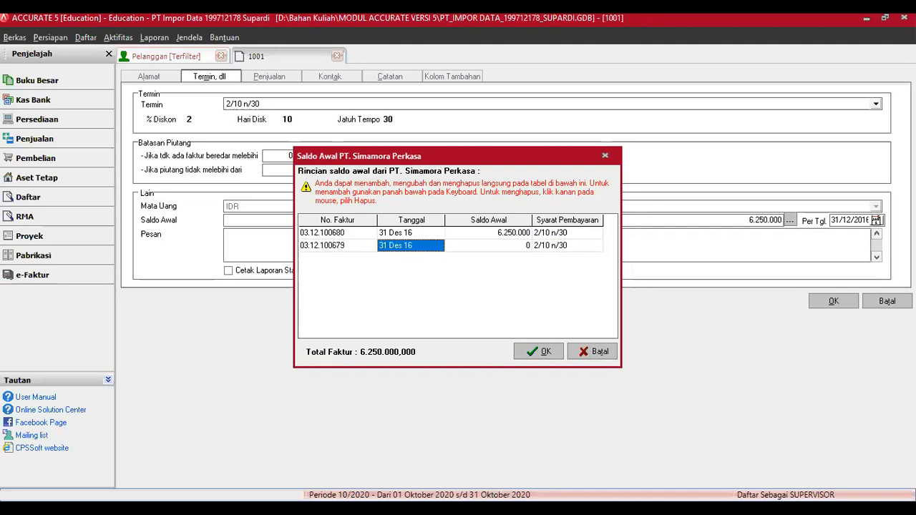
key("Tab")
type("5000000")
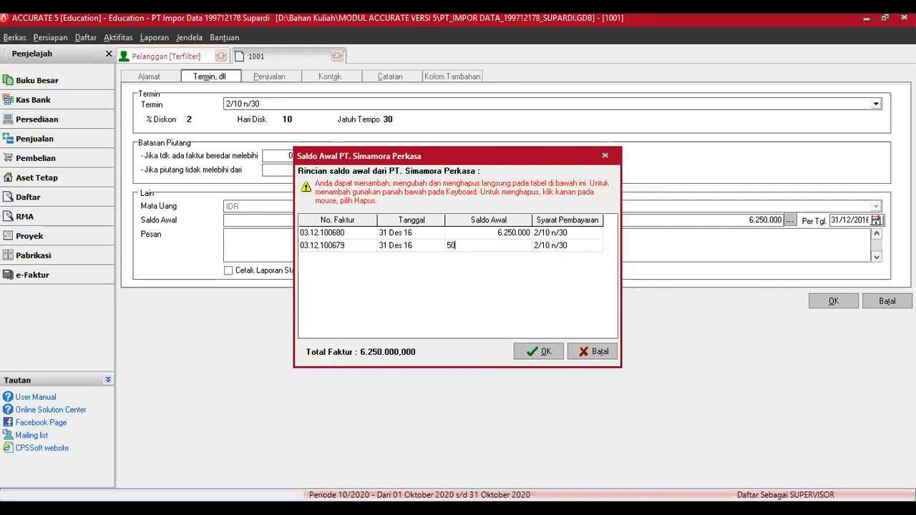
key("Tab")
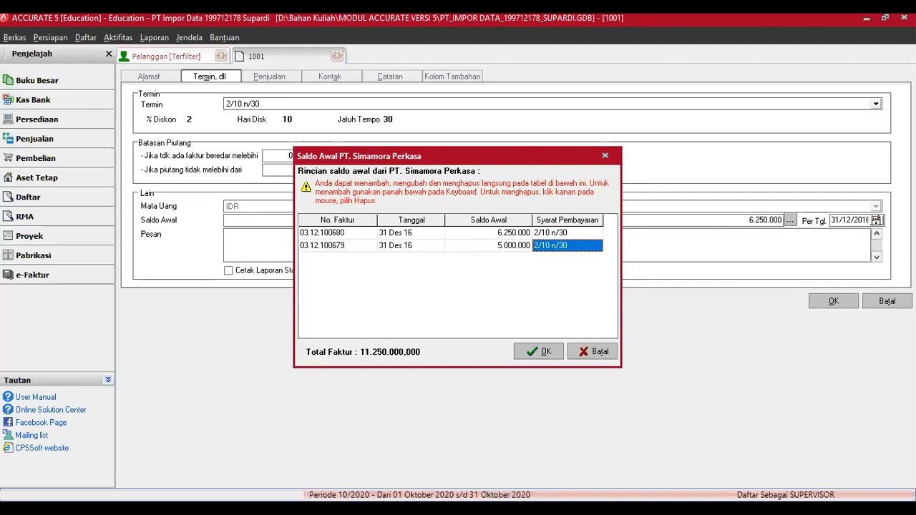
Step: Add invoice 03.12.100678 for 5.000.000 and accept the three invoices totalling 16.250.000
key("Down")
type("03.12")
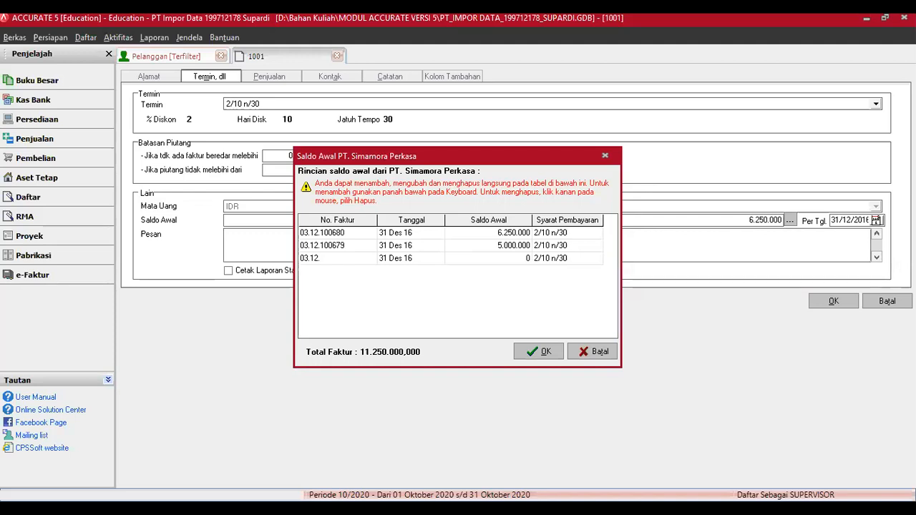
type("100678")
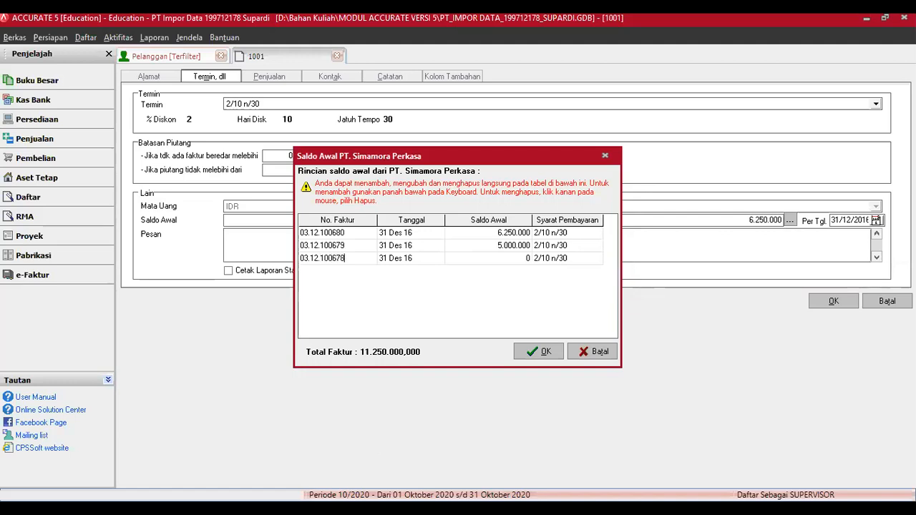
key("Tab")
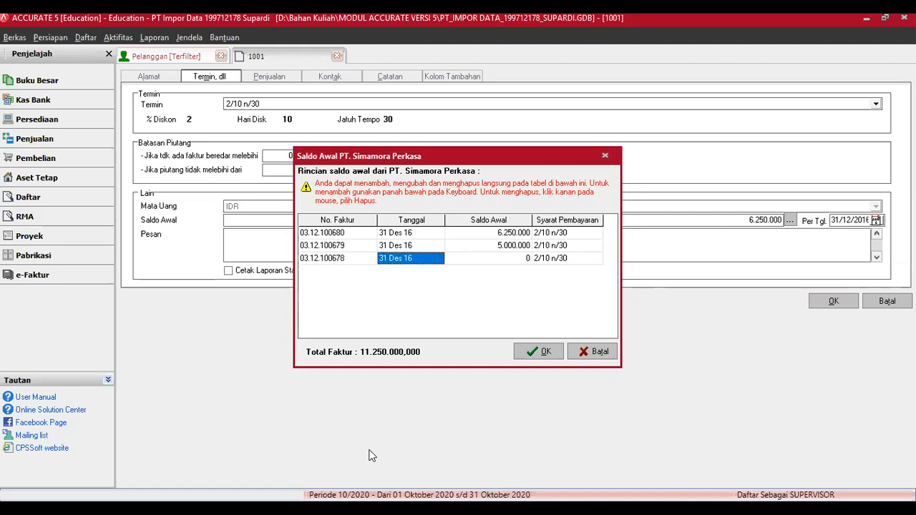
key("Tab")
type("5000000")
key("Tab")
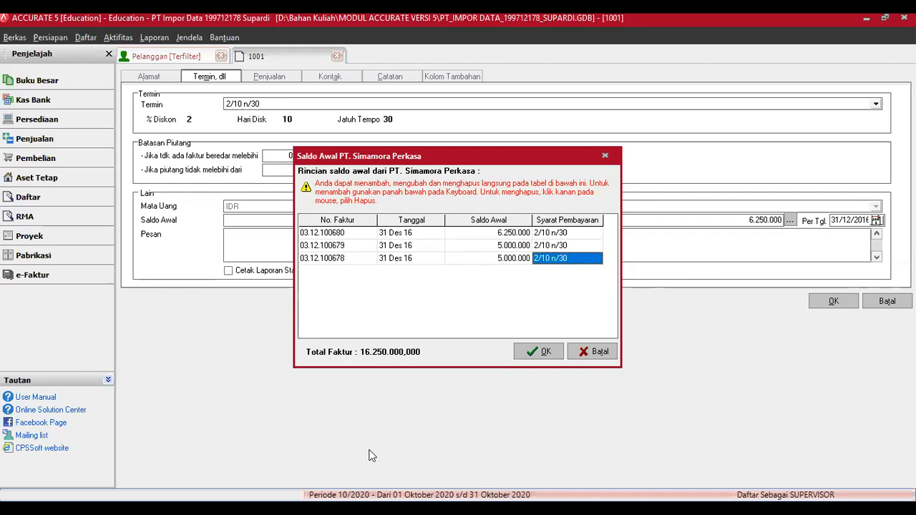
key("Tab")
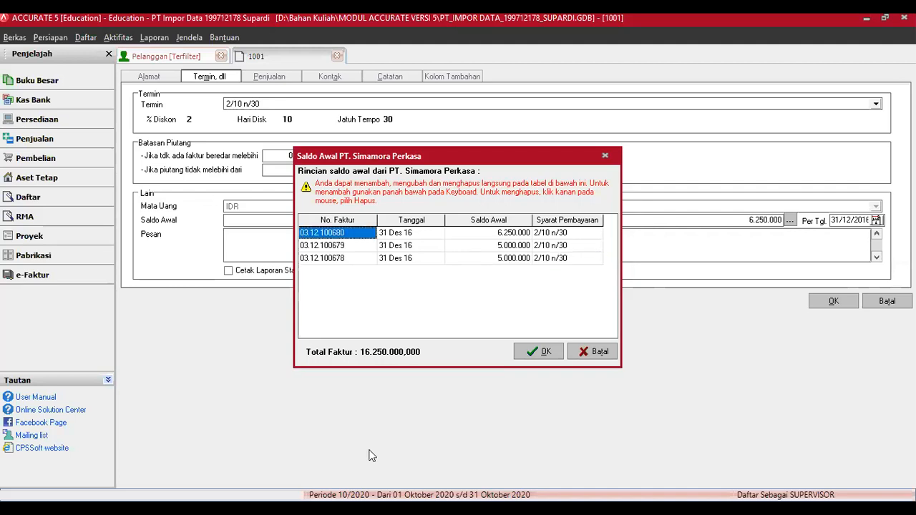
left_click(546, 353)
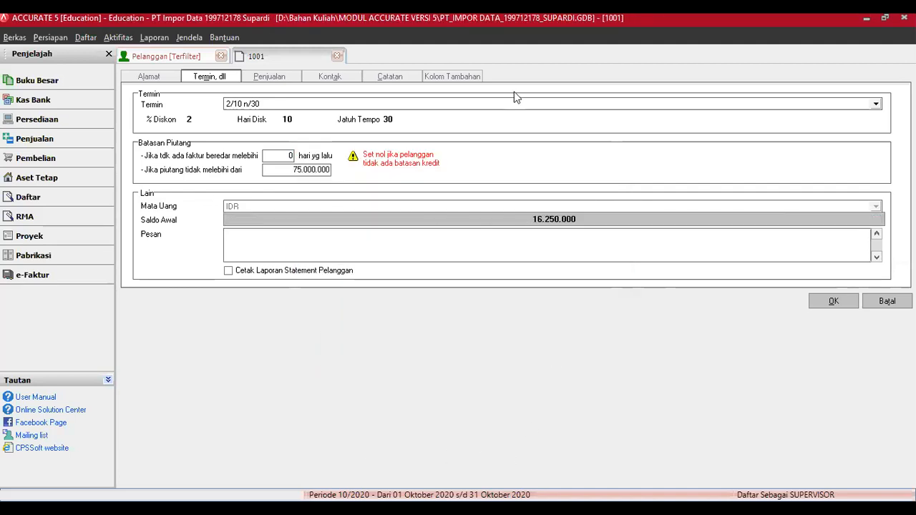
Step: Save PT. Simamora Perkasa's customer form with the 16.250.000 opening balance
left_click(836, 301)
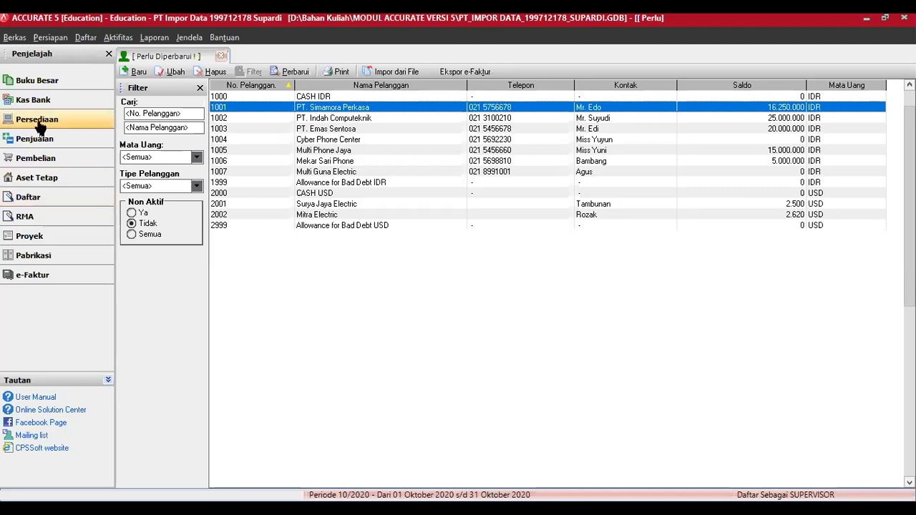
Step: Uncheck 'Dapat mengubah Nomor Faktur' in Persiapan > Preferensi > Fitur and save
left_click(60, 40)
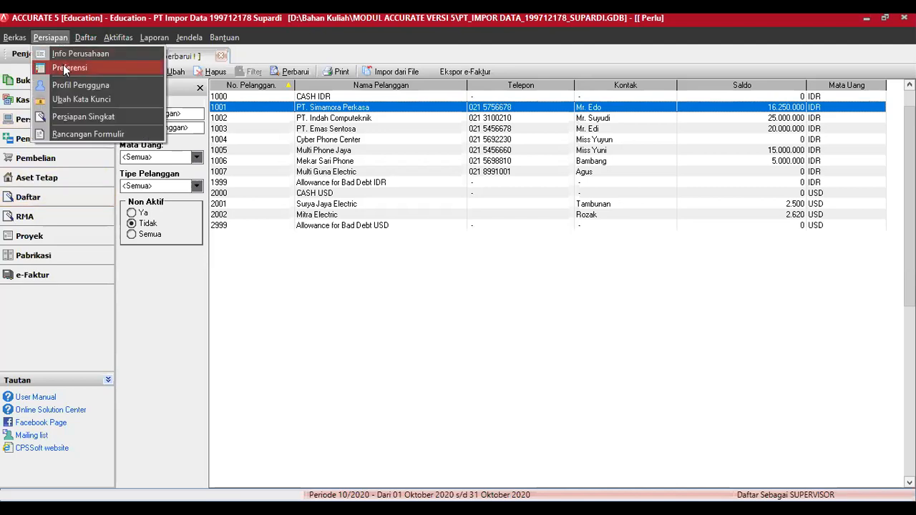
left_click(63, 66)
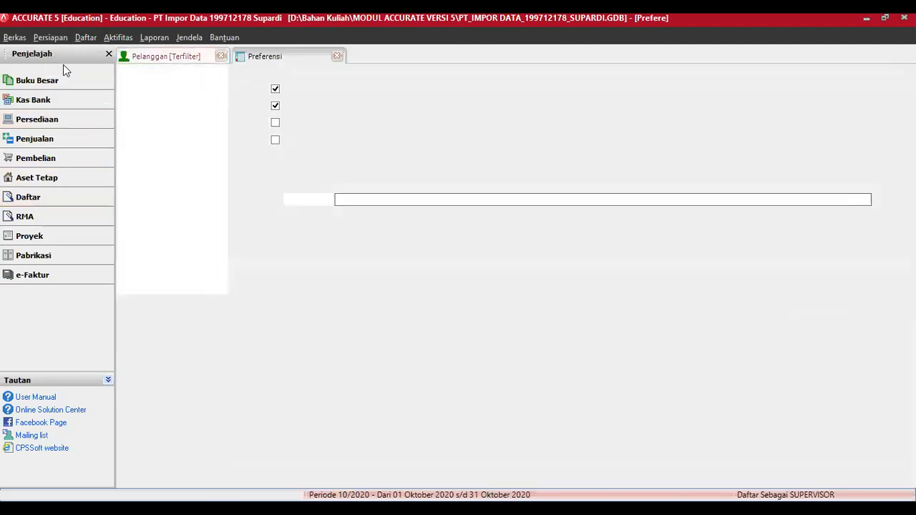
left_click(139, 84)
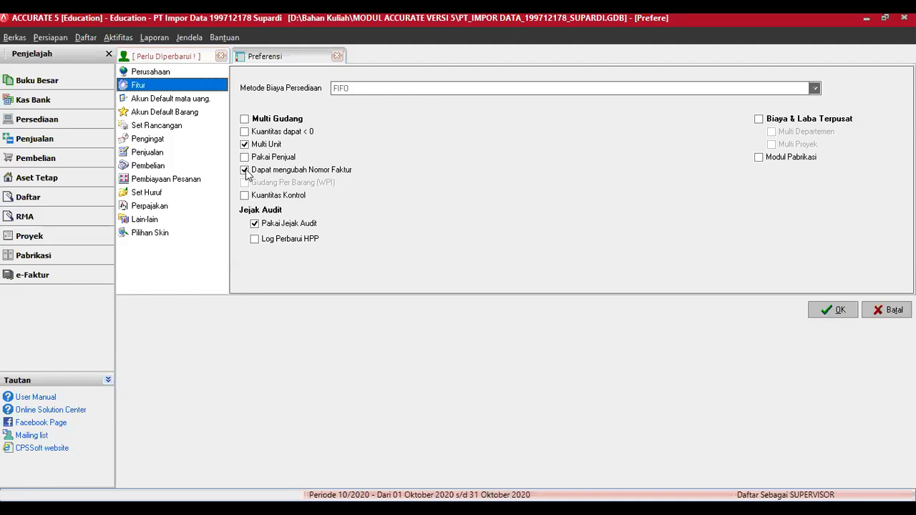
left_click(244, 171)
left_click(816, 305)
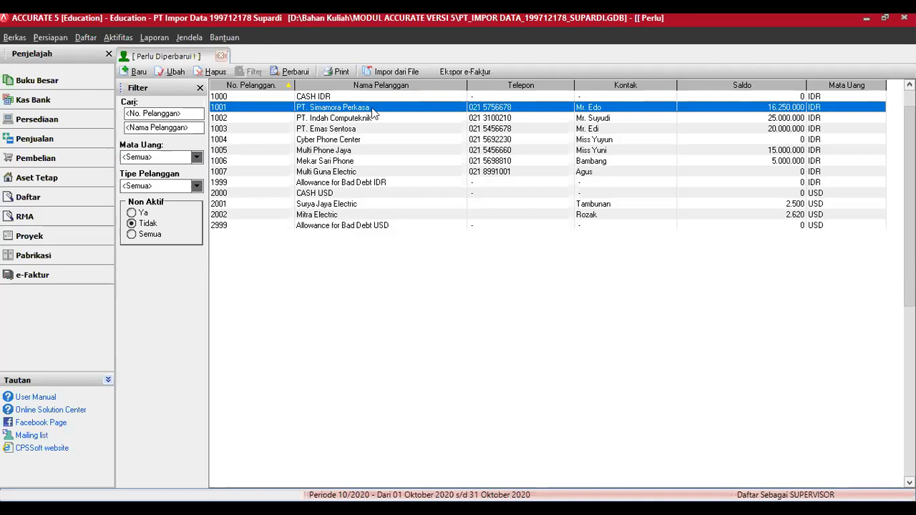
key("Down")
left_click(178, 72)
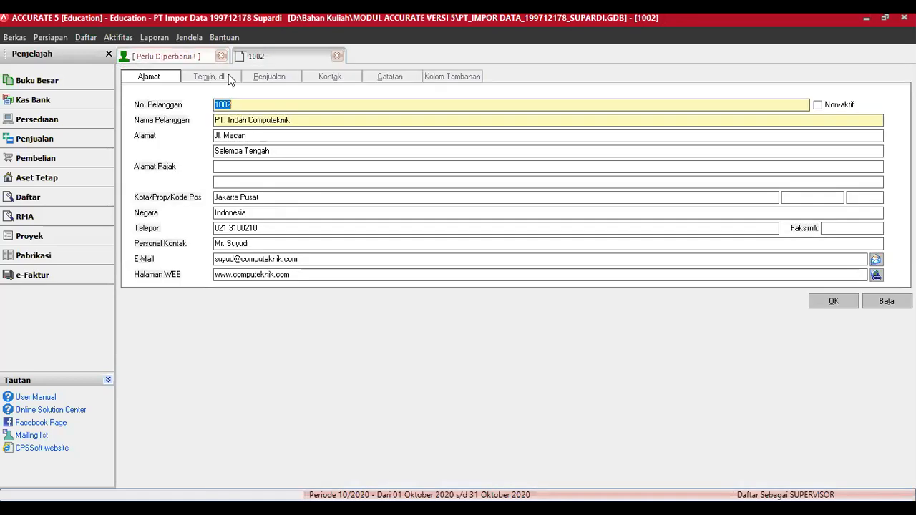
left_click(227, 74)
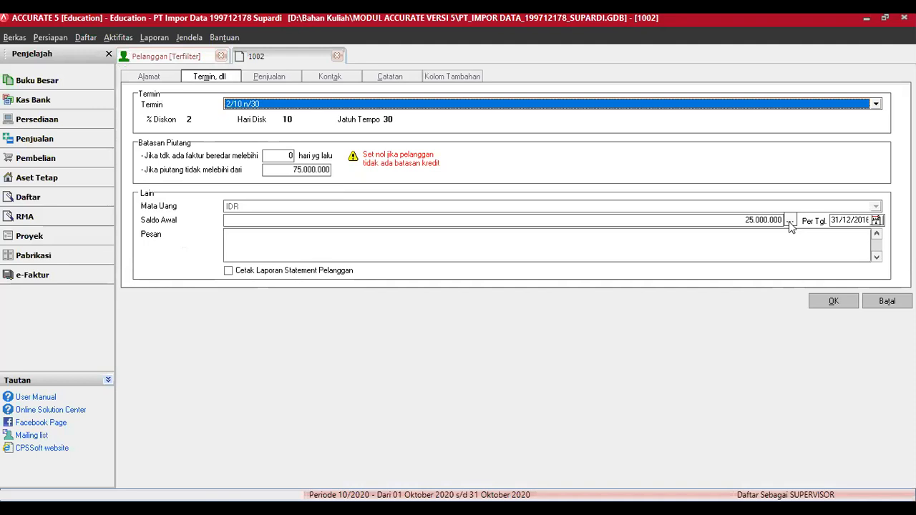
left_click(790, 221)
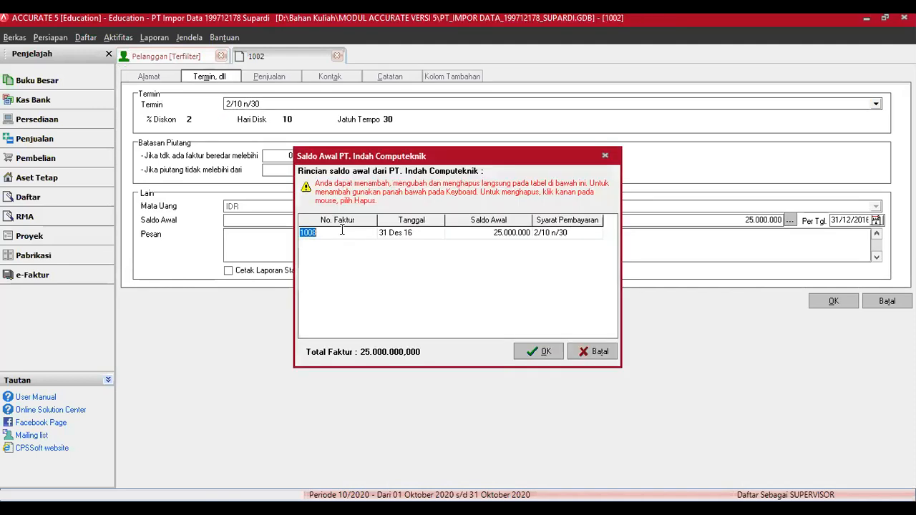
left_click(343, 232)
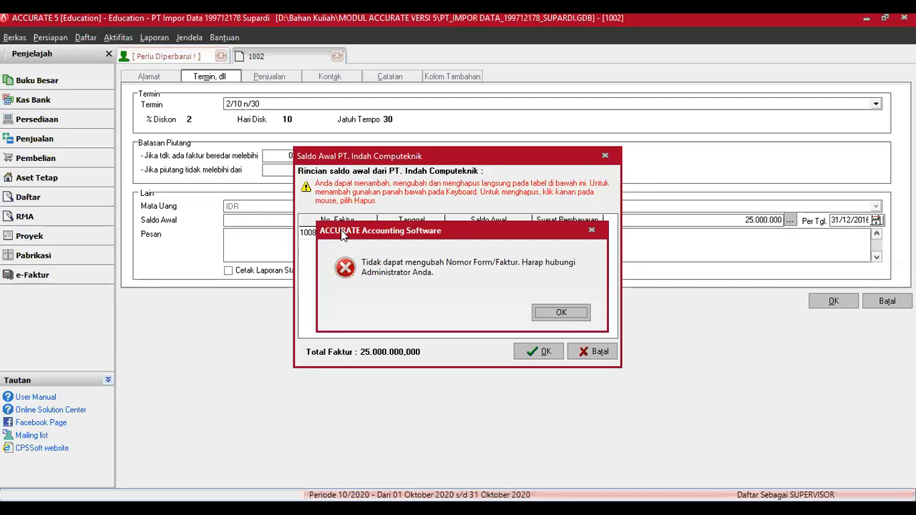
left_click(562, 313)
left_click(597, 352)
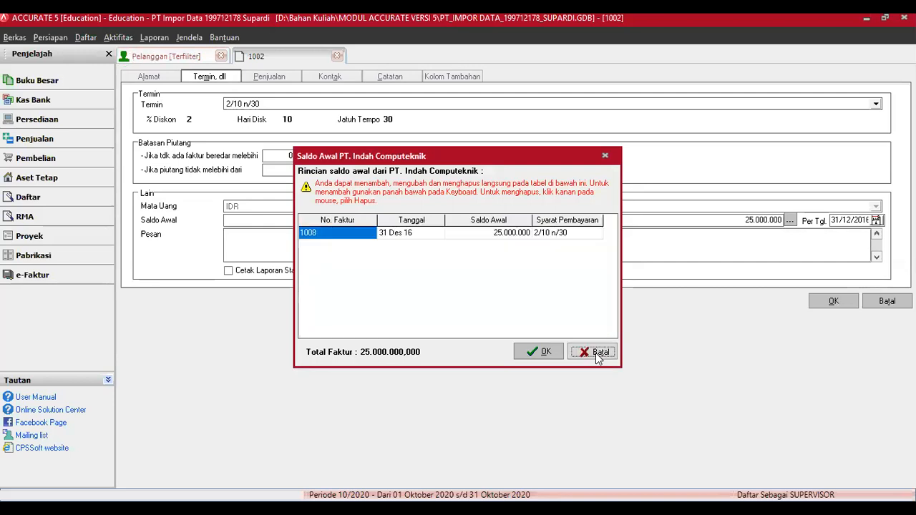
left_click(886, 302)
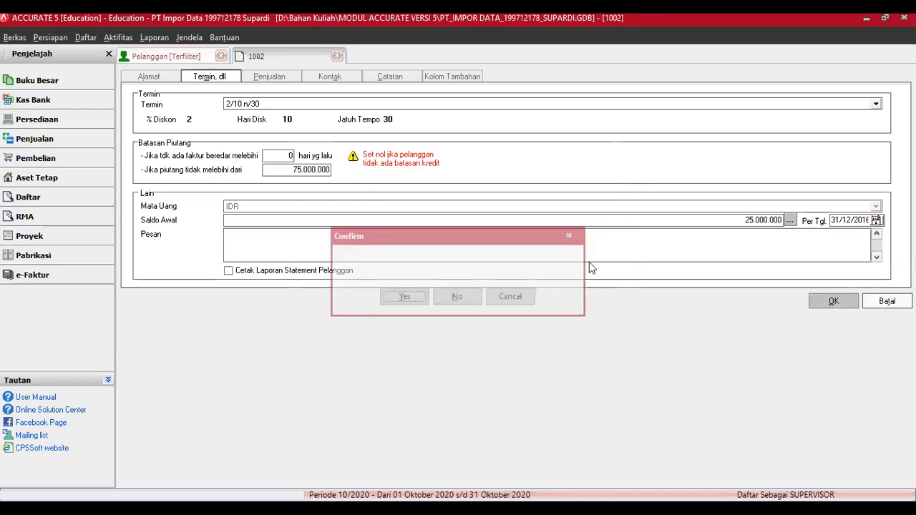
left_click(462, 301)
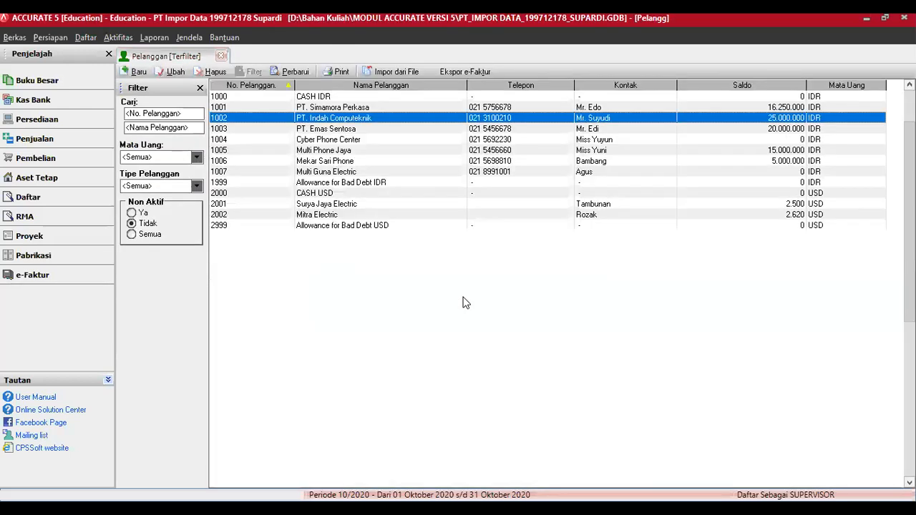
Step: Re-check 'Dapat mengubah Nomor Faktur' in Preferensi > Fitur, then edit customer 1002 PT. Indah Computeknik
left_click(50, 37)
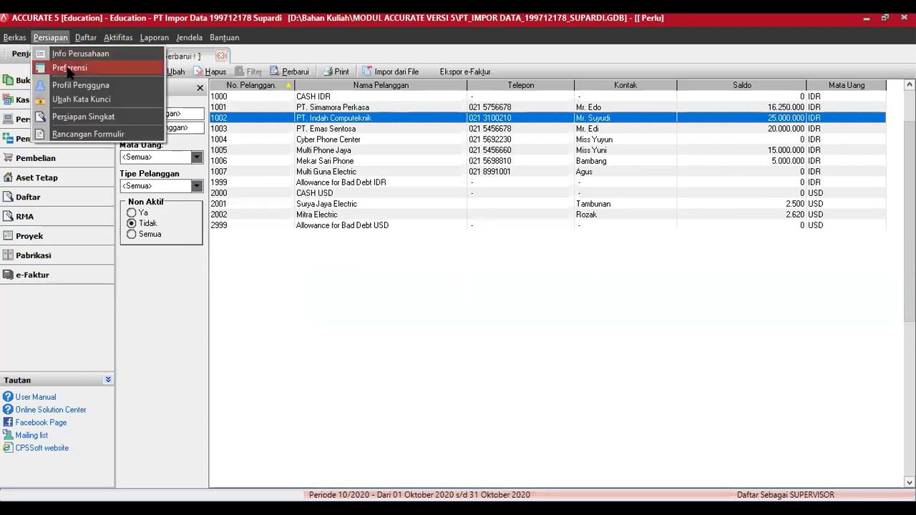
left_click(68, 67)
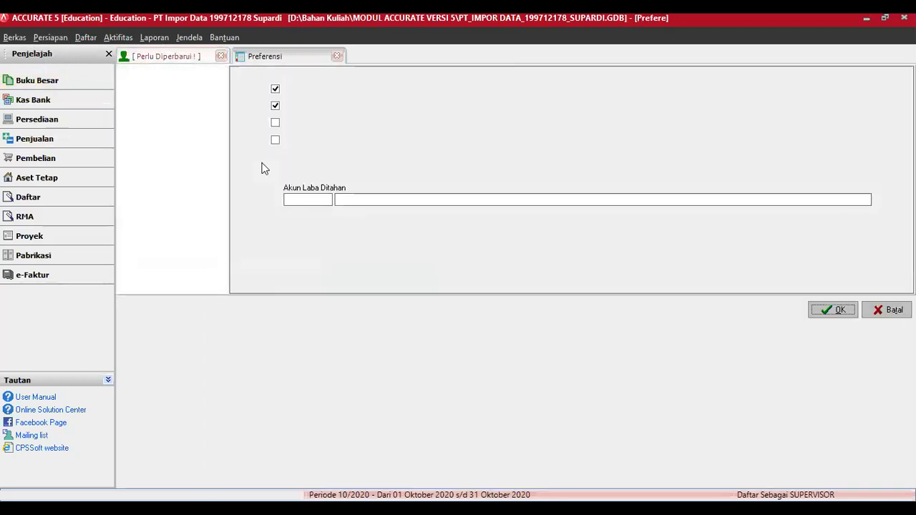
left_click(138, 85)
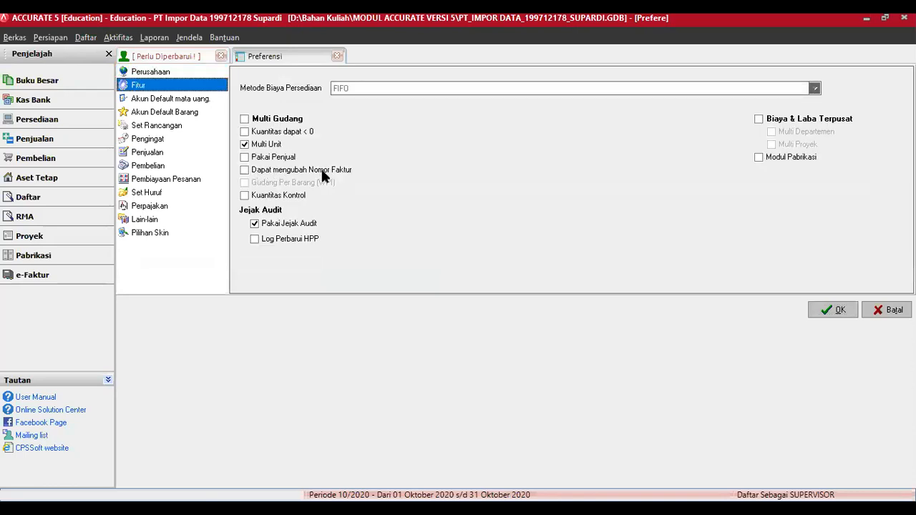
left_click(245, 172)
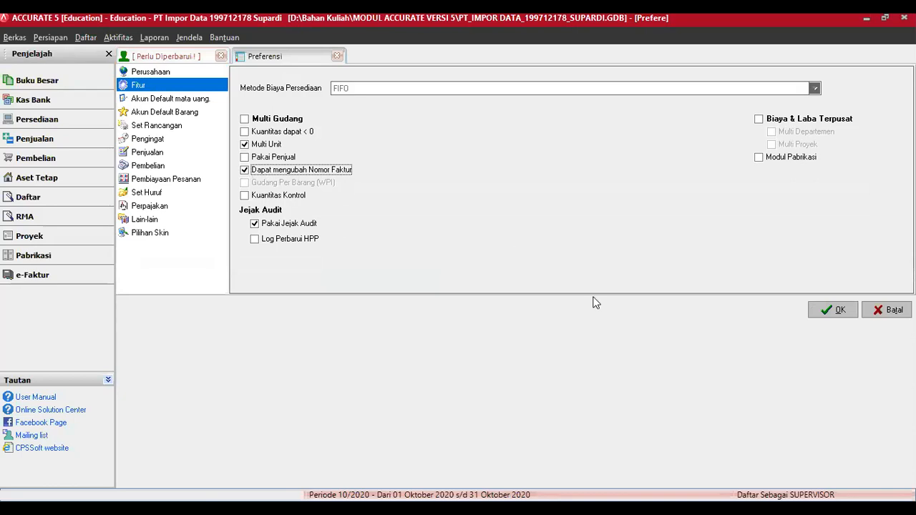
left_click(827, 311)
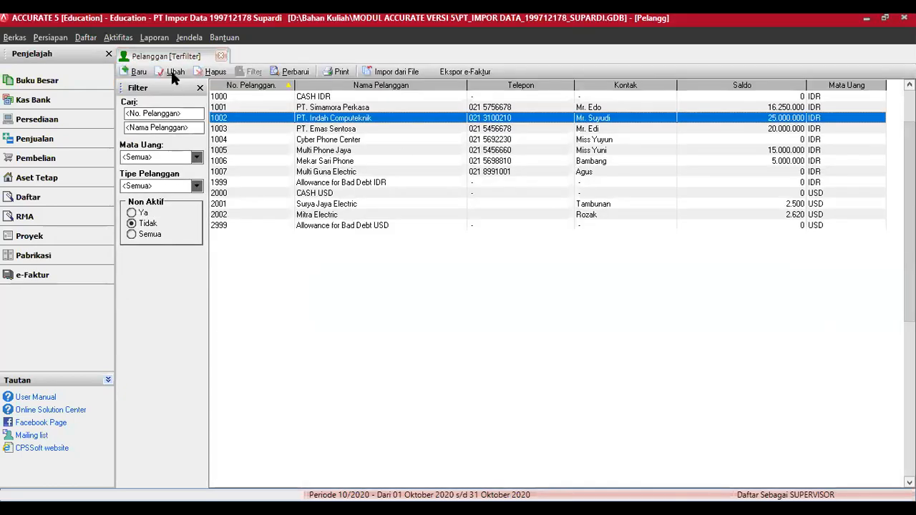
left_click(173, 72)
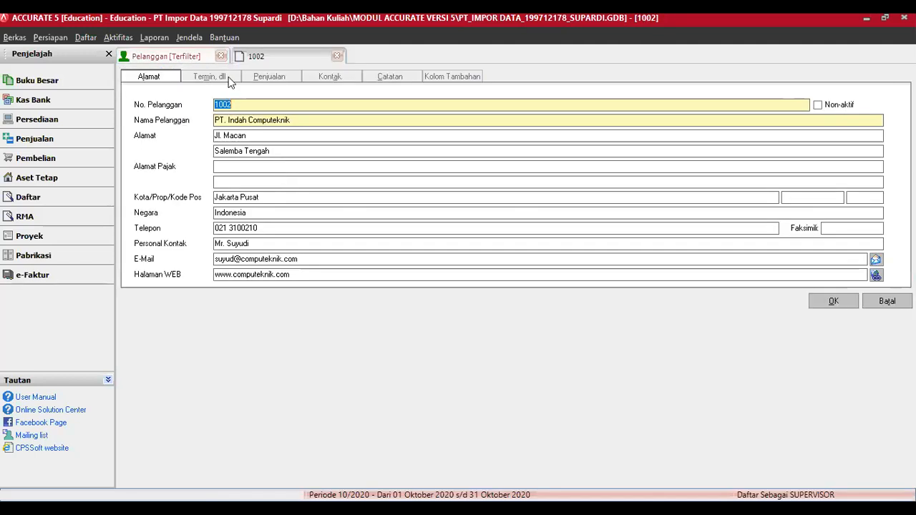
Step: Set the first opening invoice to 03.12.100687 for 15.000.000
left_click(229, 76)
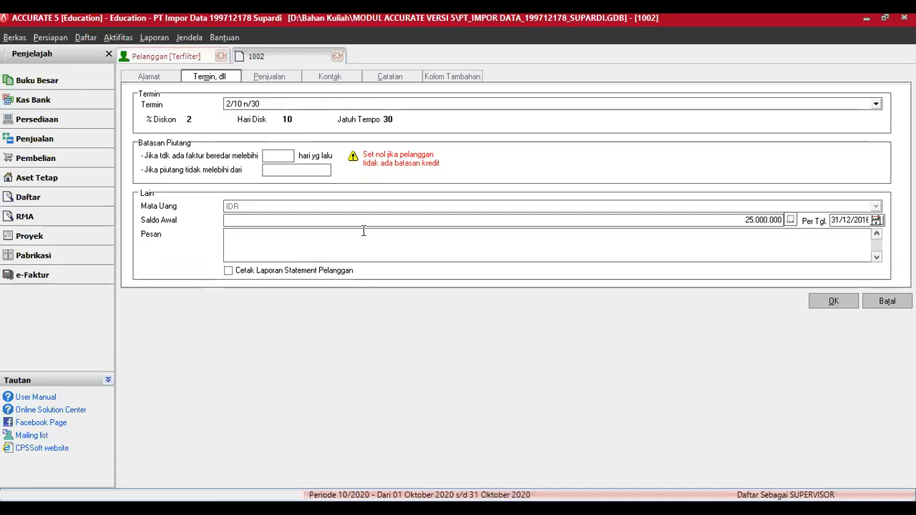
type("032")
key("BackSpace")
type(".")
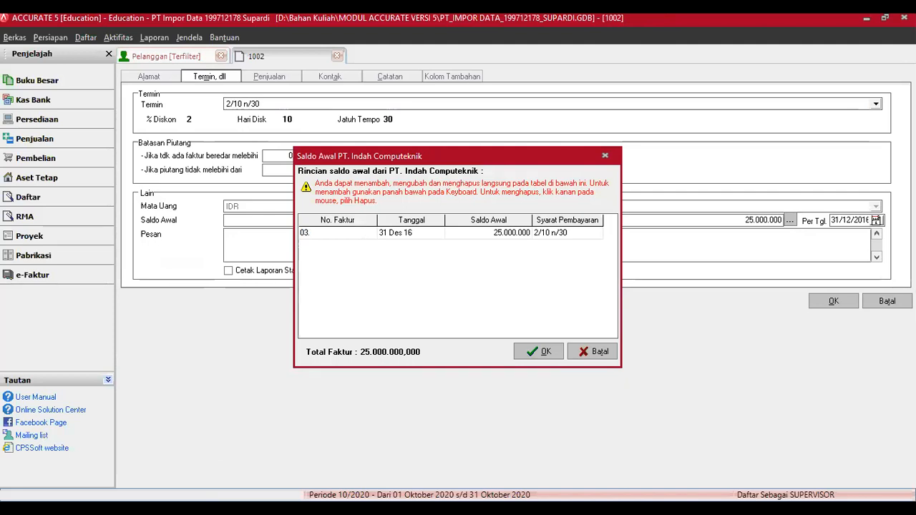
type("12.100687")
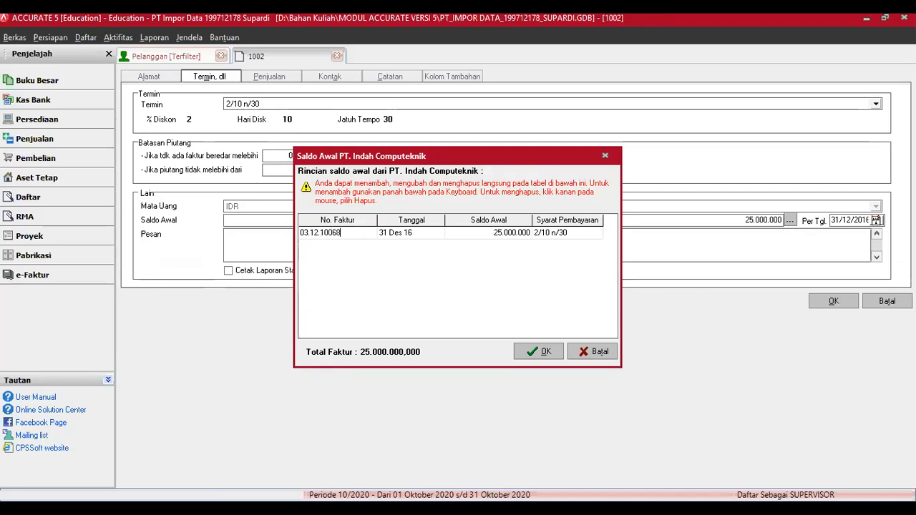
key("Tab")
key("Tab")
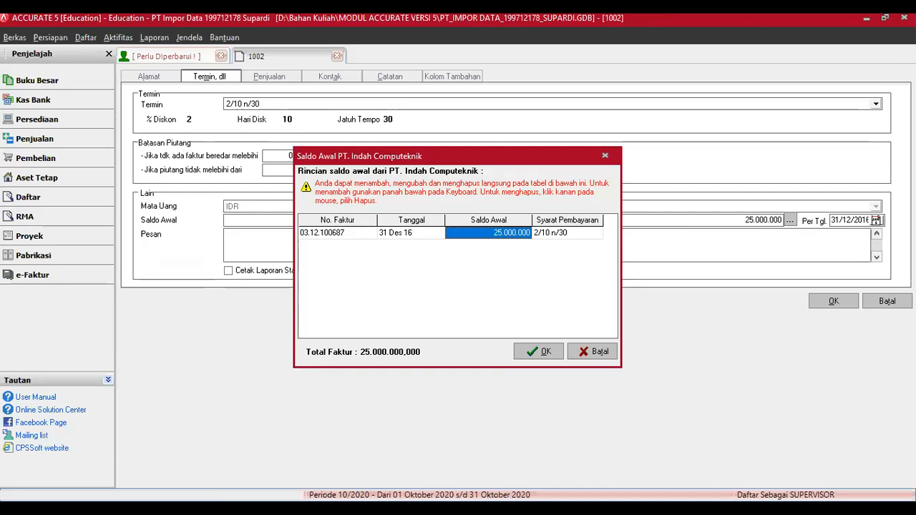
type("15000000")
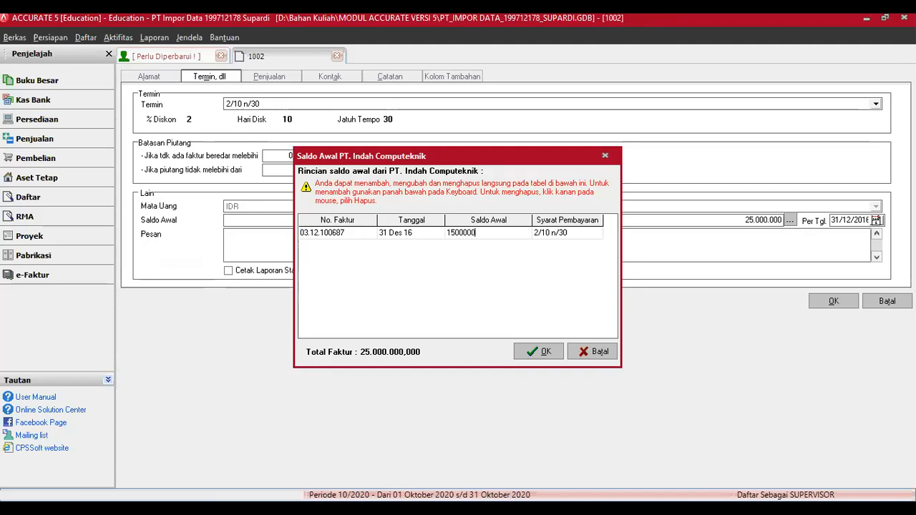
key("Tab")
Step: Add invoice 03.12.100685 for 10.000.000, accept the breakdown and save the customer
key("Down")
type("03.12")
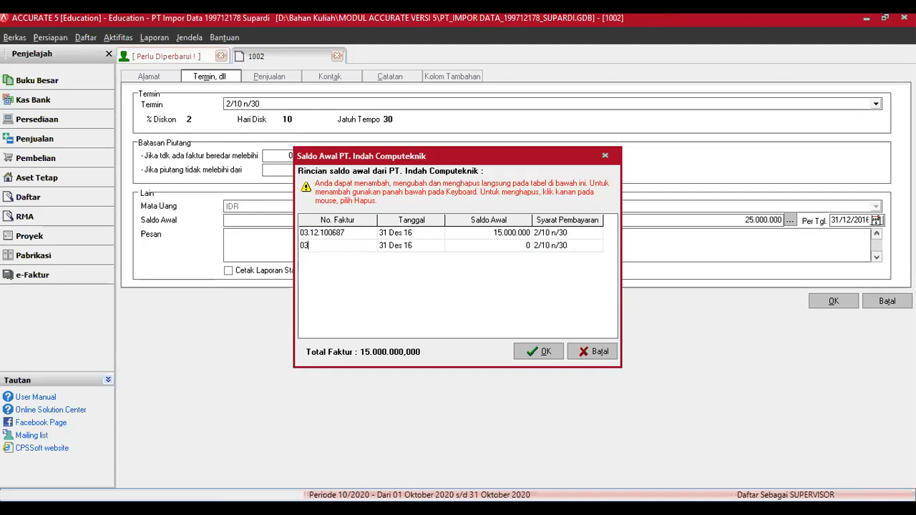
key("BackSpace")
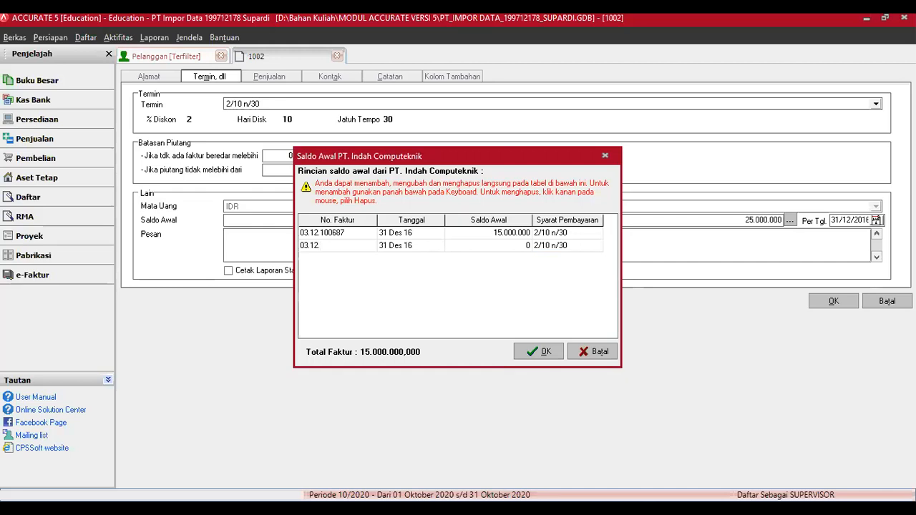
type("100685")
key("Tab")
key("Tab")
type("10000000")
key("Tab")
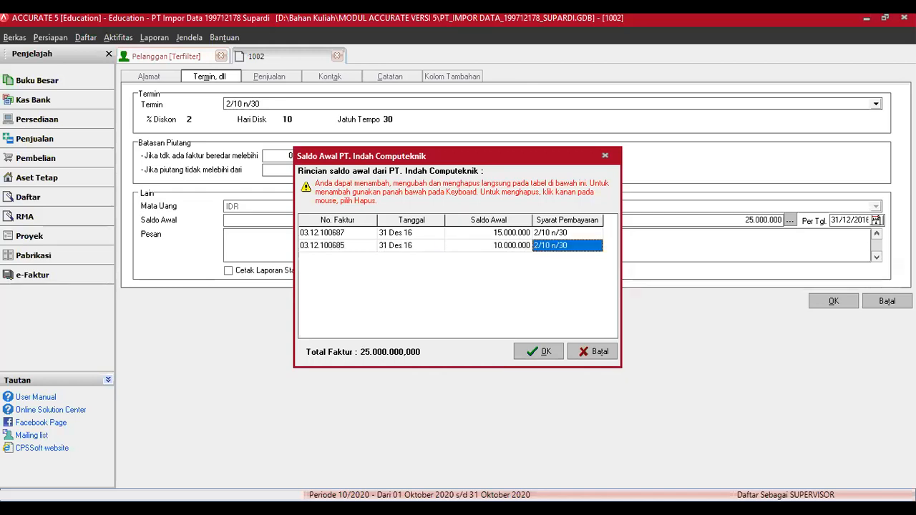
left_click(540, 352)
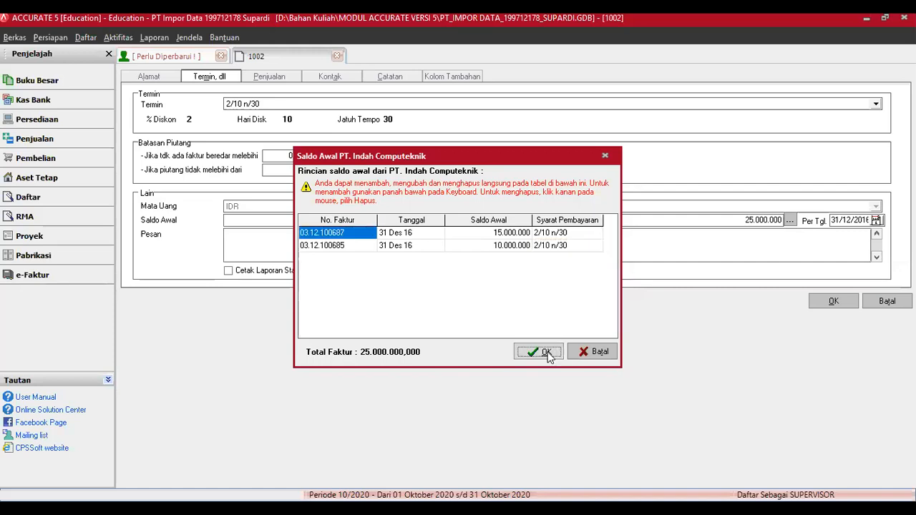
left_click(835, 301)
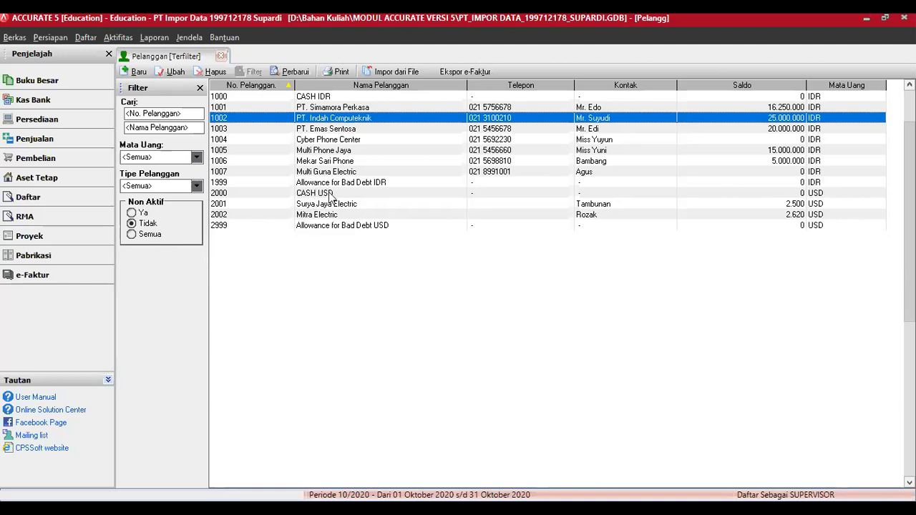
Step: Select customer 2002 Mitra Electric and open its record with Ubah
left_click(323, 216)
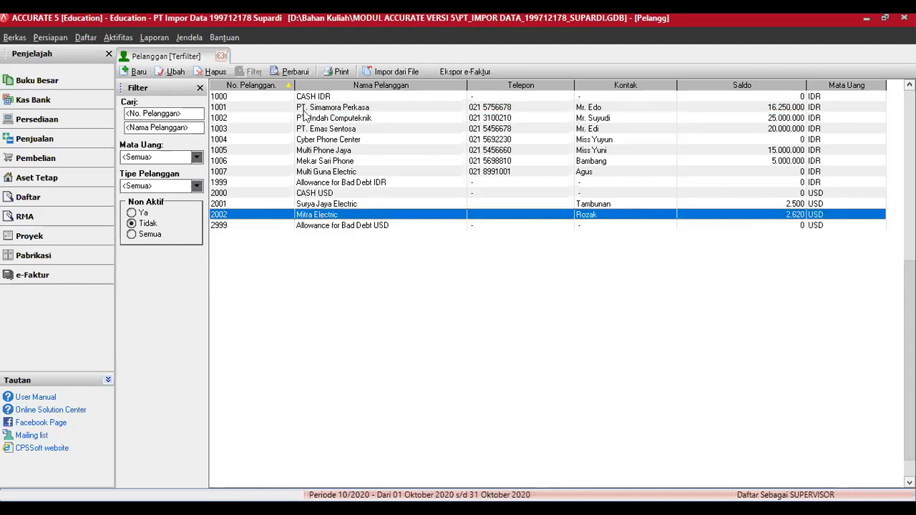
left_click(174, 74)
Step: Open Mitra Electric's Saldo Awal breakdown and set the first invoice to 03.12.100726 for 620
left_click(209, 76)
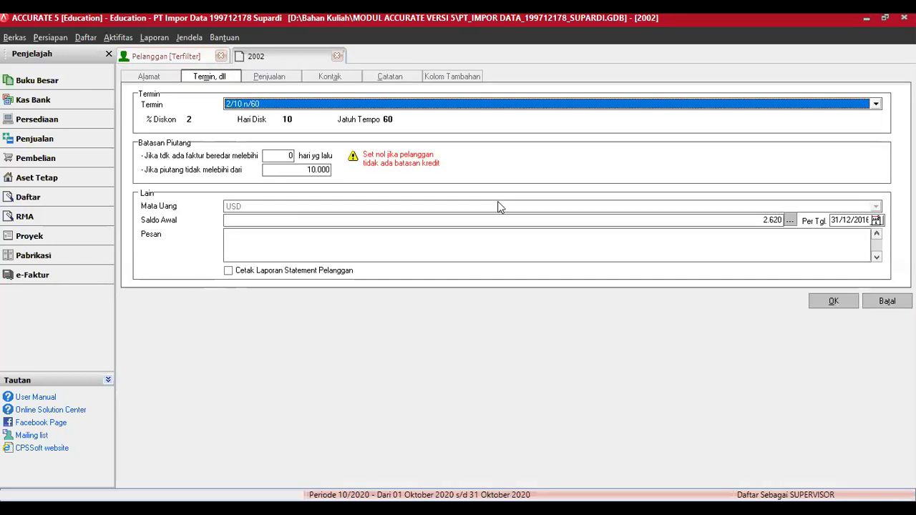
left_click(790, 219)
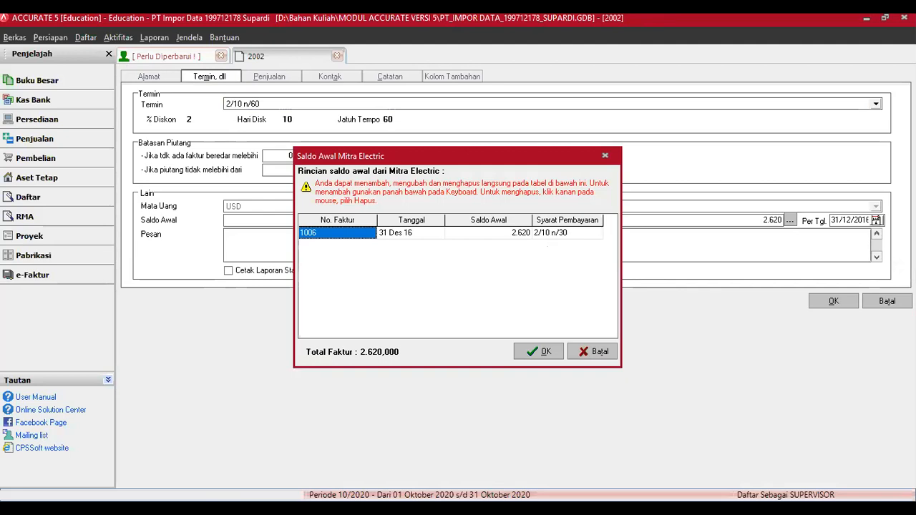
type("03.12.100")
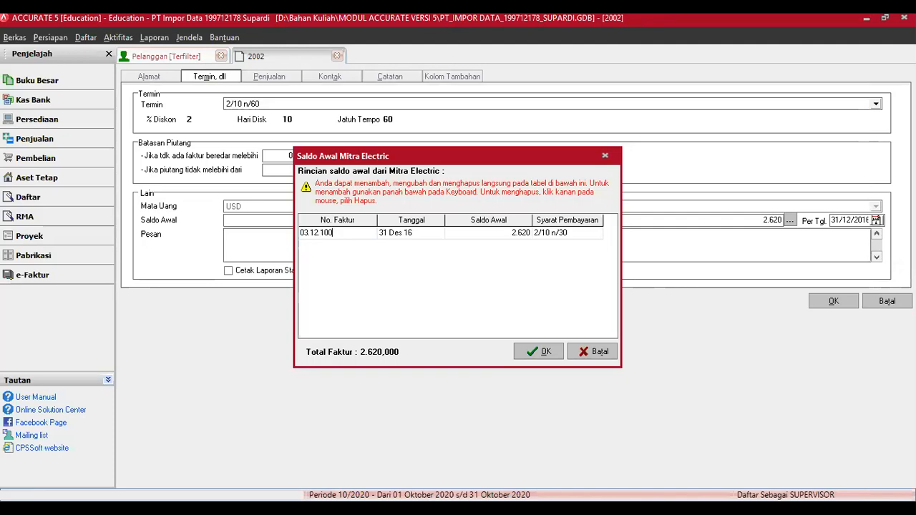
type("75")
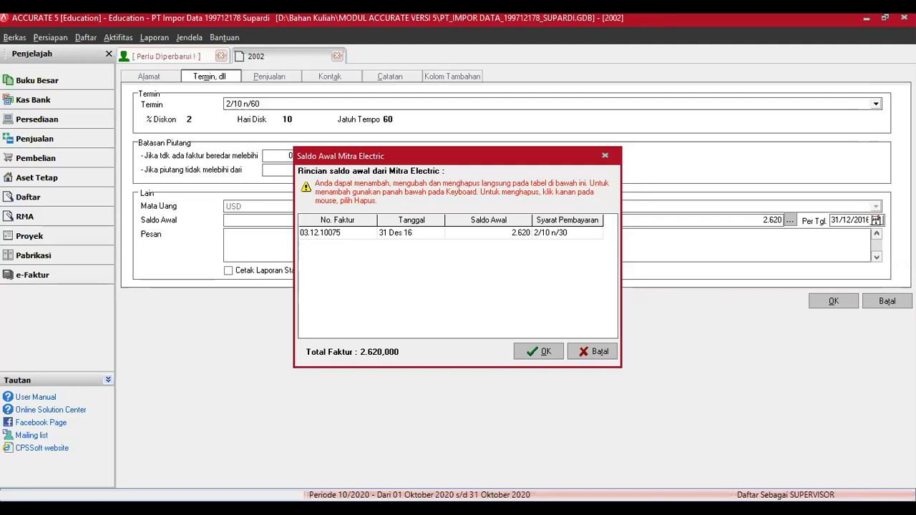
key("BackSpace")
type("26")
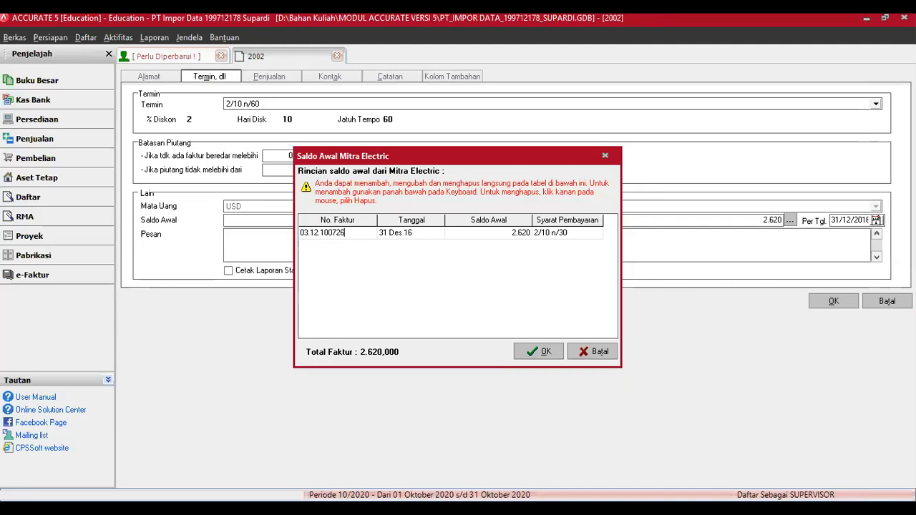
key("Tab")
key("Tab")
type("620")
key("Tab")
Step: Add invoice 03.12.100725 for 2.000, confirm the breakdown and save the customer
key("Tab")
key("Tab")
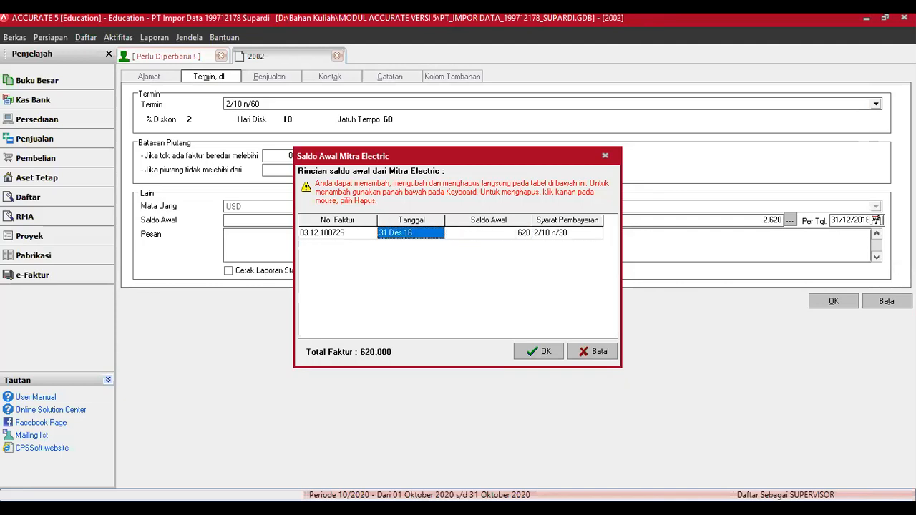
key("Tab")
key("Tab")
key("Tab")
type("03")
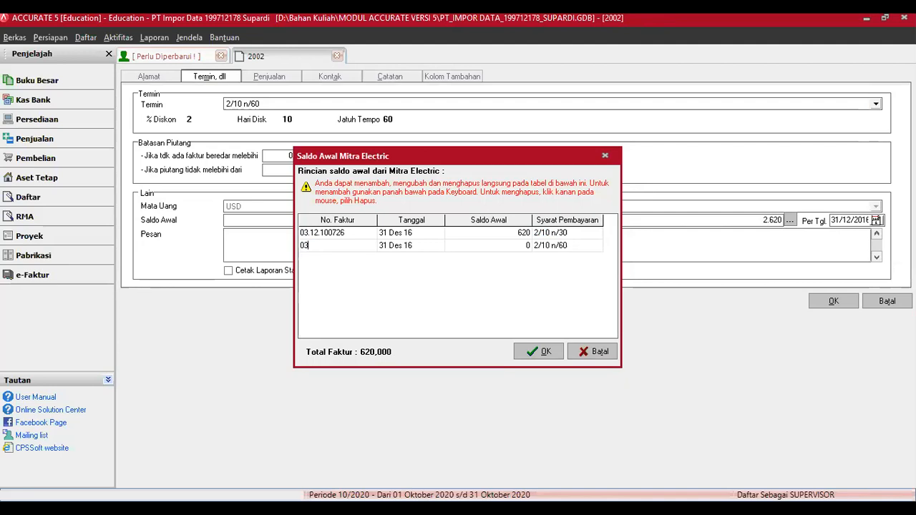
type(".12.100")
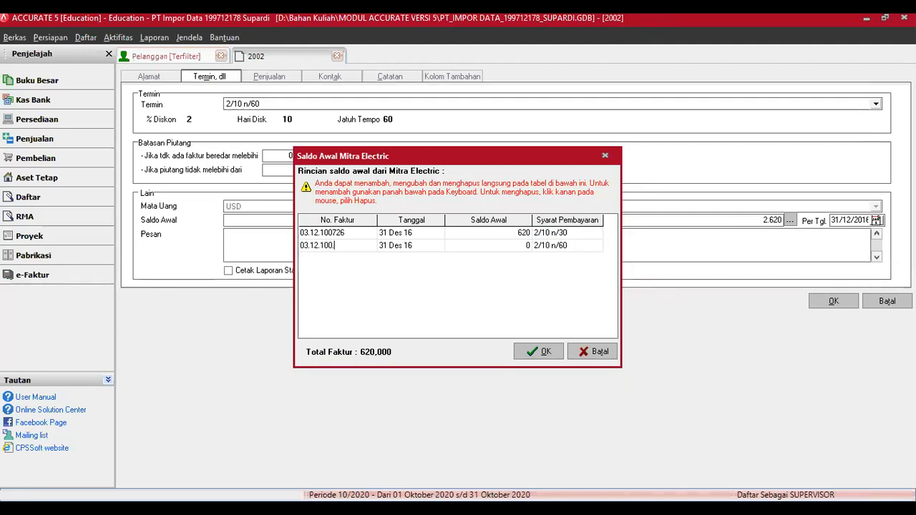
type("725")
key("Tab")
key("Tab")
type("2000")
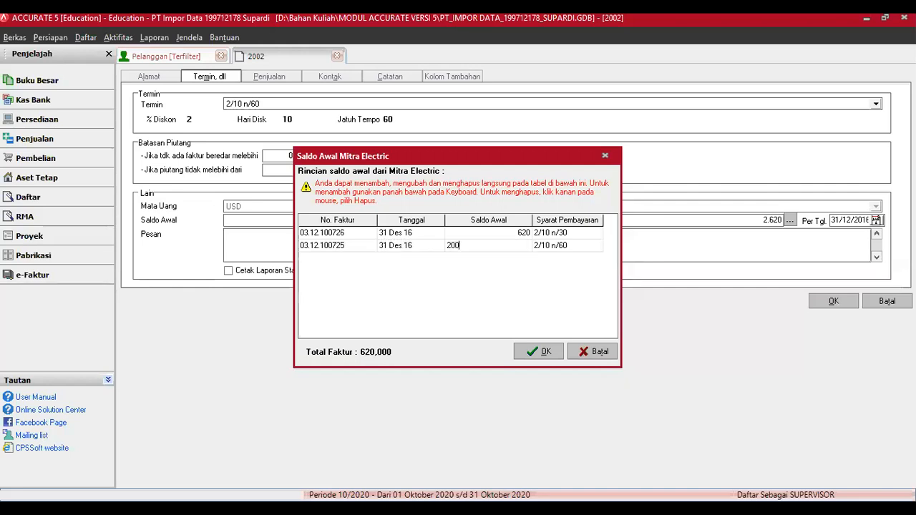
key("Tab")
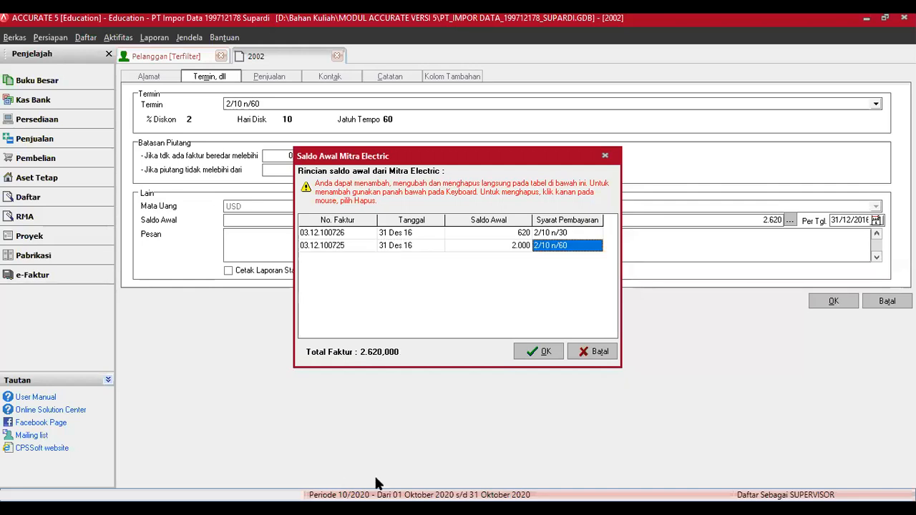
left_click(550, 354)
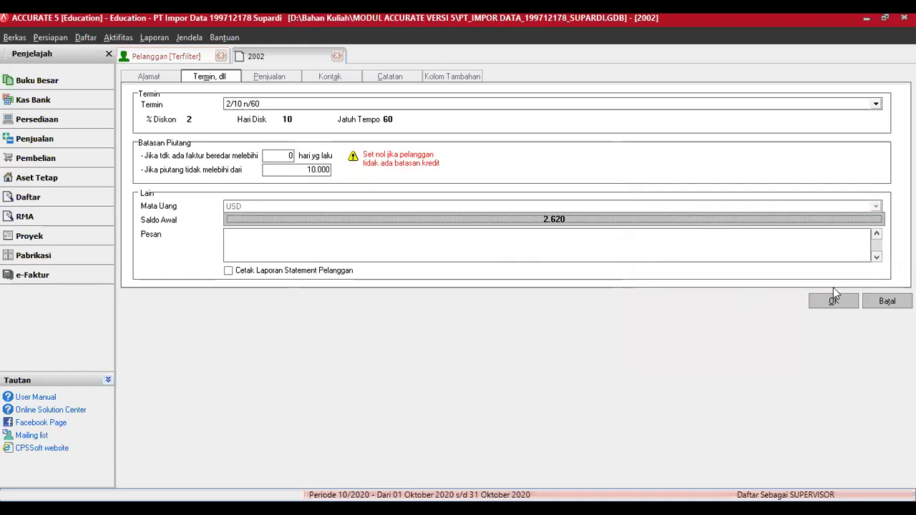
left_click(834, 302)
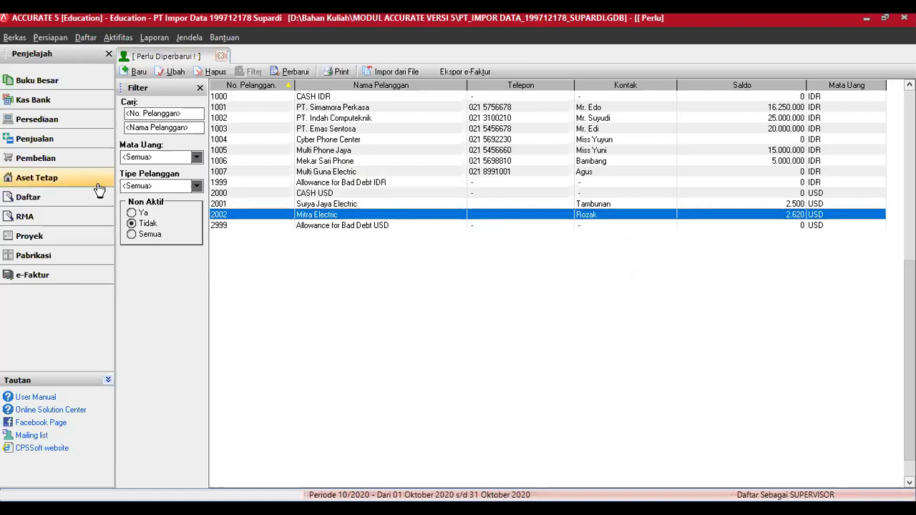
Step: Open a new Faktur Penjualan from the Penjualan section of the navigator
left_click(53, 141)
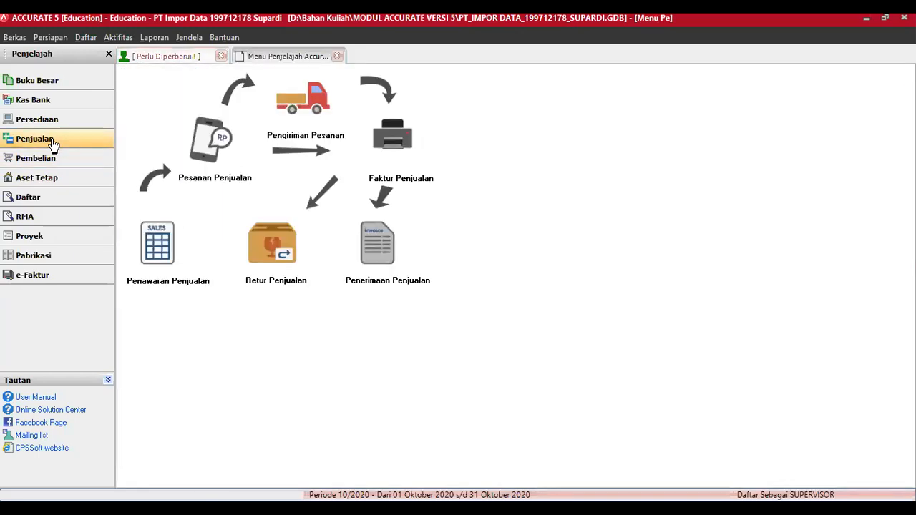
left_click(392, 146)
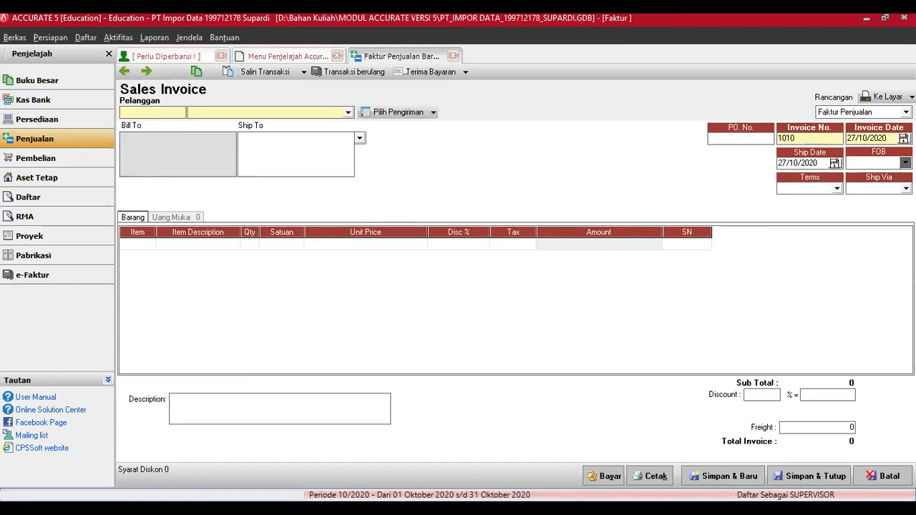
Step: Bill the invoice to Mitra Electric in USD, numbered 03.12.100730 and dated 31/12/2016
left_click(347, 112)
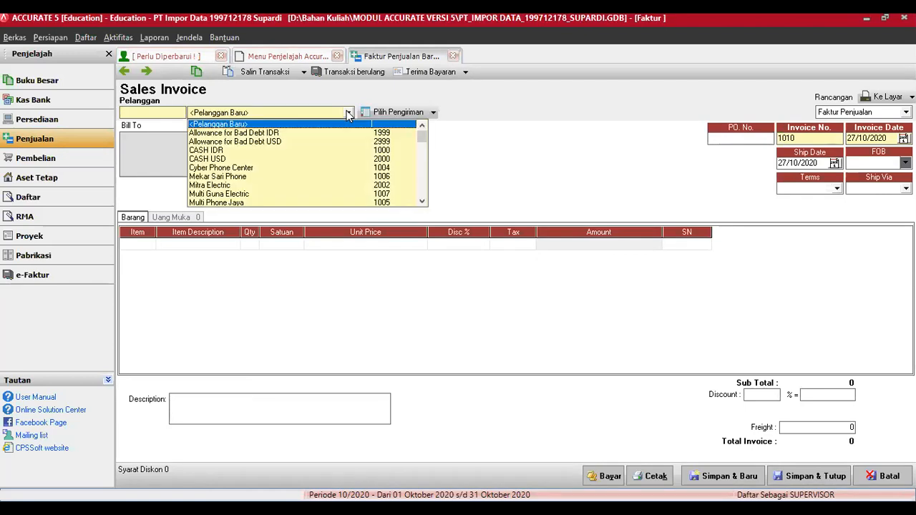
left_click(221, 185)
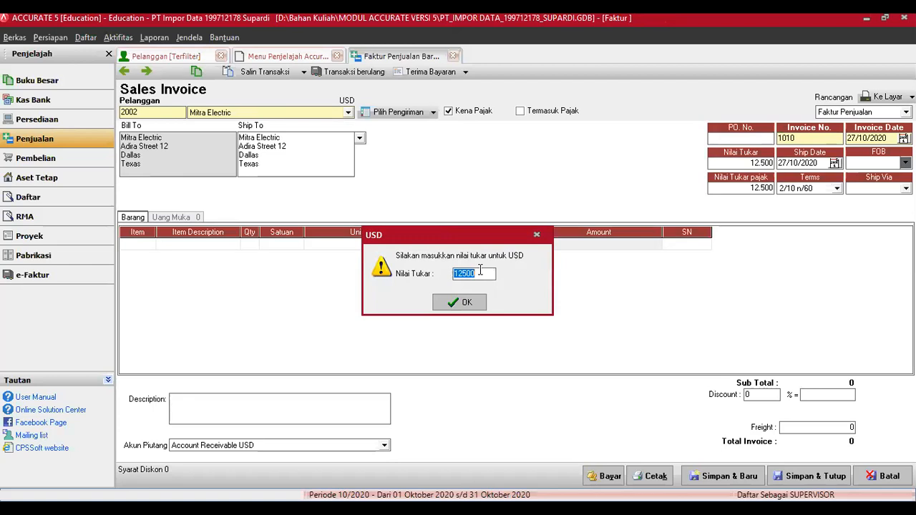
left_click(467, 304)
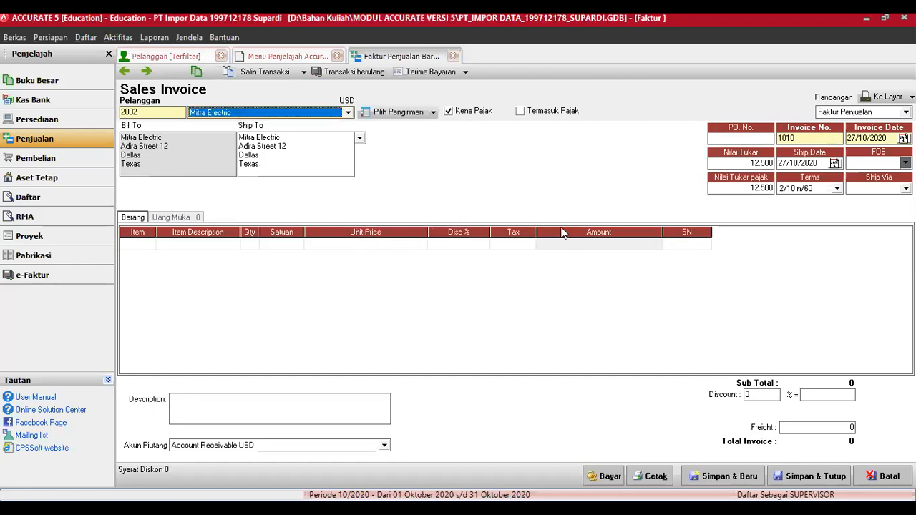
double_click(798, 138)
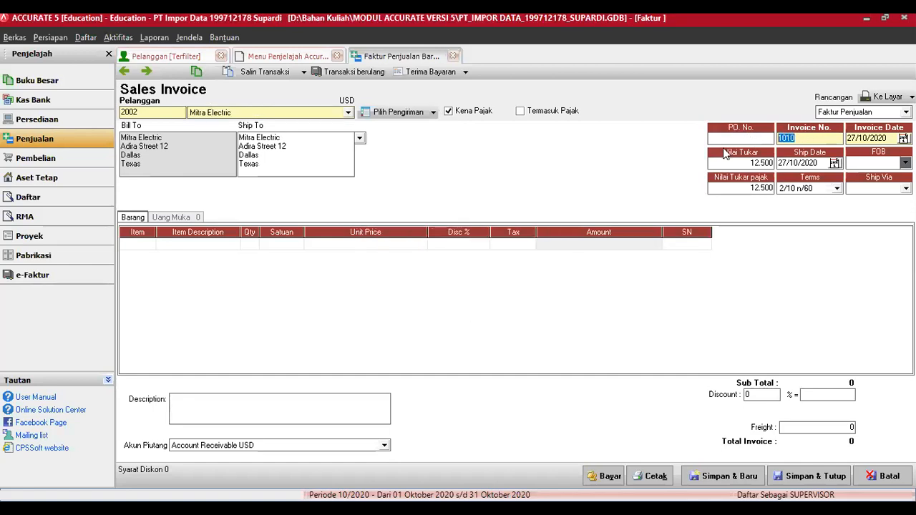
type("03.12.100730")
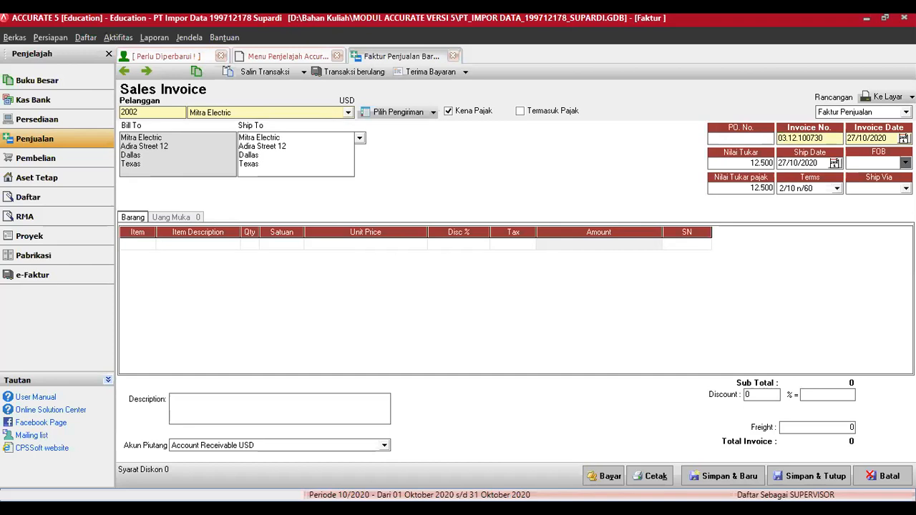
key("Tab")
type("31/12/2016")
key("Tab")
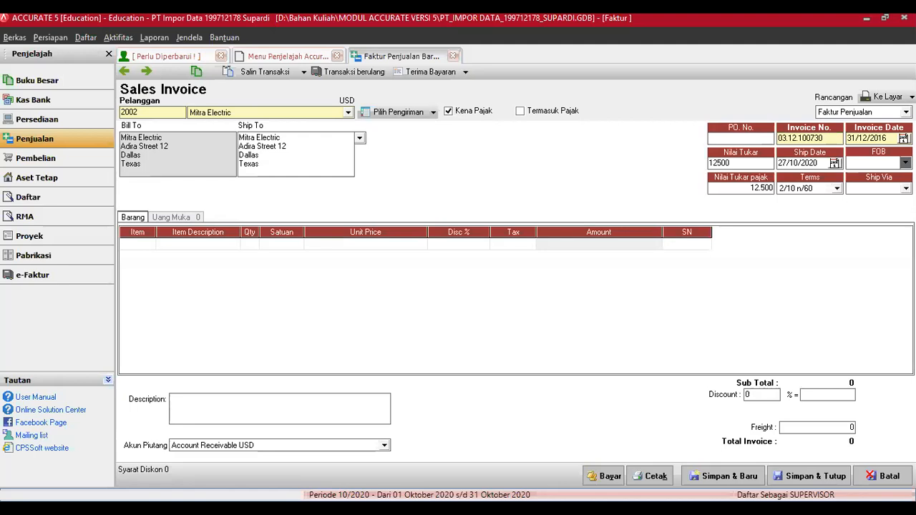
Step: Set the exchange rate to 12.500, tax exchange rate to 12.400, and ship date 31/12/16
key("BackSpace")
key("BackSpace")
key("BackSpace")
key("BackSpace")
key("BackSpace")
type("12400")
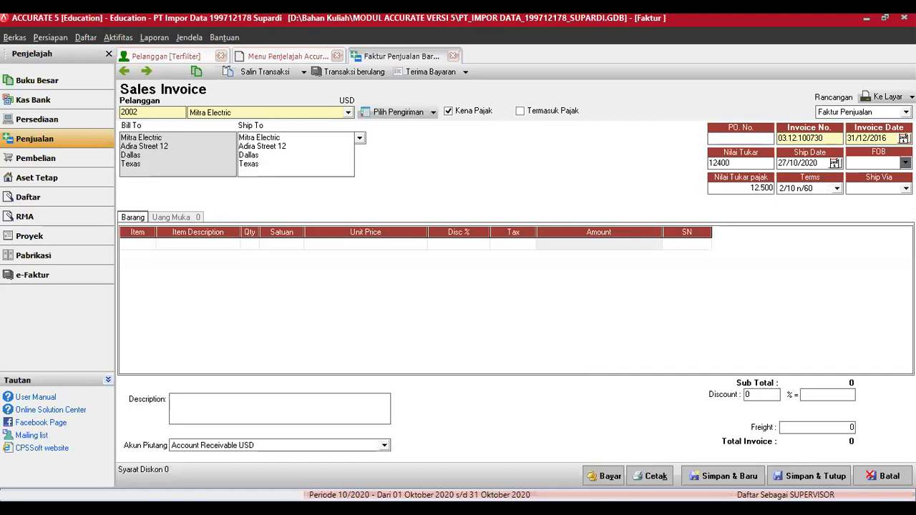
key("Tab")
type("31/12/16")
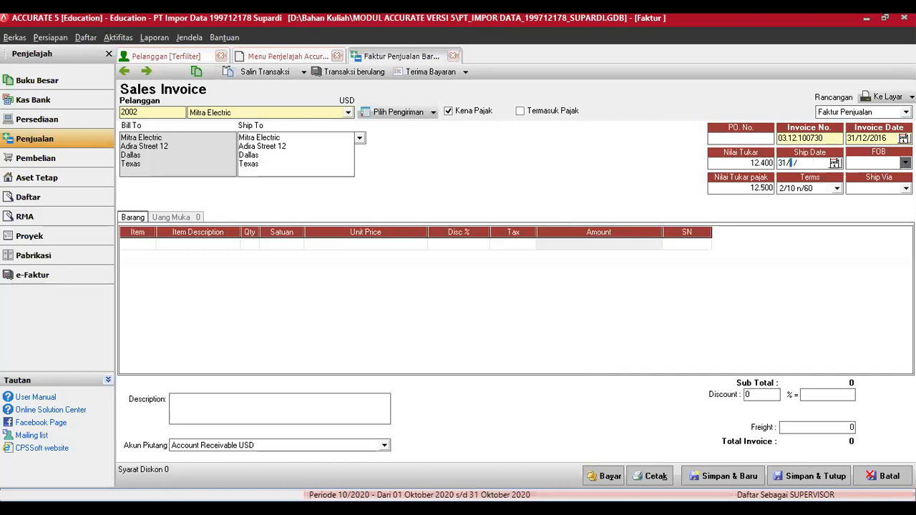
key("Tab")
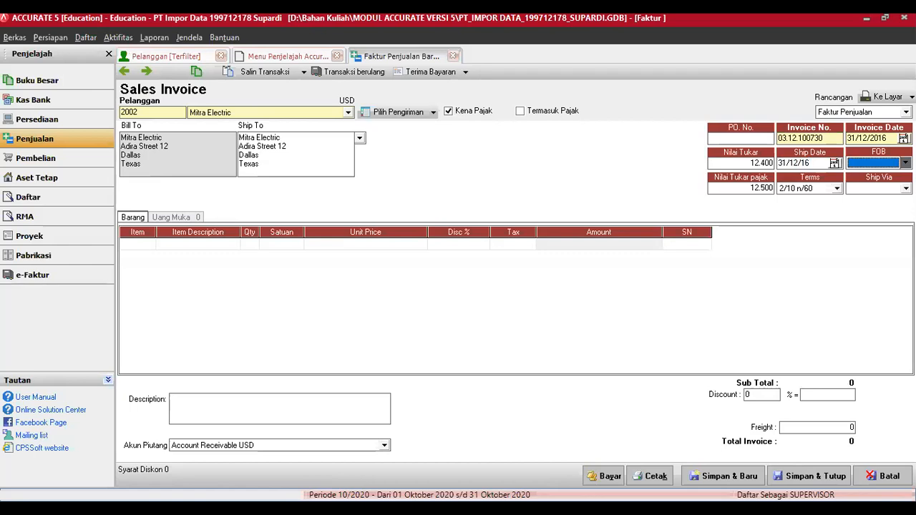
key("Tab")
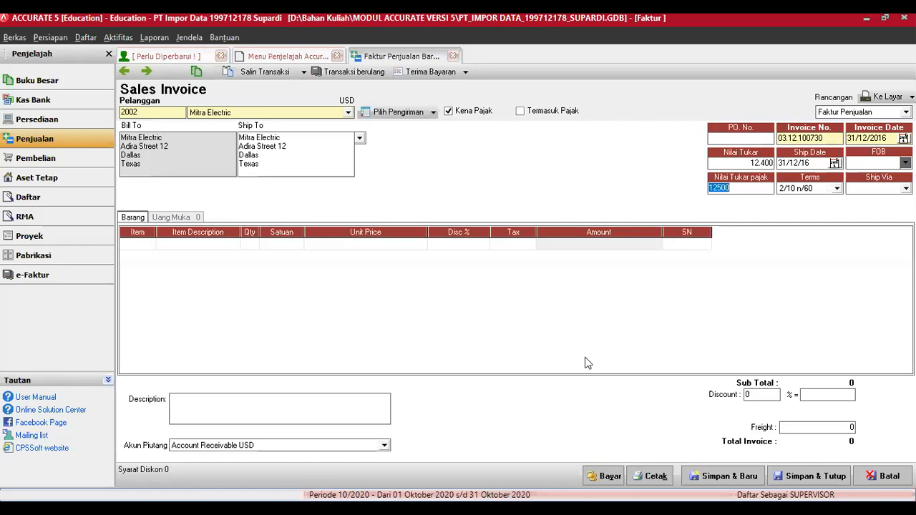
type("12400")
key("Tab")
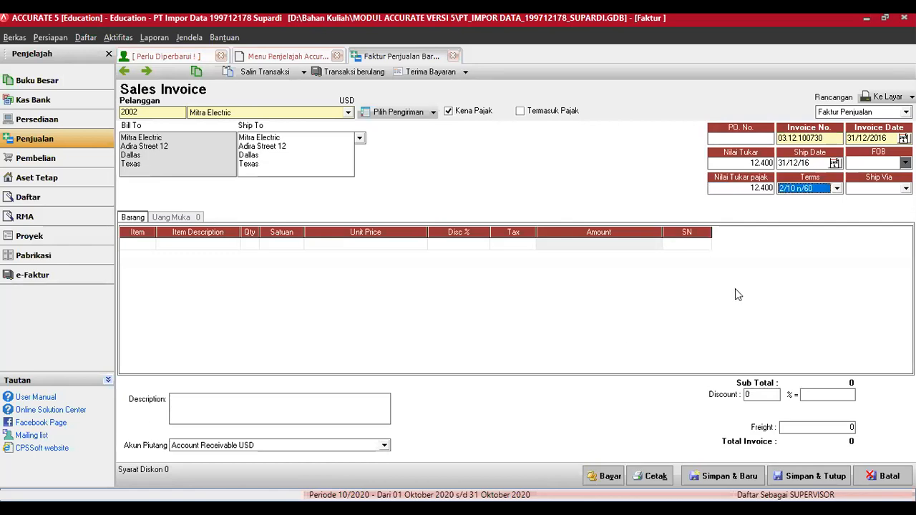
left_click(734, 164)
type("12500")
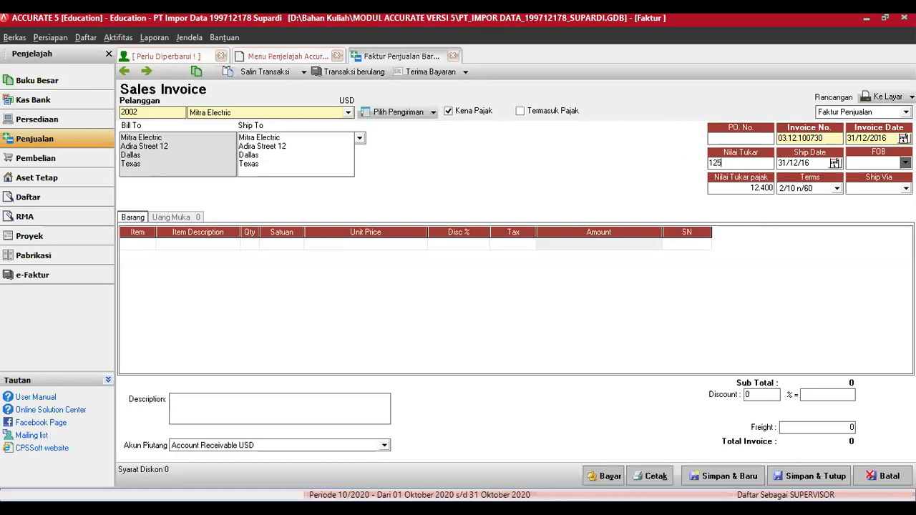
key("Tab")
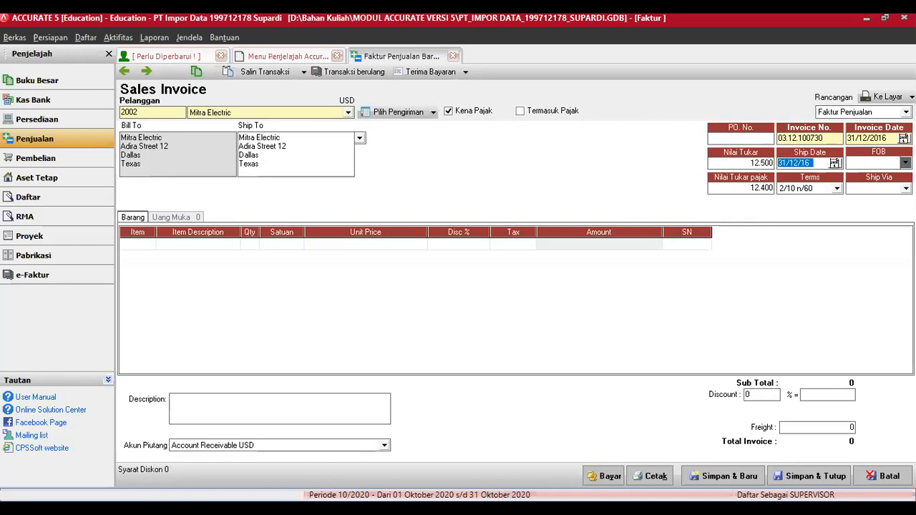
key("Tab")
key("Tab")
key("Tab")
key("Tab")
key("Tab")
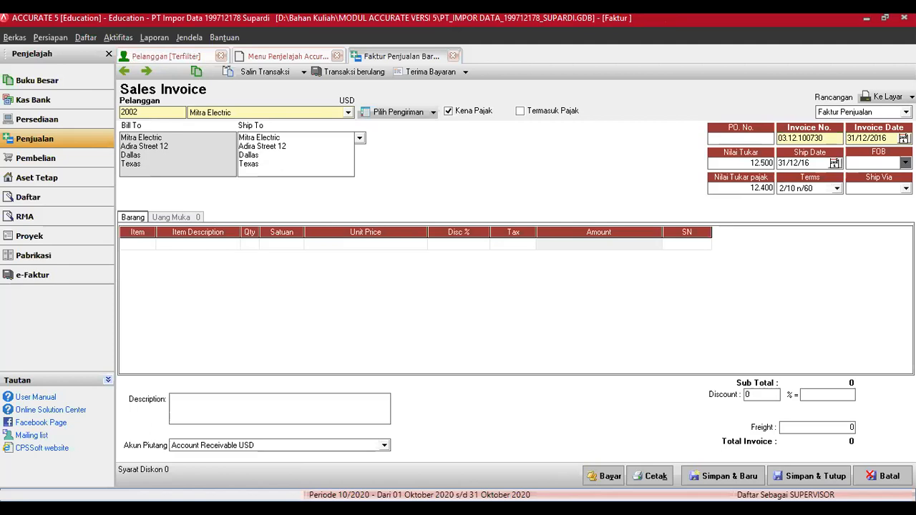
left_click(147, 243)
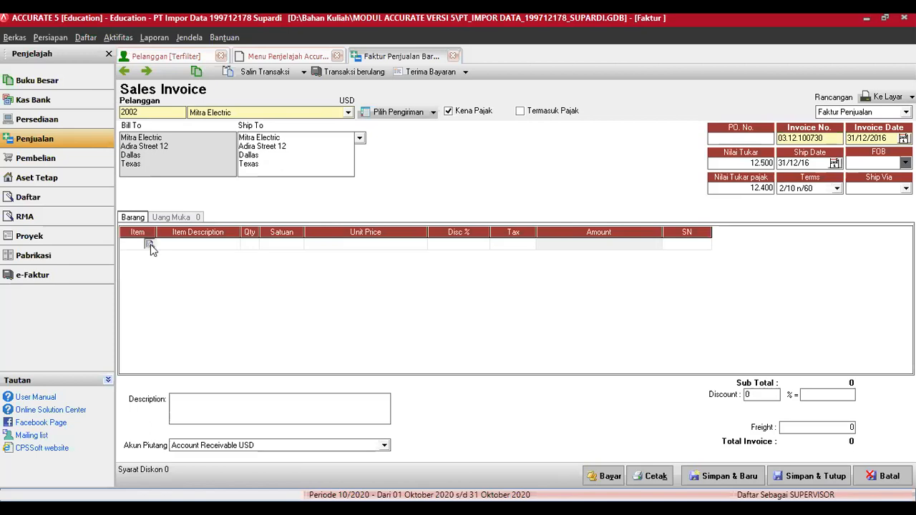
Step: Add a 0 Saldo Awal line at unit price 620 with tax code T, totalling 682
left_click(150, 244)
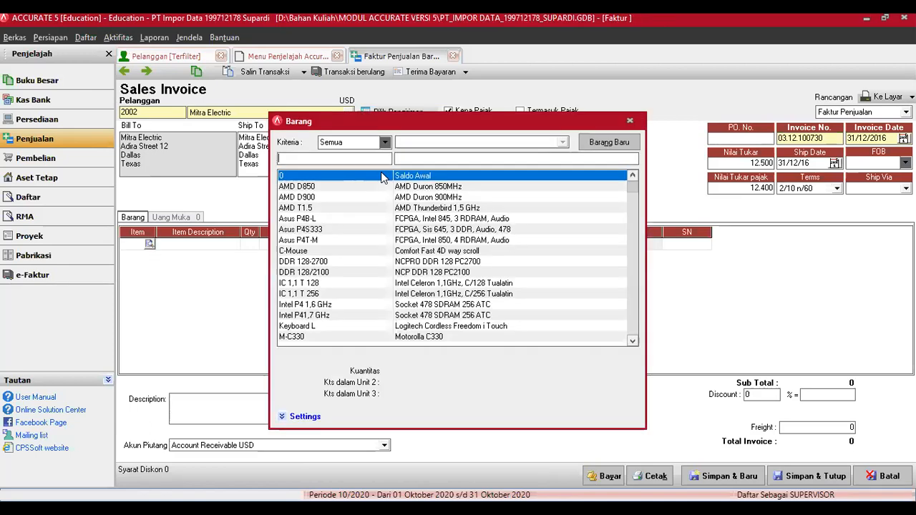
double_click(381, 176)
key("Tab")
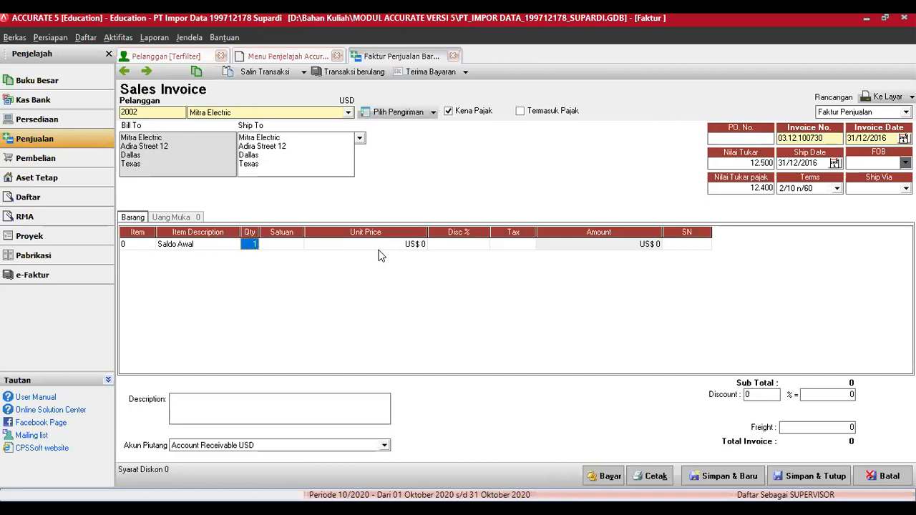
key("Tab")
key("Tab")
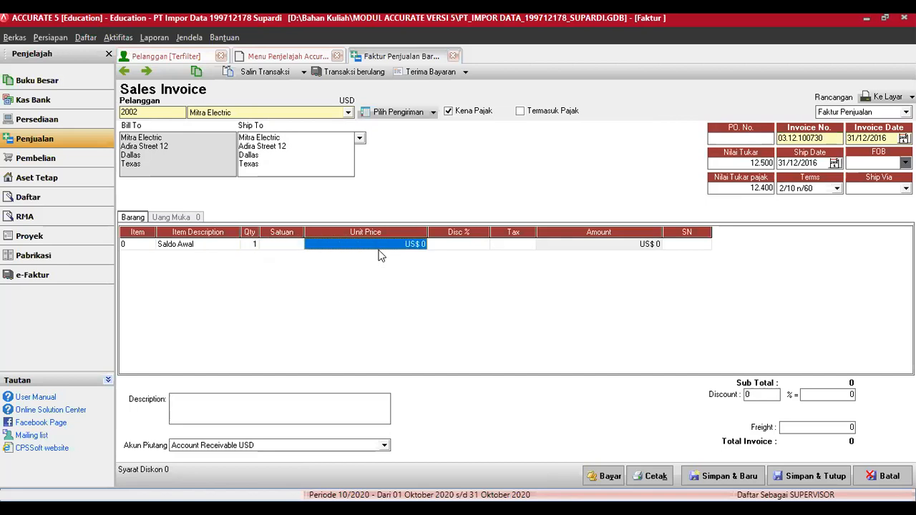
type("620")
key("Tab")
key("Tab")
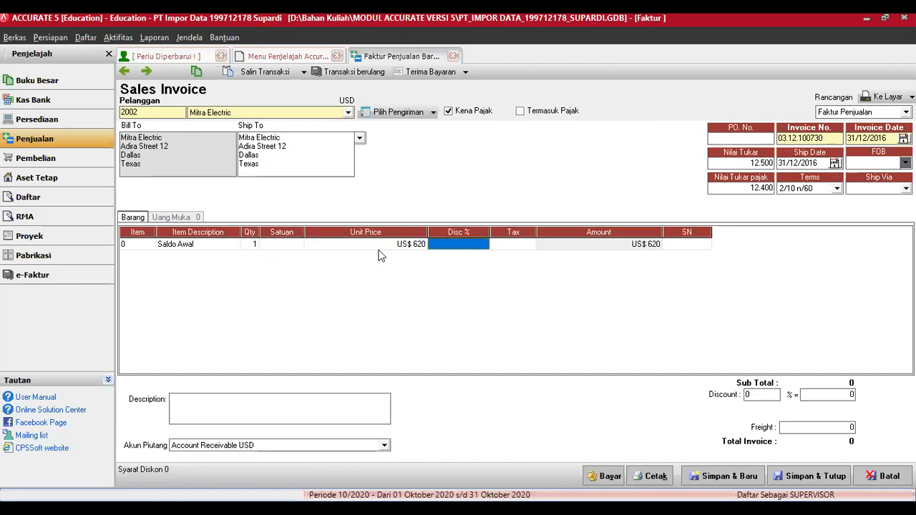
type("T")
key("Tab")
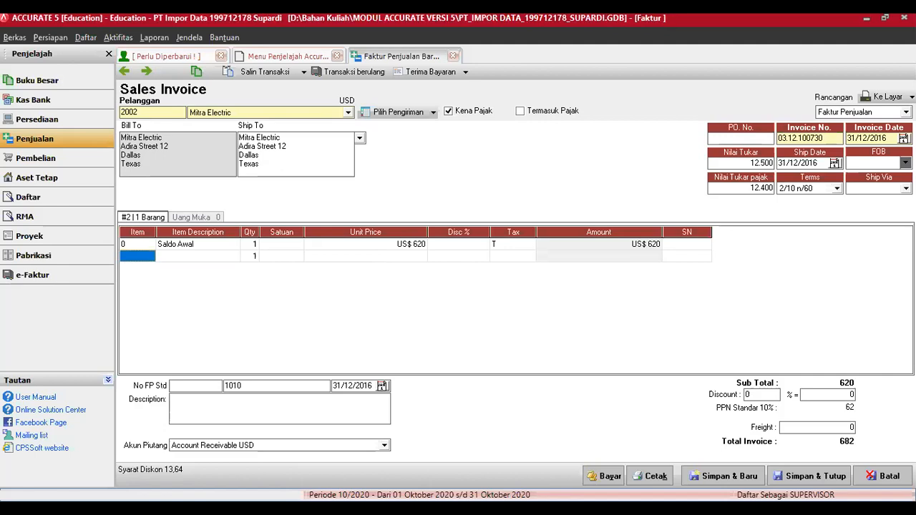
Step: Add a second Saldo Awal line with unit price -620, offsetting the first line
left_click(152, 258)
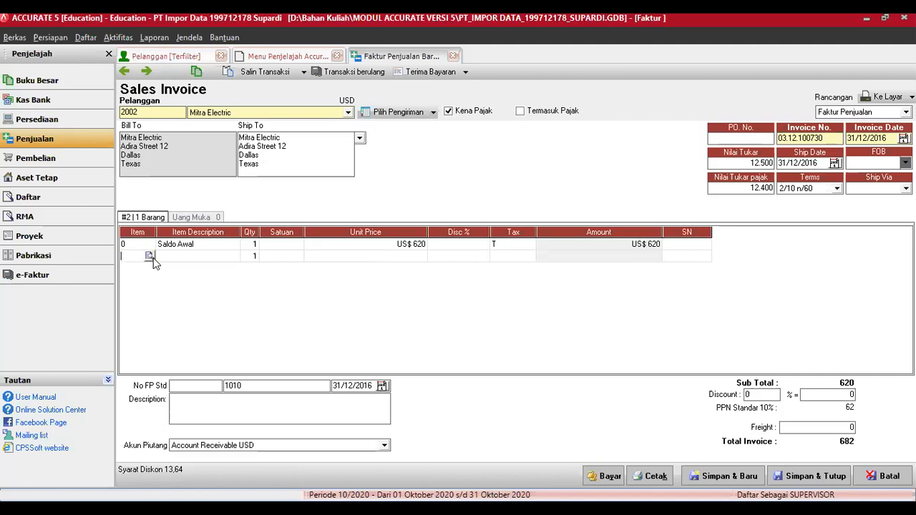
left_click(149, 256)
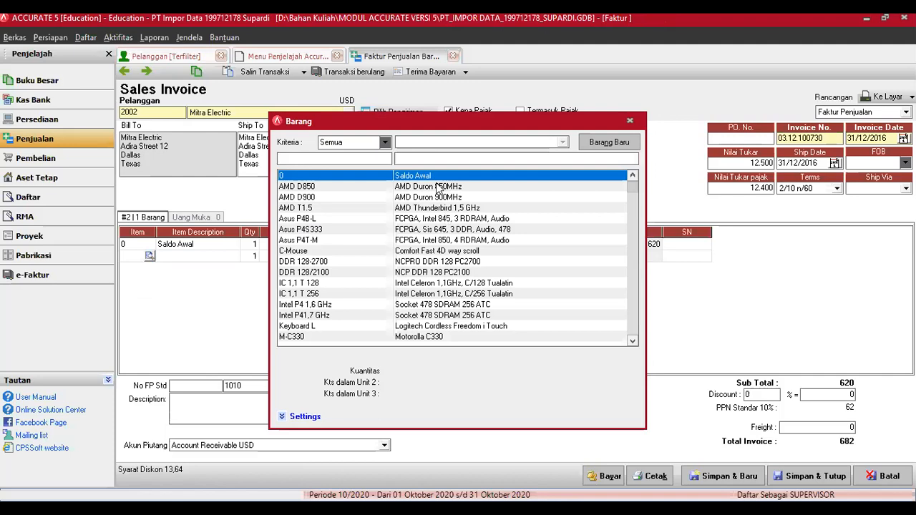
double_click(435, 179)
key("Tab")
key("Tab")
key("Tab")
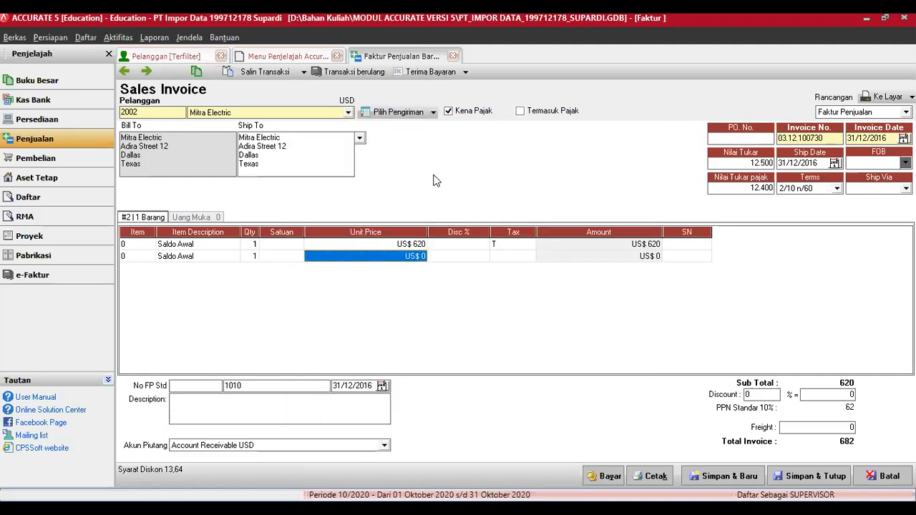
type("-620")
key("Tab")
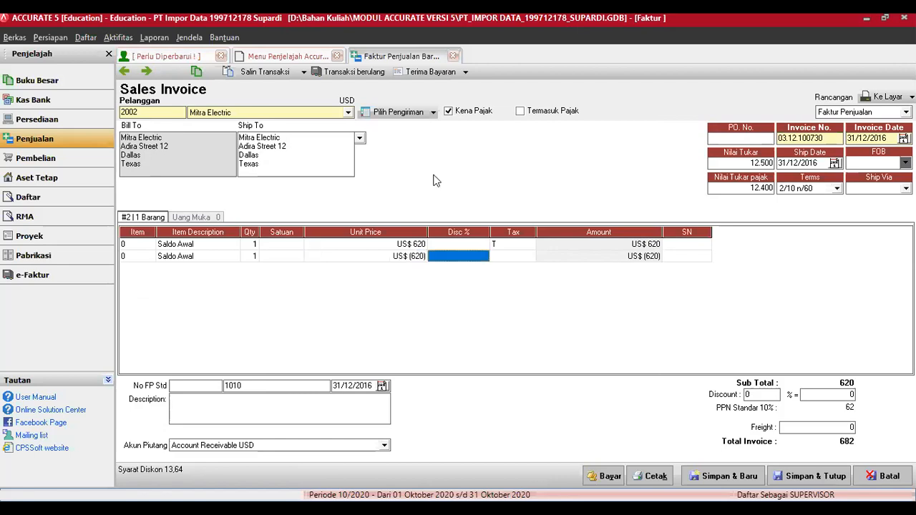
key("Tab")
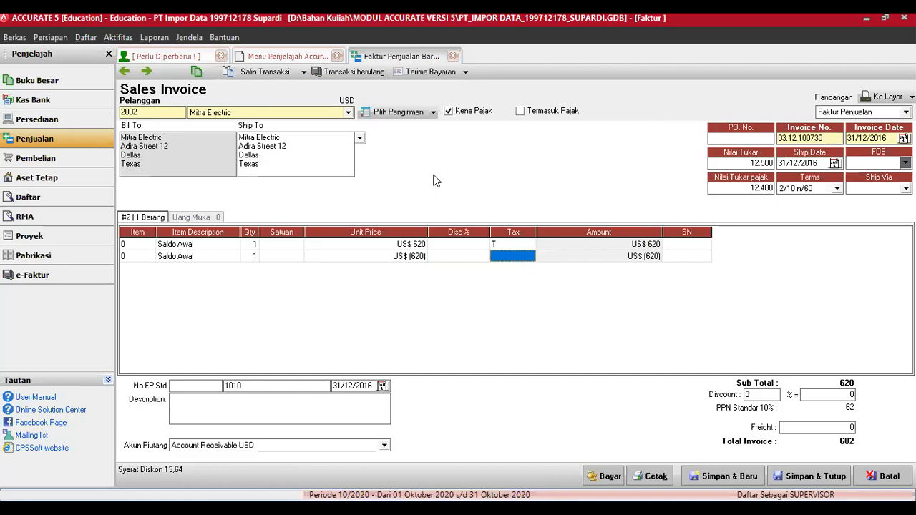
key("Tab")
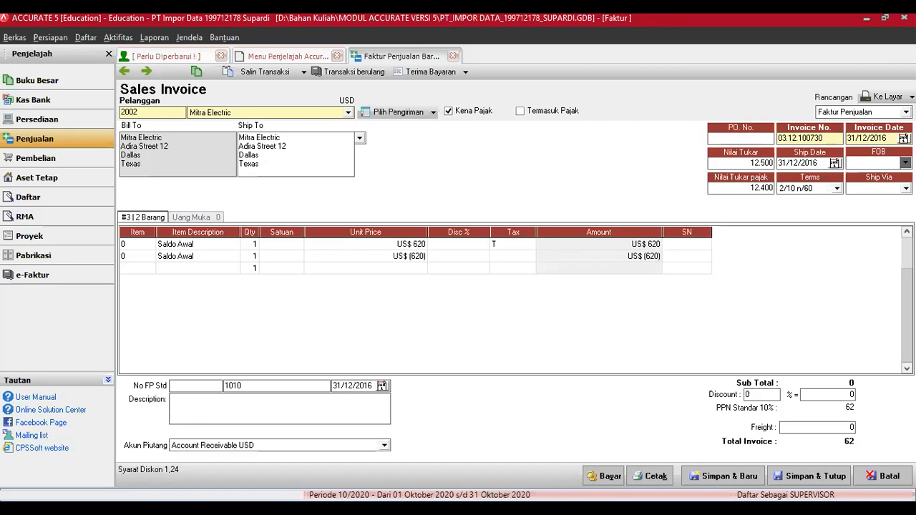
Step: Fill No FP Std with 010.000.09 and its serial field with 00000008
left_click(188, 387)
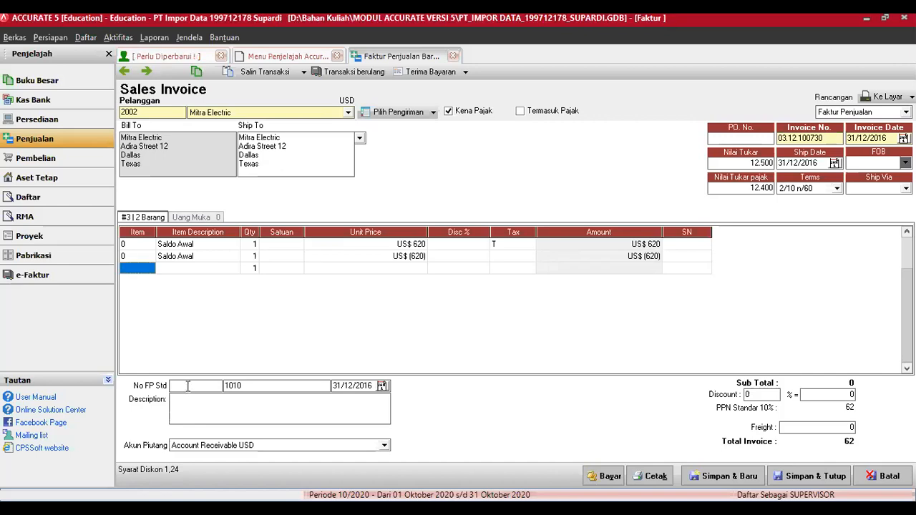
left_click(187, 386)
type("0")
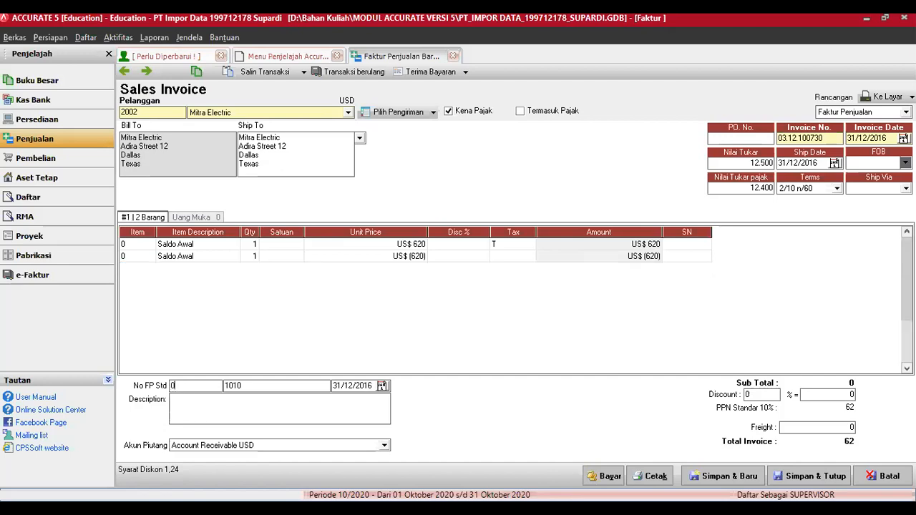
type("10.")
type("000.09")
key("Tab")
key("alt+Tab")
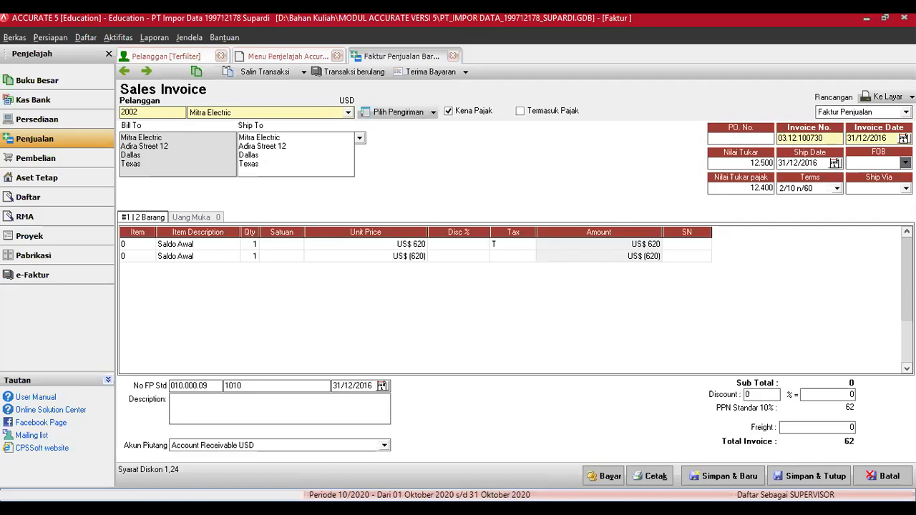
key("alt+Tab")
type("00000008")
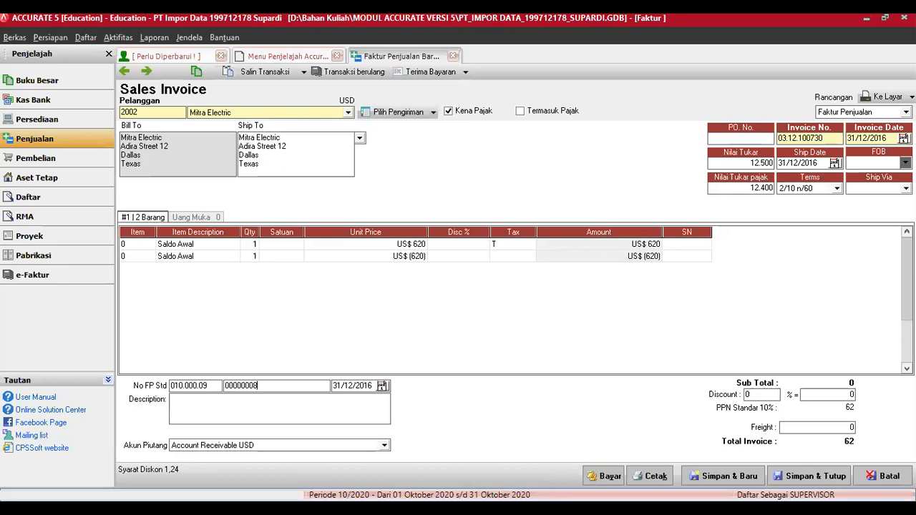
left_click(172, 399)
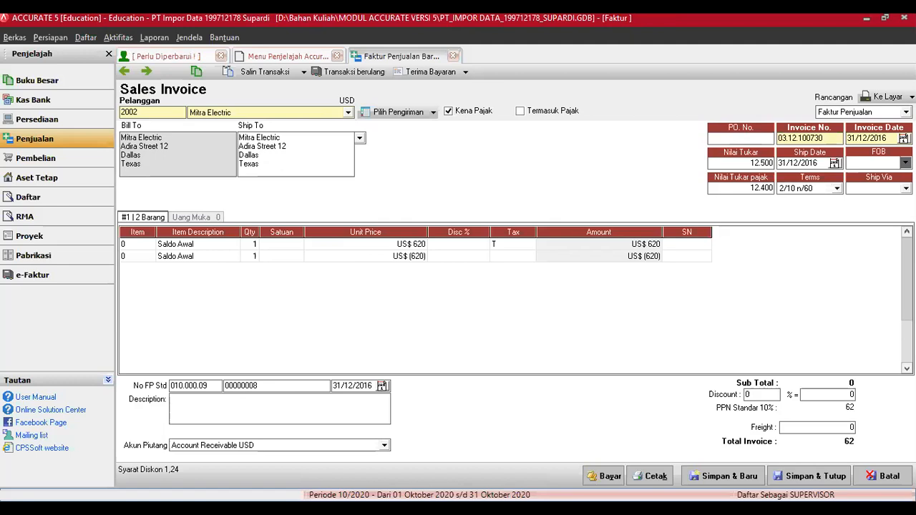
left_click(207, 397)
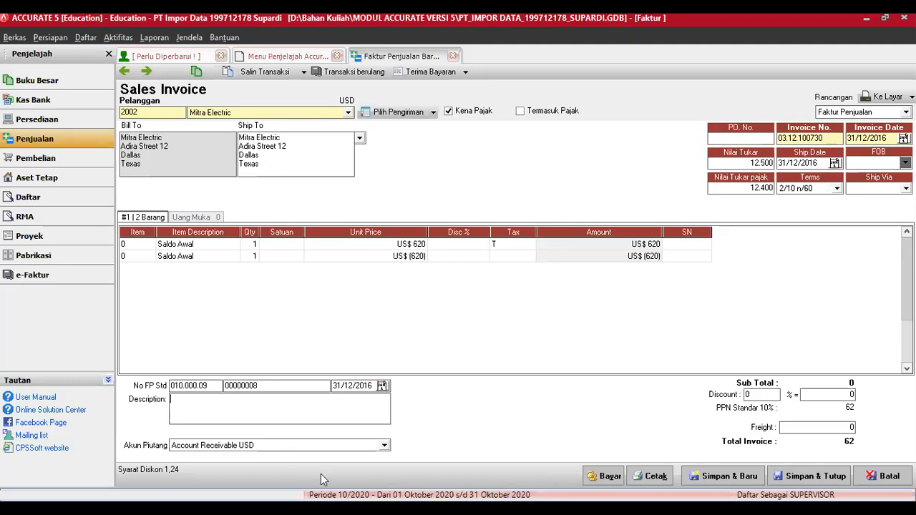
Step: Save the invoice, reopen it, correct the exchange rate to 12.400, and save again
left_click(727, 480)
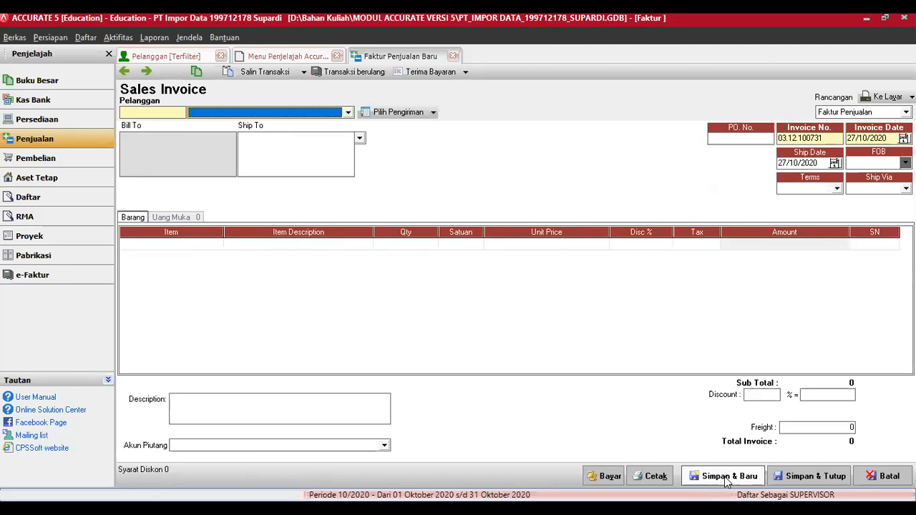
left_click(126, 75)
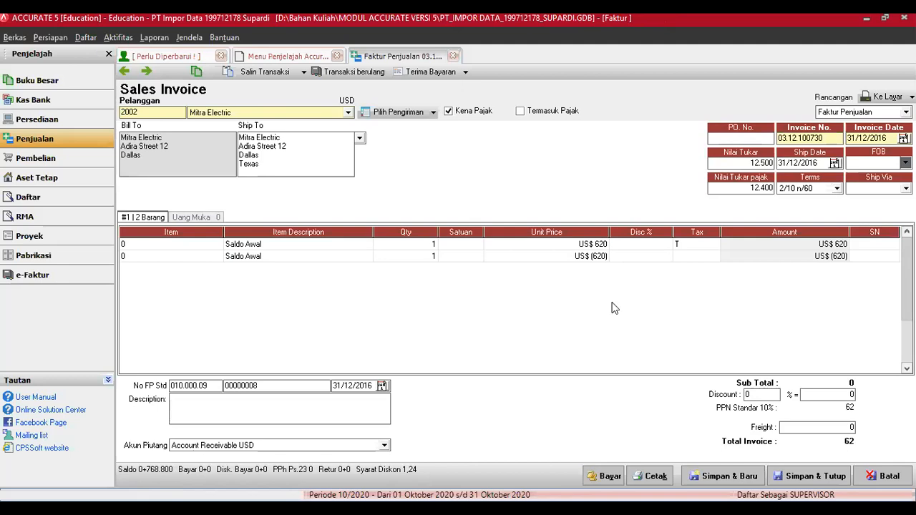
left_click(768, 162)
key("BackSpace")
key("BackSpace")
key("BackSpace")
type("40")
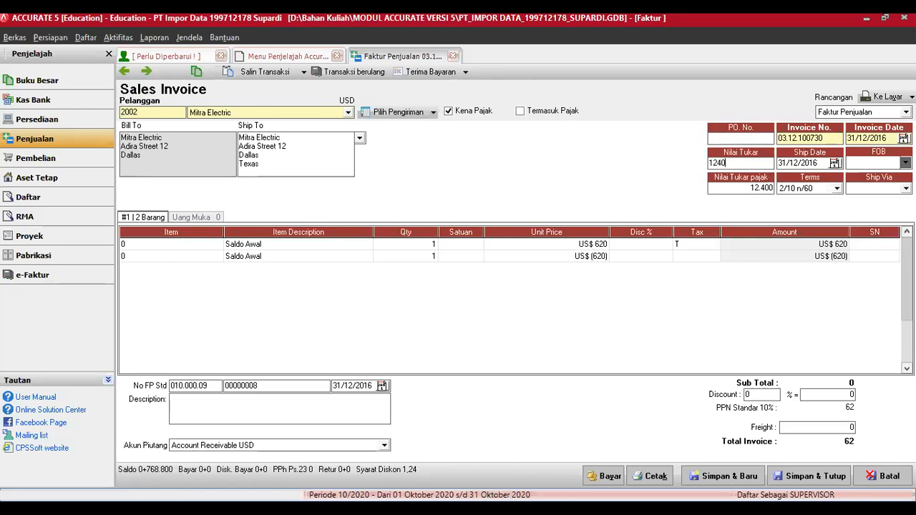
type("0")
key("Tab")
key("Tab")
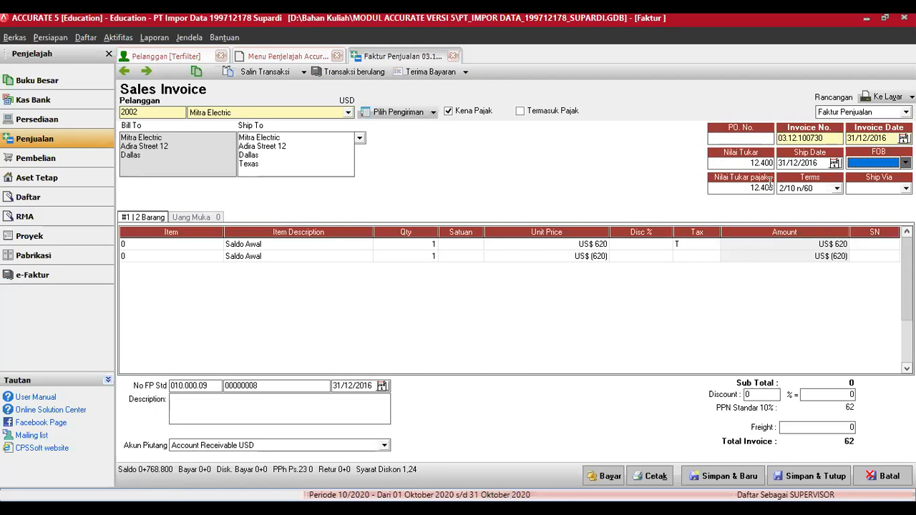
key("Tab")
key("Tab")
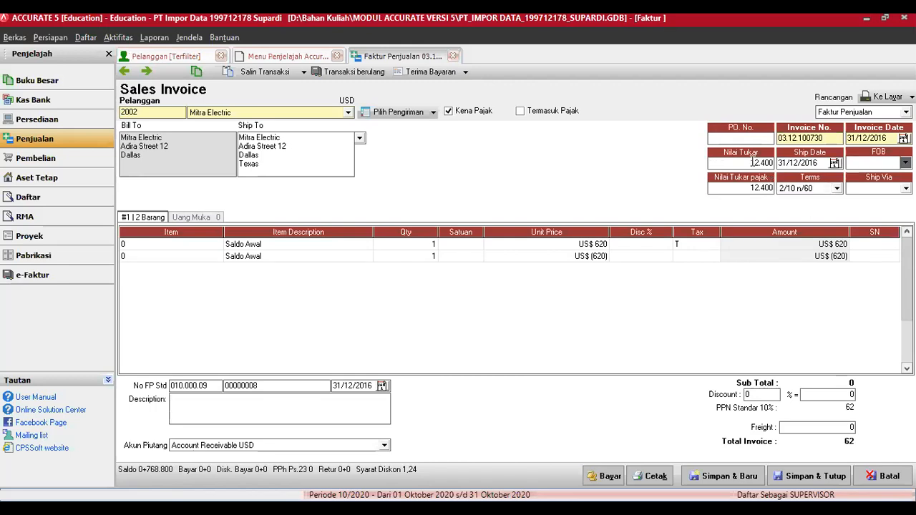
left_click(741, 480)
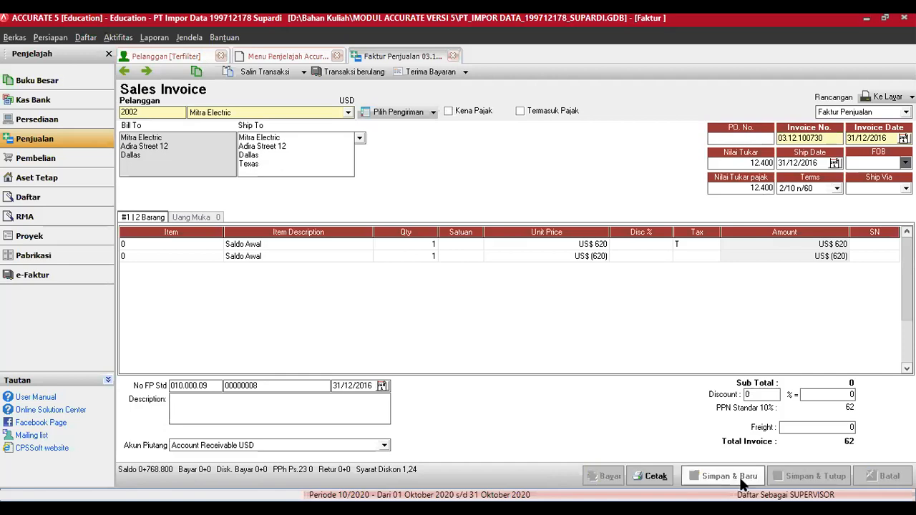
Step: Reload invoice 03.12.100730 for review, then save and close it with Simpan & Tutup
left_click(124, 75)
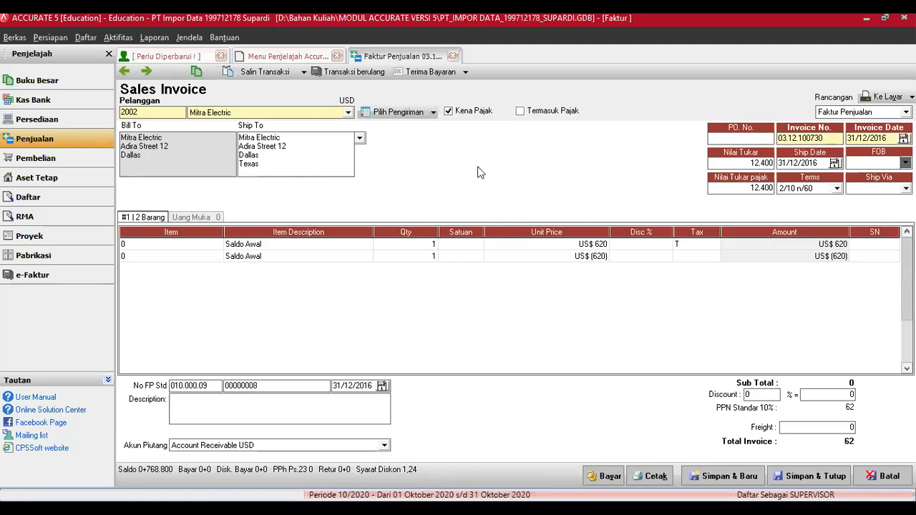
left_click(491, 148)
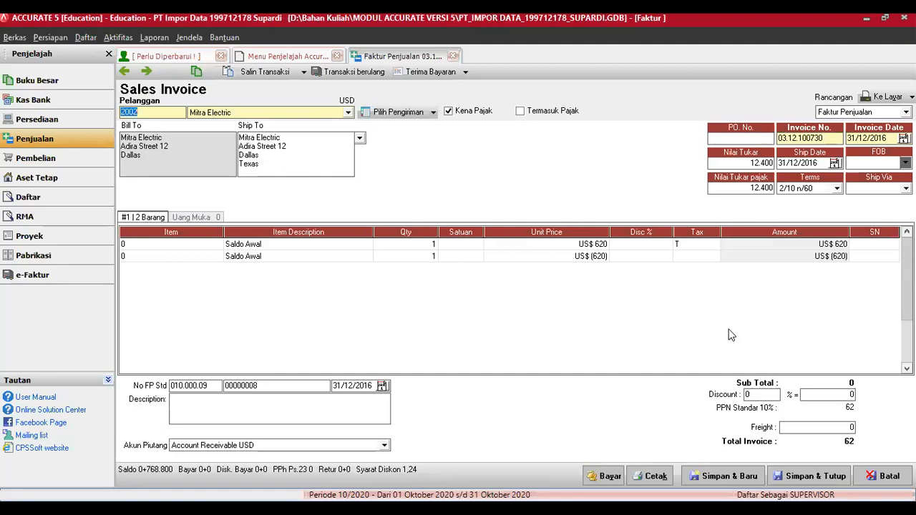
left_click(814, 478)
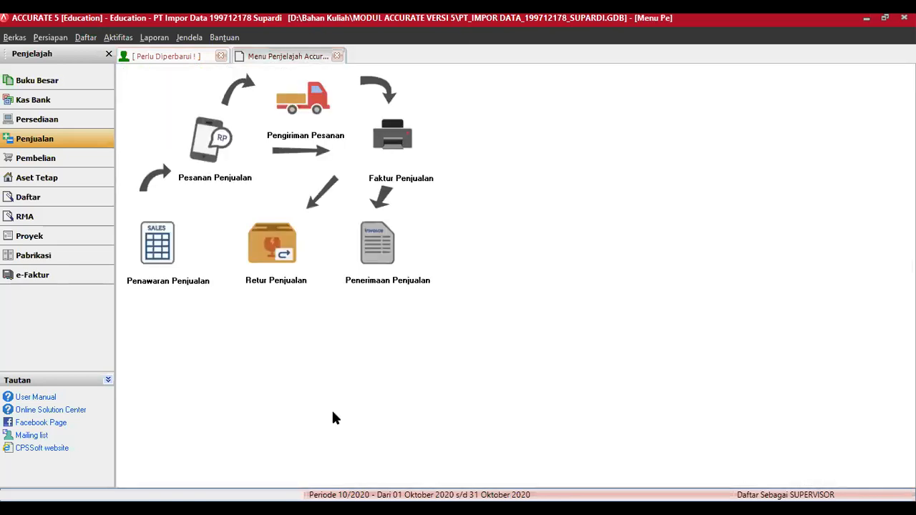
Step: Open the Daftar Akun list from Buku Besar in the Penjelajah panel
left_click(52, 83)
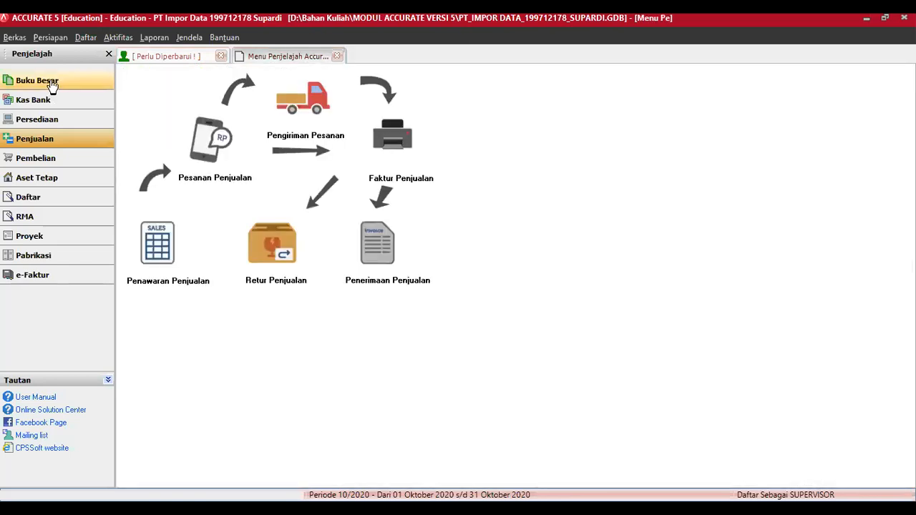
left_click(159, 126)
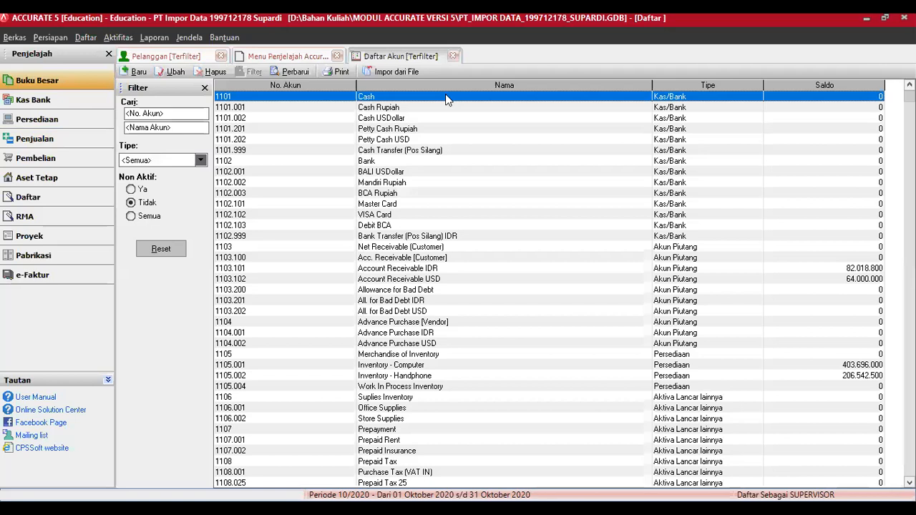
Step: Give account 1101.001 Cash Rupiah a Saldo Awal of 20.000.000
left_click(175, 73)
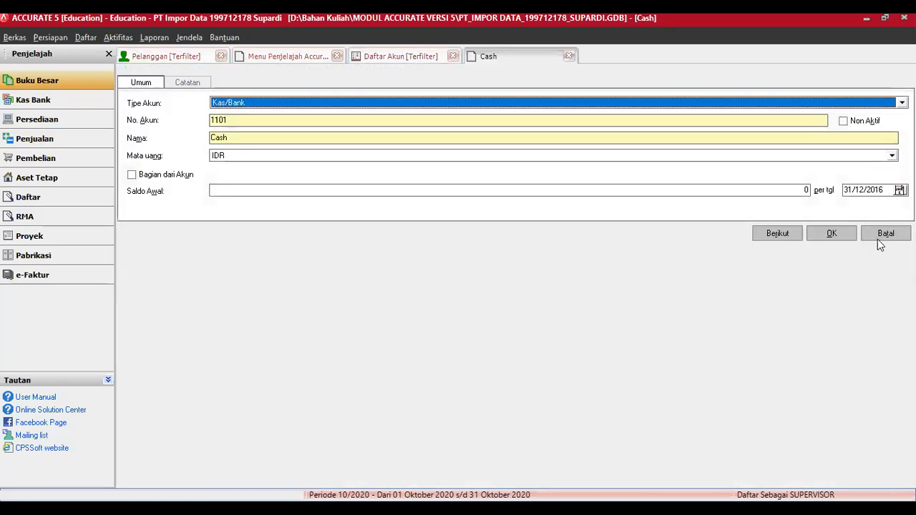
key("Escape")
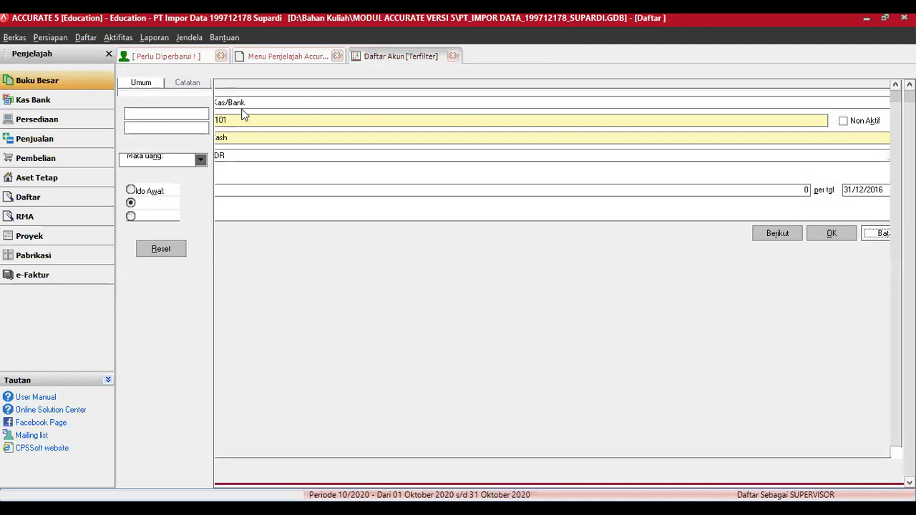
left_click(240, 108)
left_click(175, 73)
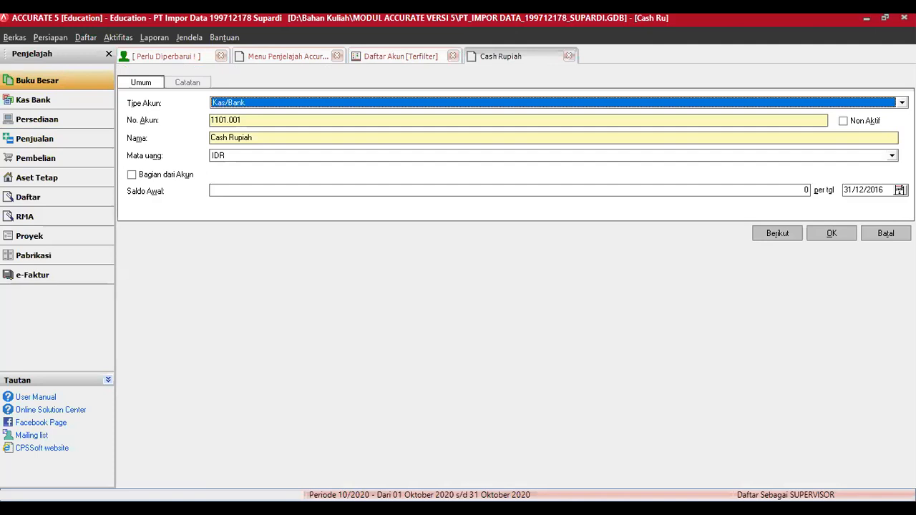
key("alt+Tab")
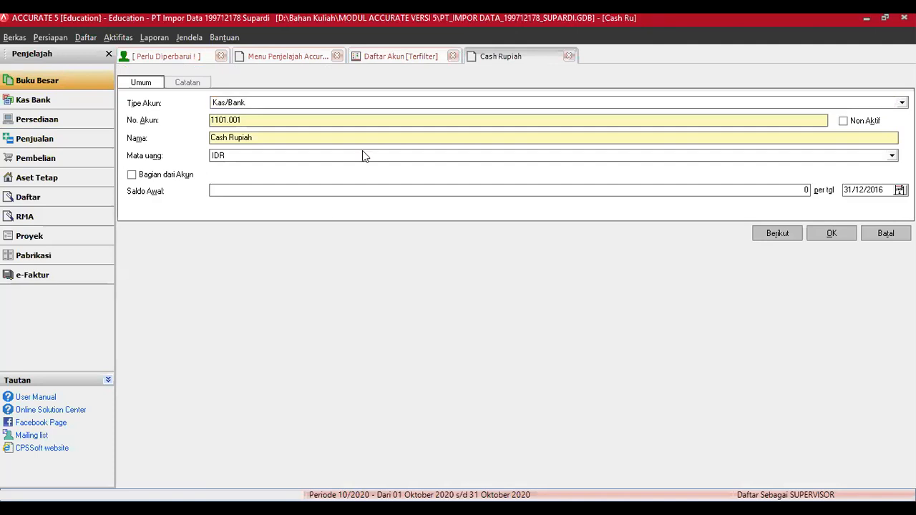
key("alt+Tab")
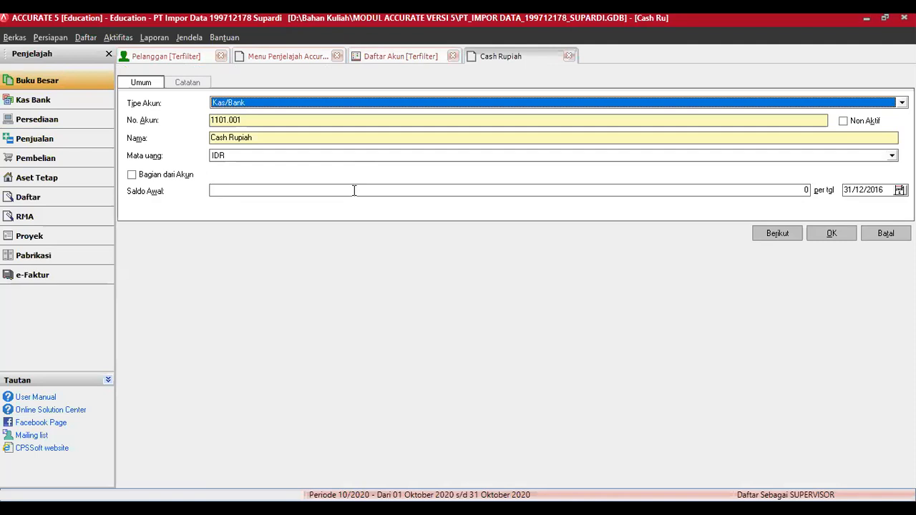
left_click(353, 190)
type("200")
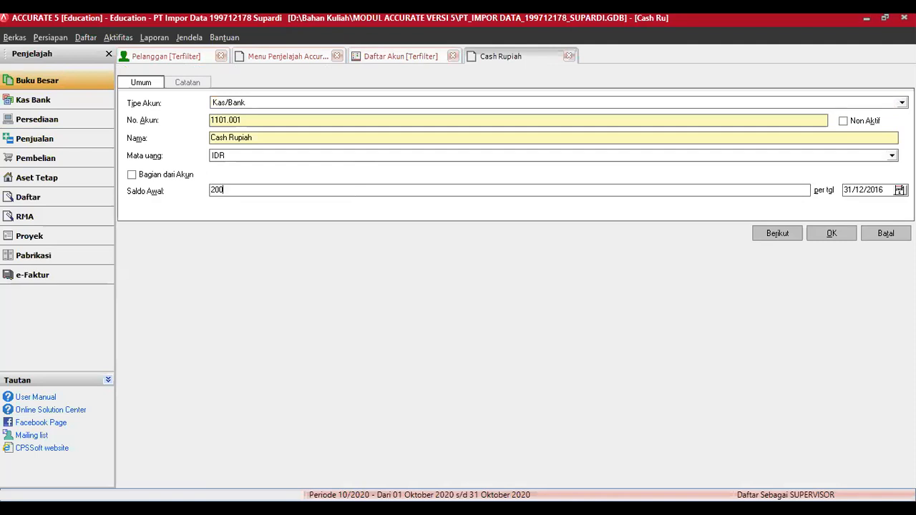
type("00000")
key("Tab")
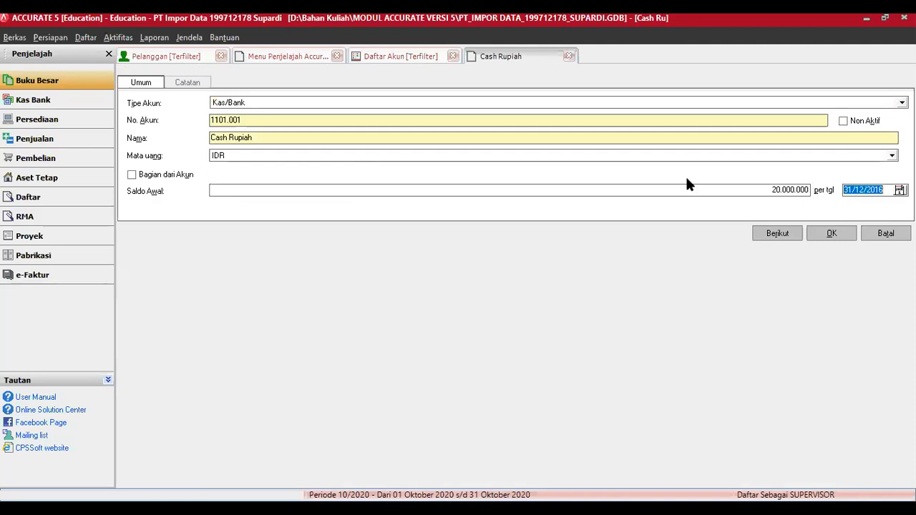
left_click(835, 235)
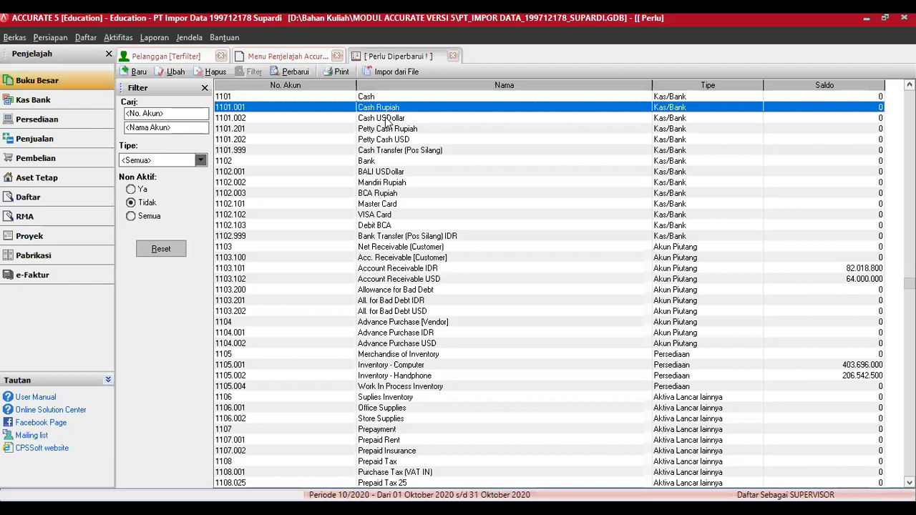
left_click(270, 117)
Step: Enter a 2.000 Saldo Awal for Cash USDollar and refresh the list to show 25.000.000
left_click(175, 71)
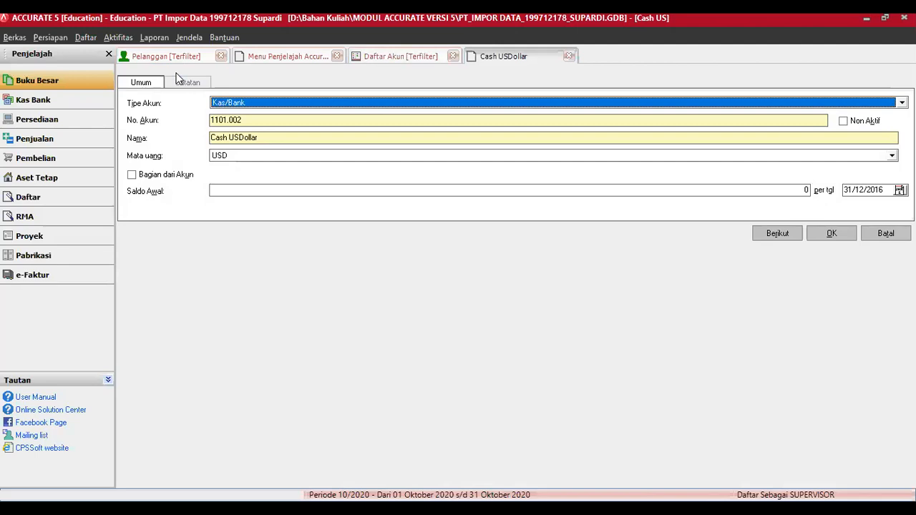
left_click(226, 188)
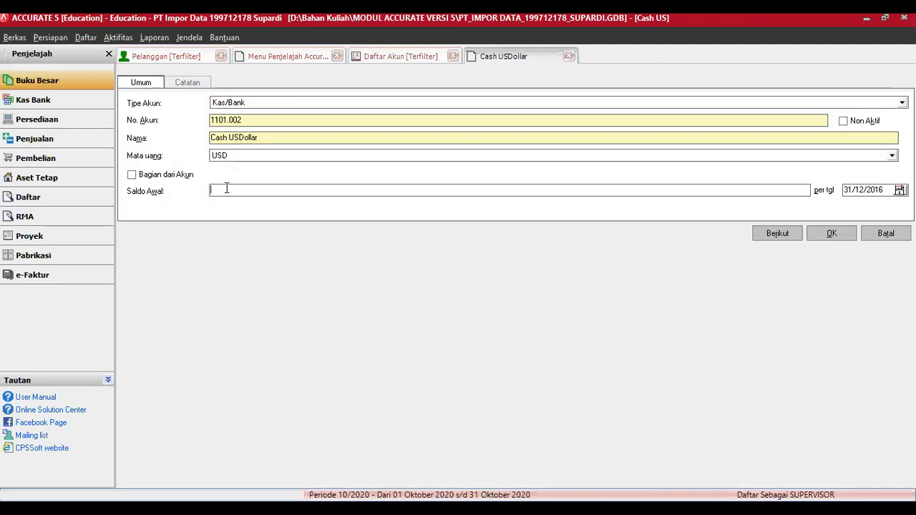
type("2000")
key("Tab")
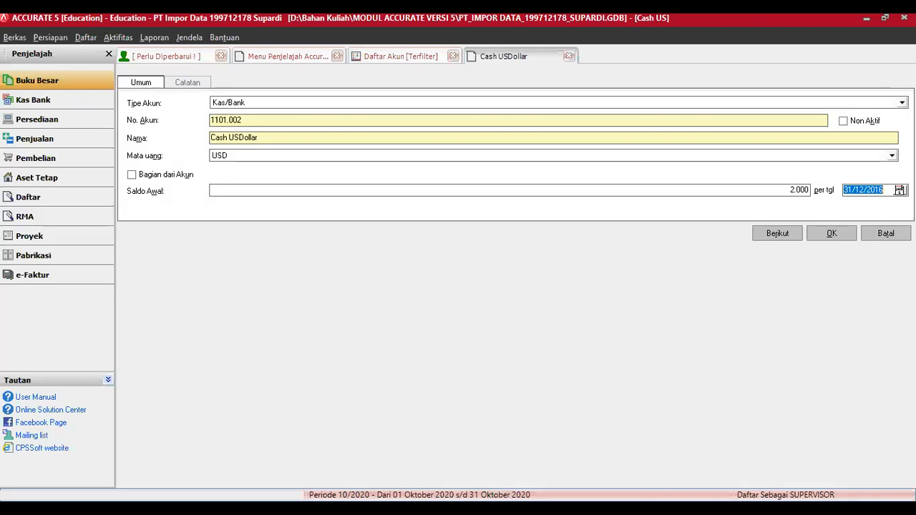
left_click(830, 233)
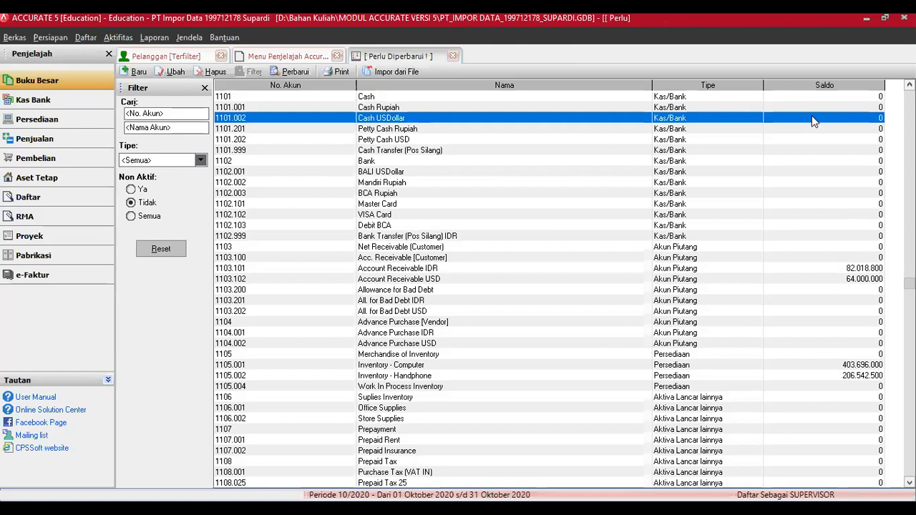
left_click(302, 73)
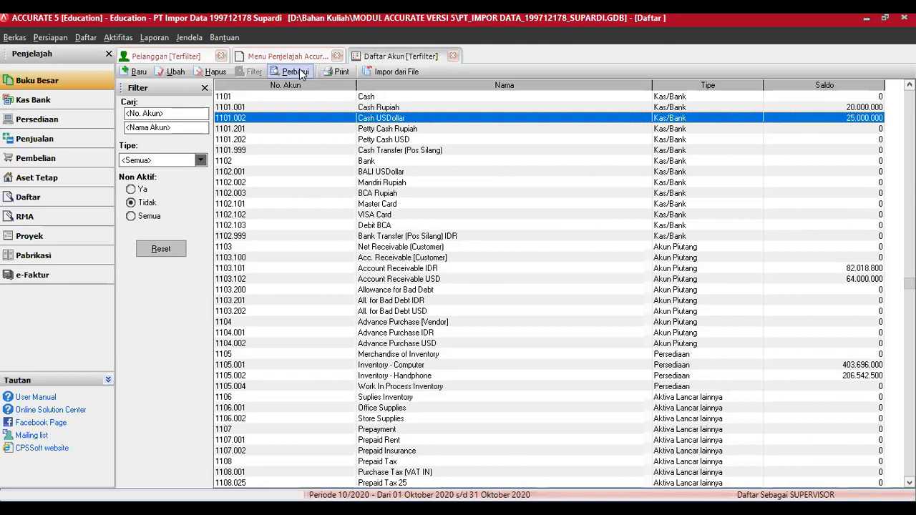
left_click(384, 173)
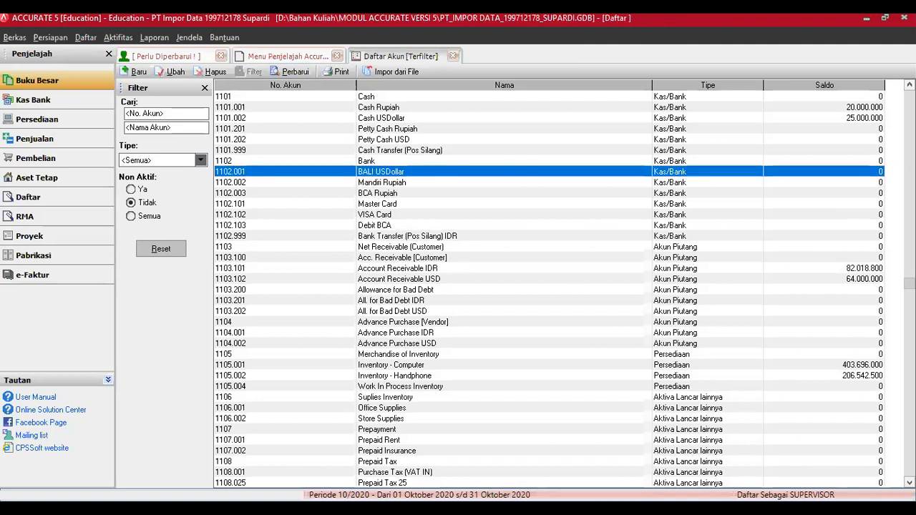
Step: Enter BALI USDollar's Saldo Awal, correcting 3.750.000 to 3000, and refresh to show 37.500.000
left_click(175, 72)
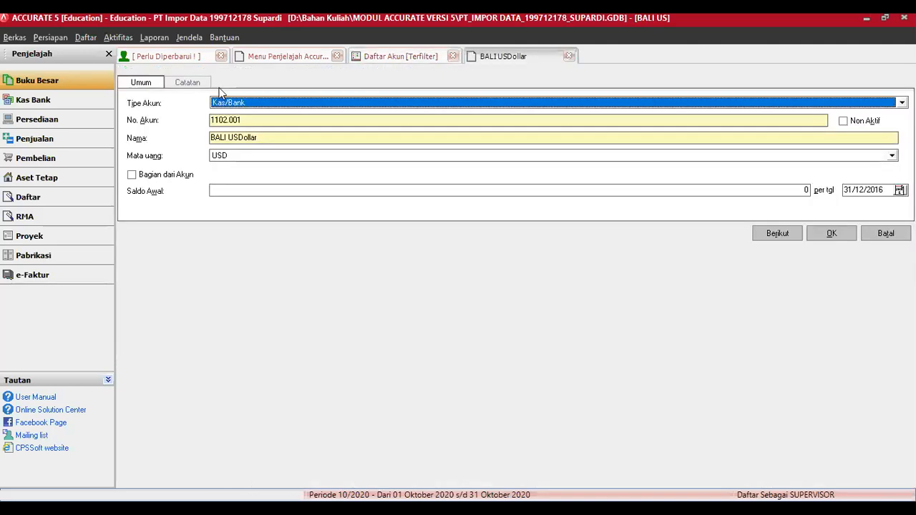
left_click(265, 194)
type("3.750.")
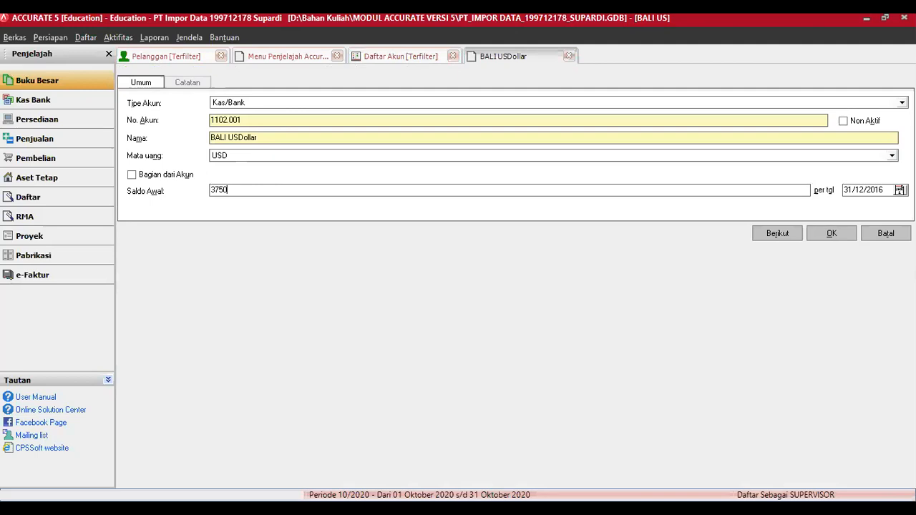
type("000")
key("Tab")
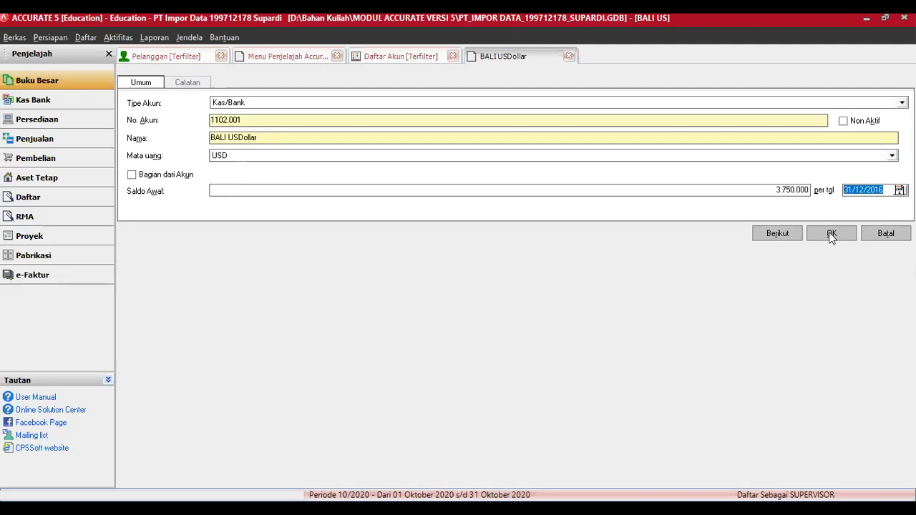
left_click(830, 234)
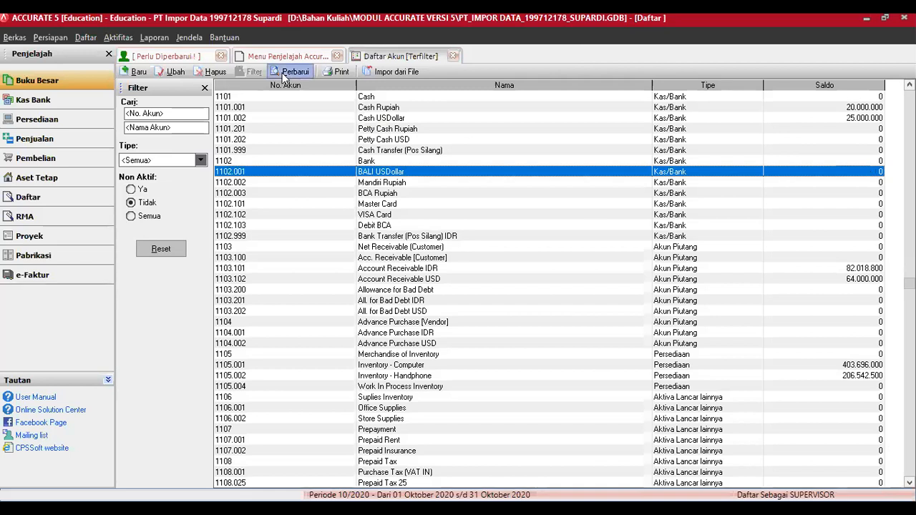
left_click(284, 74)
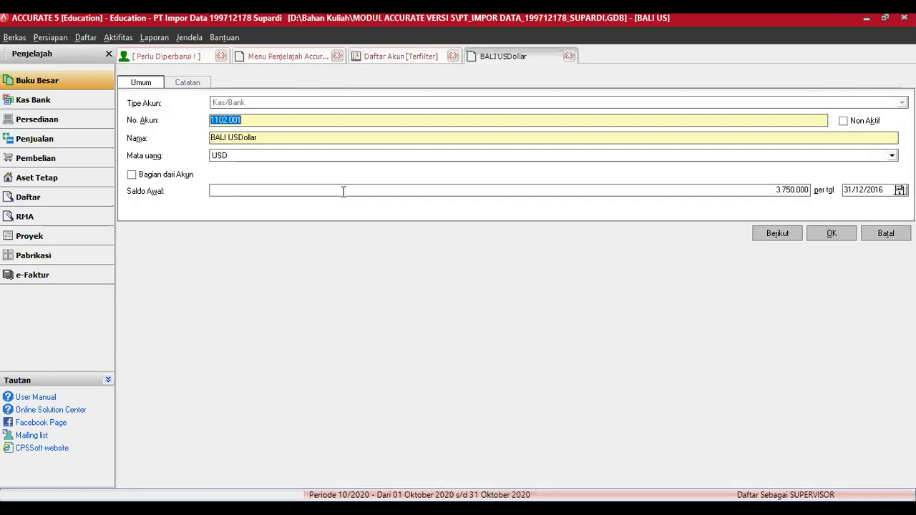
left_click(345, 191)
type("3000")
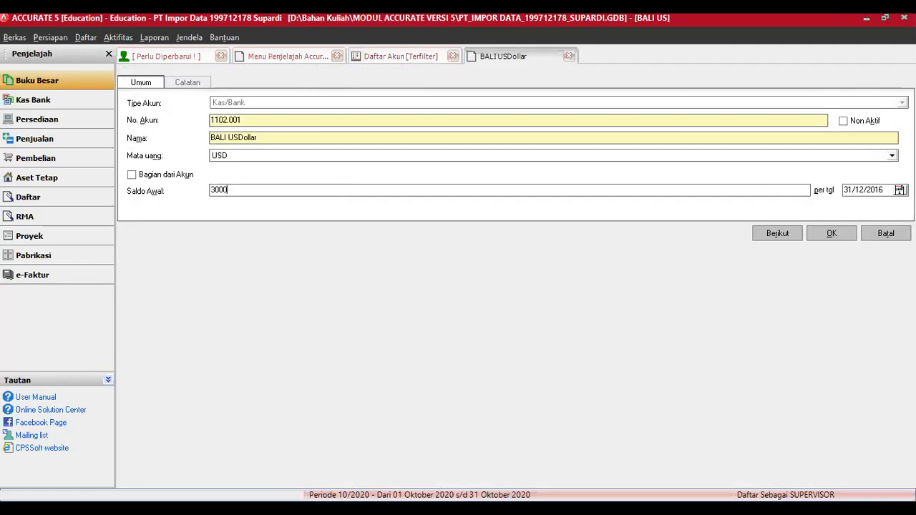
left_click(841, 232)
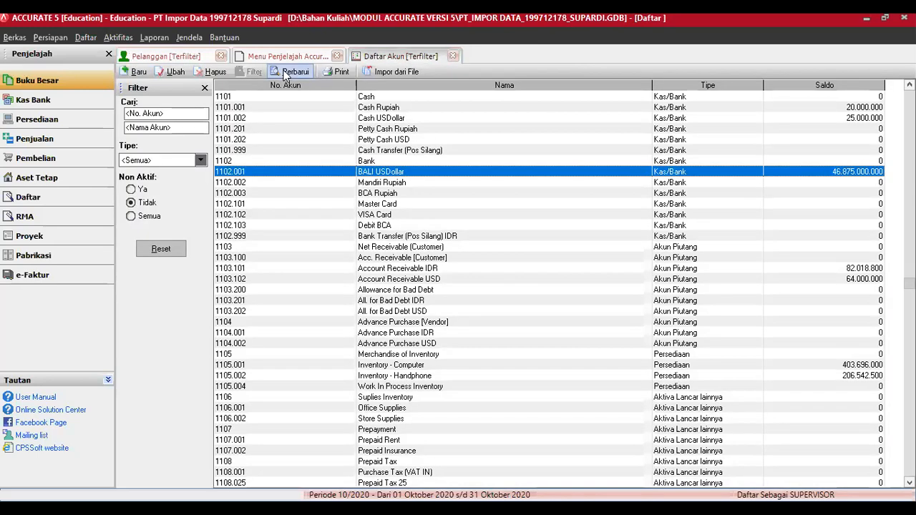
left_click(285, 74)
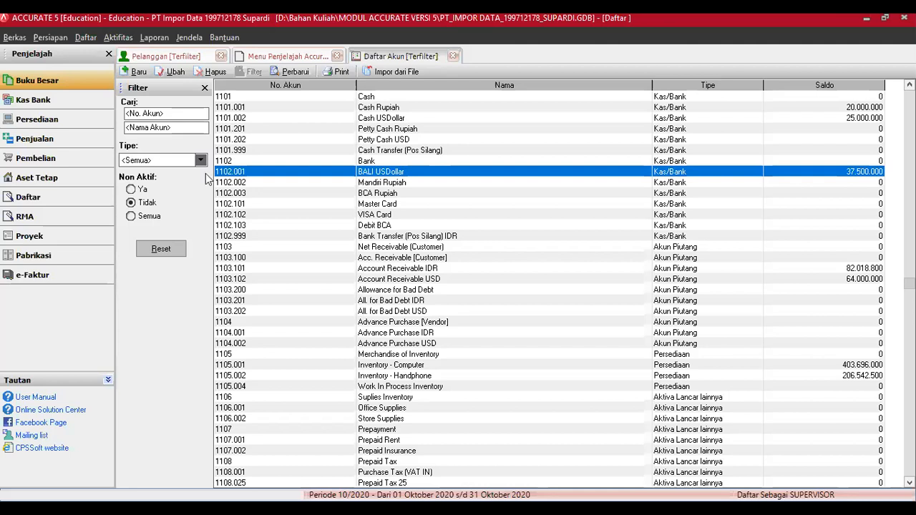
left_click(112, 37)
Step: Run the month-end process for Desember 2016 with USD at 12.500, and dismiss the completion notice
mouse_move(154, 166)
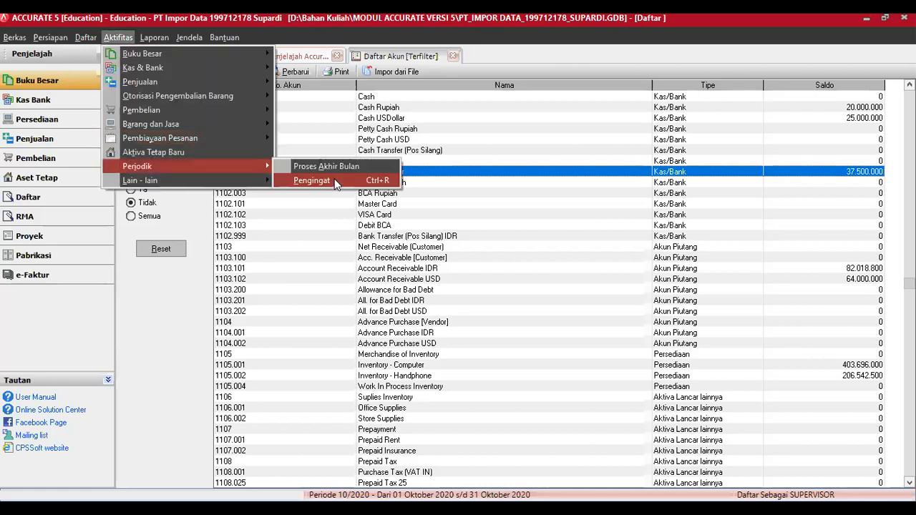
left_click(341, 166)
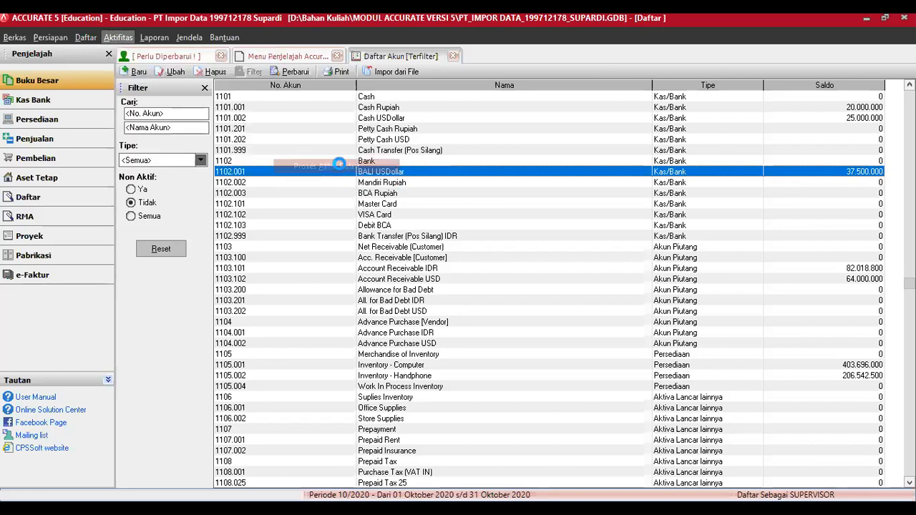
left_click(546, 182)
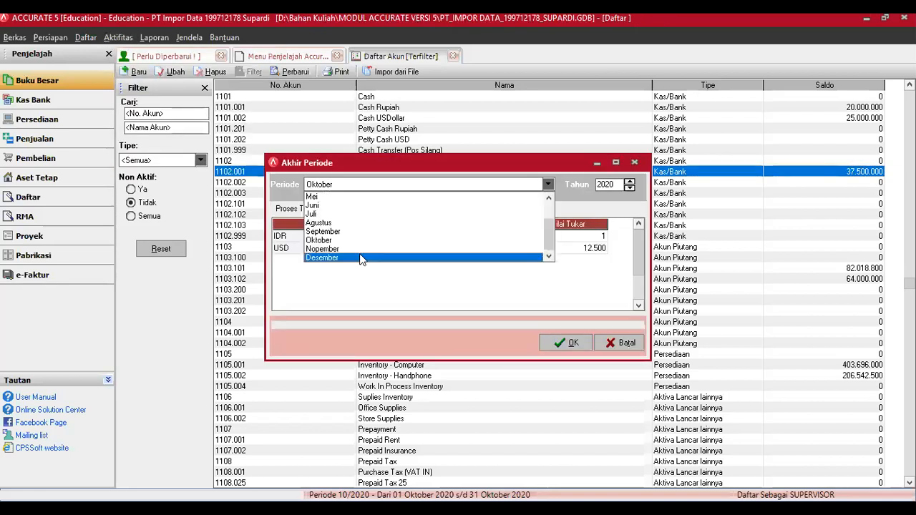
key("Return")
left_click(629, 187)
left_click(629, 188)
left_click(629, 188)
left_click(629, 188)
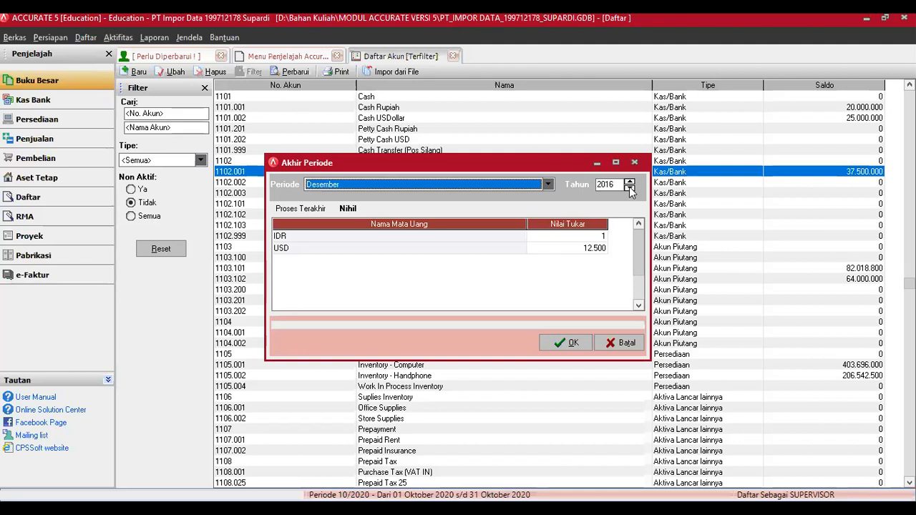
left_click(577, 342)
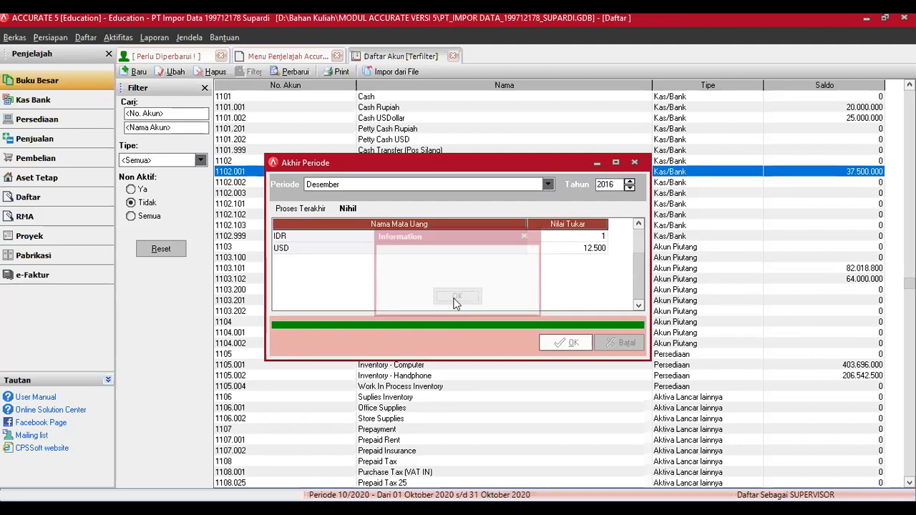
left_click(457, 298)
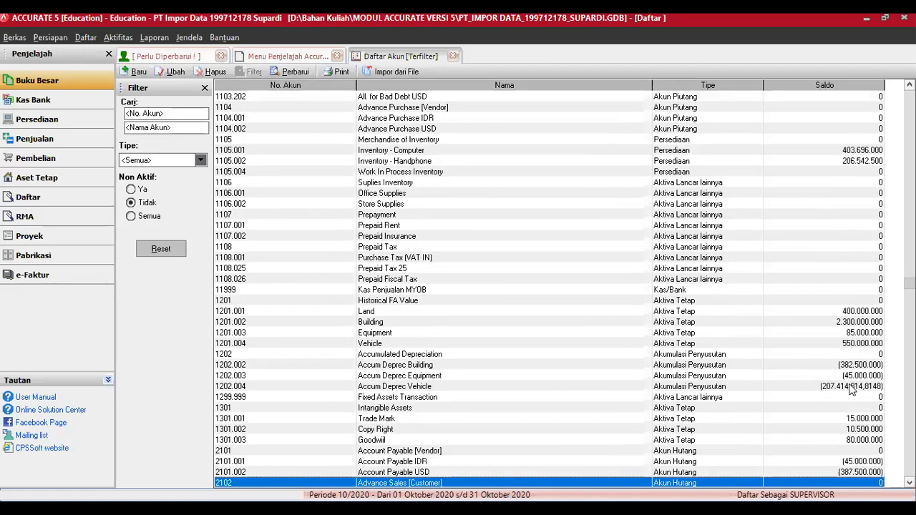
Step: Select the Accum Deprec Vehicle and Opening Balance Equity accounts in the Daftar Akun list
left_click(852, 387)
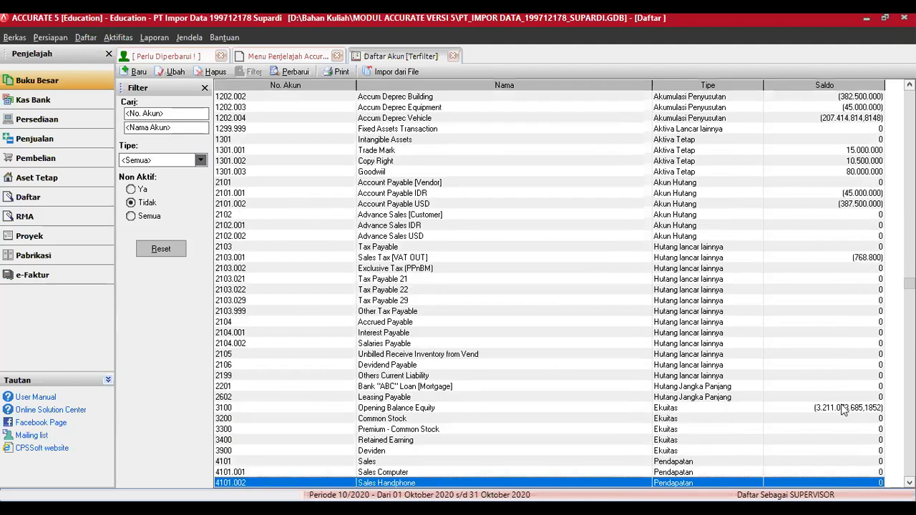
left_click(844, 406)
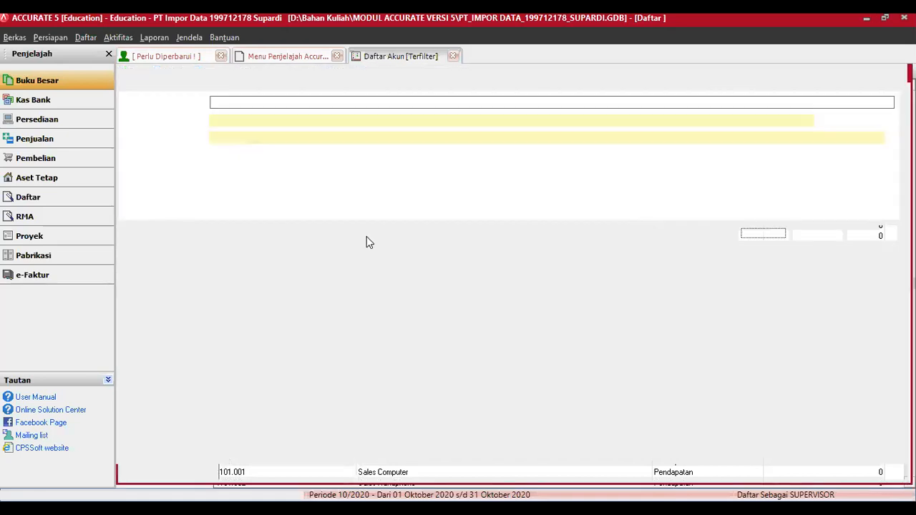
left_click(374, 188)
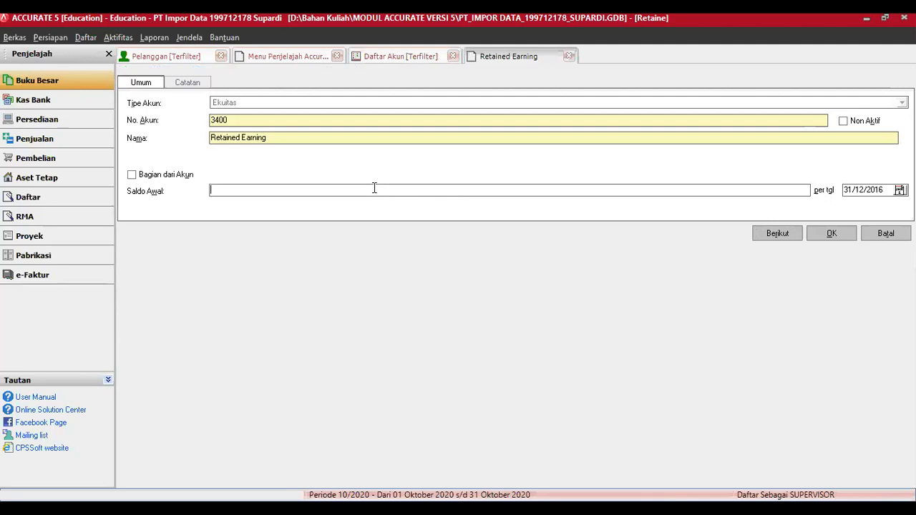
type("3211073685,18")
left_click(835, 231)
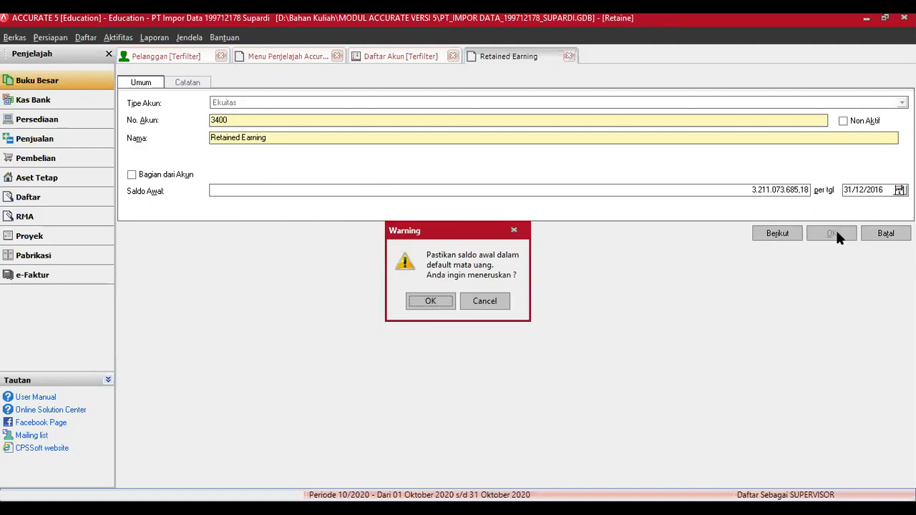
left_click(430, 301)
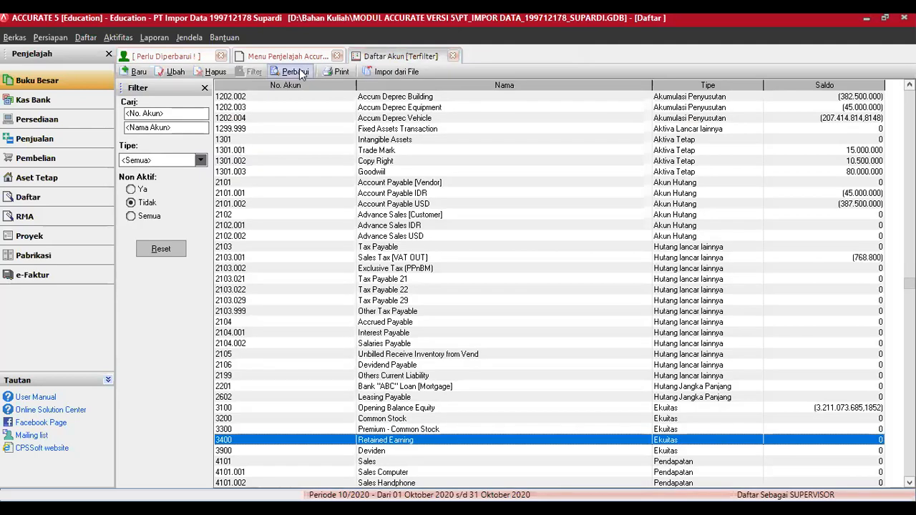
Step: Refresh the account list and check the Opening Balance Equity, Premium - Common Stock and Sales Grouping Inventory balances
left_click(301, 73)
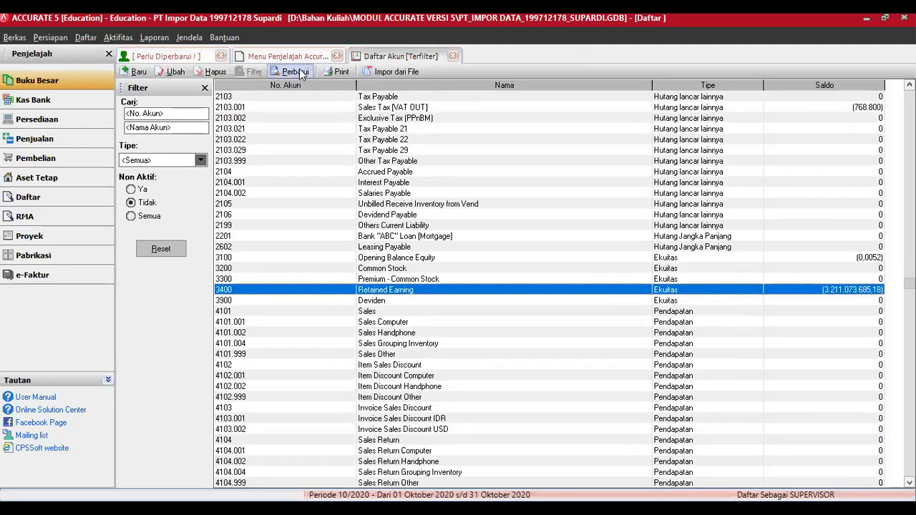
left_click(868, 257)
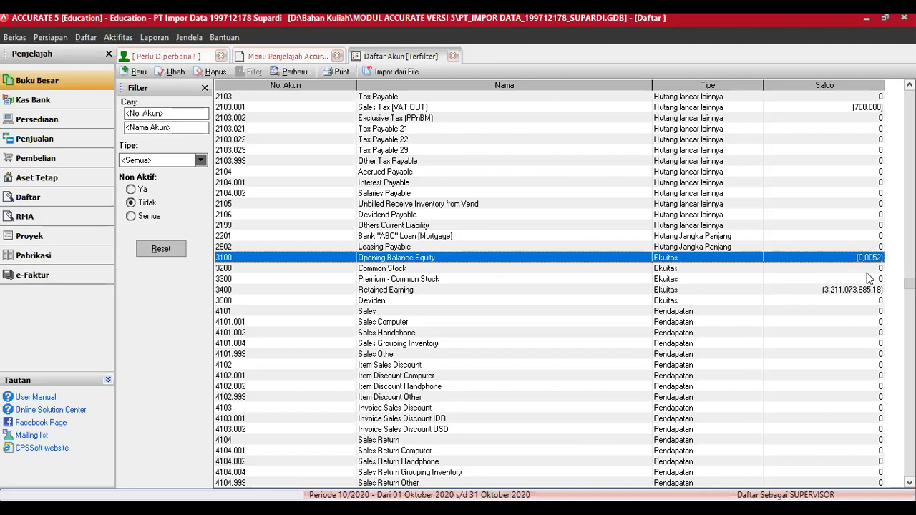
left_click(867, 278)
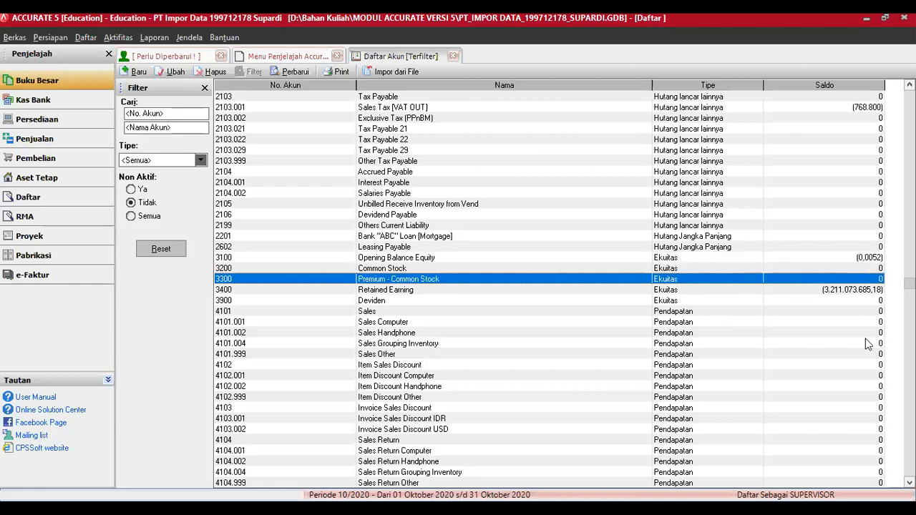
left_click(867, 342)
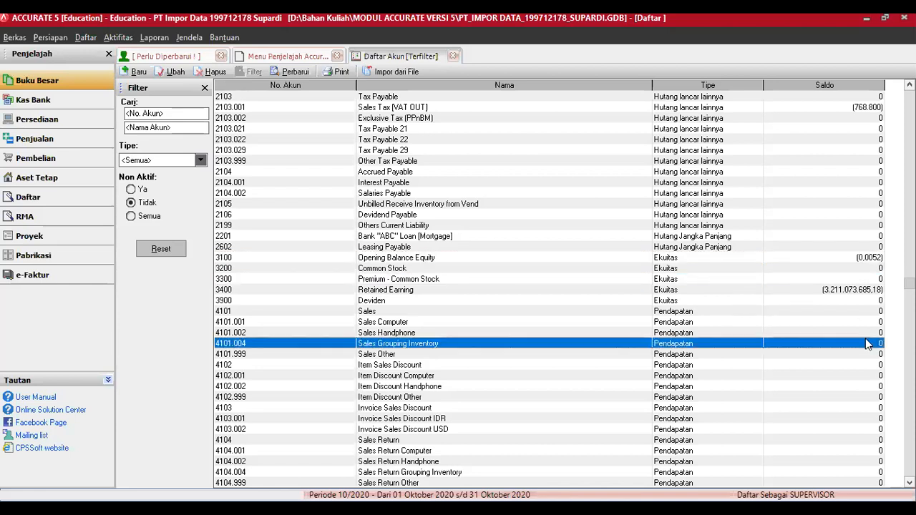